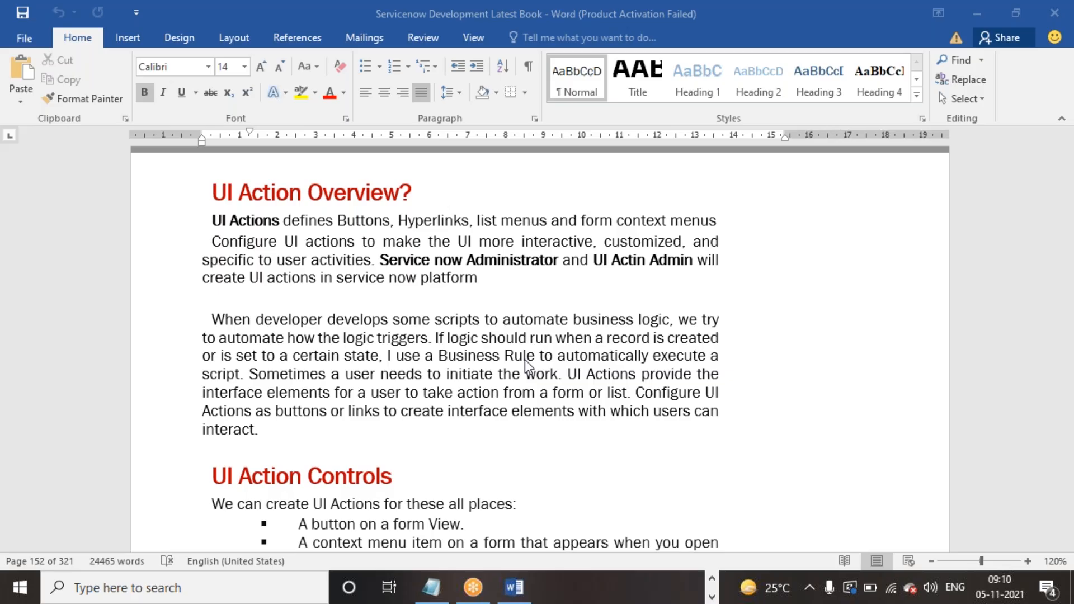
Read the UI Action Overview and the list of places where UI Actions can be created under UI Action Controls.
scroll(471, 341, down, 3)
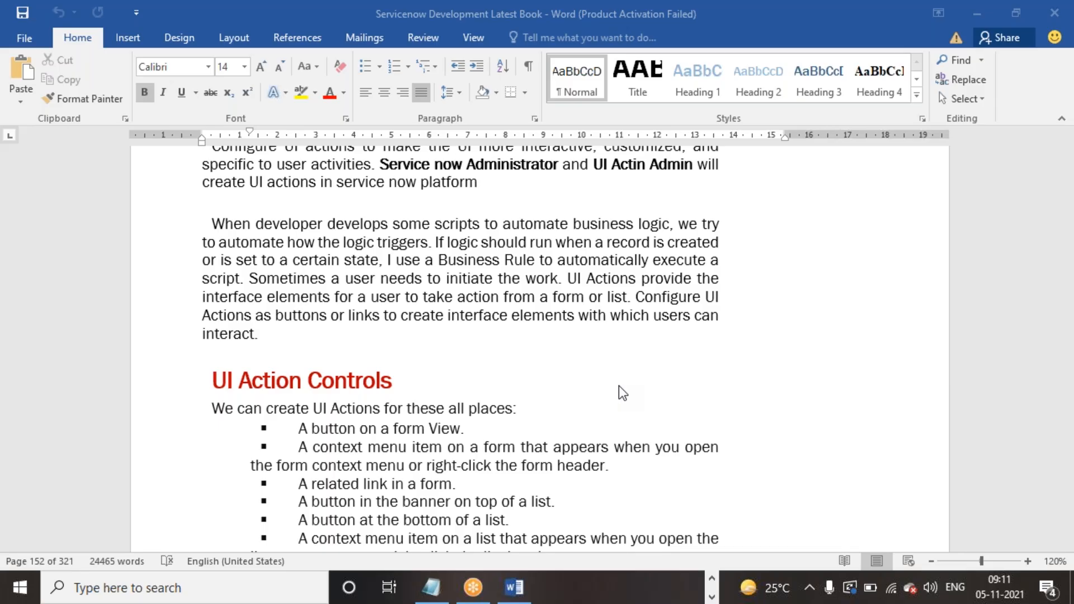
scroll(618, 385, down, 3)
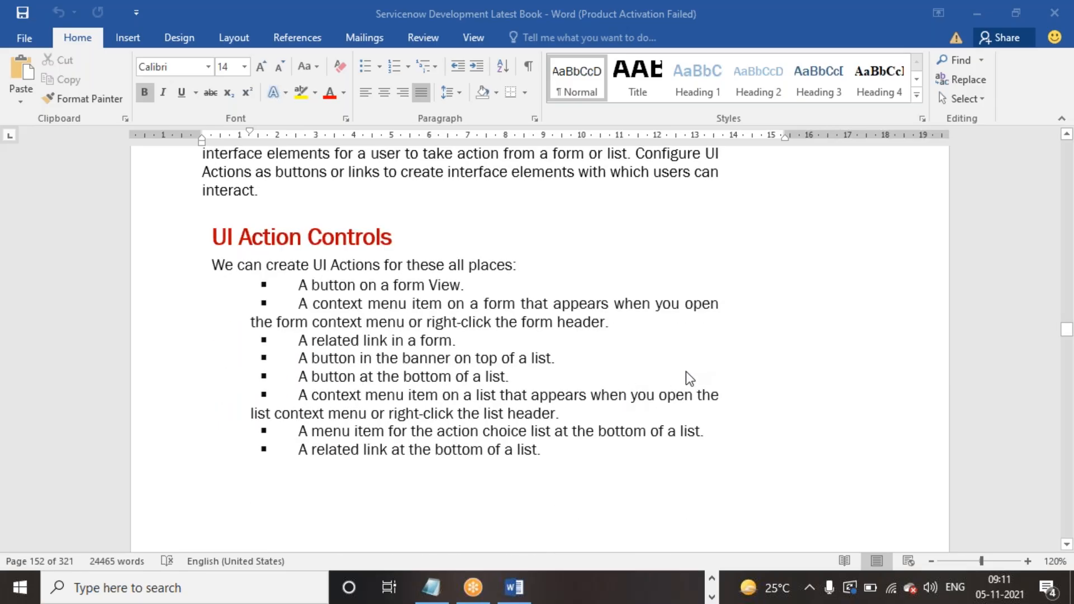
scroll(686, 372, down, 2)
scroll(686, 374, up, 3)
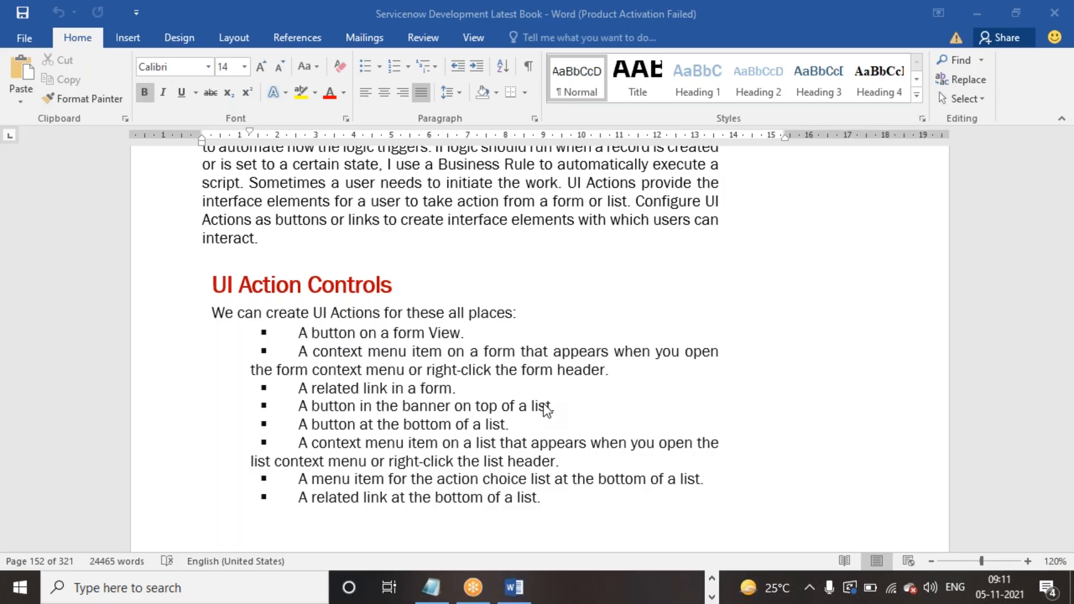
scroll(543, 404, up, 2)
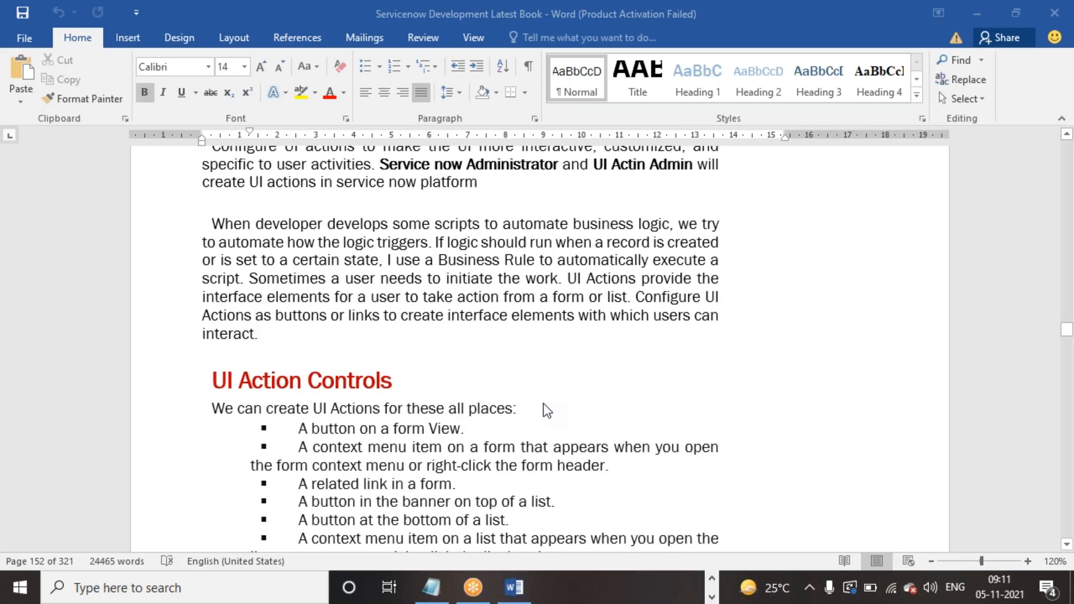
scroll(543, 404, down, 2)
scroll(545, 409, down, 1)
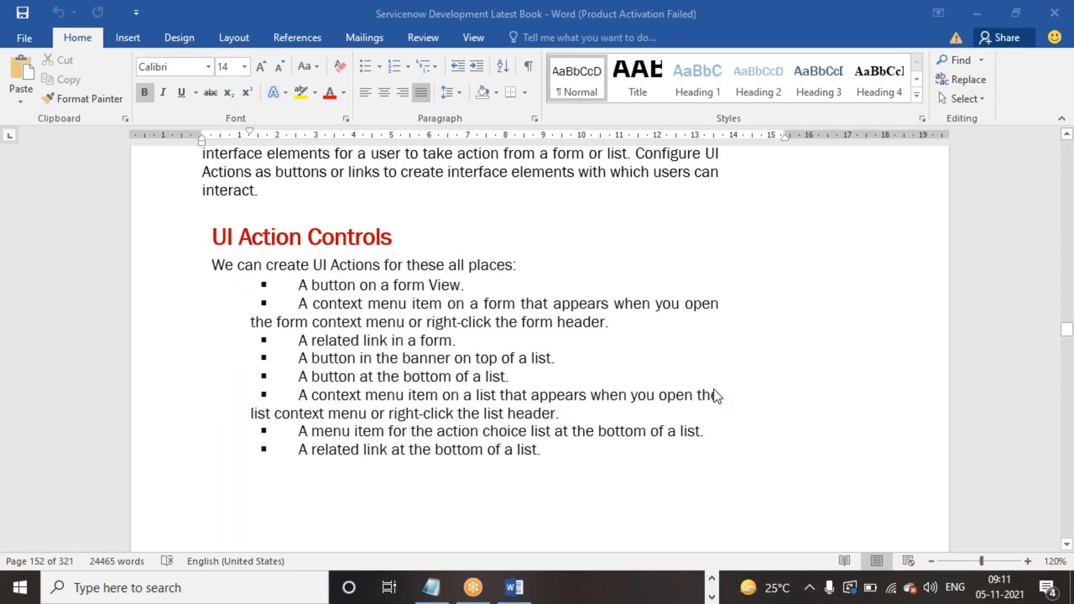
scroll(747, 352, down, 2)
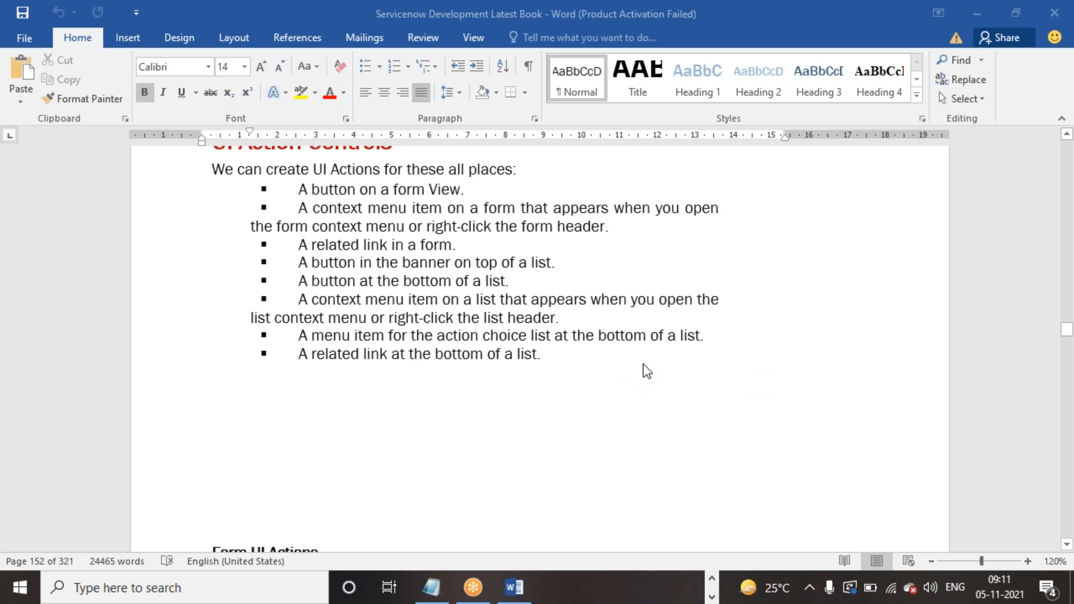
scroll(665, 378, up, 2)
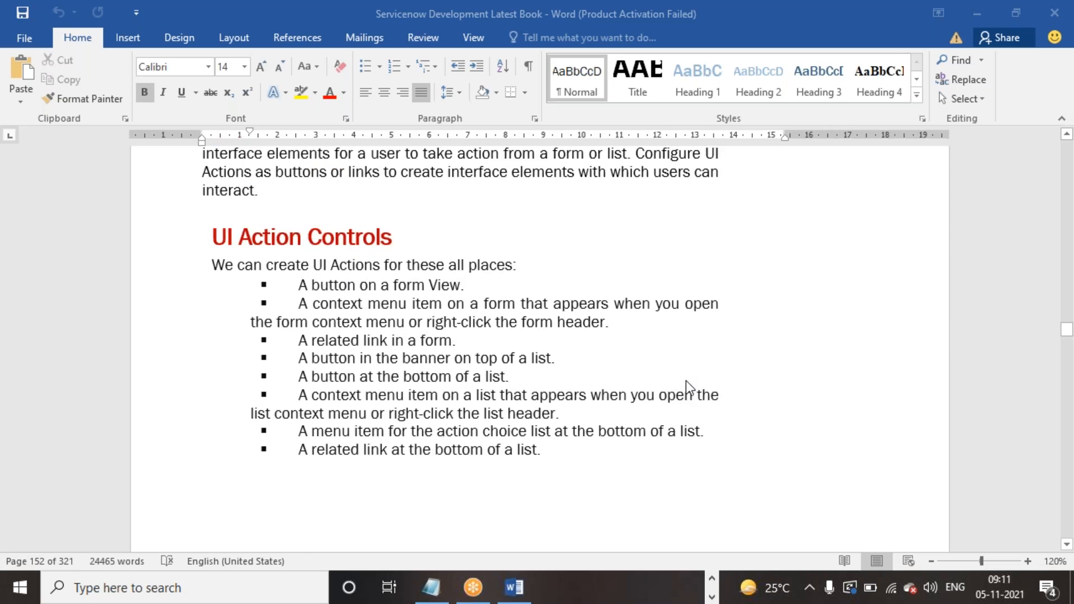
scroll(780, 308, down, 6)
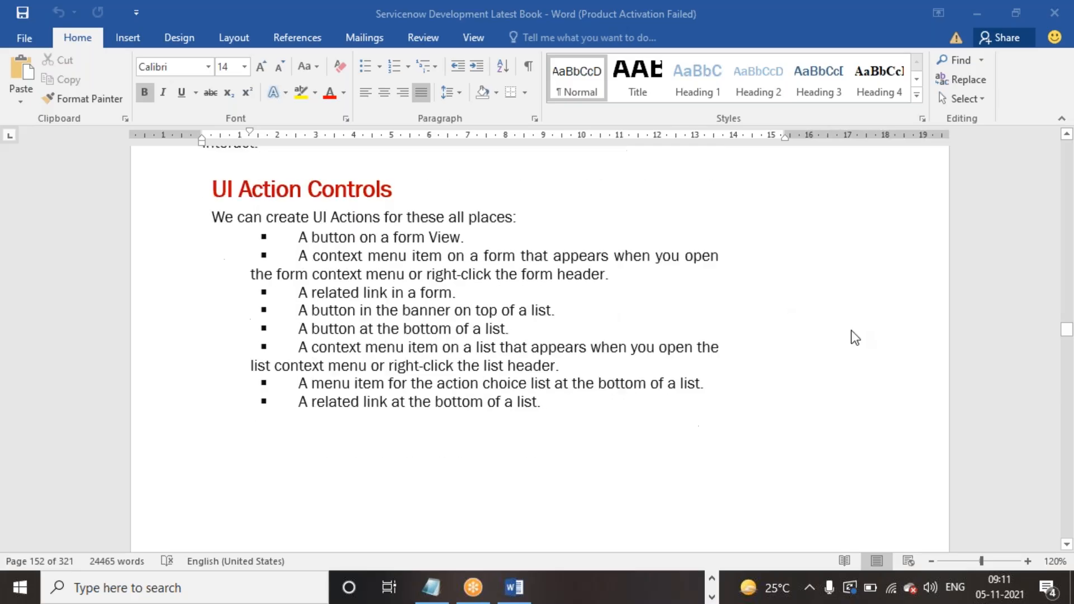
Examine the annotated illustrations of form UI Actions and list UI Actions in the document.
scroll(849, 337, down, 10)
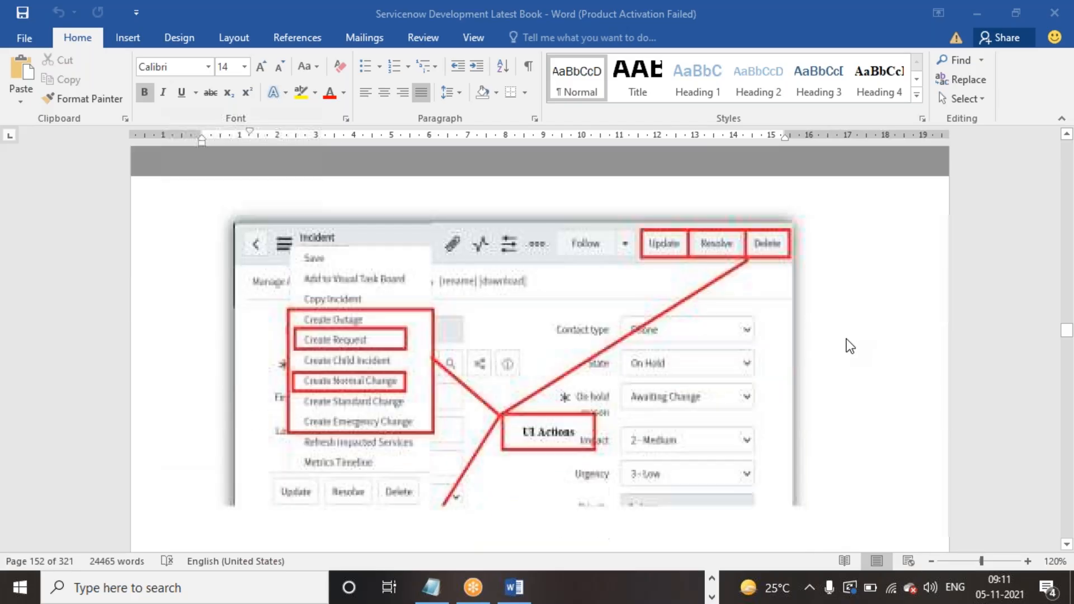
scroll(690, 346, up, 2)
scroll(693, 357, up, 1)
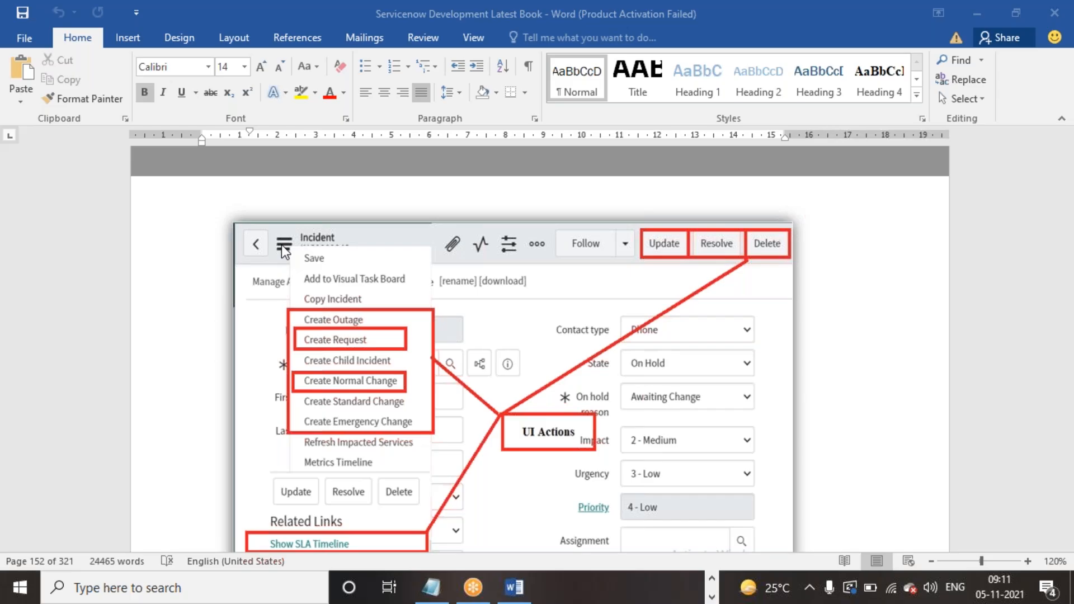
scroll(484, 431, down, 3)
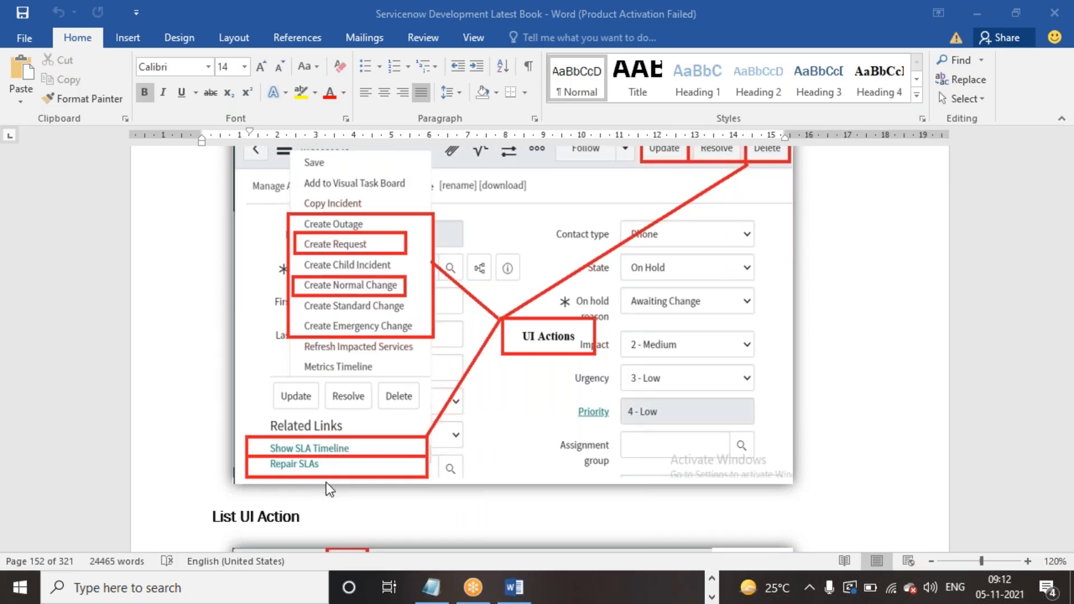
scroll(330, 488, up, 2)
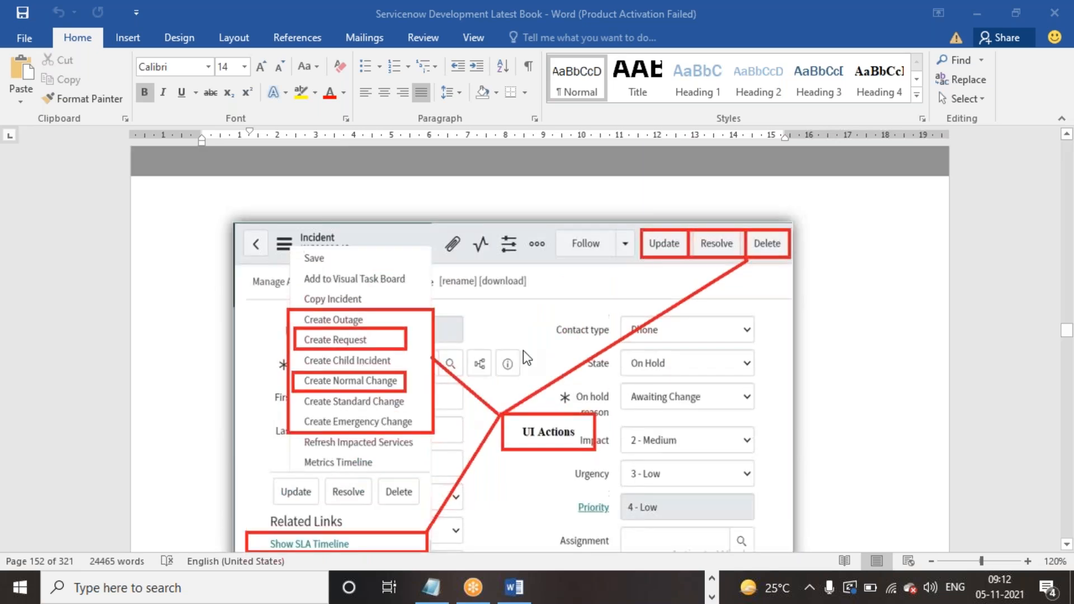
scroll(450, 456, down, 1)
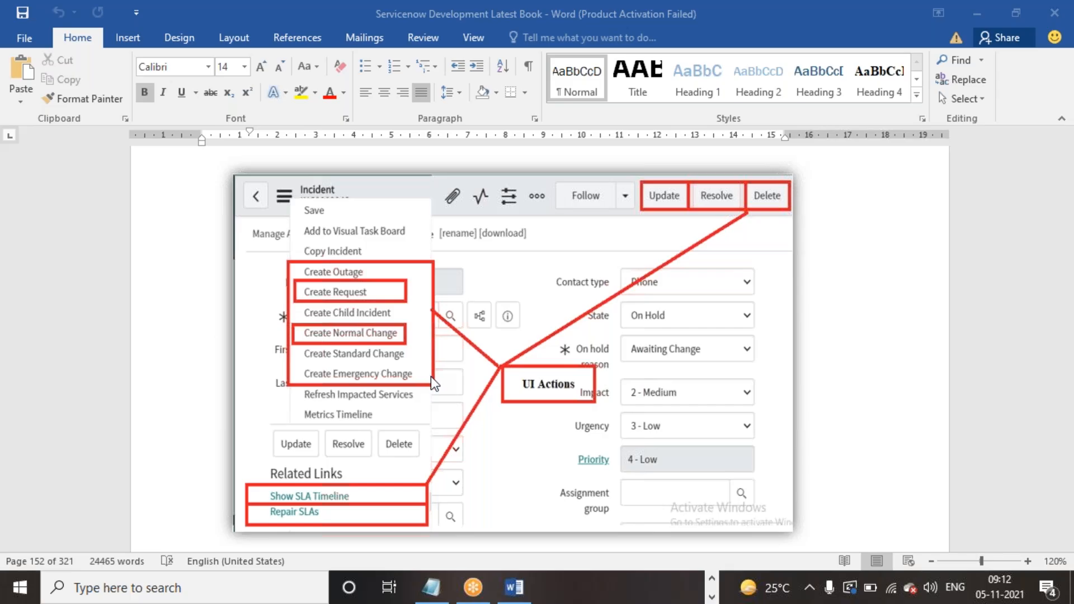
scroll(431, 377, down, 3)
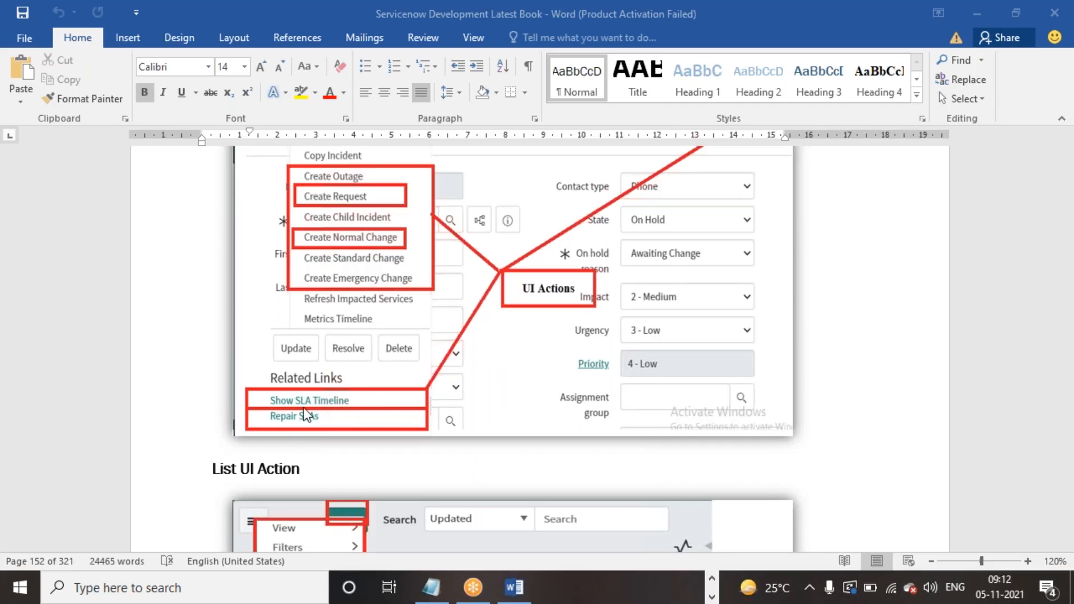
scroll(303, 407, down, 10)
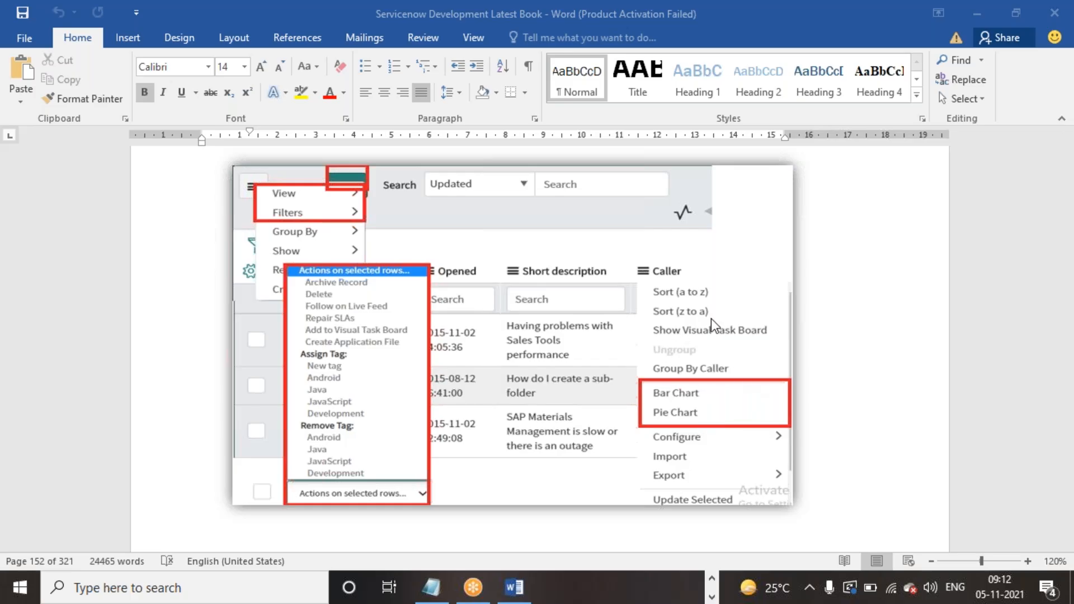
scroll(469, 417, down, 6)
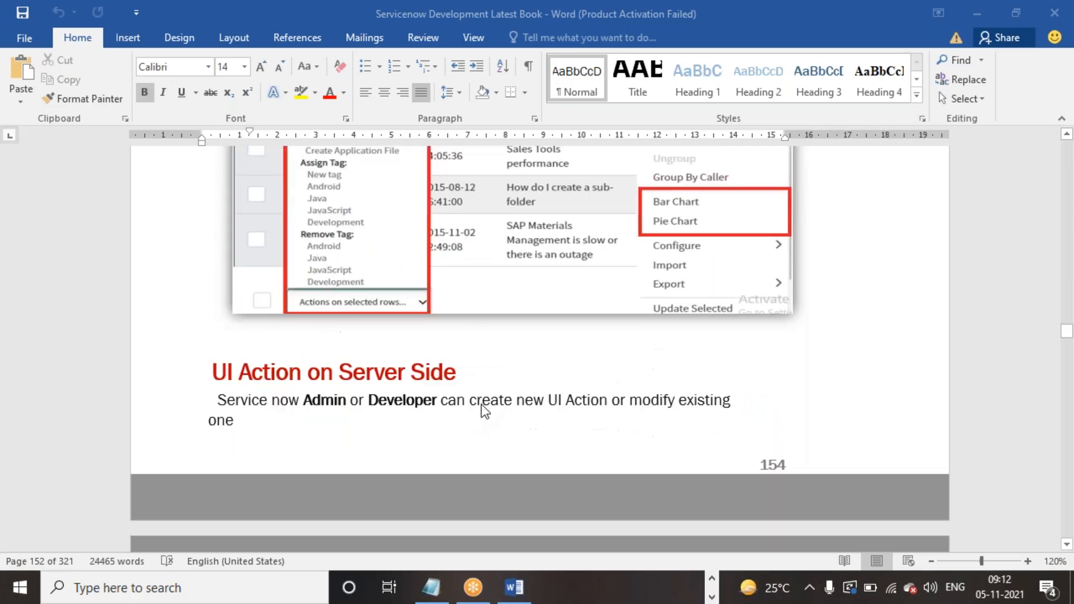
Read the UI Action on Server Side section and the Exercise-1 task with its procedure.
scroll(501, 395, up, 3)
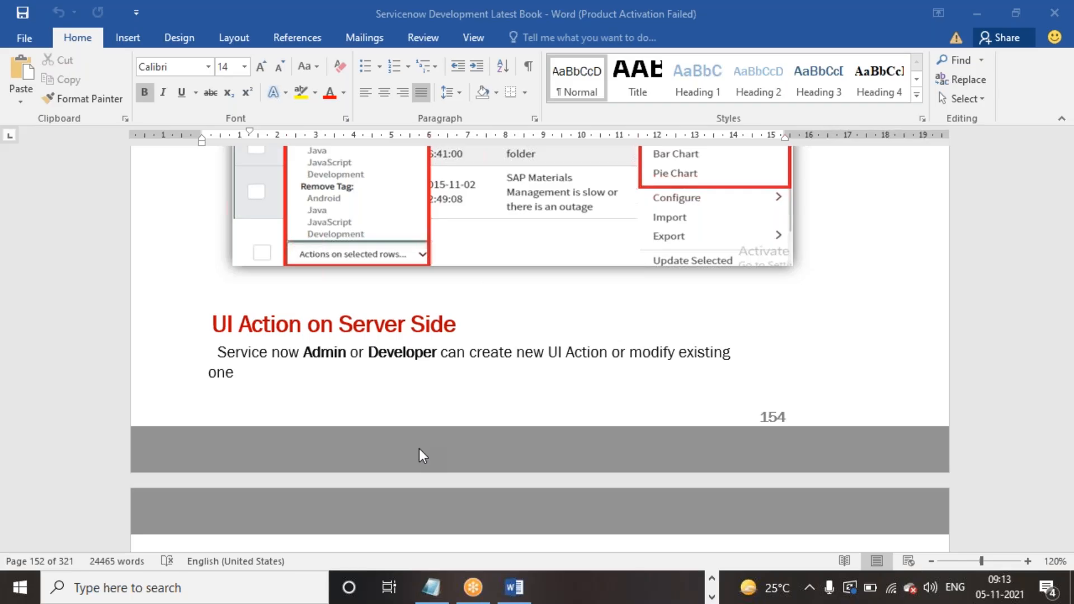
scroll(424, 380, down, 5)
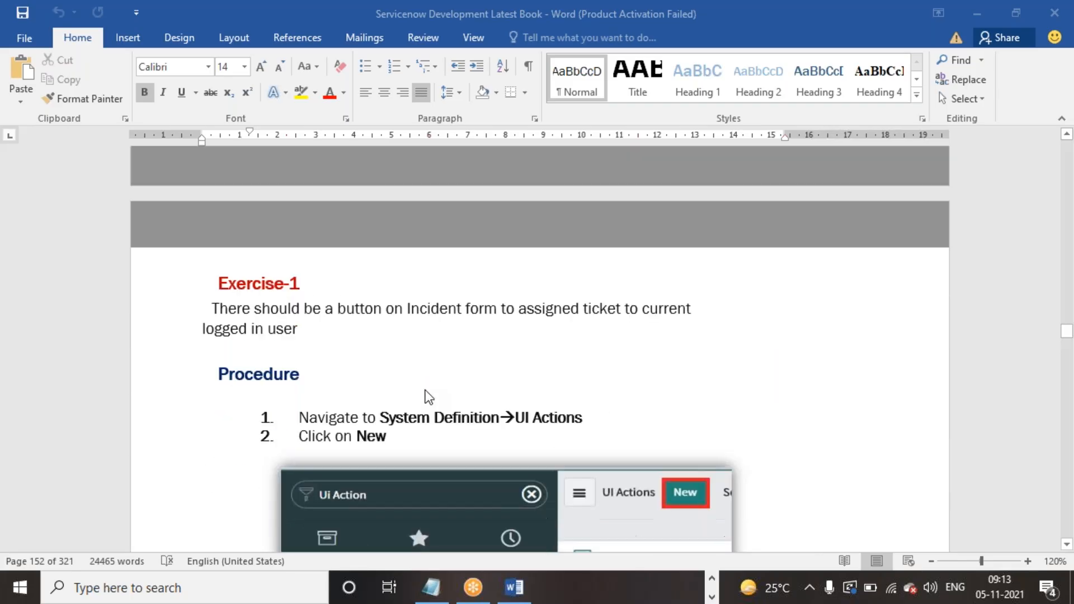
scroll(426, 388, down, 3)
scroll(432, 385, up, 2)
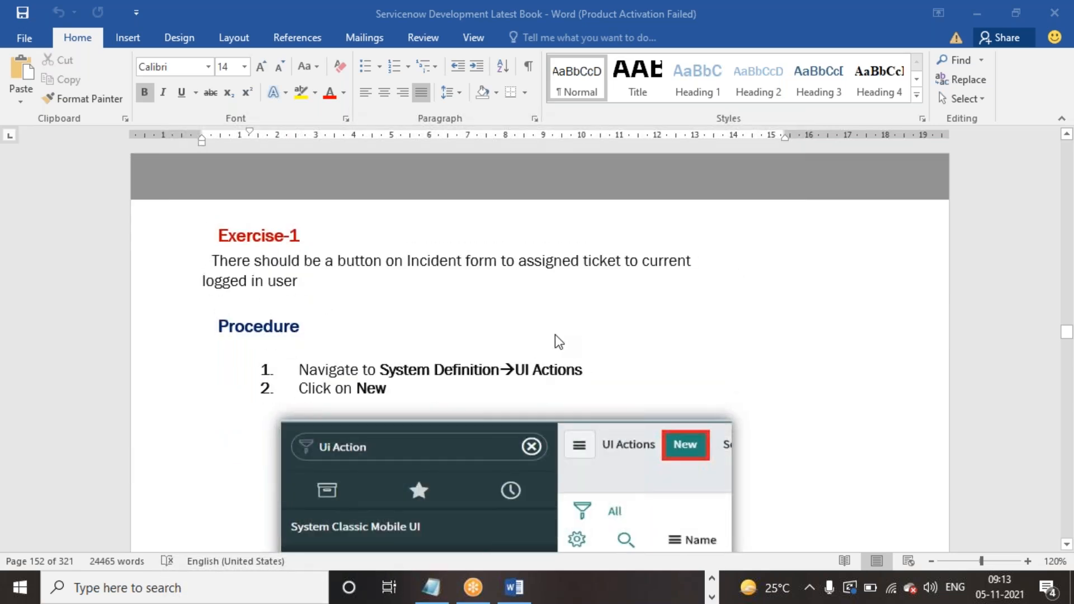
Switch to the ServiceNow instance in Chrome and change the homepage to System Administration.
click(711, 596)
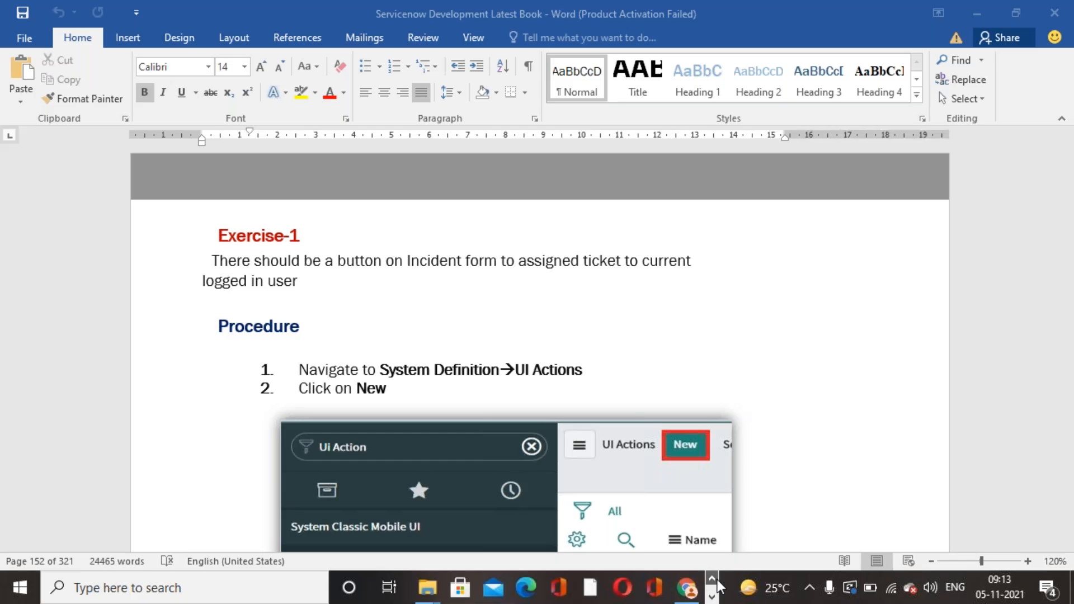
click(689, 590)
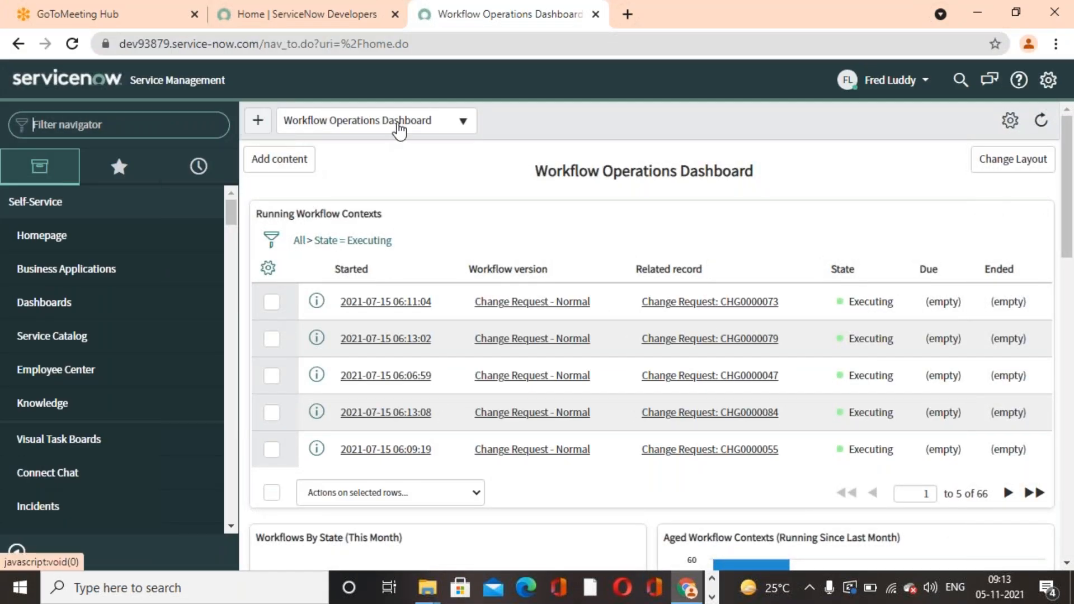
click(399, 128)
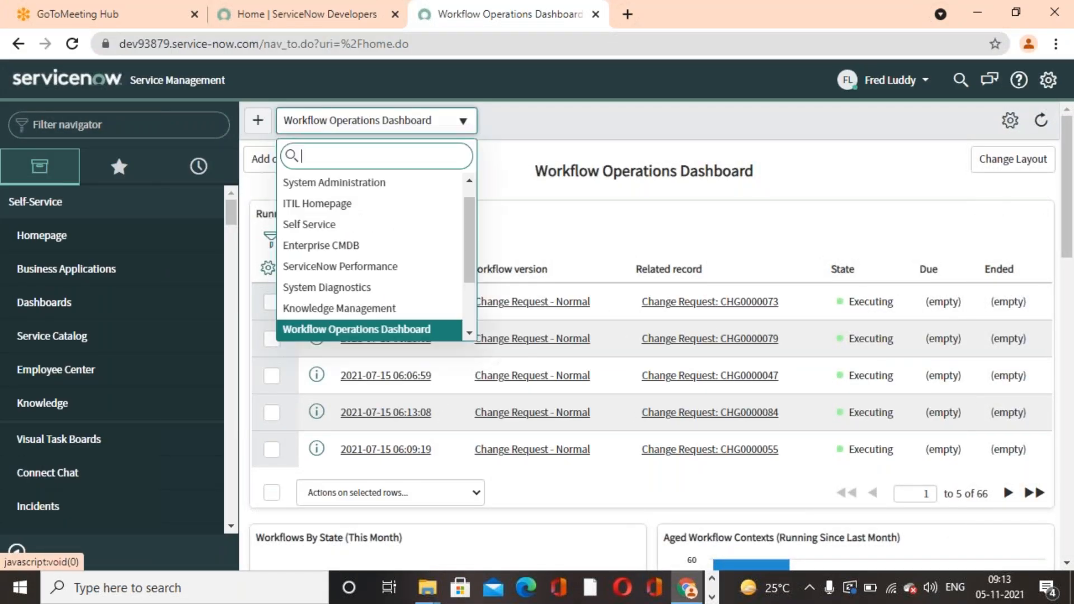
scroll(367, 191, up, 1)
click(364, 205)
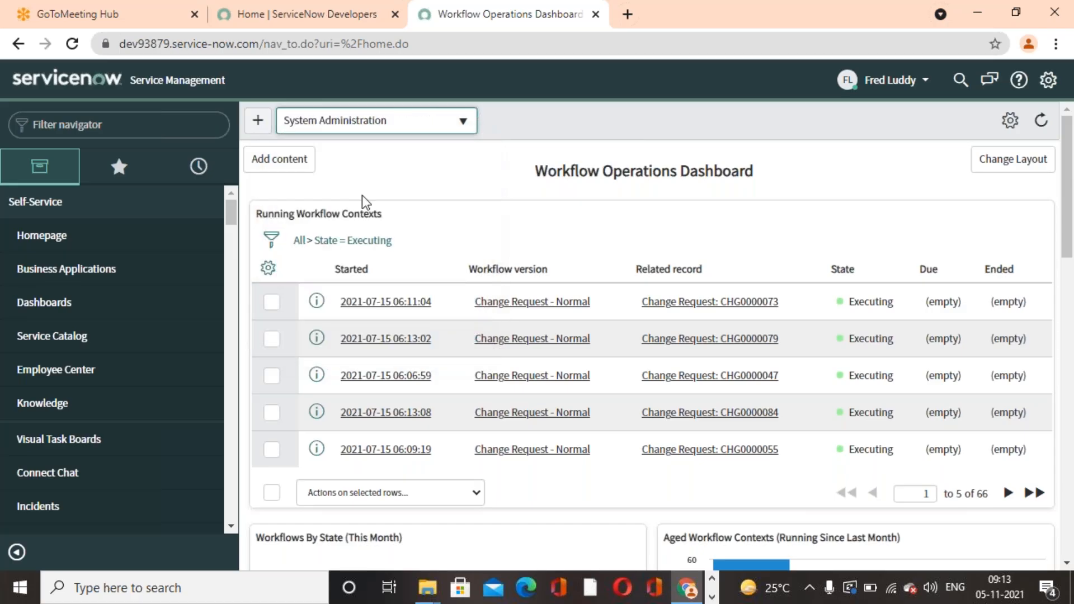
Filter the navigator for Incident and open a blank new incident record.
click(135, 128)
text(Incident)
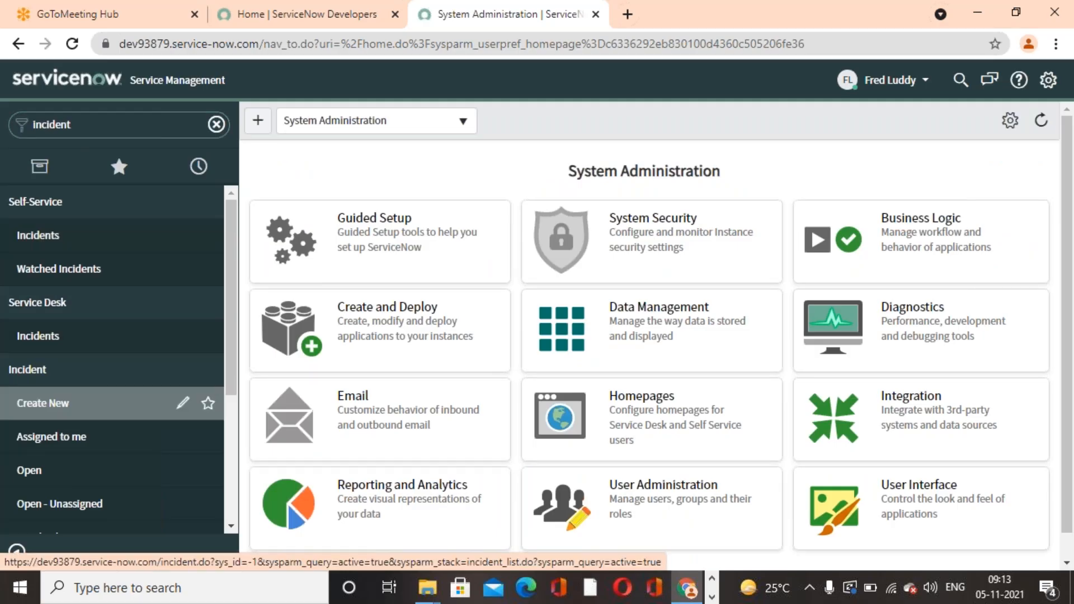
click(43, 403)
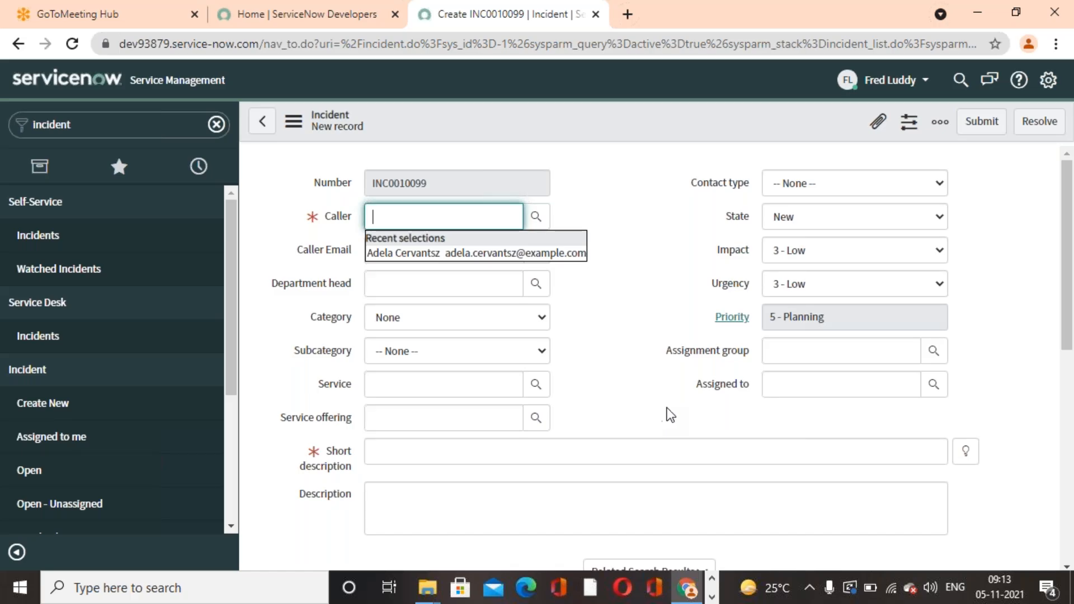
click(660, 190)
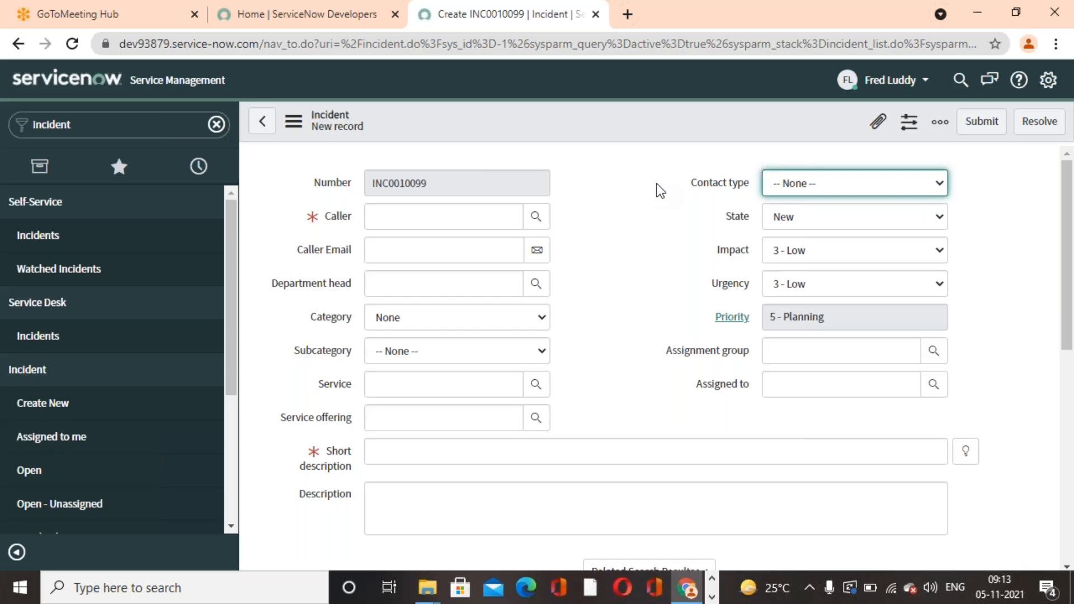
click(656, 282)
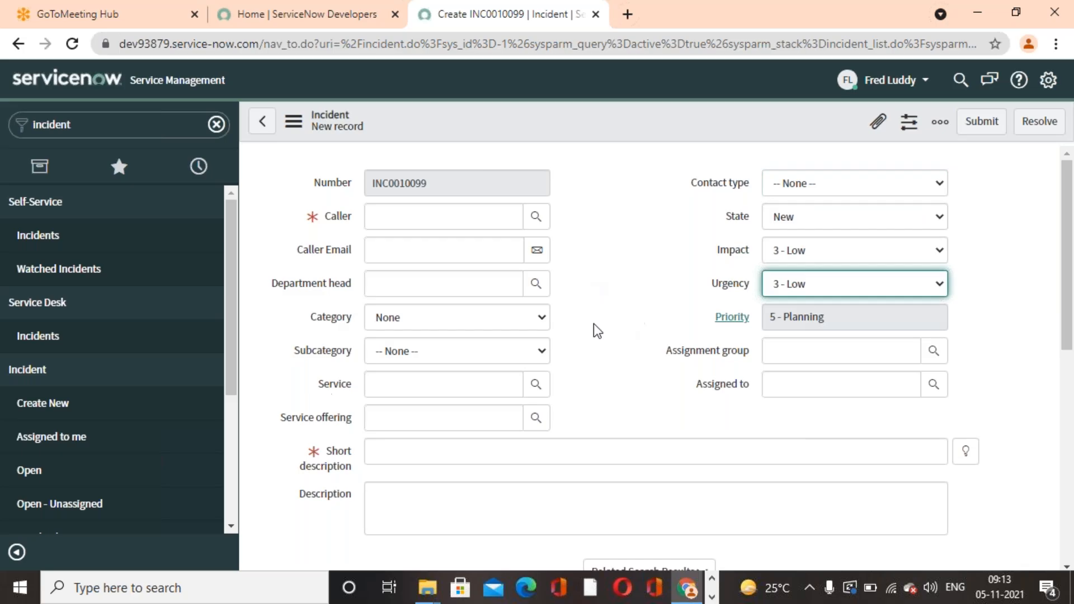
Choose a caller from the user lookup for the new incident and fill its short description with the suggestion "New employee hire".
click(537, 218)
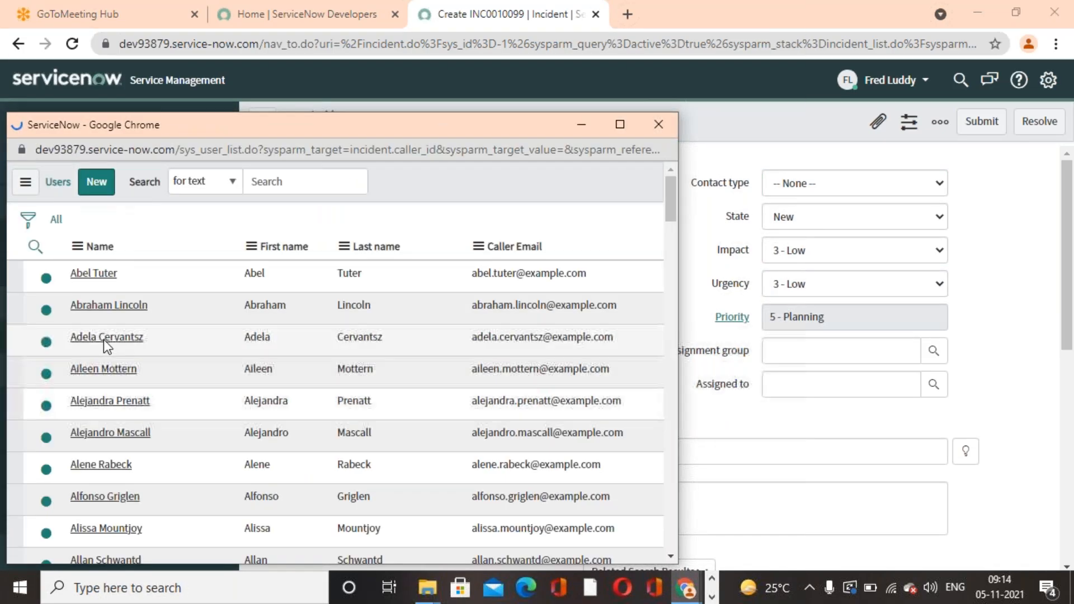
click(104, 340)
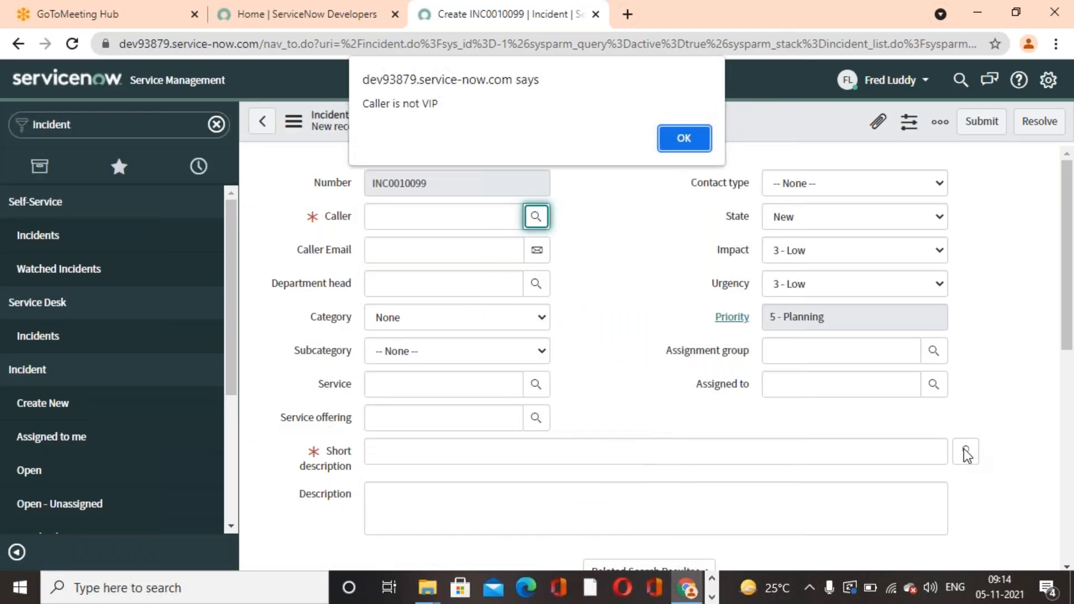
click(686, 132)
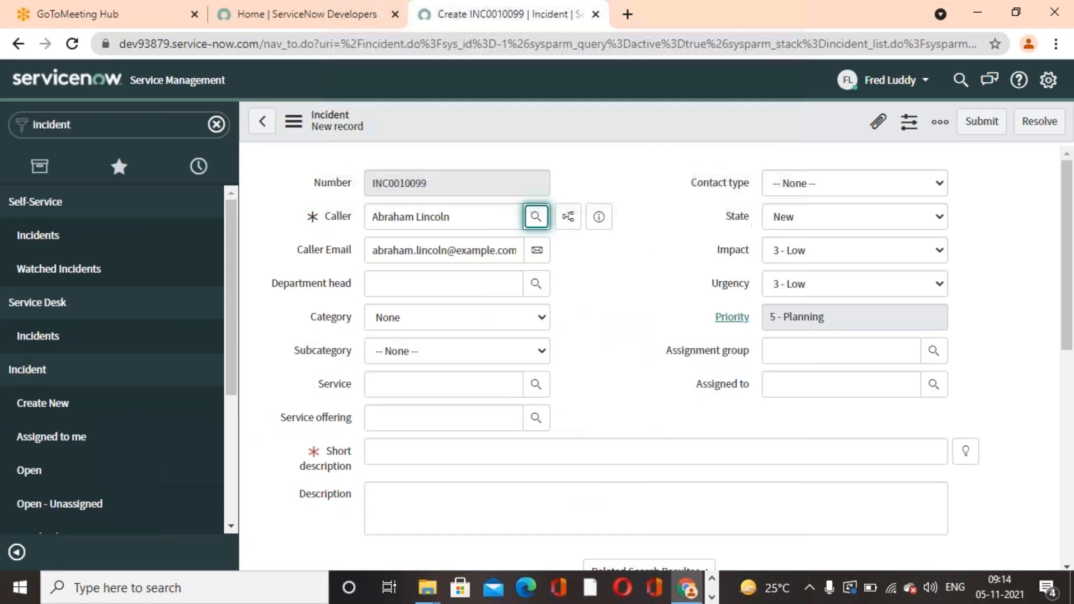
click(966, 451)
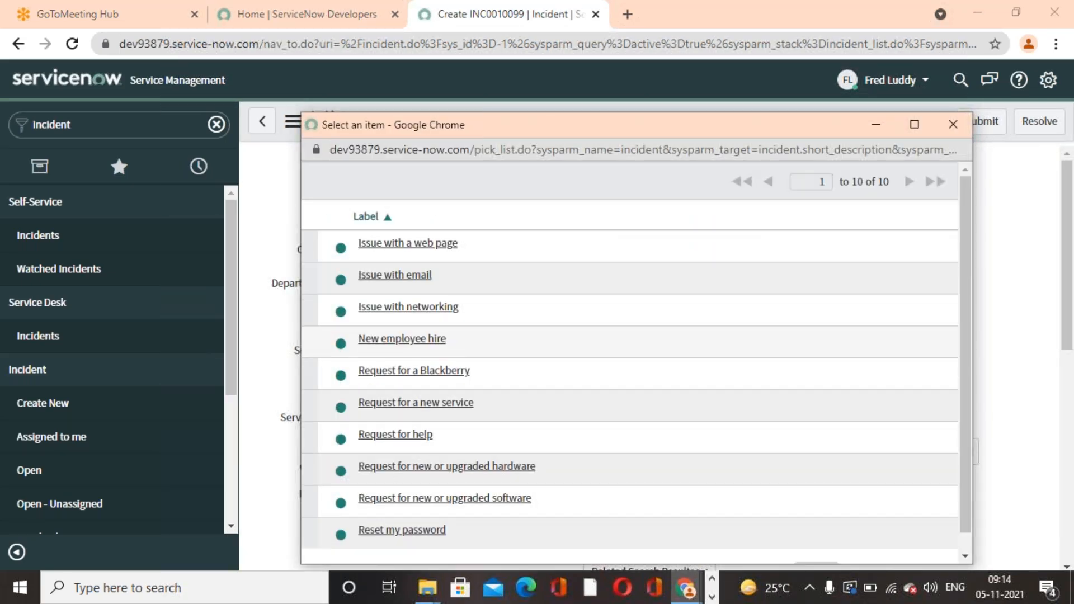
click(378, 339)
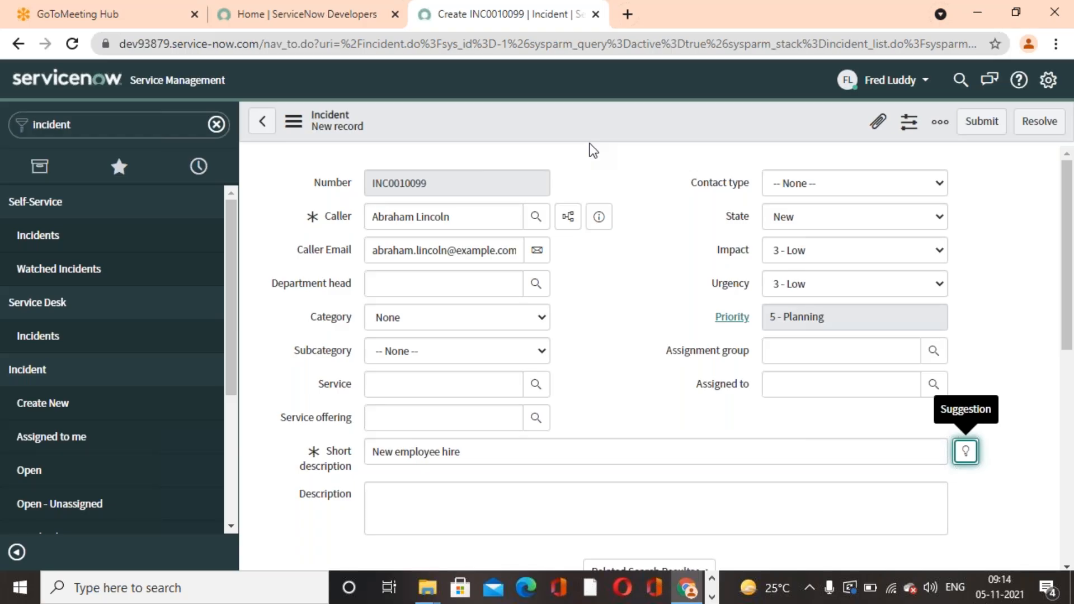
right_click(588, 122)
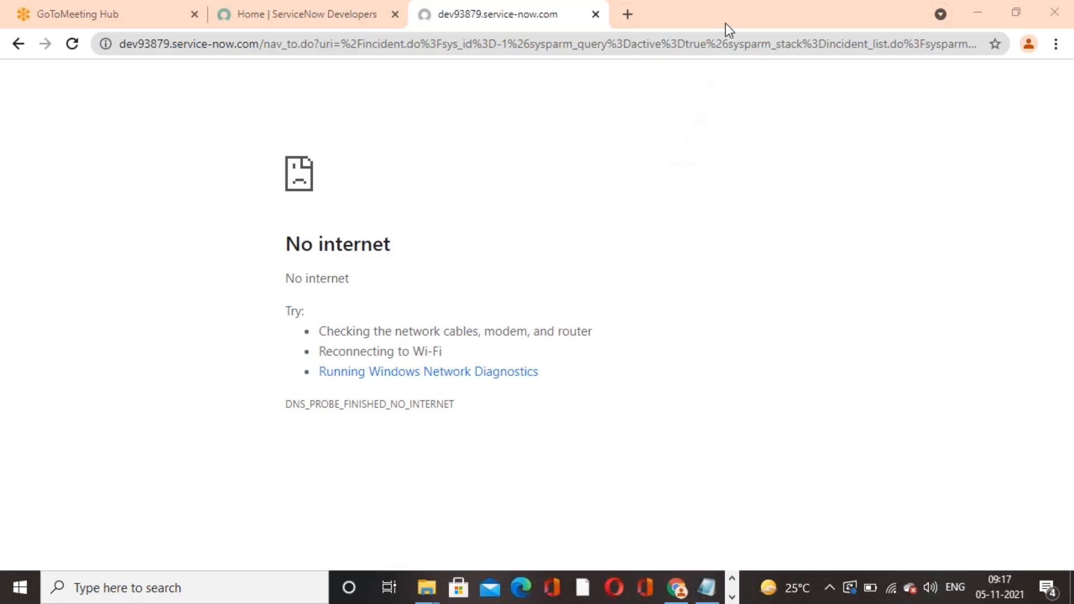
Reload the new incident form and choose a caller from the user lookup.
click(70, 47)
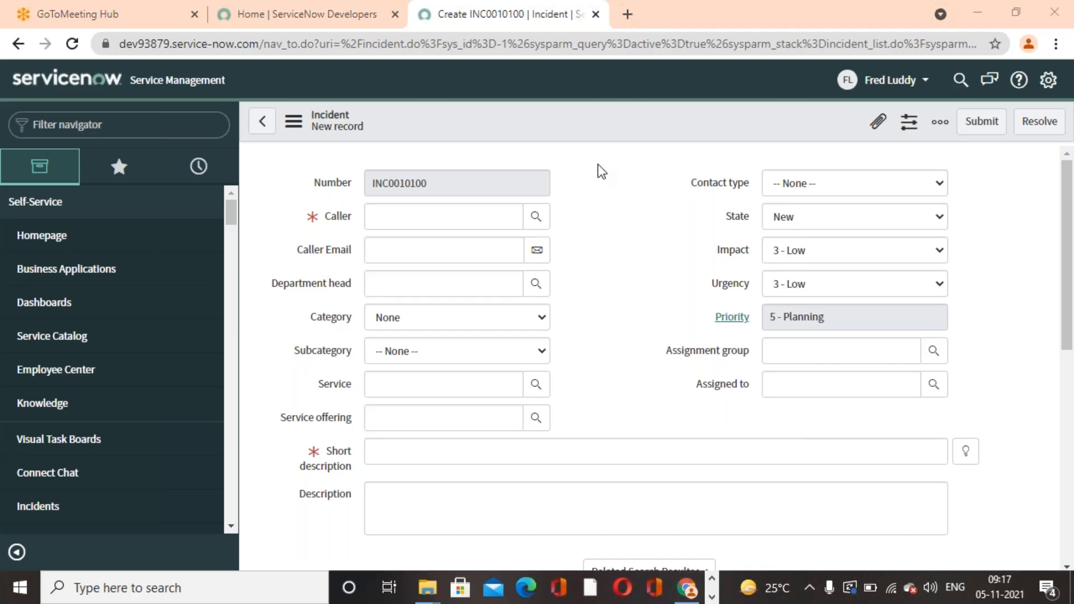
click(534, 222)
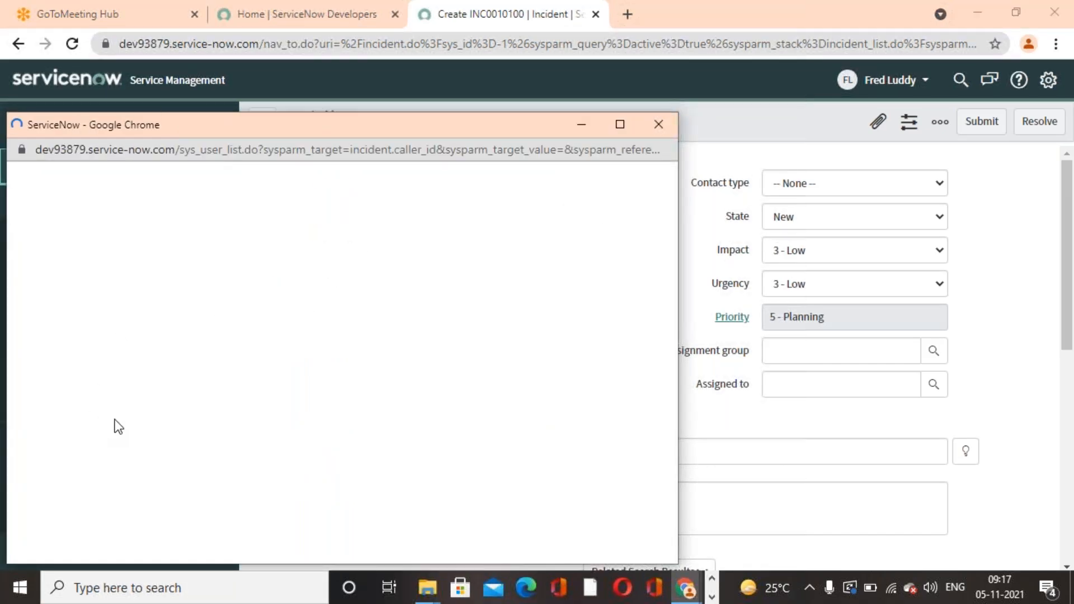
click(106, 370)
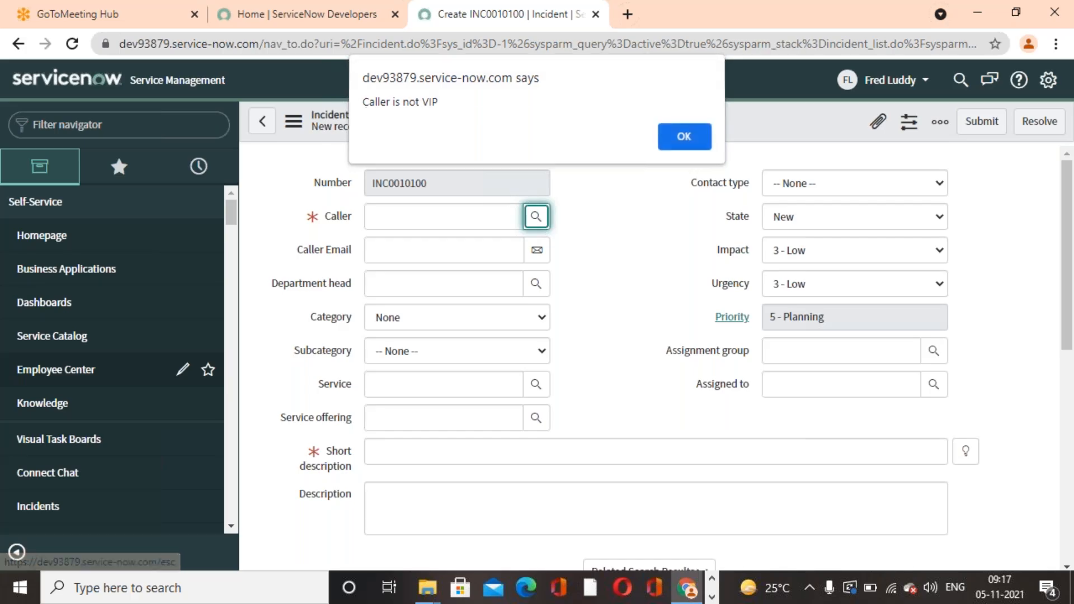
click(692, 136)
Fill the short description with the suggestion "Issue with networking" and submit the incident.
click(958, 452)
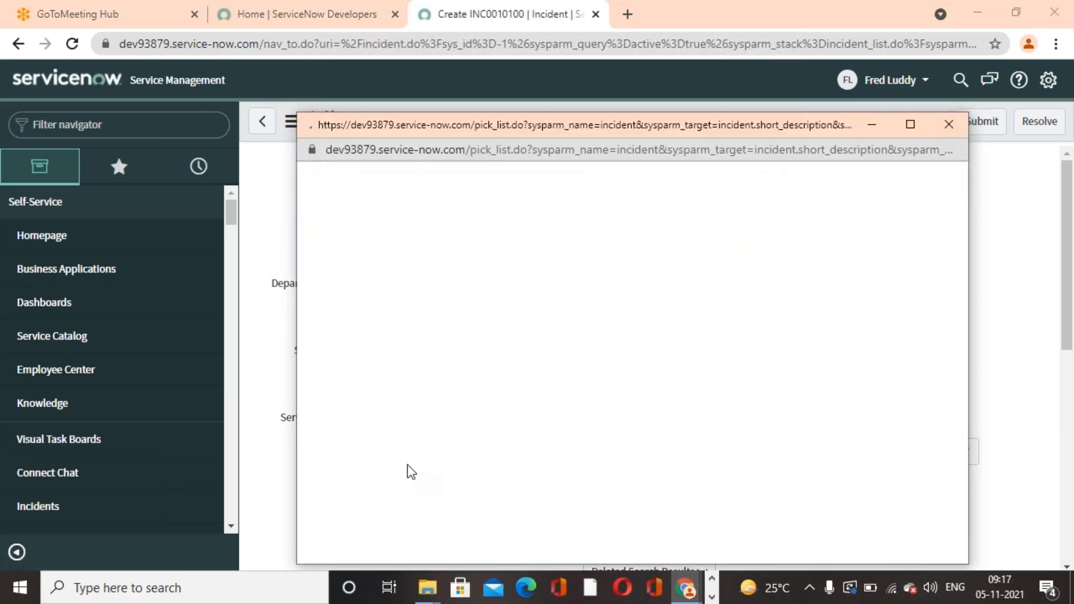
click(360, 309)
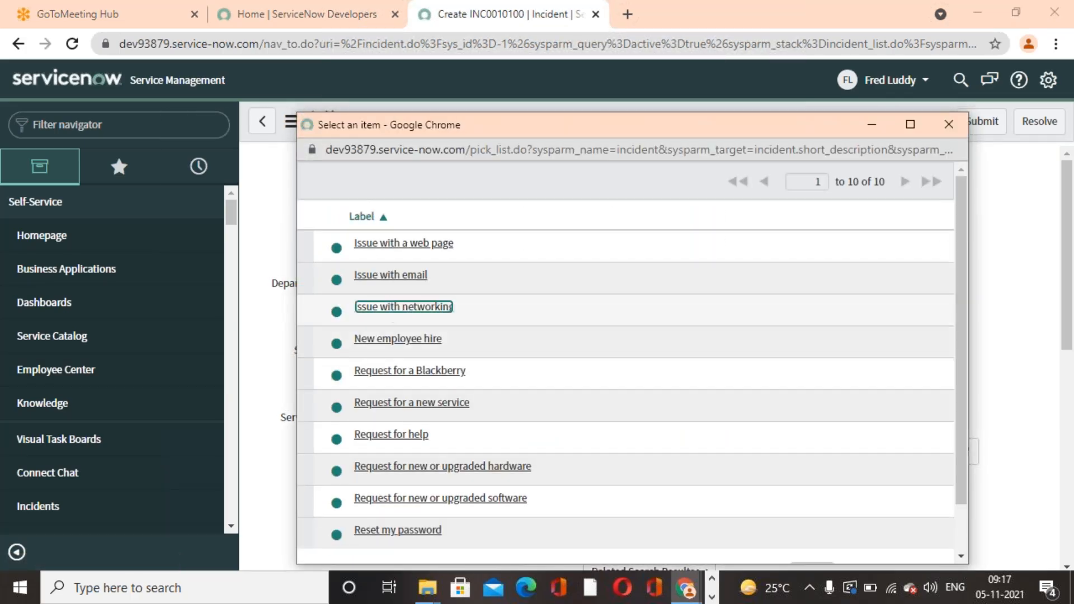
click(981, 122)
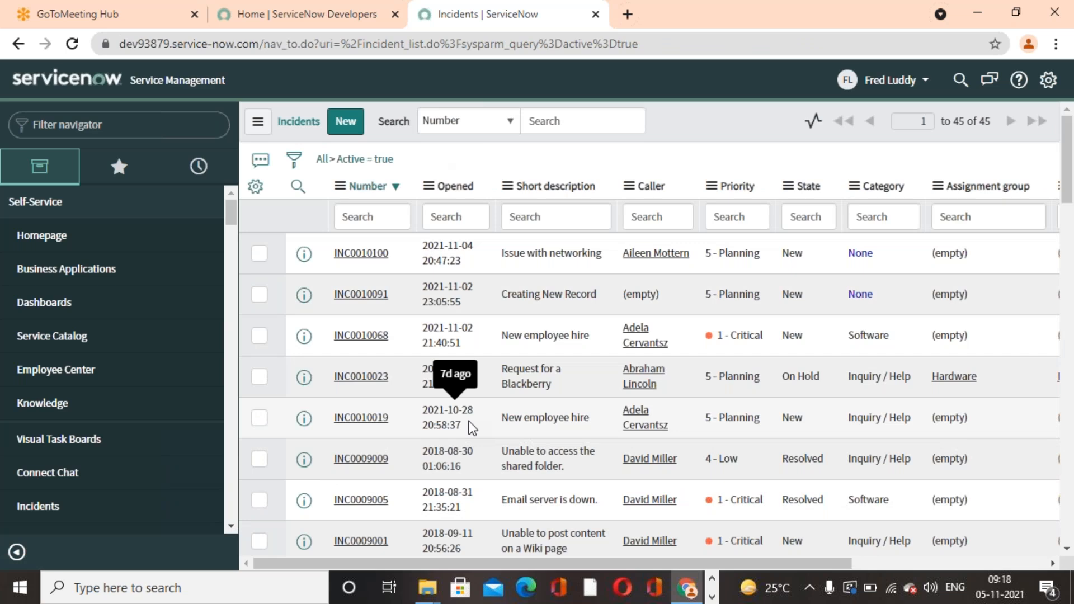
Open the newly submitted incident, set its contact type to Email and save the update.
click(361, 253)
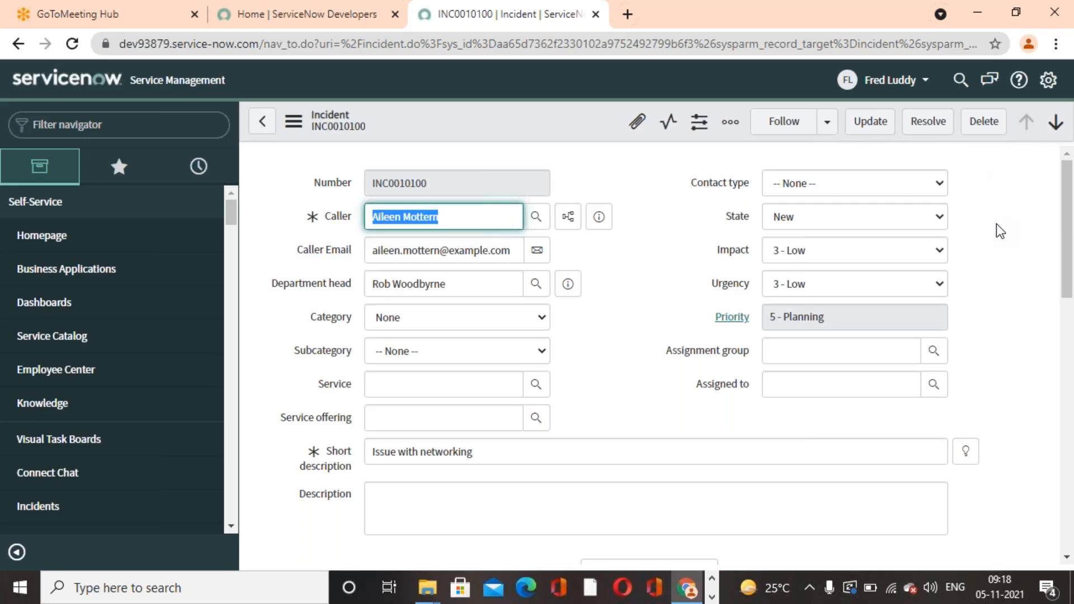
click(667, 298)
click(922, 217)
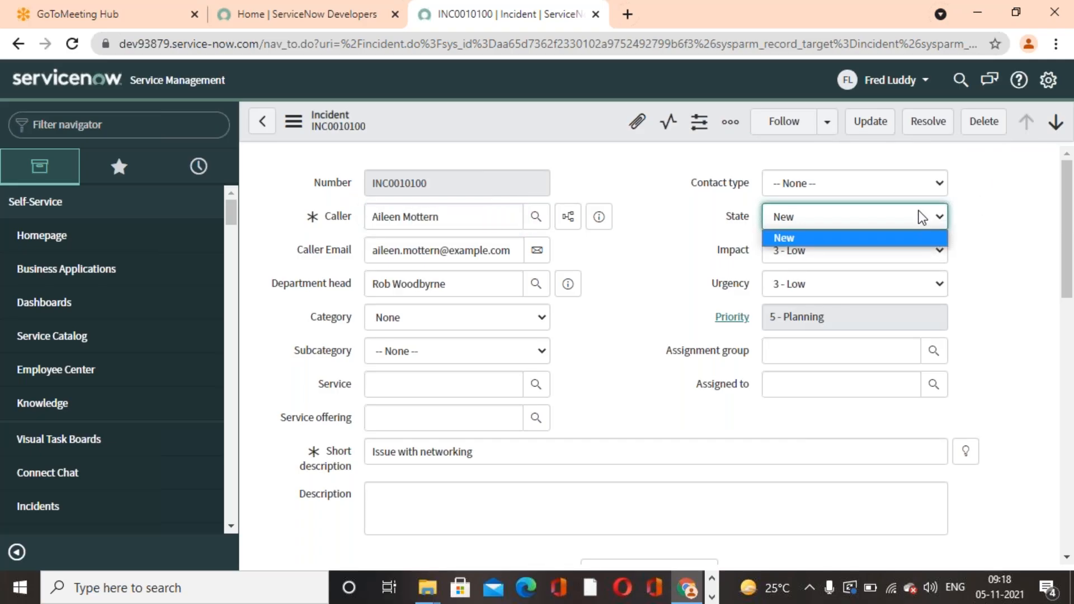
click(901, 187)
click(851, 219)
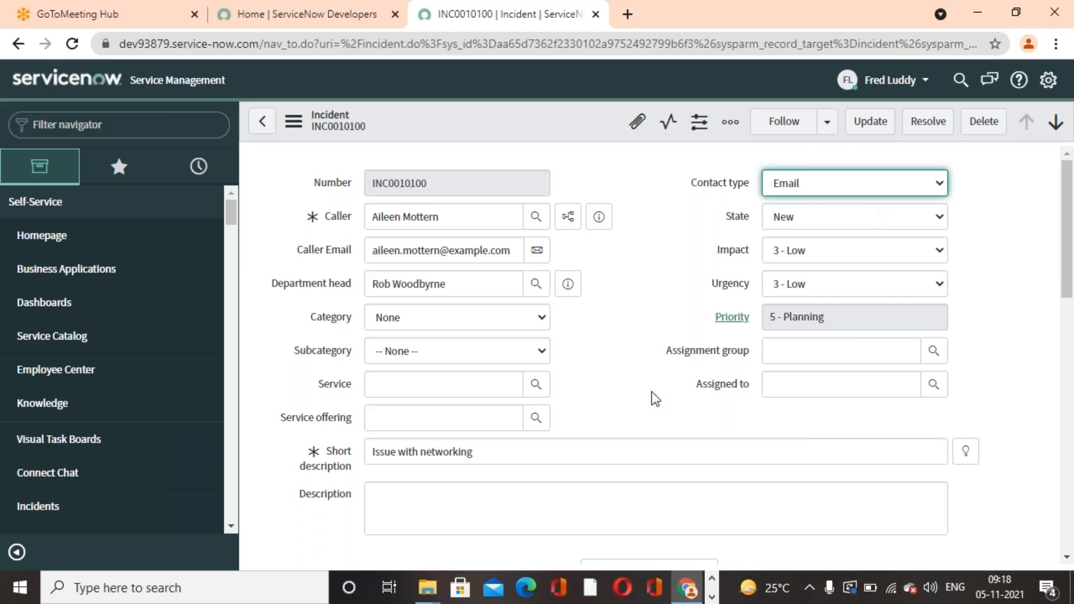
click(875, 131)
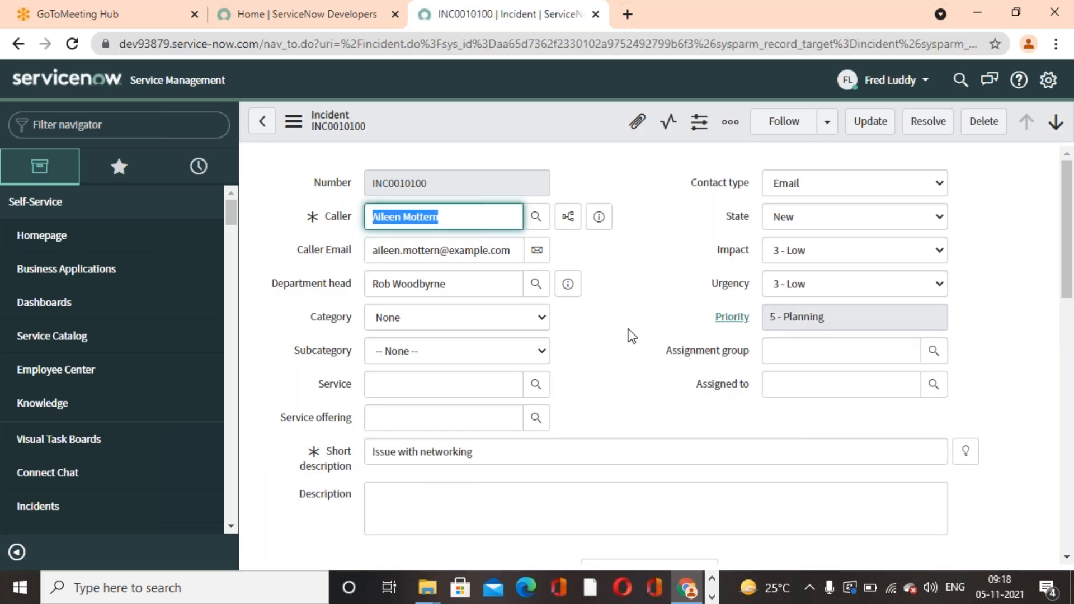
Filter the navigator for "ui actions" and open the UI Actions list under System UI.
click(114, 127)
text(ui actions)
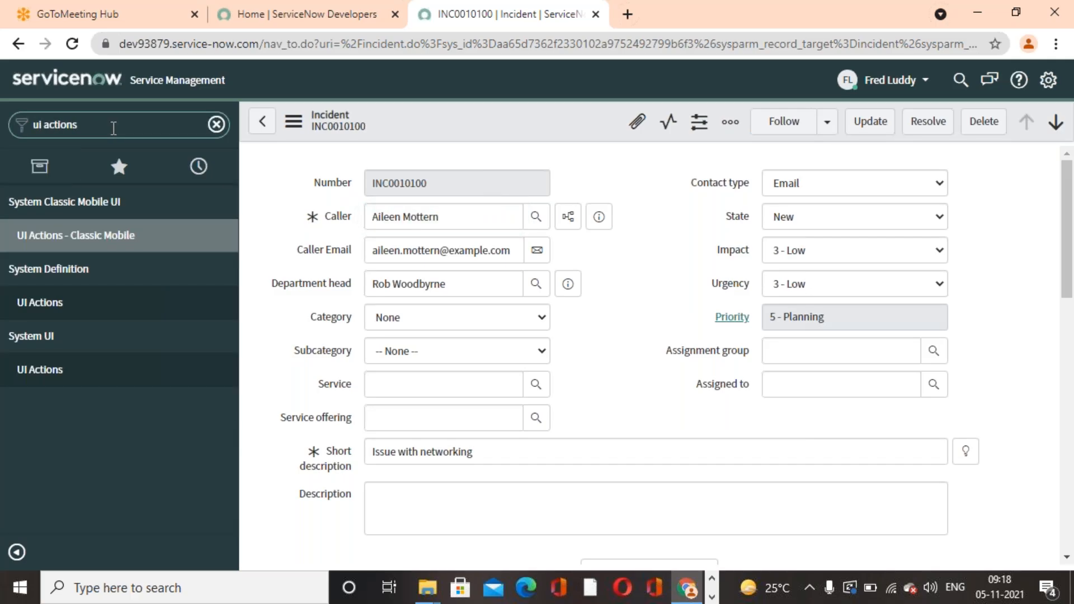
click(49, 380)
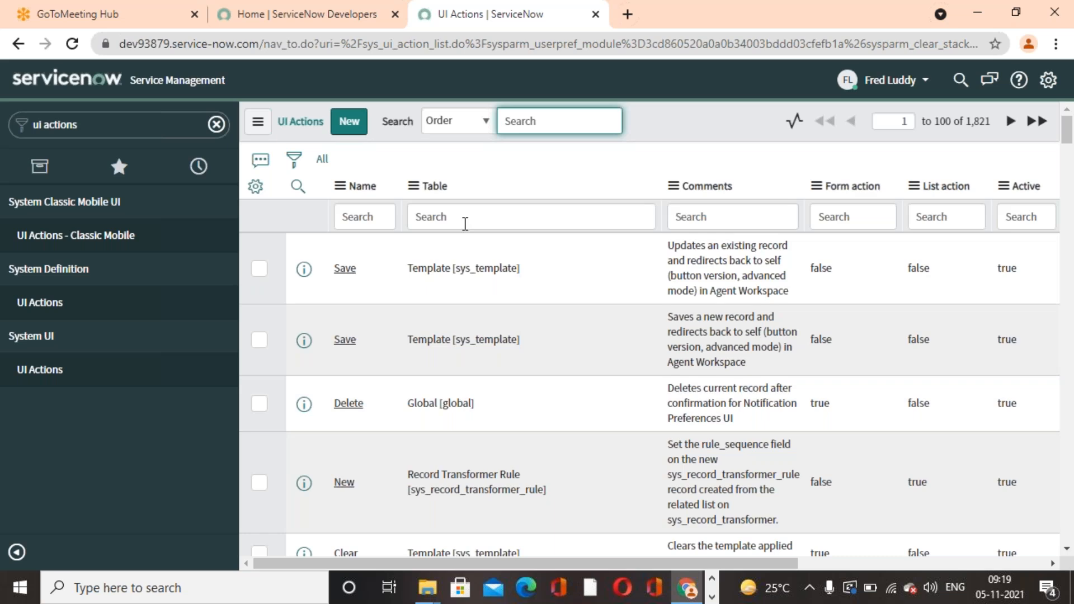
double_click(989, 122)
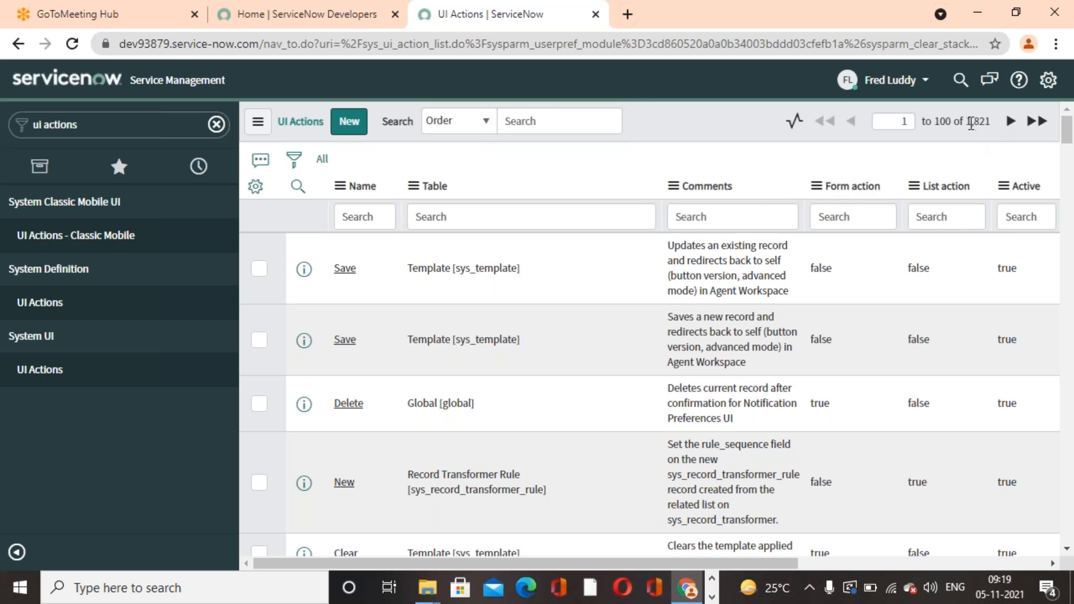
double_click(990, 122)
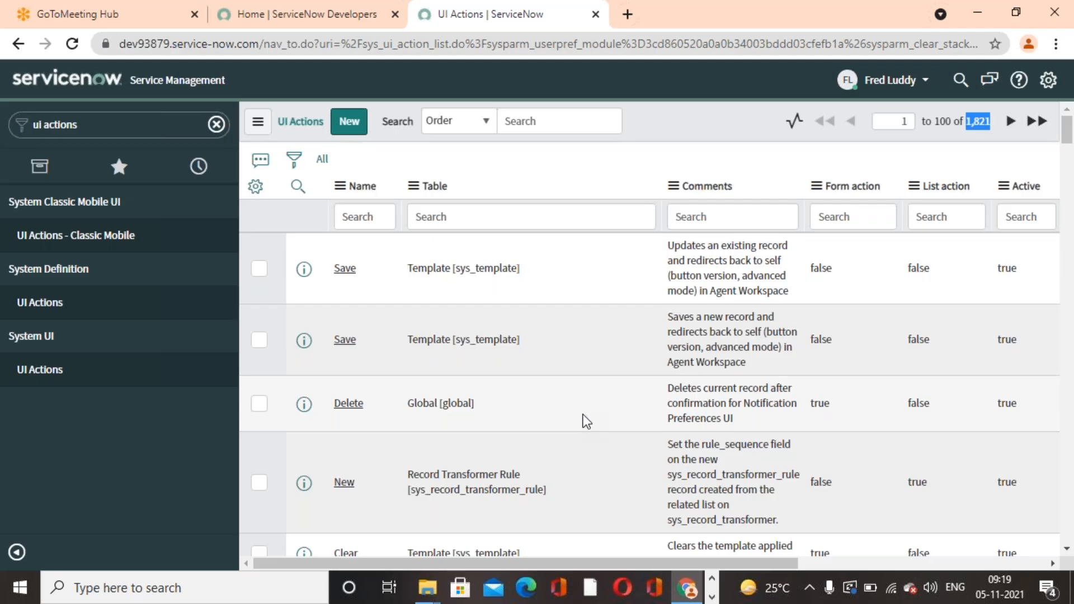
Filter the UI Actions list to tables starting with "incident" and review the matching actions.
click(577, 221)
text(incident)
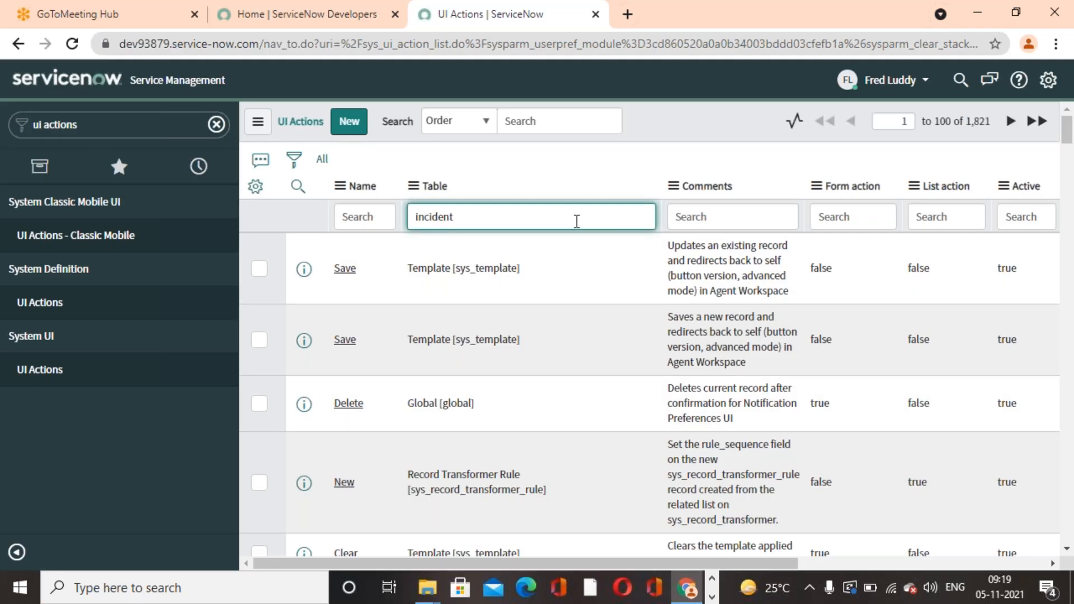
key(Return)
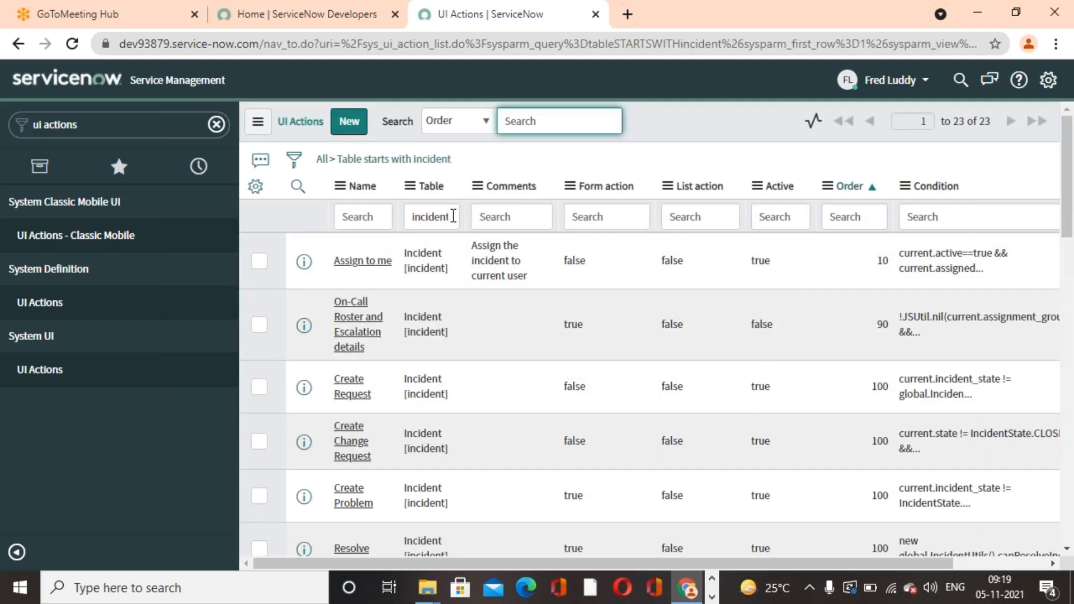
drag(453, 216, 397, 217)
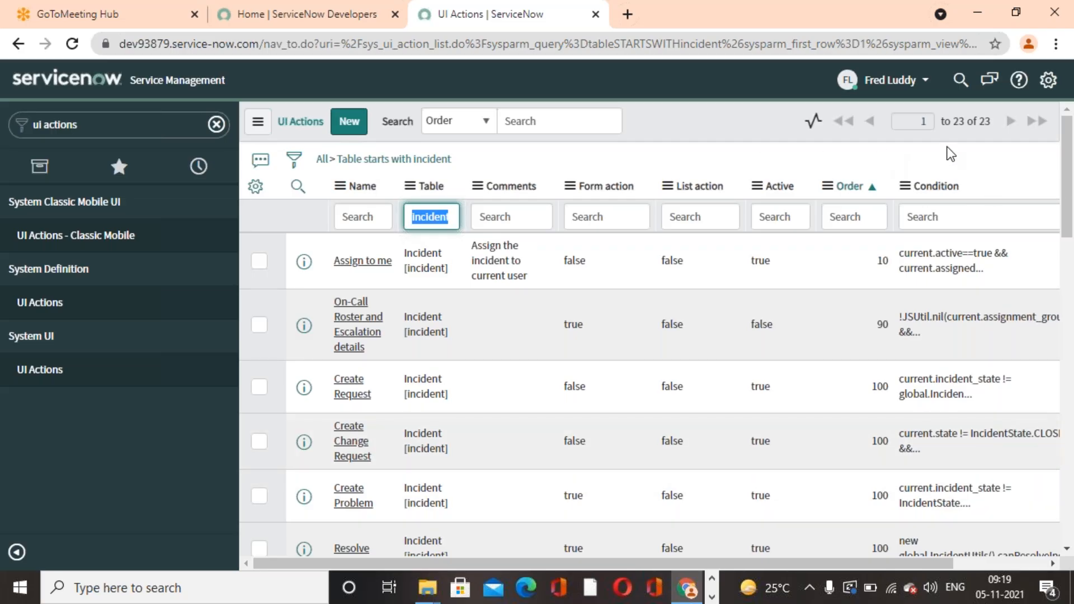
drag(950, 120, 993, 120)
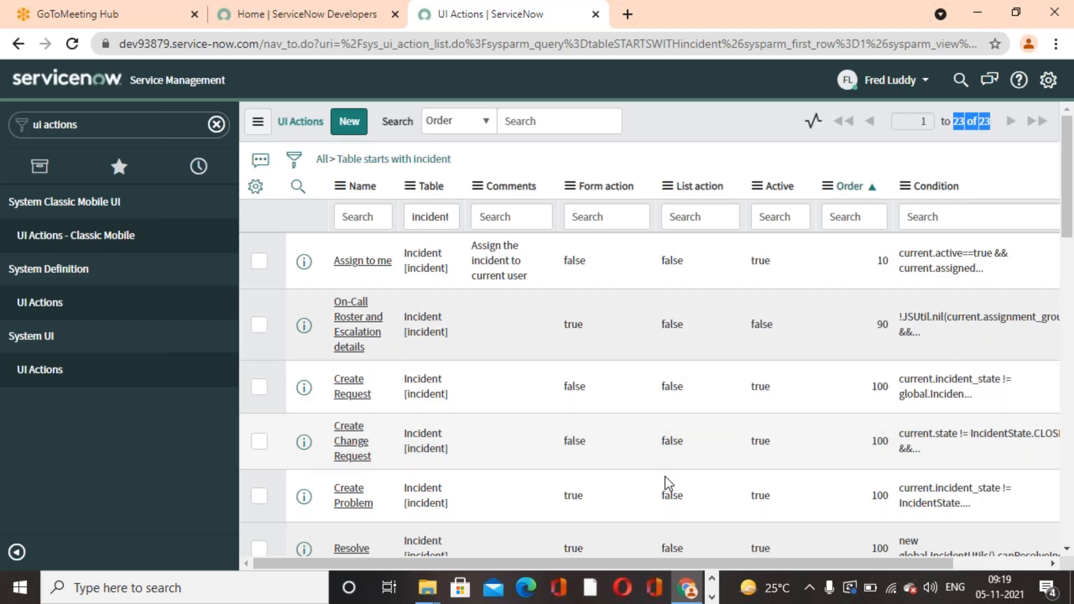
click(957, 162)
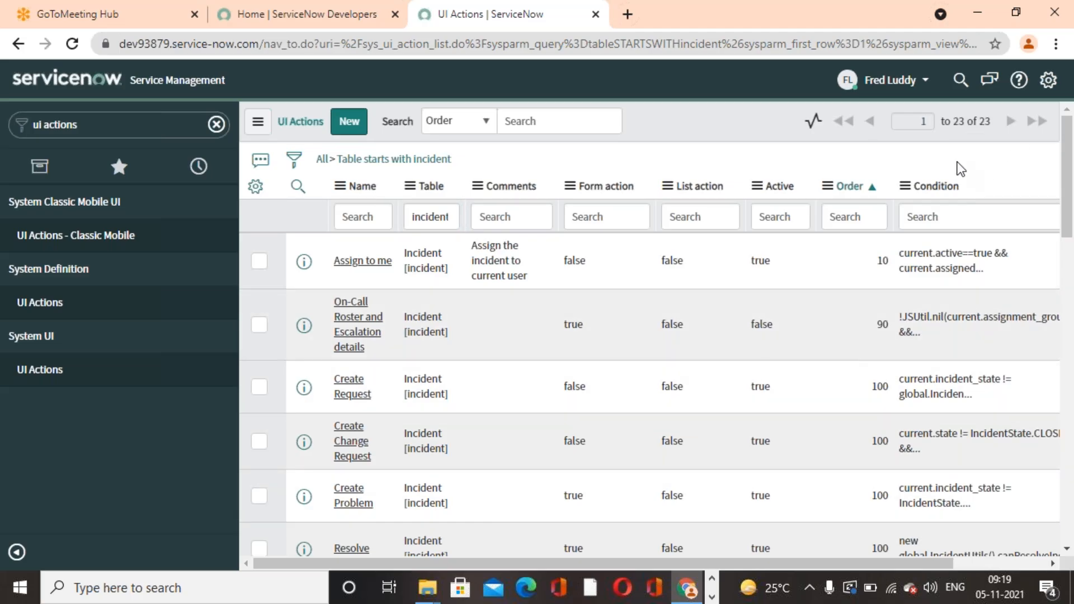
scroll(767, 353, down, 5)
scroll(747, 358, up, 10)
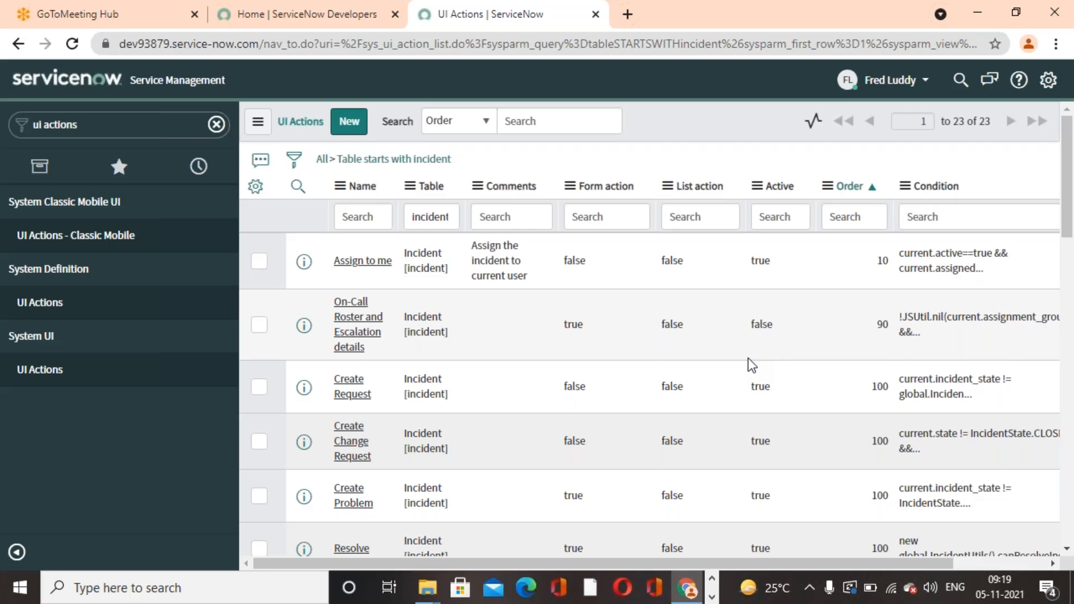
Start a new UI Action record and name it "New UI Action".
click(348, 121)
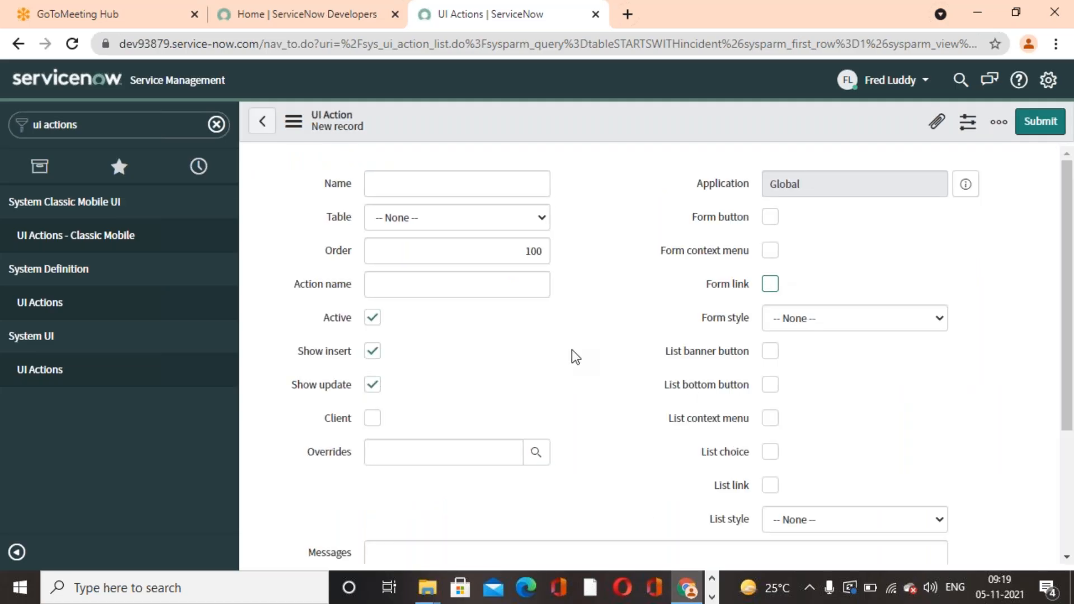
click(511, 185)
text(M)
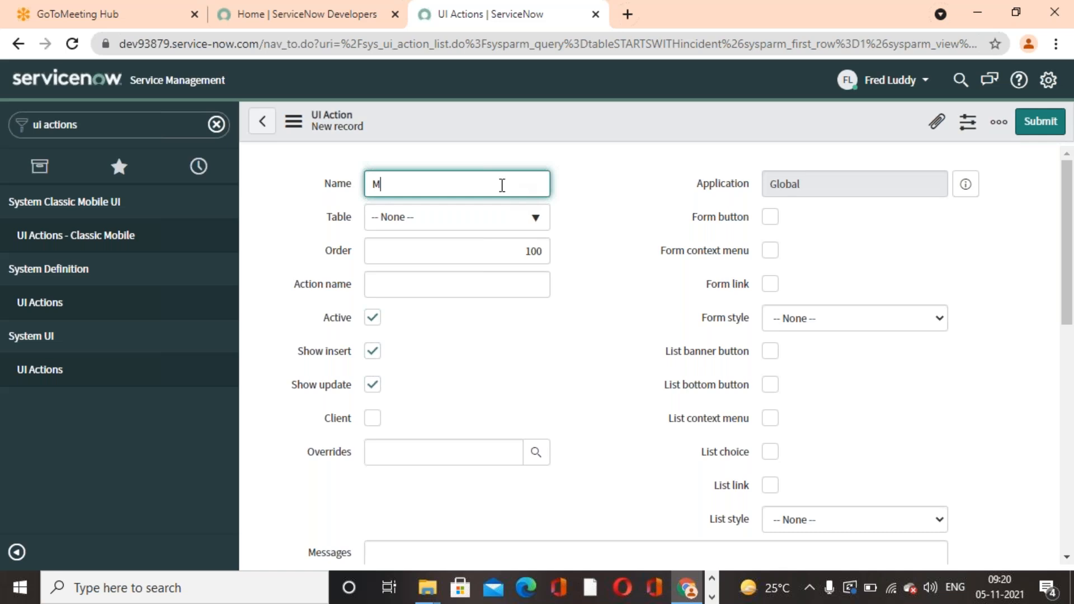
text(y New)
drag(412, 192, 331, 192)
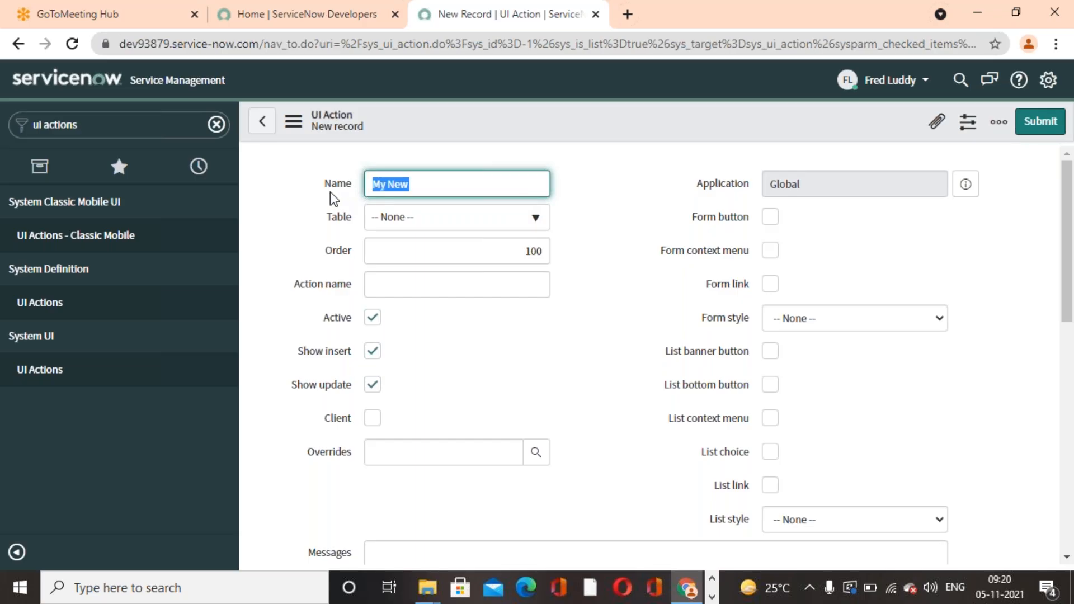
click(448, 184)
drag(429, 183, 351, 173)
text(New UI Action)
click(609, 215)
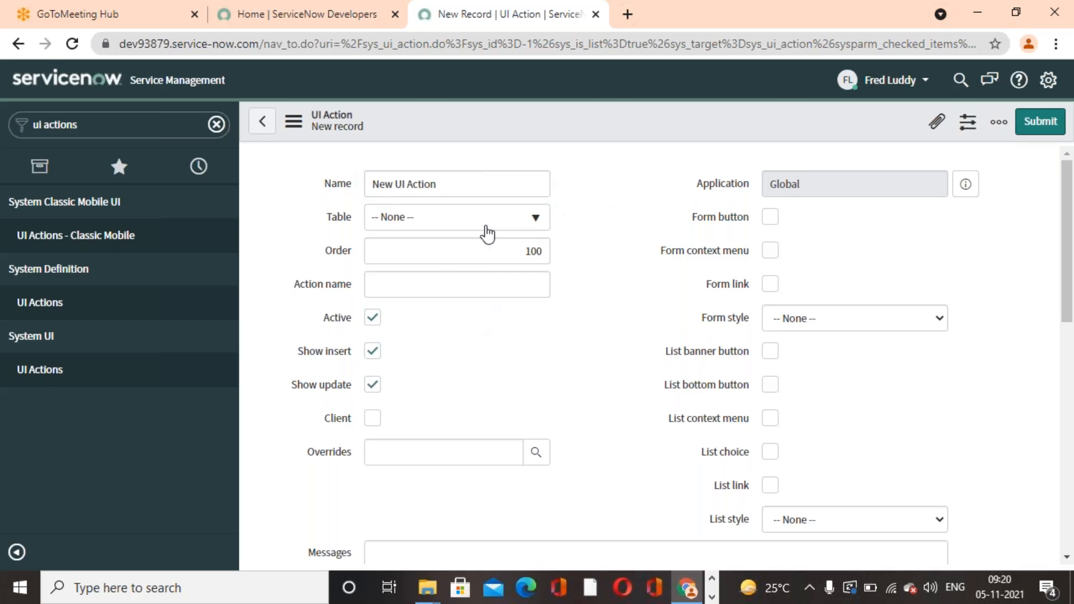
Set the UI Action's table to Incident [incident] and its order to 200.
click(536, 218)
text(incident)
click(445, 278)
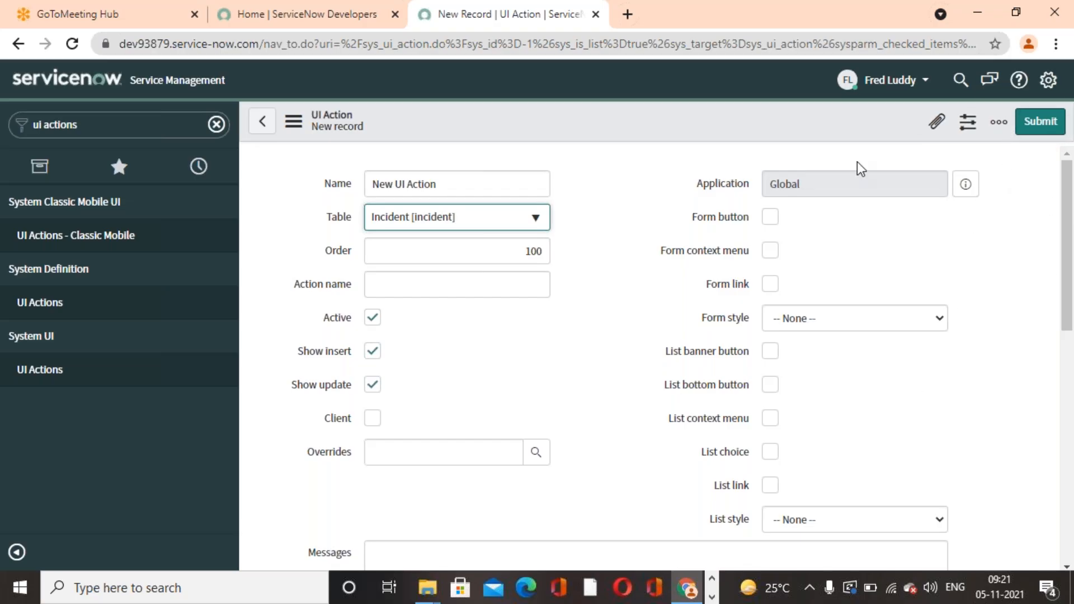
key(Tab)
text(200)
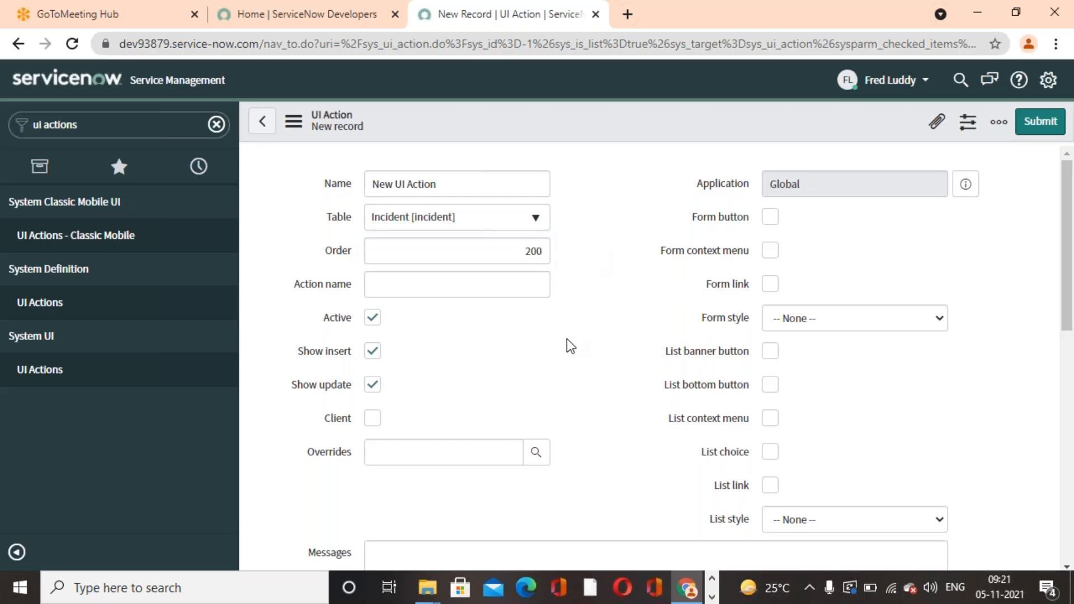
Set the UI Action's action name to new_ui_action.
click(518, 282)
text(new_)
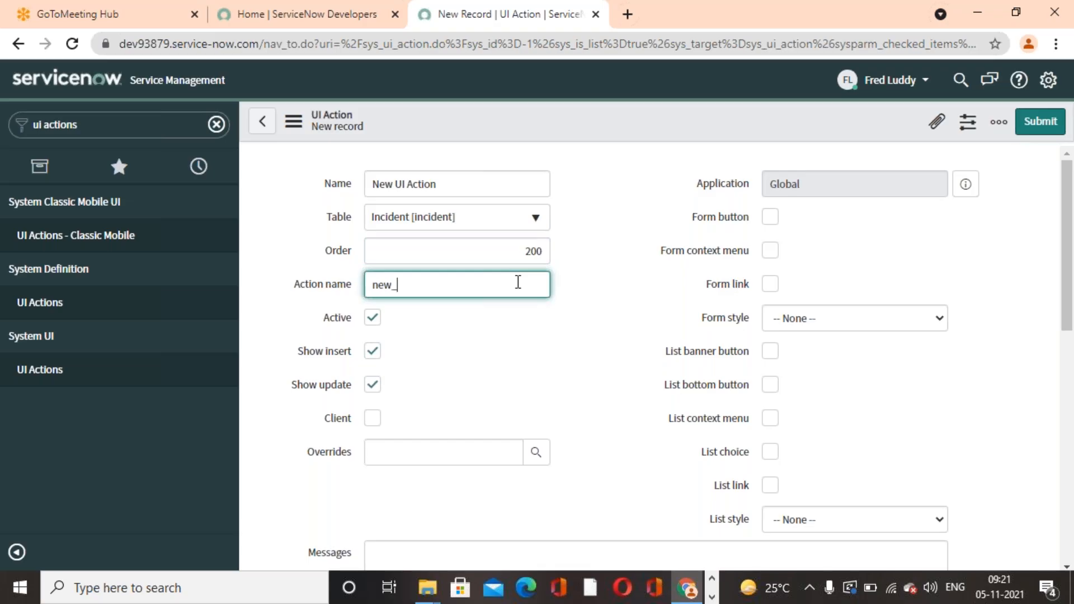
text(ui_action)
click(521, 393)
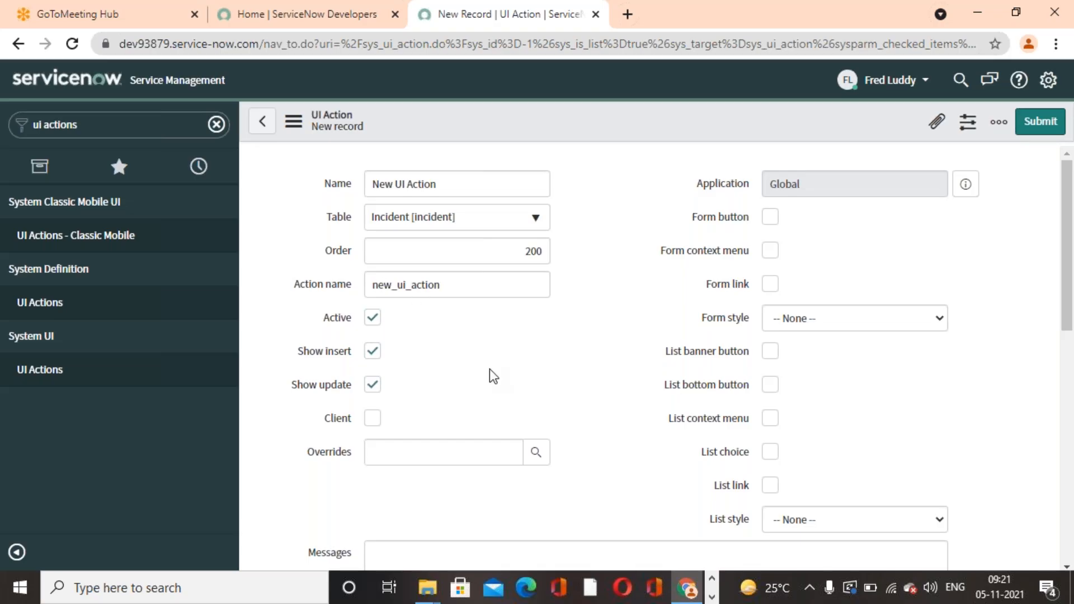
Review the UI Action's form fields, enable its Form button option and submit the record.
scroll(491, 368, down, 1)
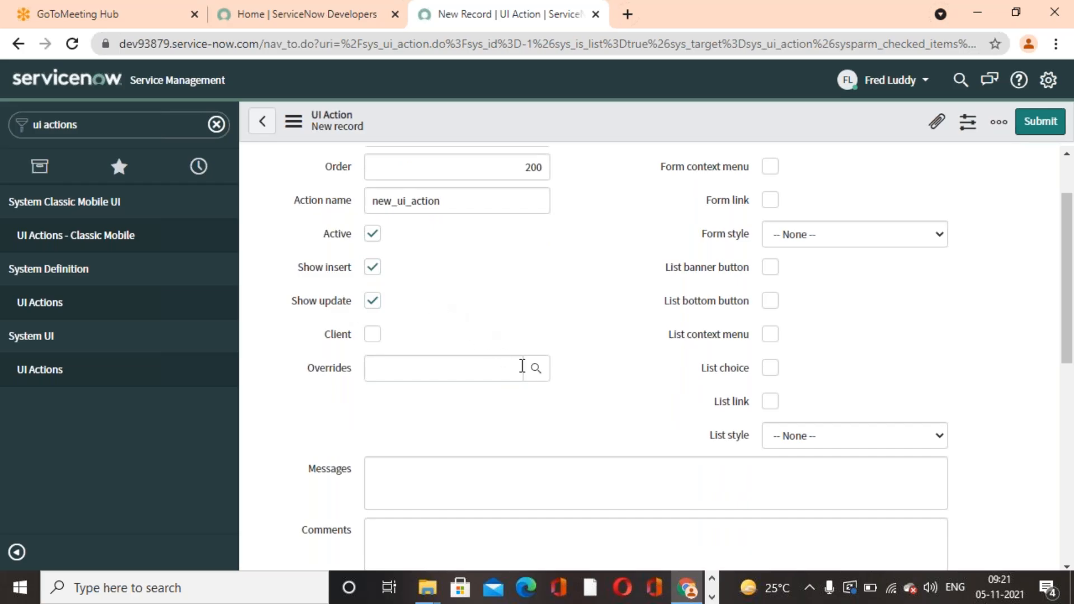
scroll(556, 369, up, 1)
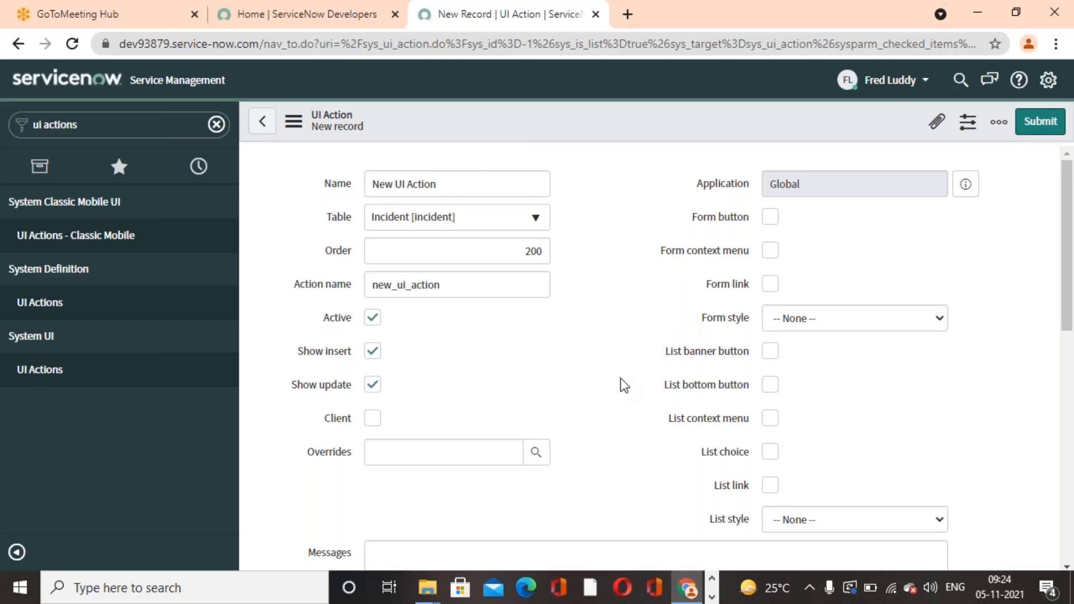
scroll(620, 378, down, 2)
scroll(620, 378, up, 2)
drag(482, 187, 364, 185)
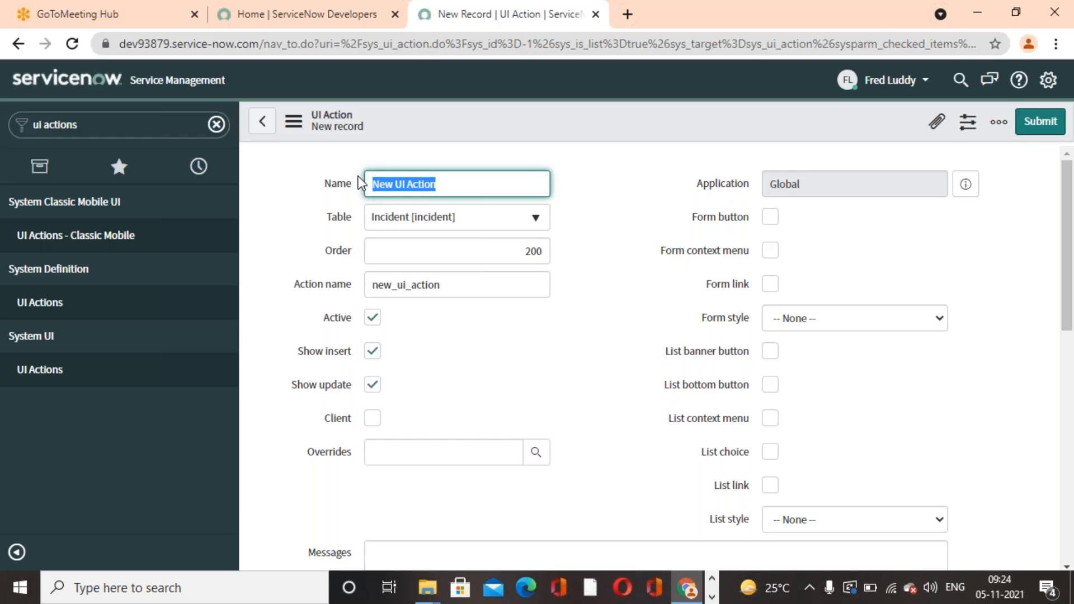
click(537, 348)
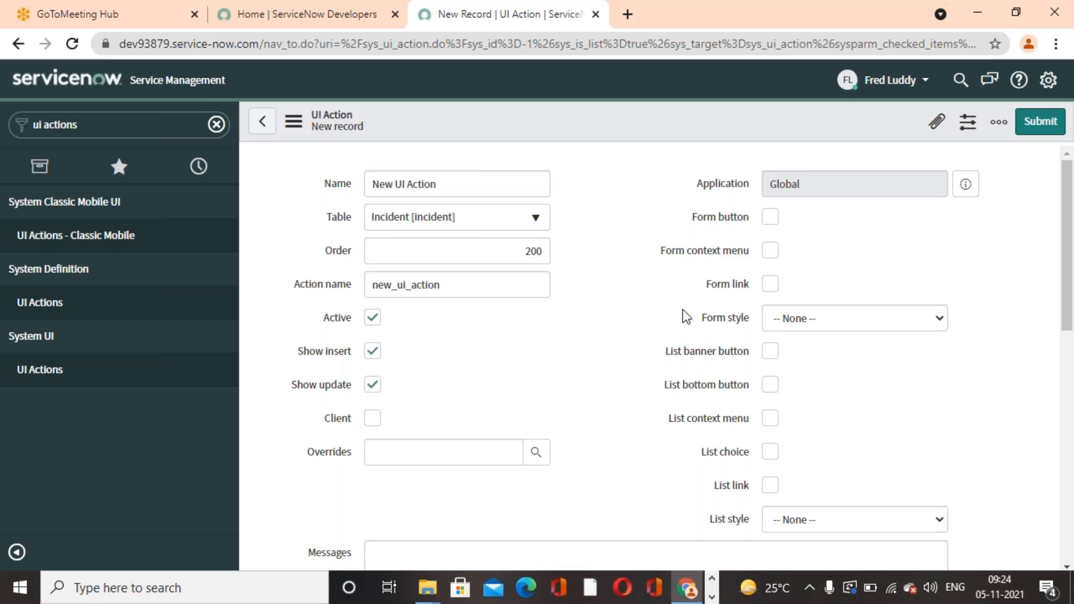
click(775, 224)
click(1045, 127)
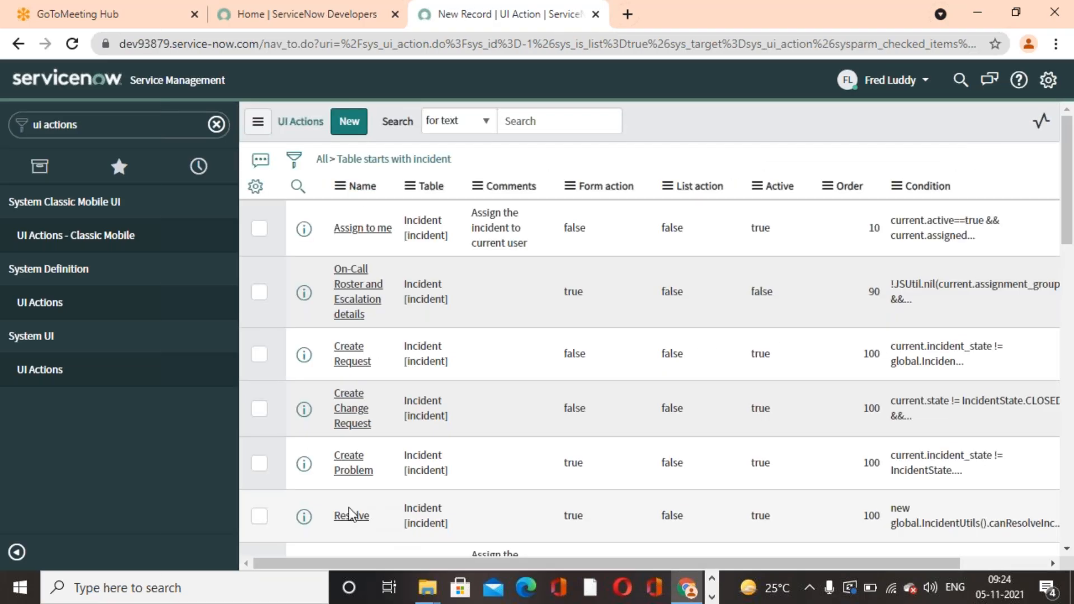
Find the Incident application in the navigator and open a form for creating a new incident.
click(159, 126)
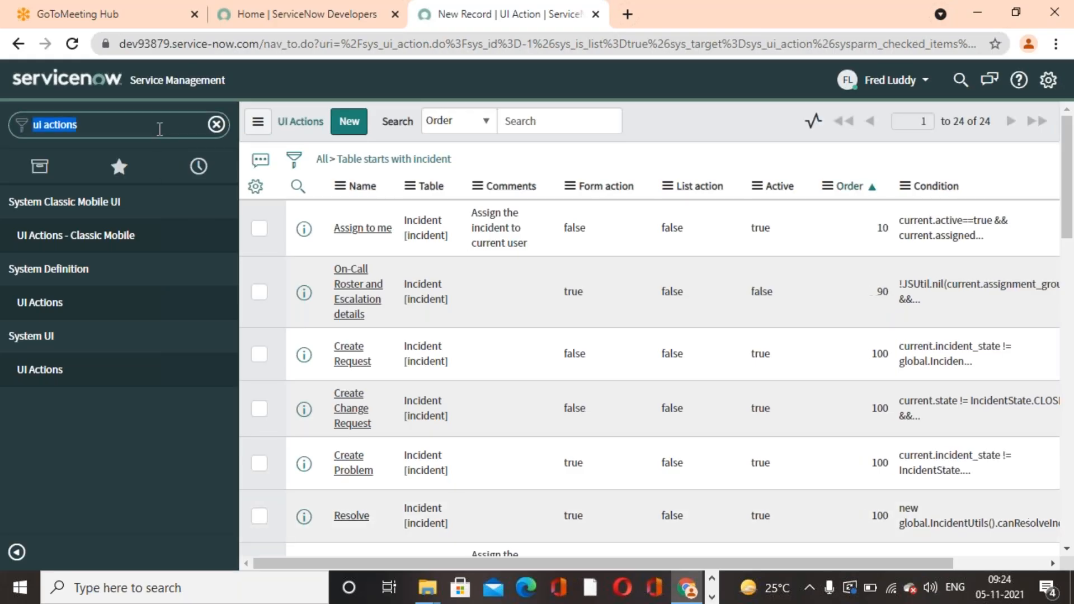
key(BackSpace)
text(Incident)
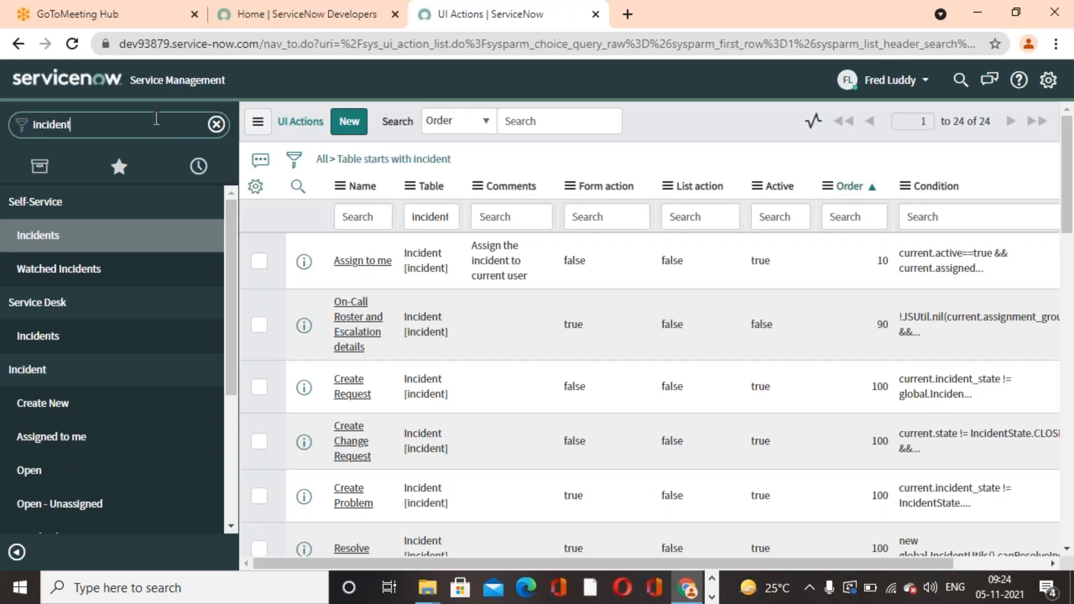
click(121, 407)
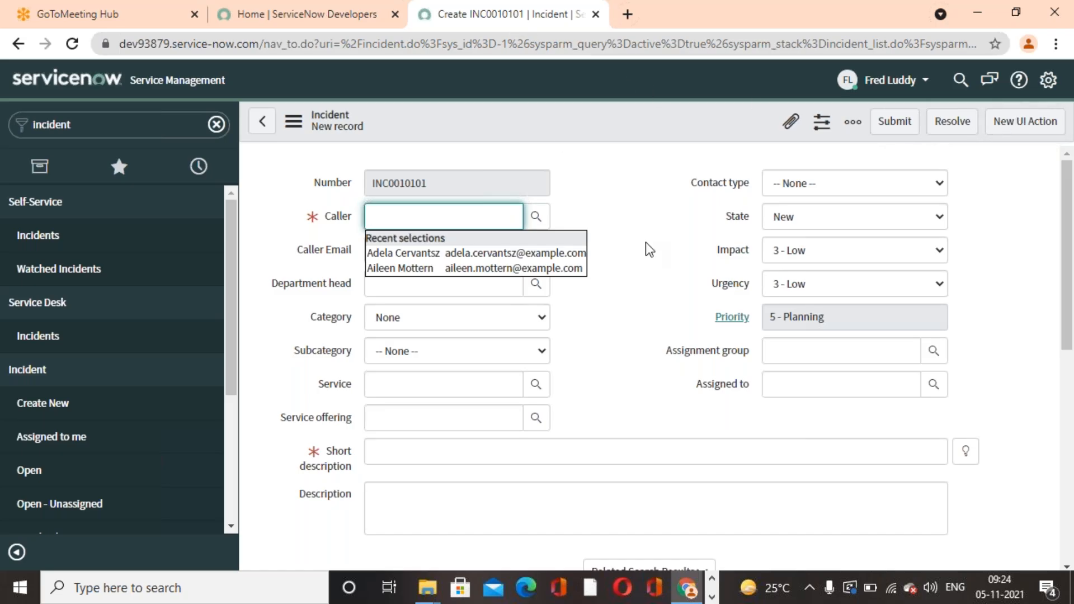
Open the list of UI Actions configured for the incident form.
right_click(534, 119)
mouse_move(610, 158)
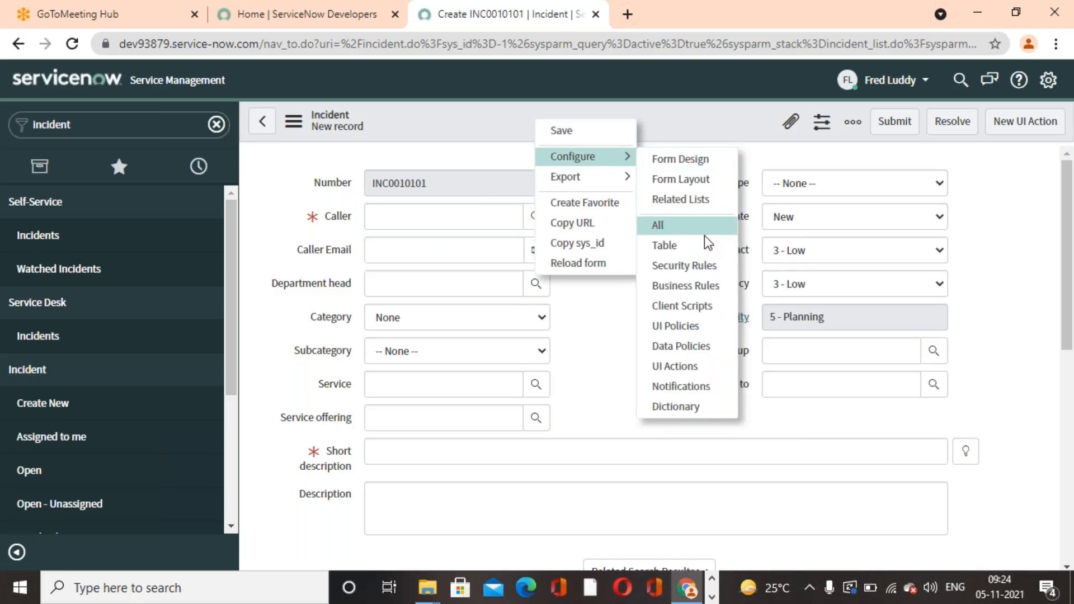
click(697, 368)
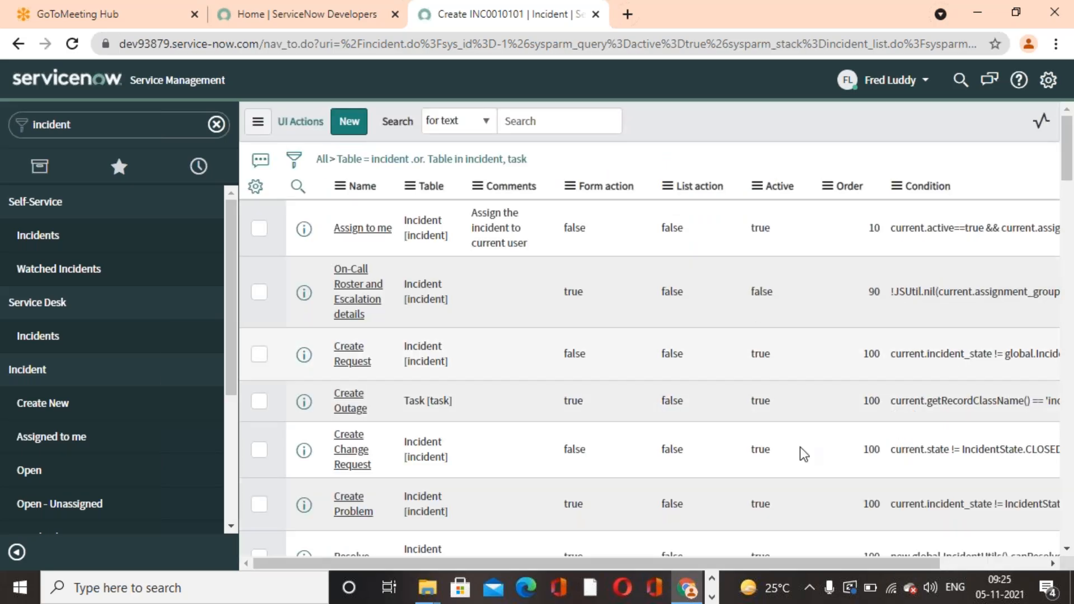
Sort the UI Actions by Updated in descending order and open the New UI Action record.
drag(803, 565, 913, 565)
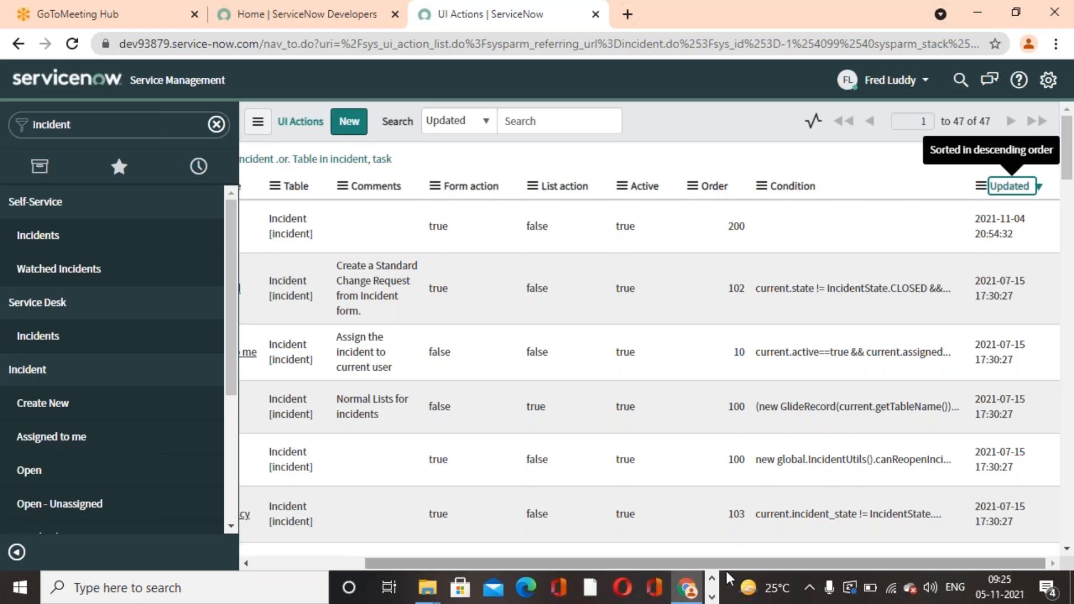
drag(760, 562, 477, 511)
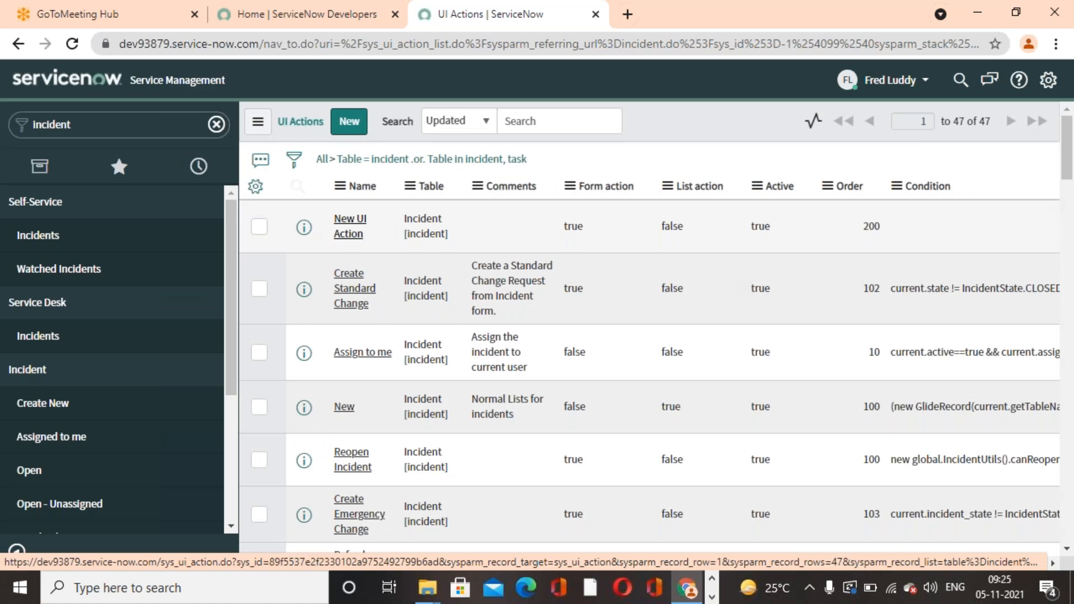
click(350, 226)
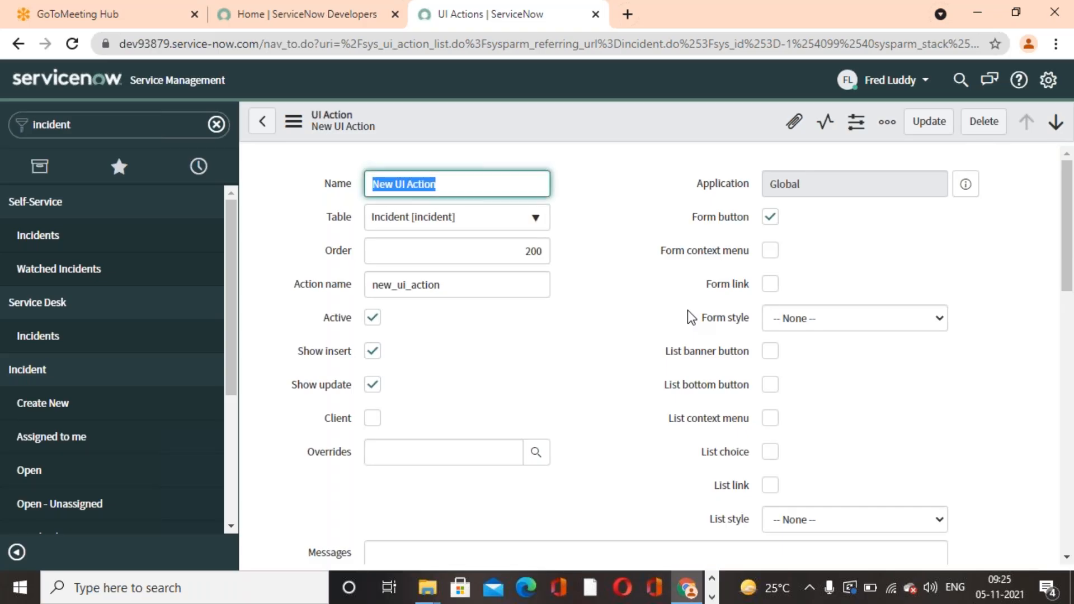
click(613, 353)
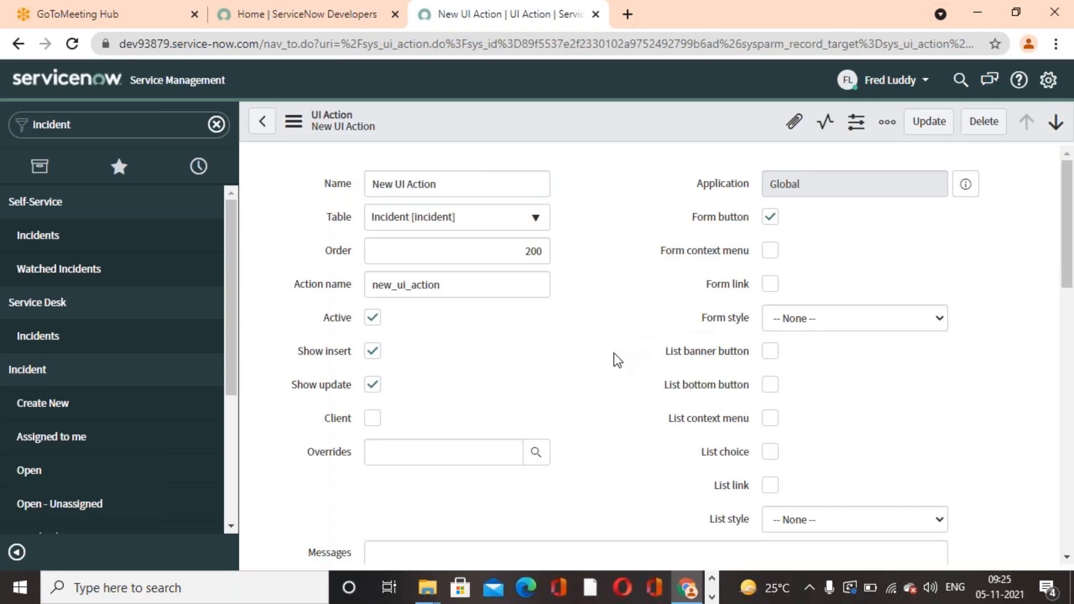
Set the New UI Action record's order to 10 and save the update.
double_click(516, 249)
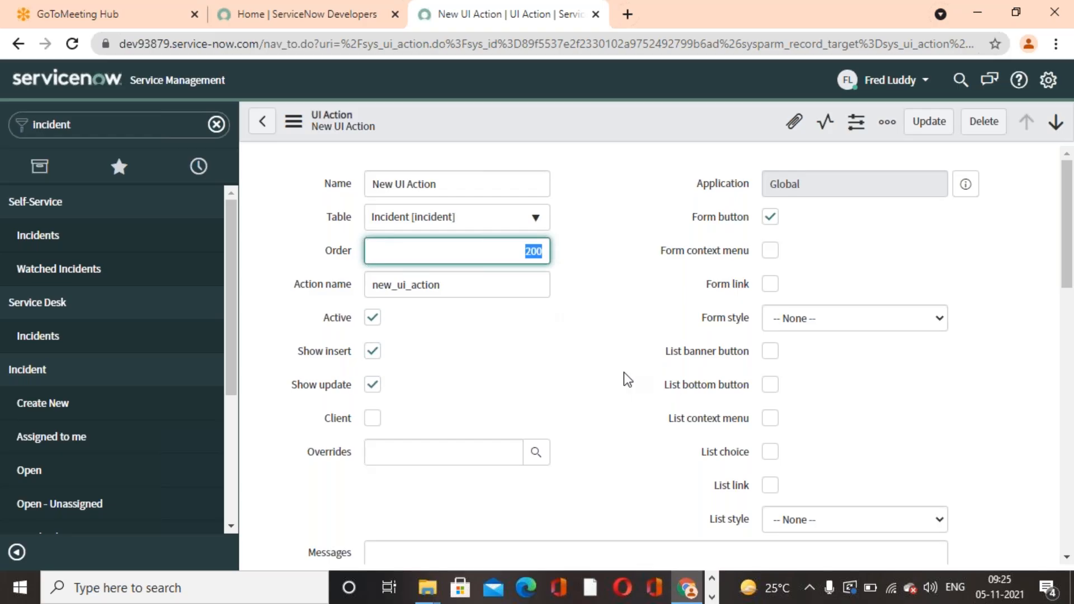
key(BackSpace)
text(10)
click(938, 125)
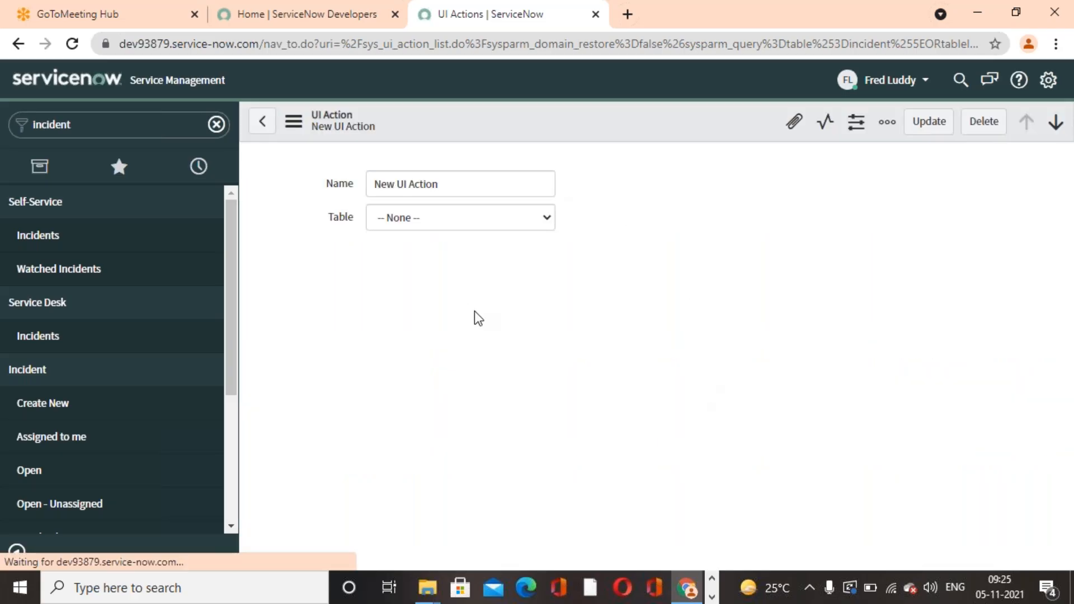
Duplicate the UI Action's browser tab and open a new incident form in the copy to check the button order.
right_click(546, 26)
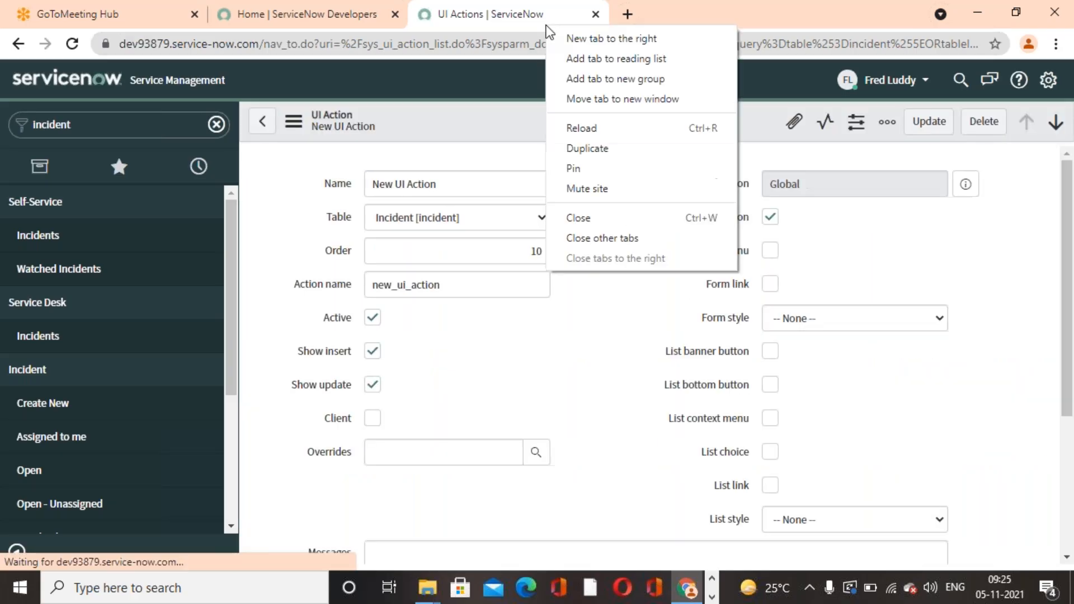
click(576, 149)
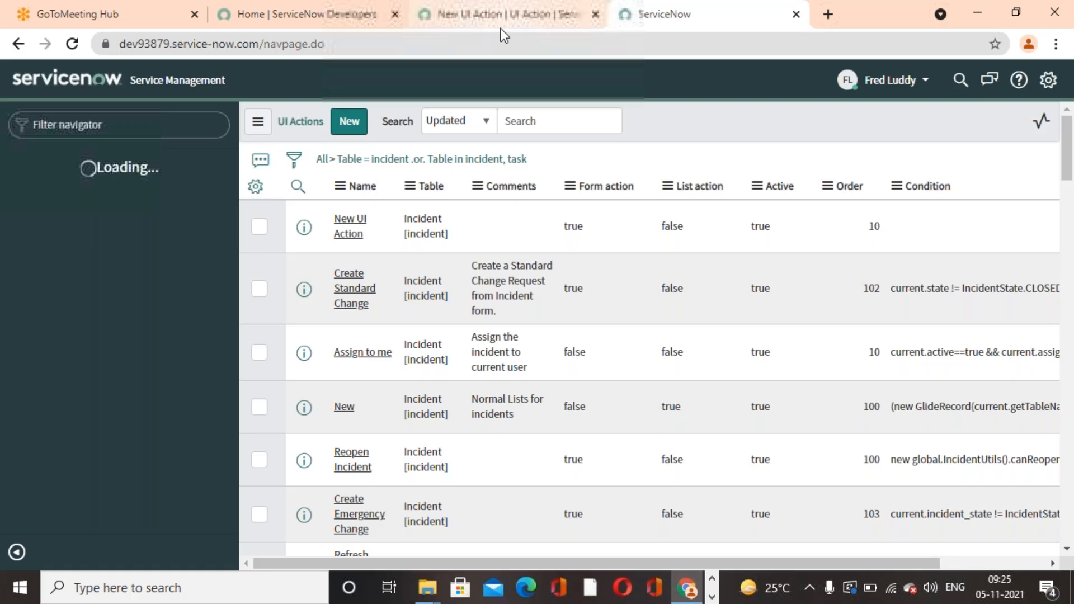
click(498, 22)
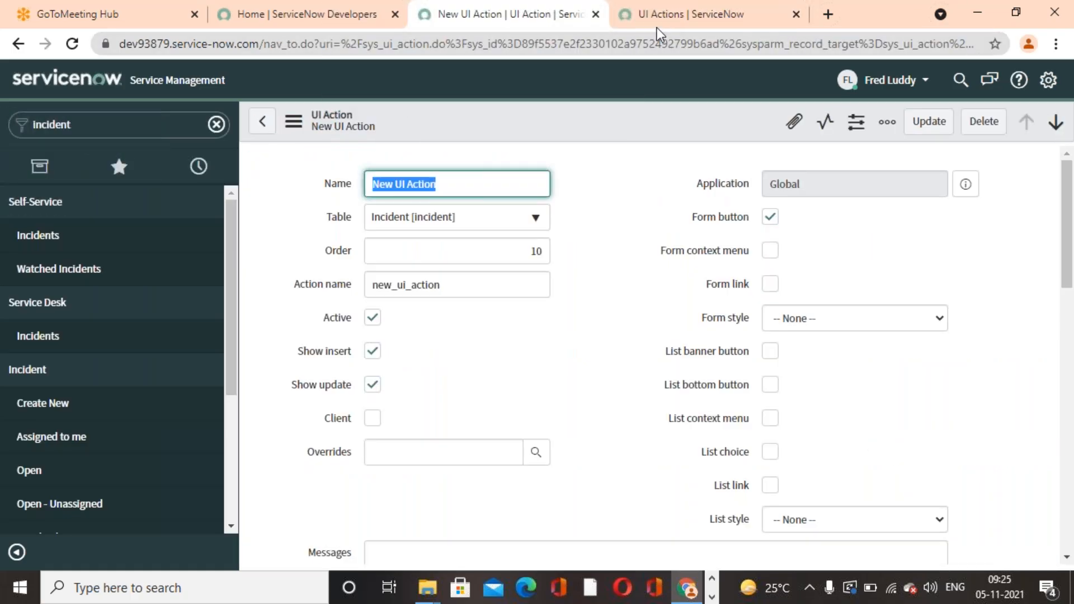
click(656, 25)
click(149, 124)
text(Incident)
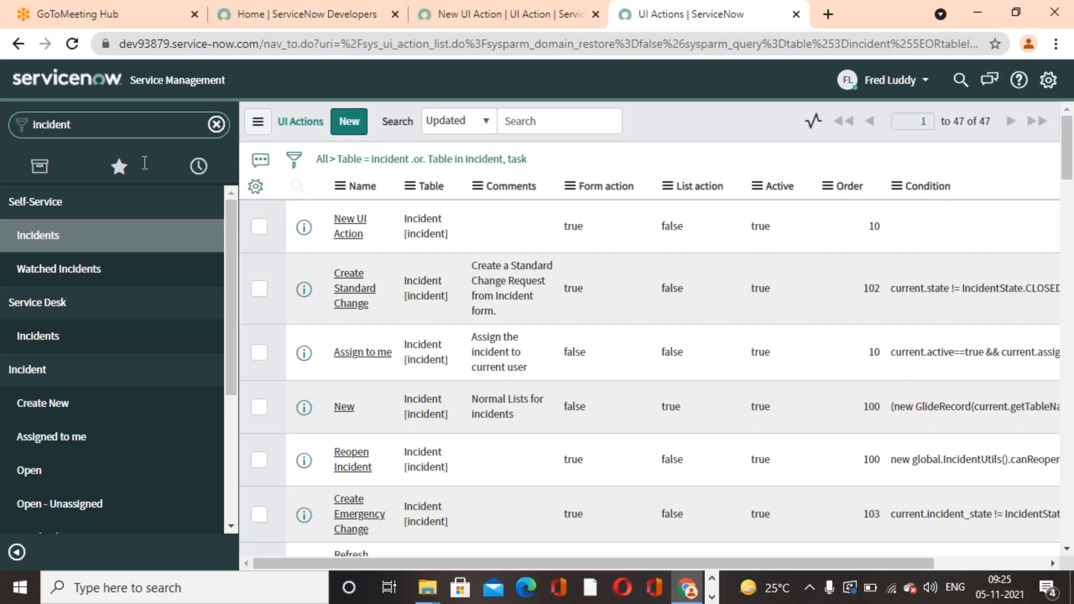
click(43, 403)
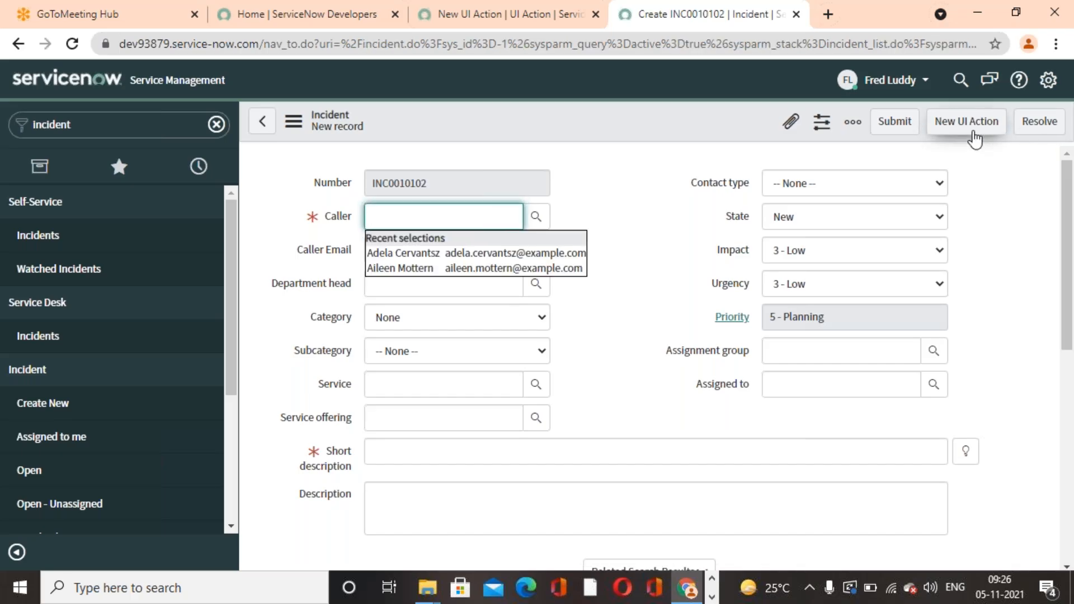
click(982, 174)
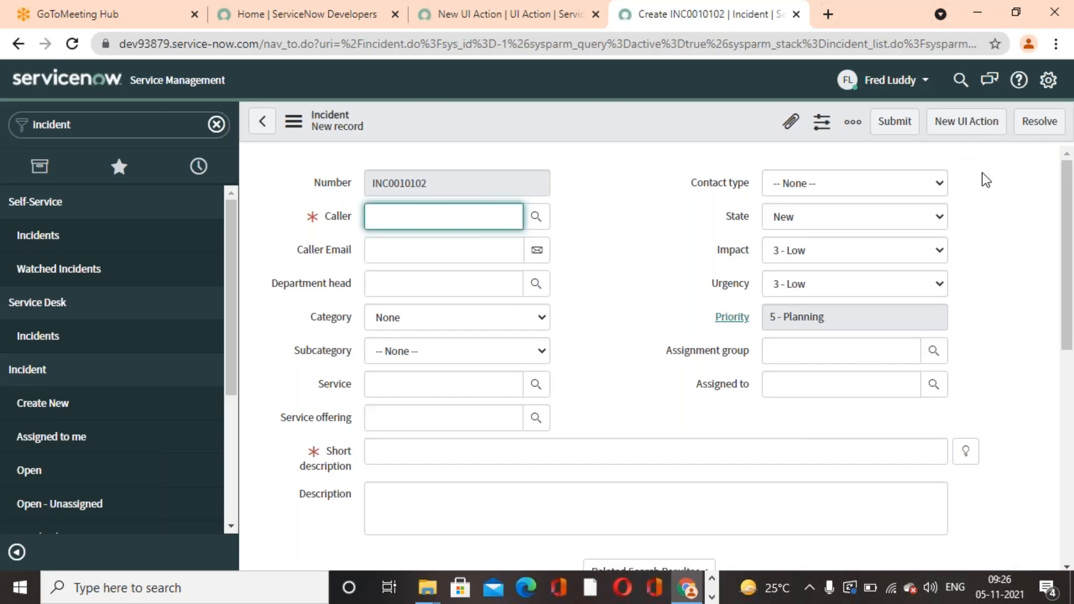
Return to the New UI Action record, set its order to 5 and save the update.
click(583, 25)
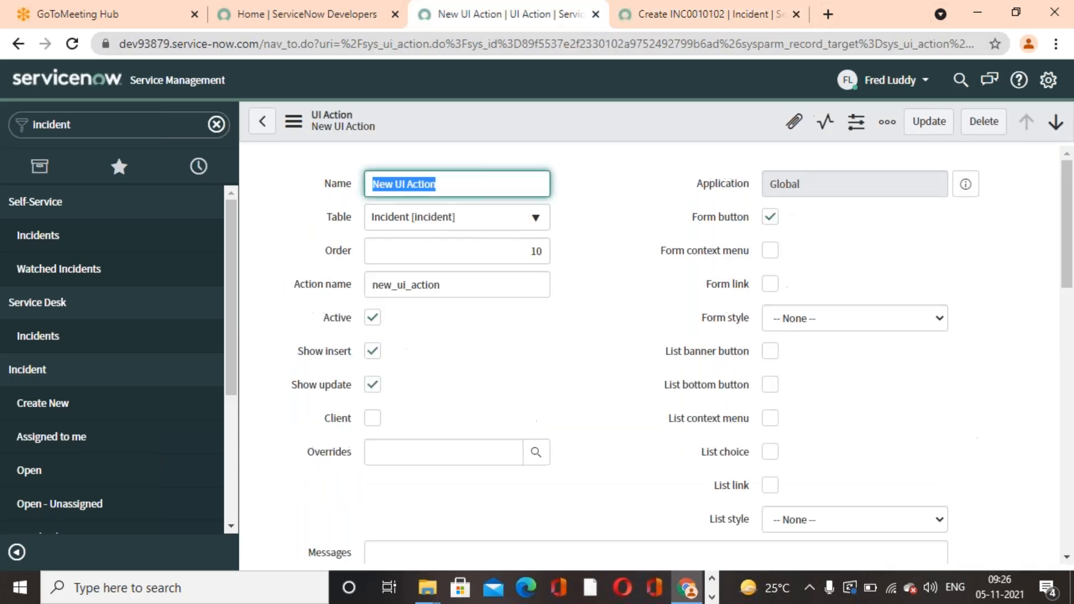
click(506, 317)
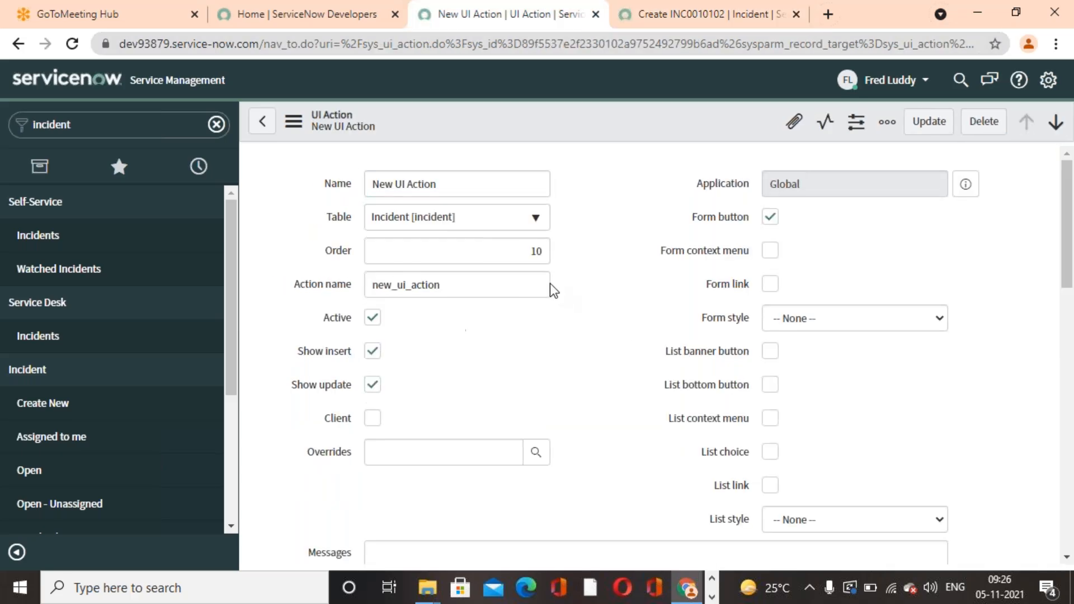
drag(522, 252, 639, 259)
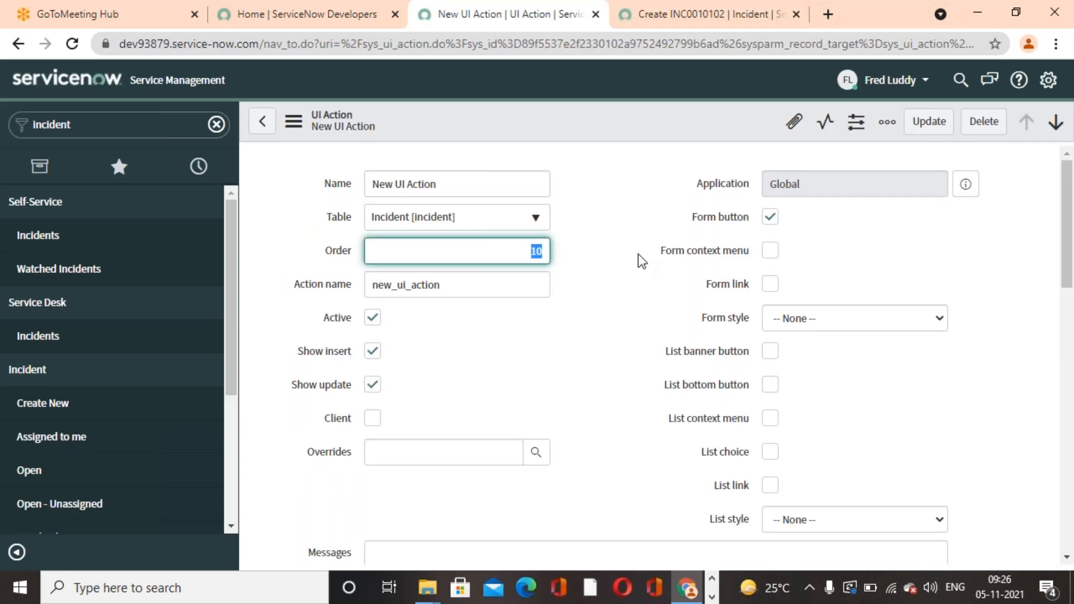
text(5)
click(932, 126)
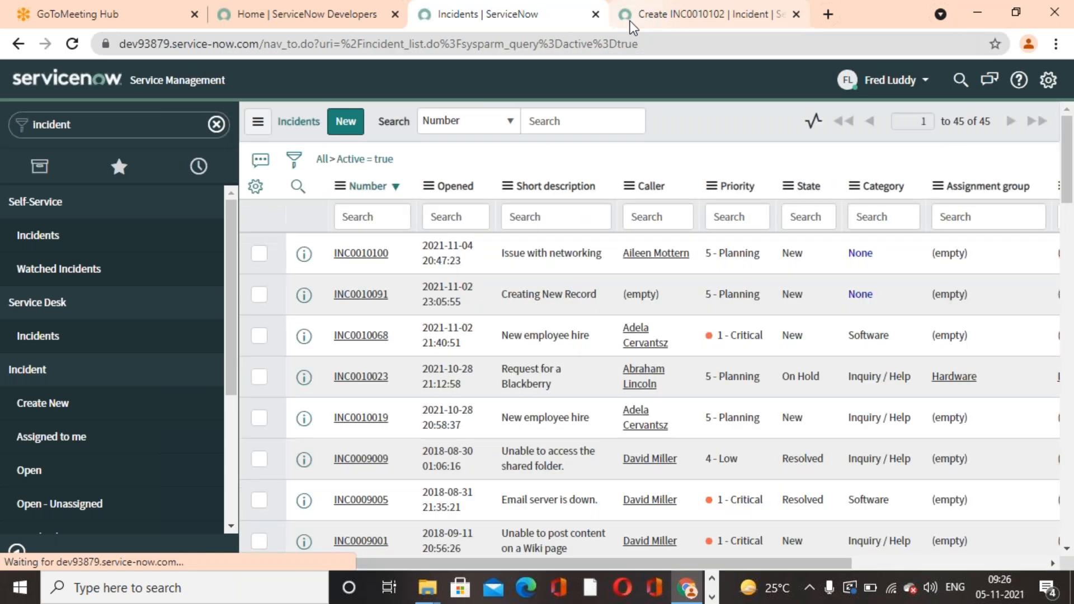
Reload the new incident form in the duplicated tab and try running New UI Action with the mandatory fields empty.
click(630, 22)
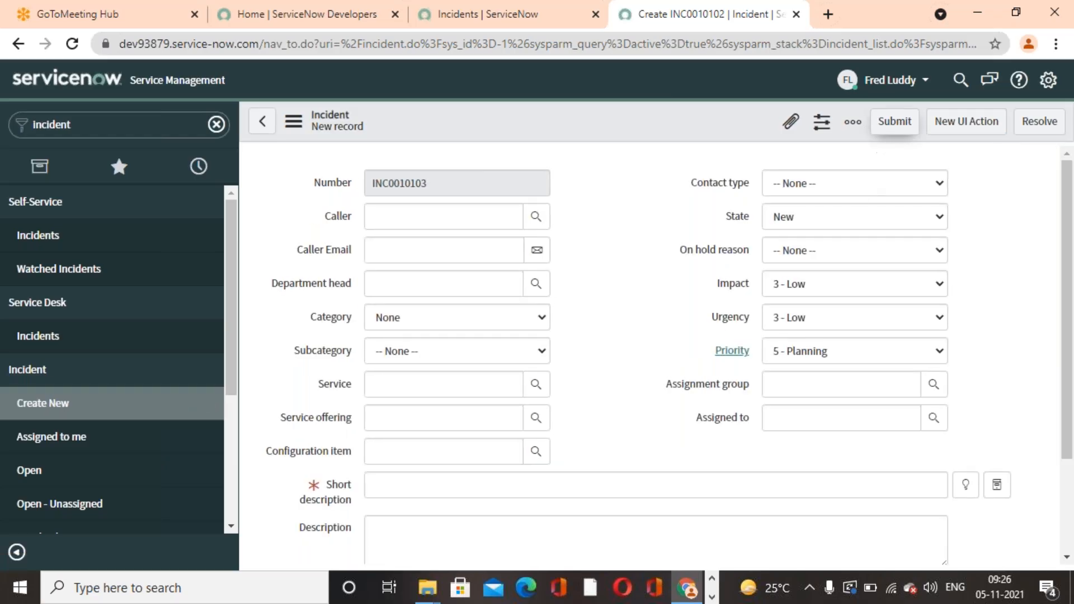
right_click(575, 99)
right_click(525, 122)
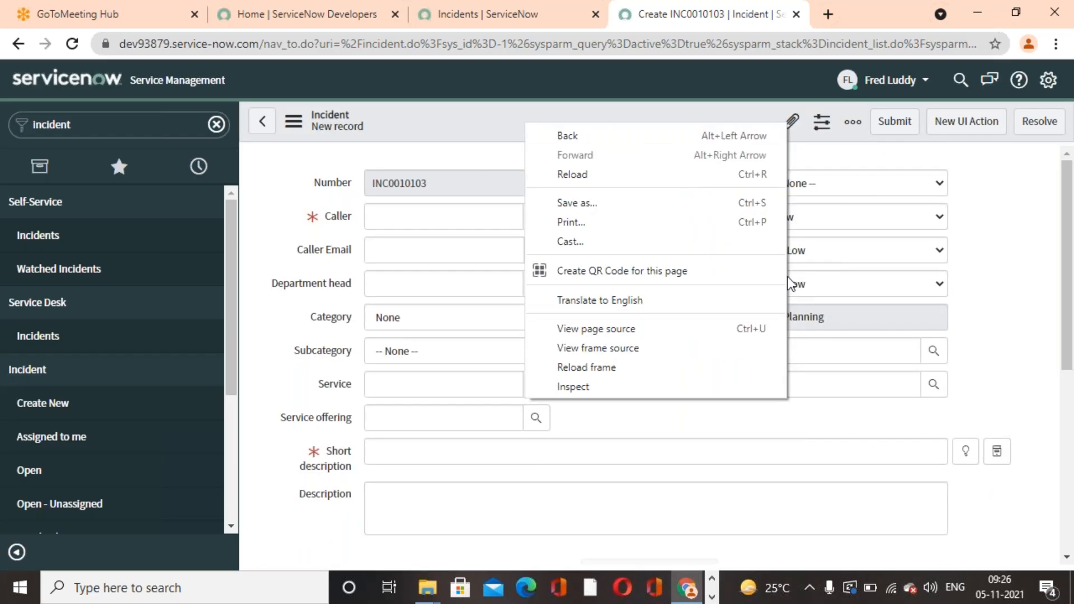
click(991, 213)
right_click(639, 121)
click(682, 266)
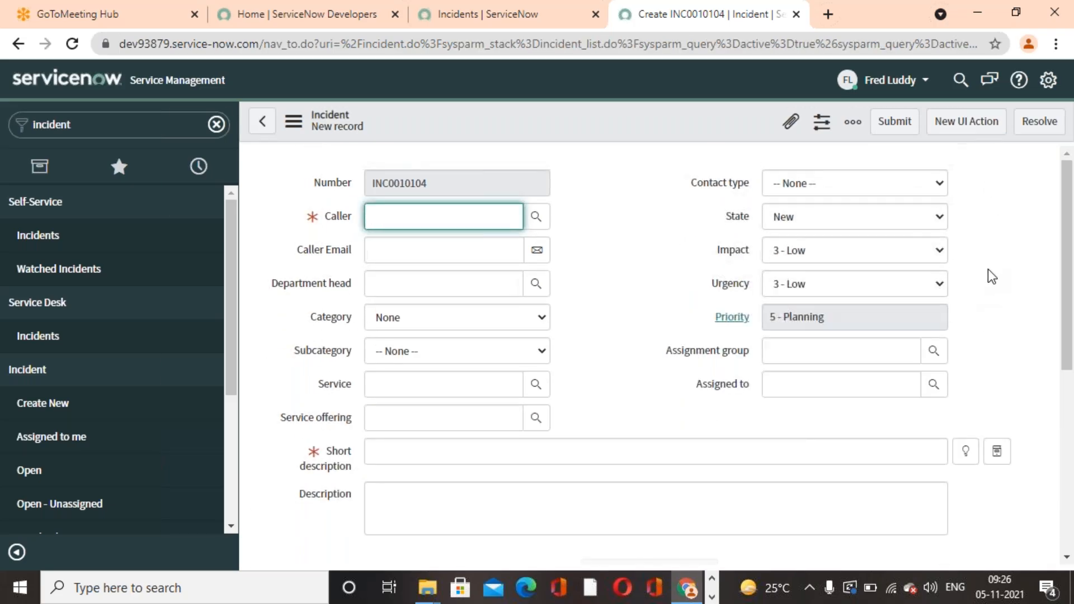
click(977, 127)
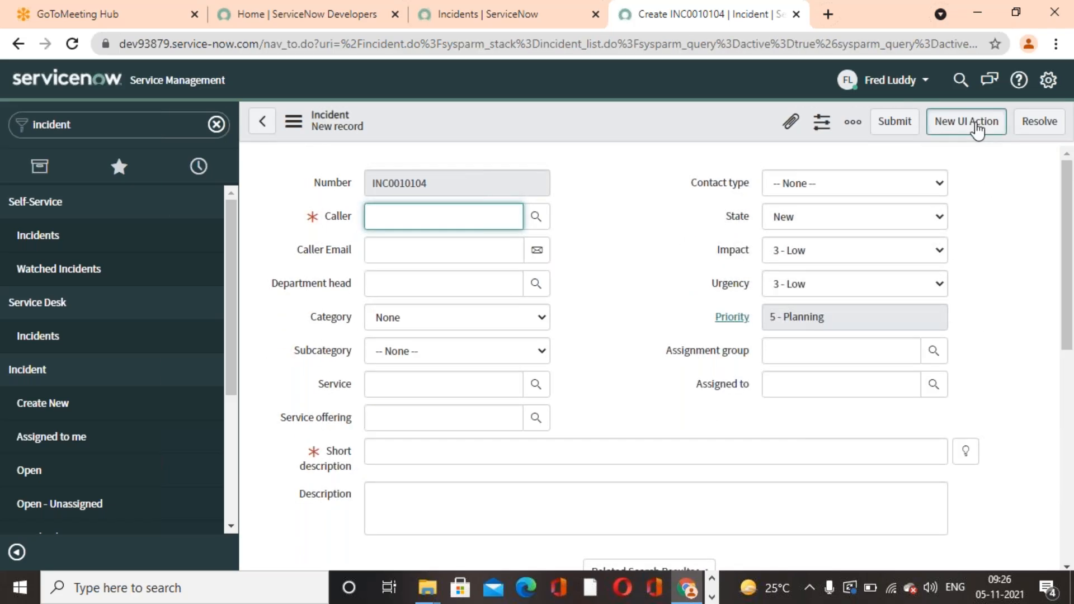
click(1026, 183)
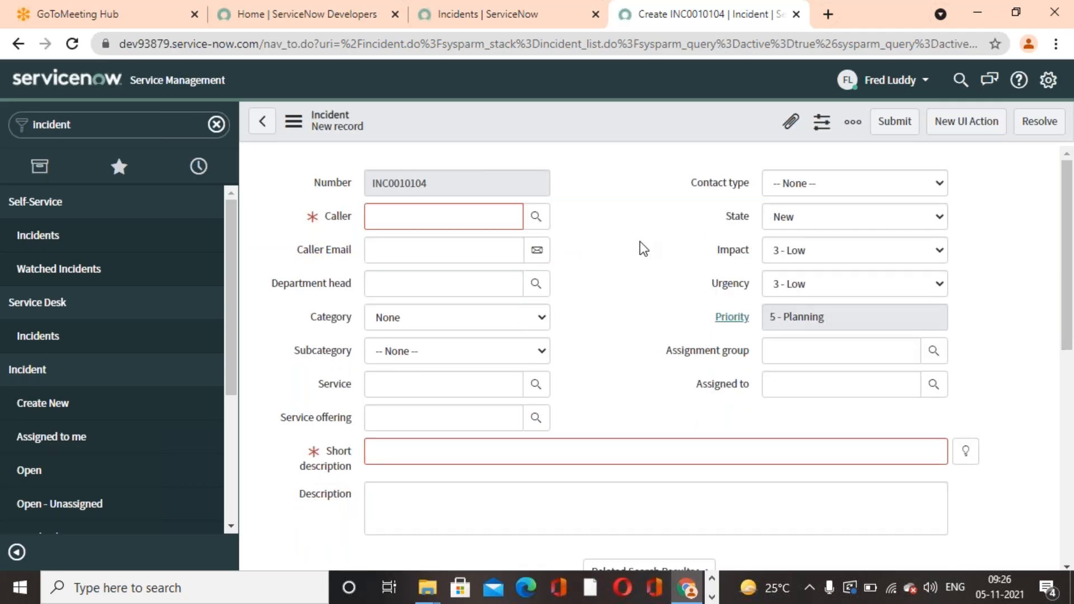
Fill in the caller and the short description "Request for a Blackberry", and run New UI Action on the new incident.
click(537, 218)
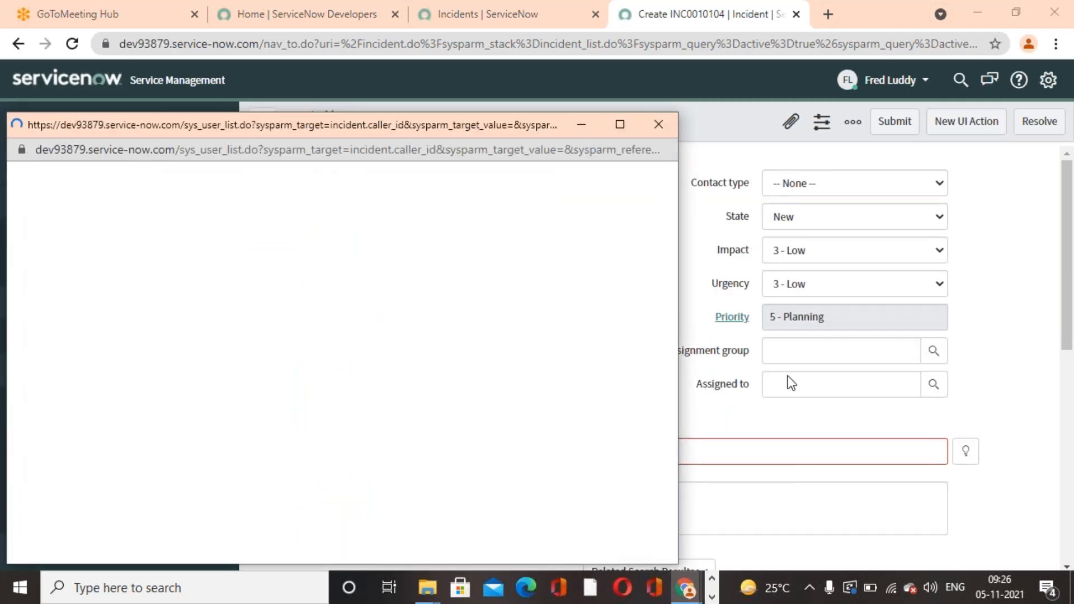
click(112, 347)
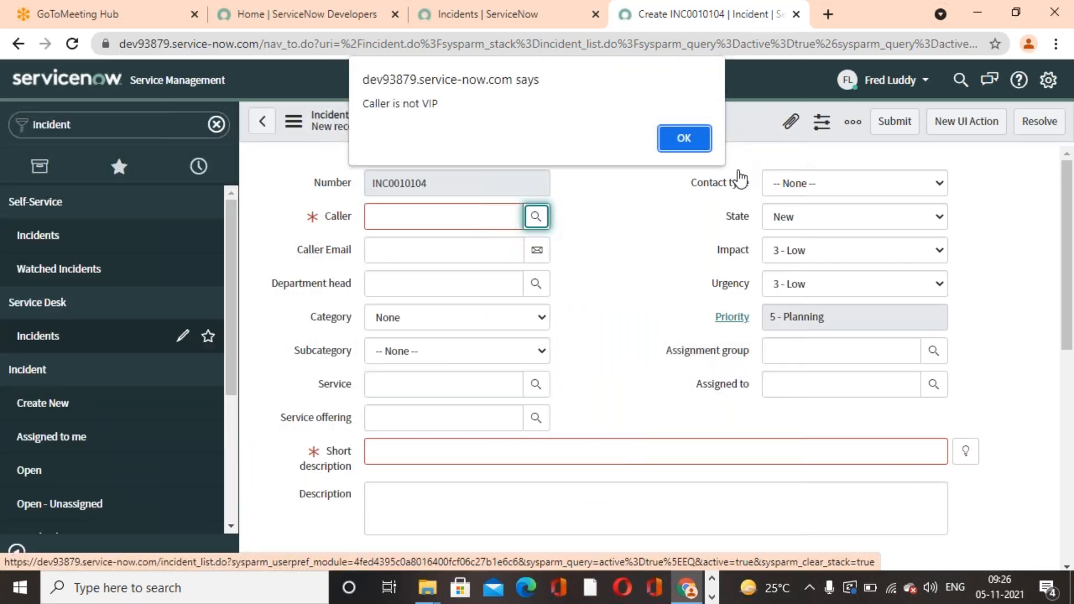
click(688, 145)
click(966, 451)
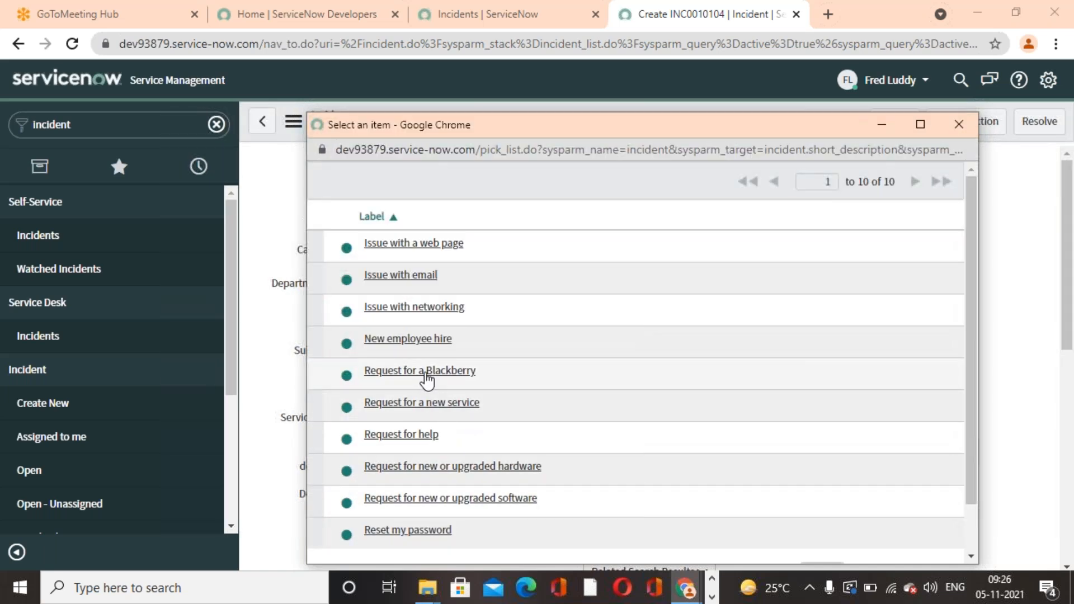
click(420, 370)
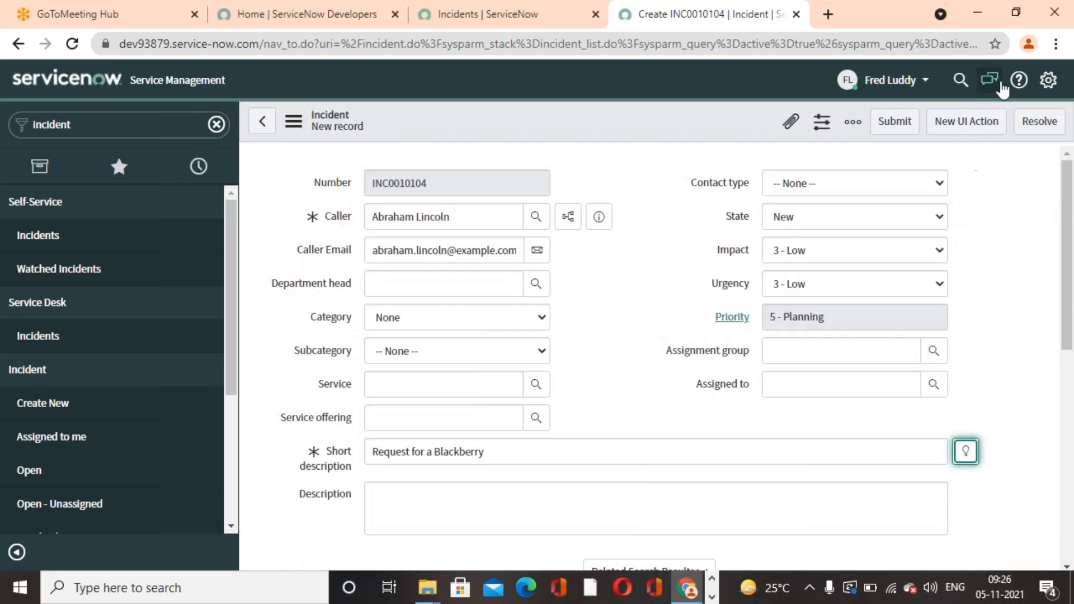
click(978, 129)
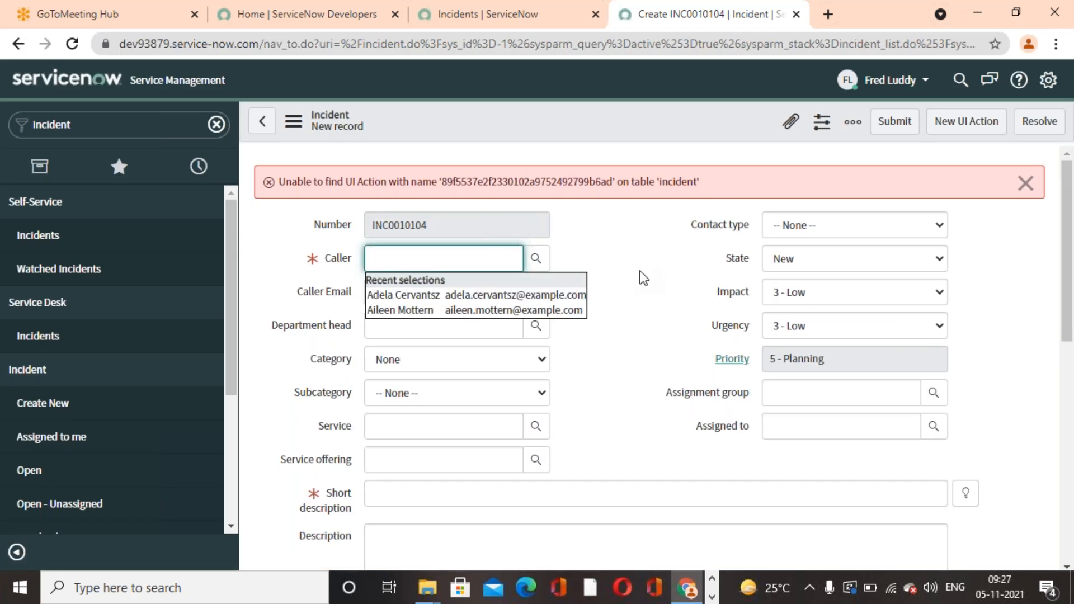
click(1028, 184)
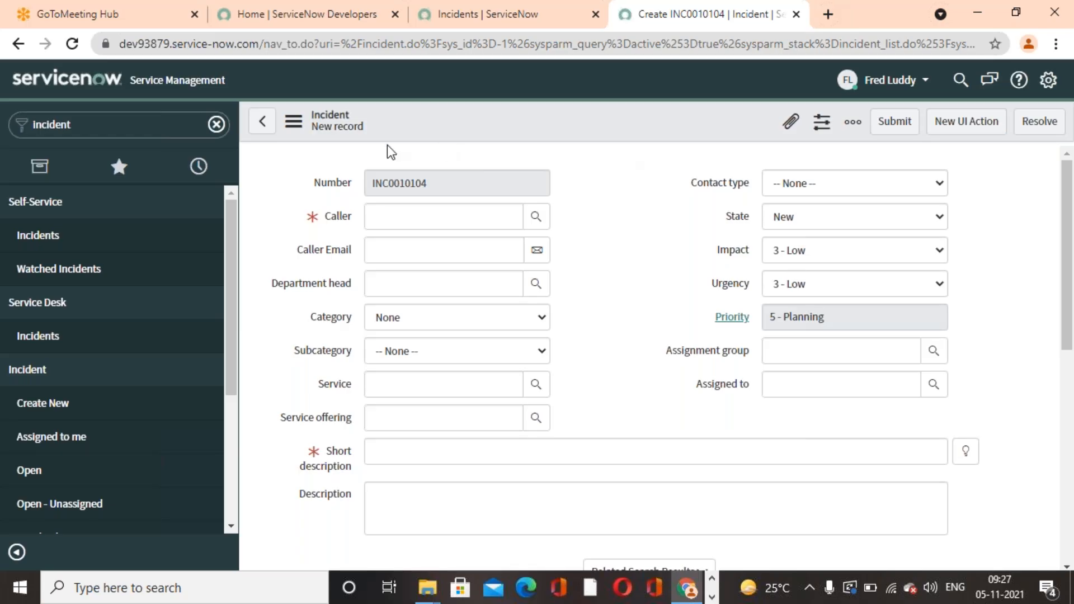
Leave the new incident form and open the list of all incidents.
click(292, 122)
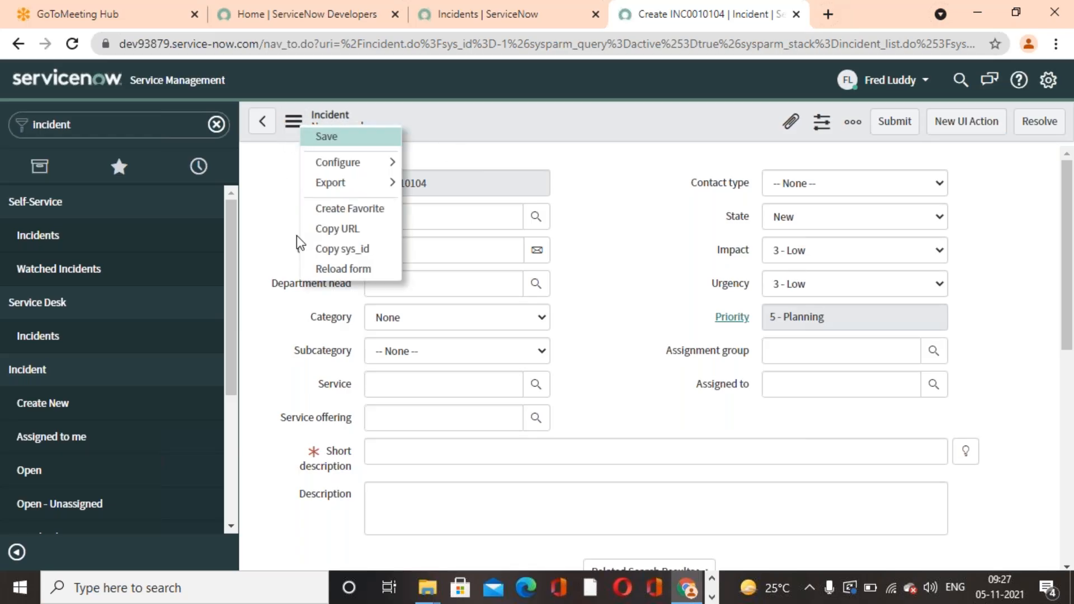
scroll(553, 320, down, 2)
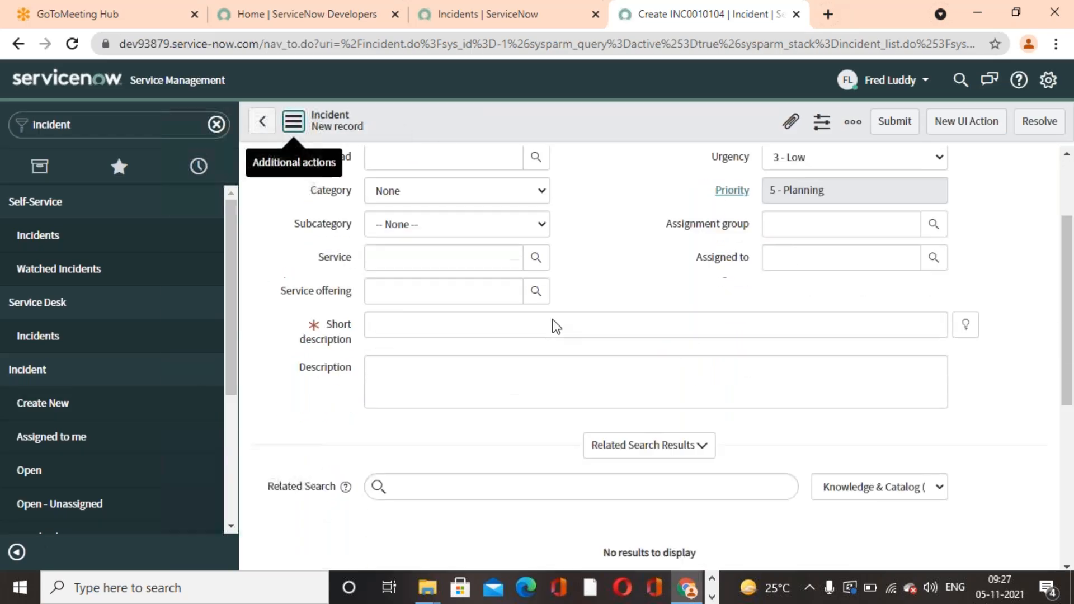
scroll(552, 320, down, 3)
scroll(84, 498, down, 4)
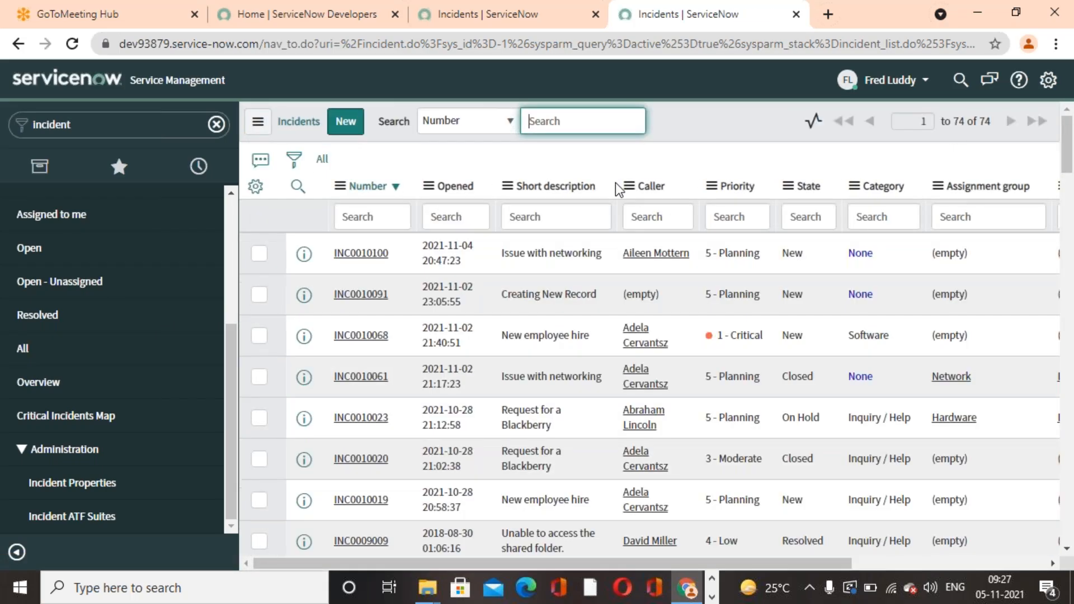
Check the incident list's column context menu and the actions on selected rows for New UI Action.
right_click(627, 184)
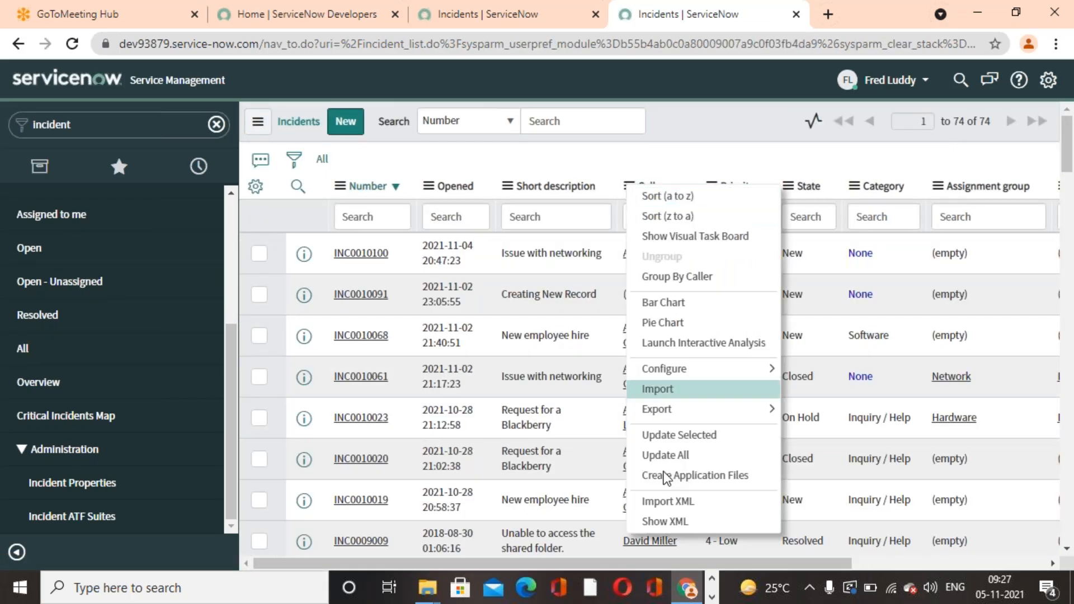
click(706, 166)
scroll(395, 400, down, 20)
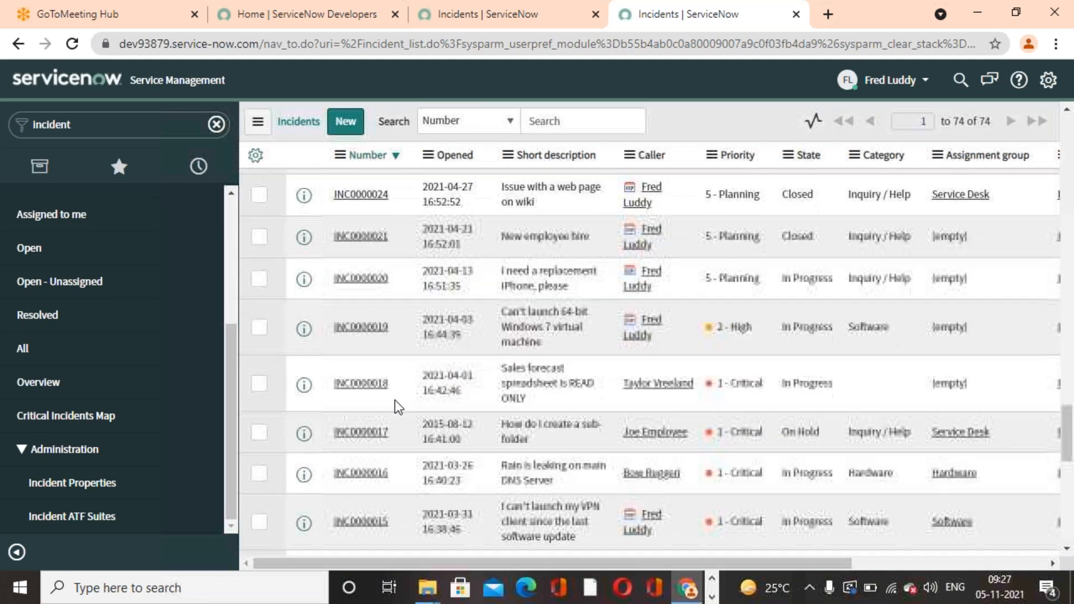
scroll(394, 401, down, 15)
click(459, 501)
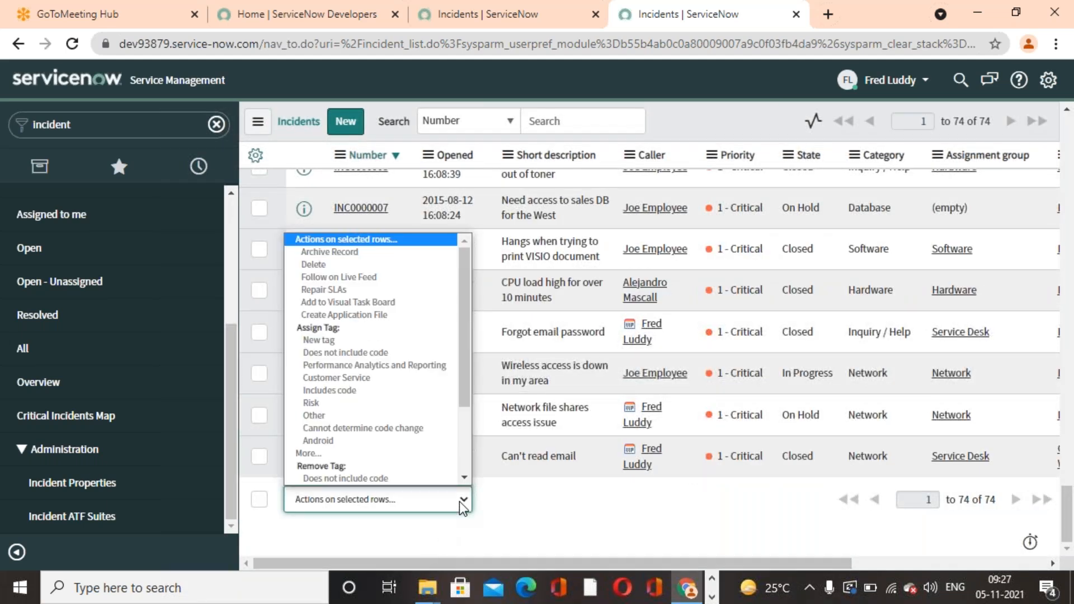
click(537, 539)
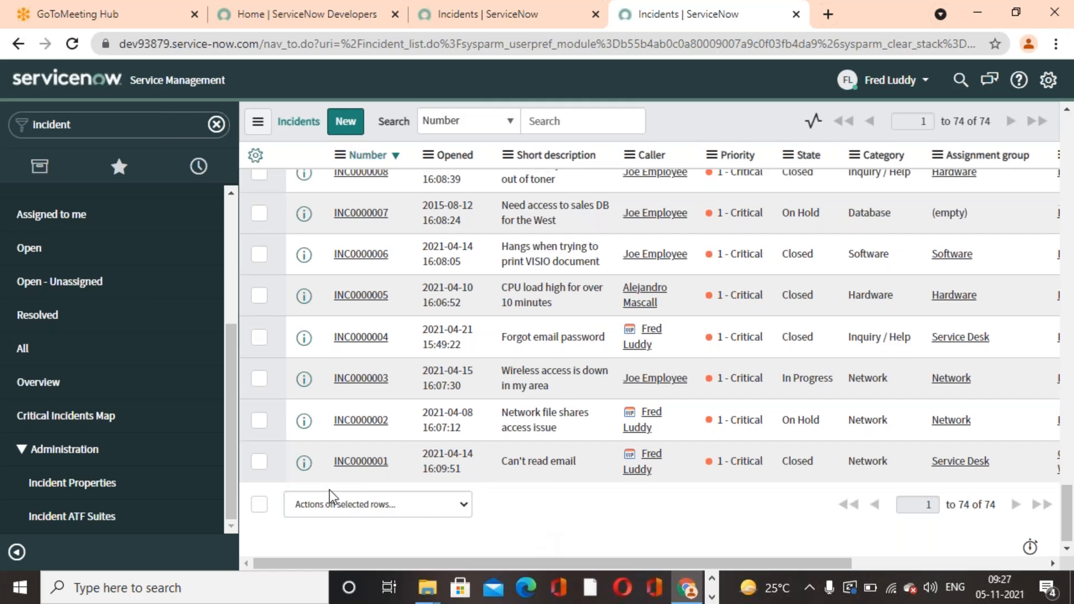
scroll(537, 538, up, 20)
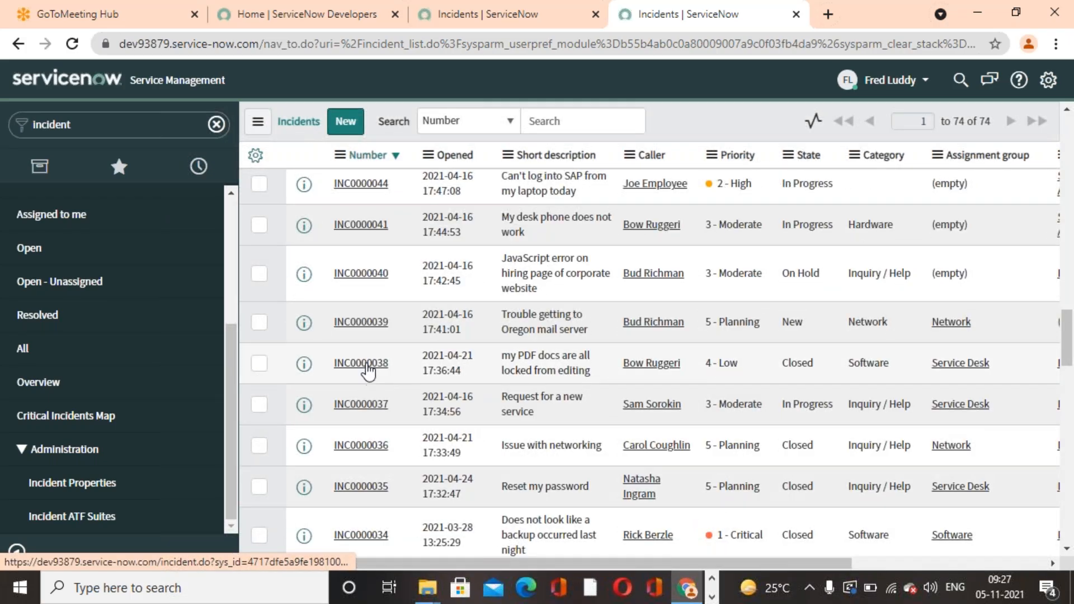
Open incident INC0000037 and examine its form buttons, related links and related lists.
click(363, 405)
scroll(386, 382, down, 3)
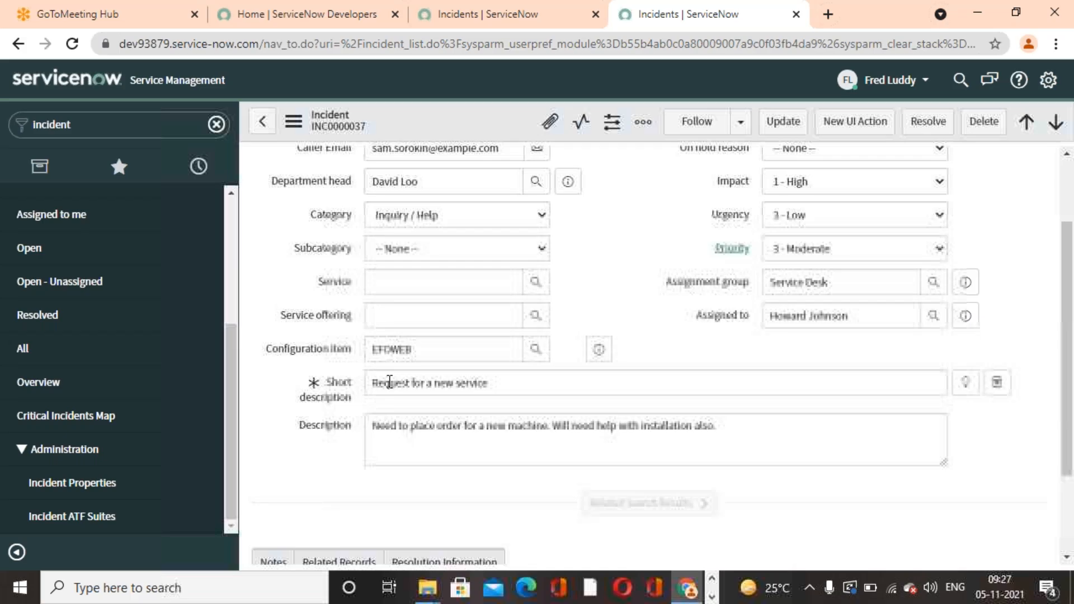
scroll(390, 382, down, 6)
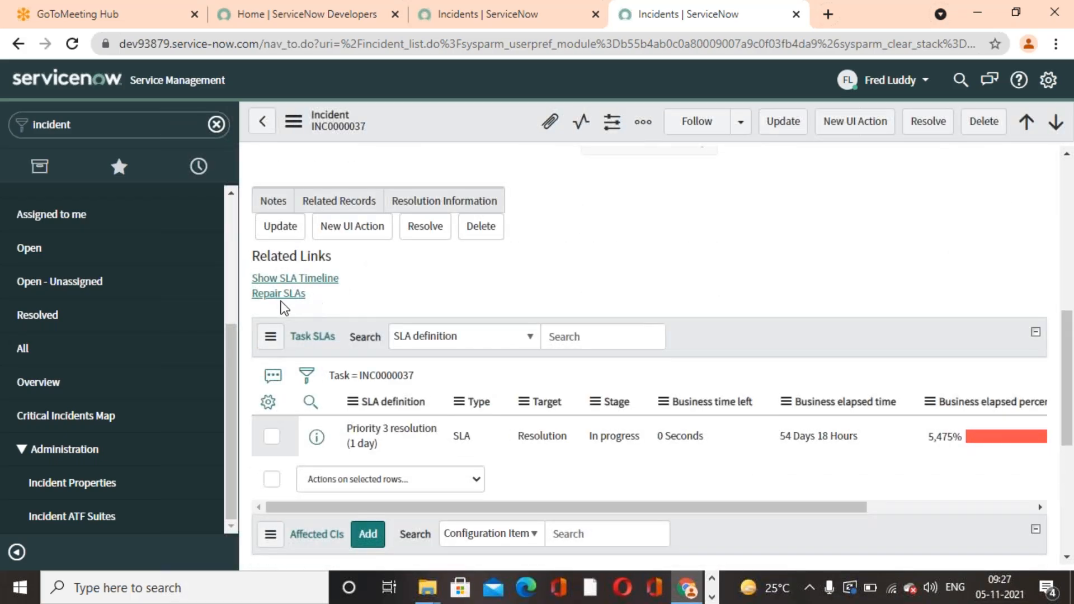
scroll(300, 395, up, 10)
scroll(180, 384, up, 4)
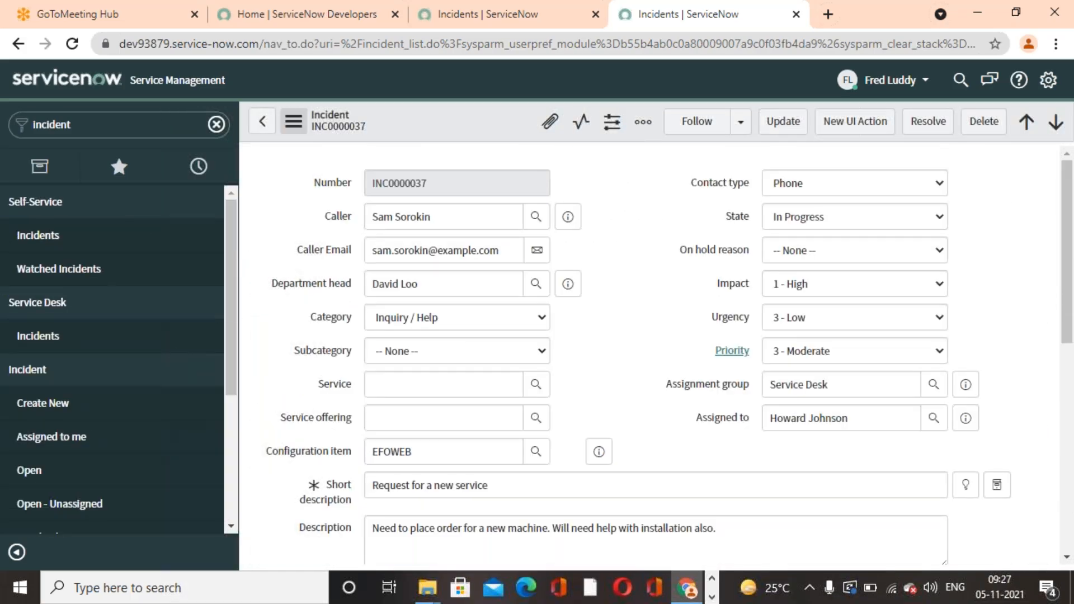
Enable form context menu, form link, list banner button, list bottom button, list context menu and list choice on the New UI Action record and update it.
click(553, 25)
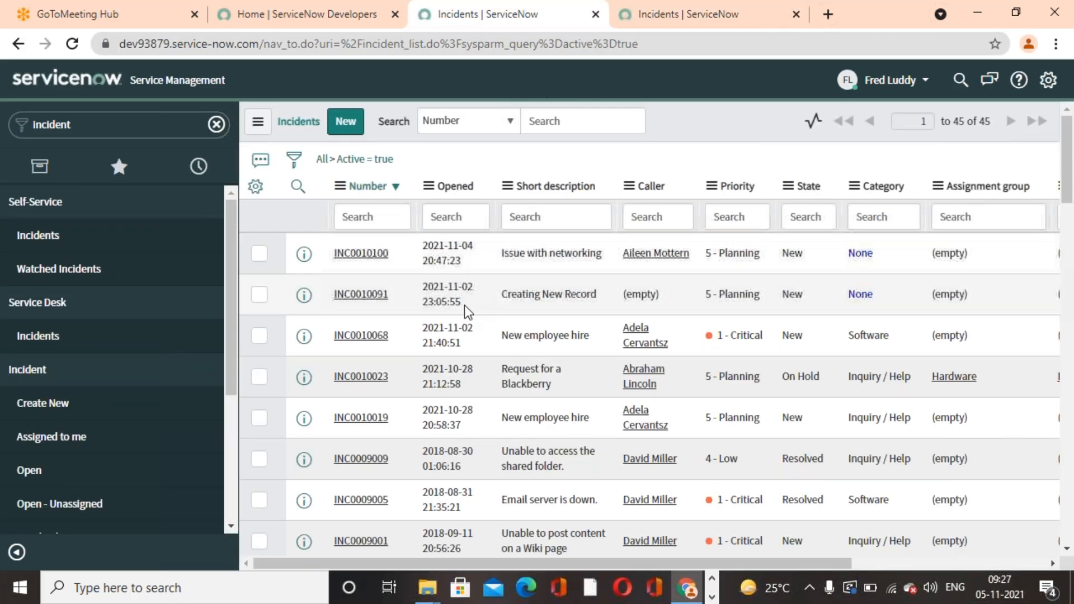
click(141, 116)
text(ui actions)
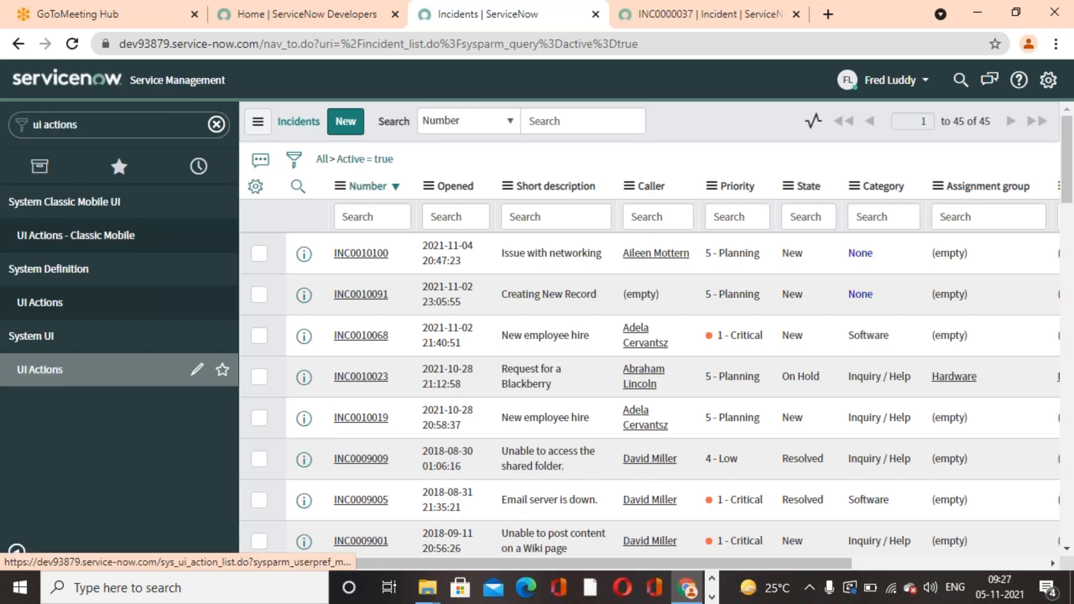
click(101, 369)
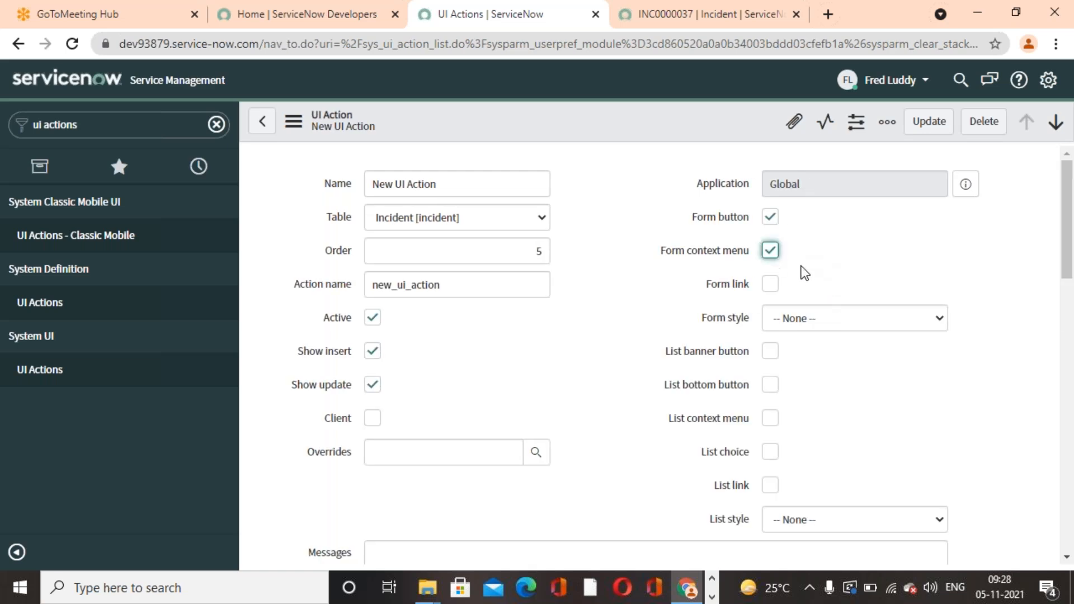
click(767, 286)
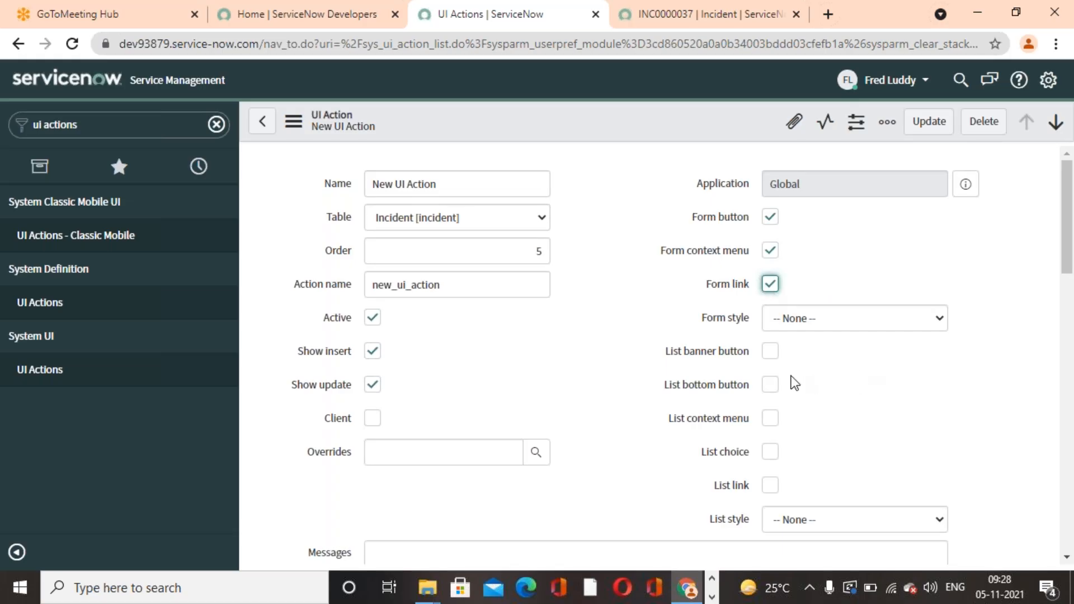
click(768, 353)
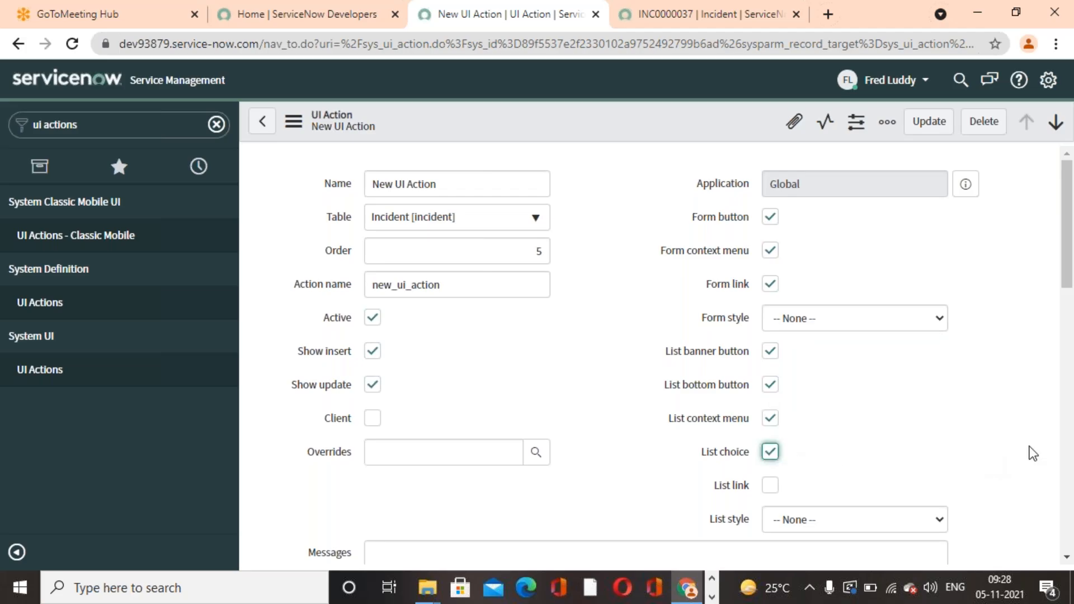
click(929, 122)
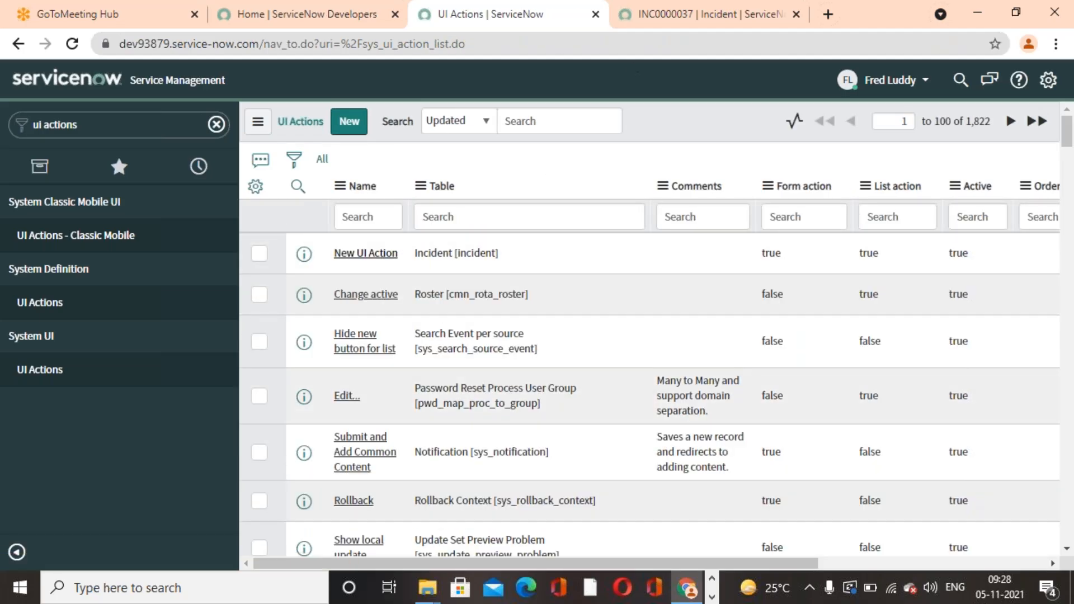
Open a new incident form and check where New UI Action is offered on it.
click(632, 27)
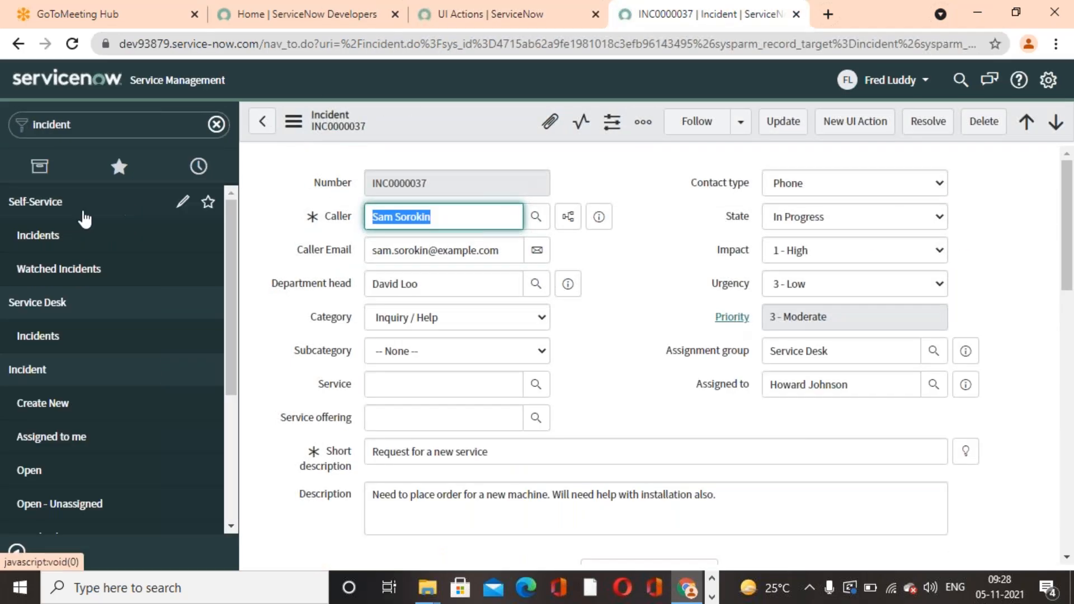
click(63, 402)
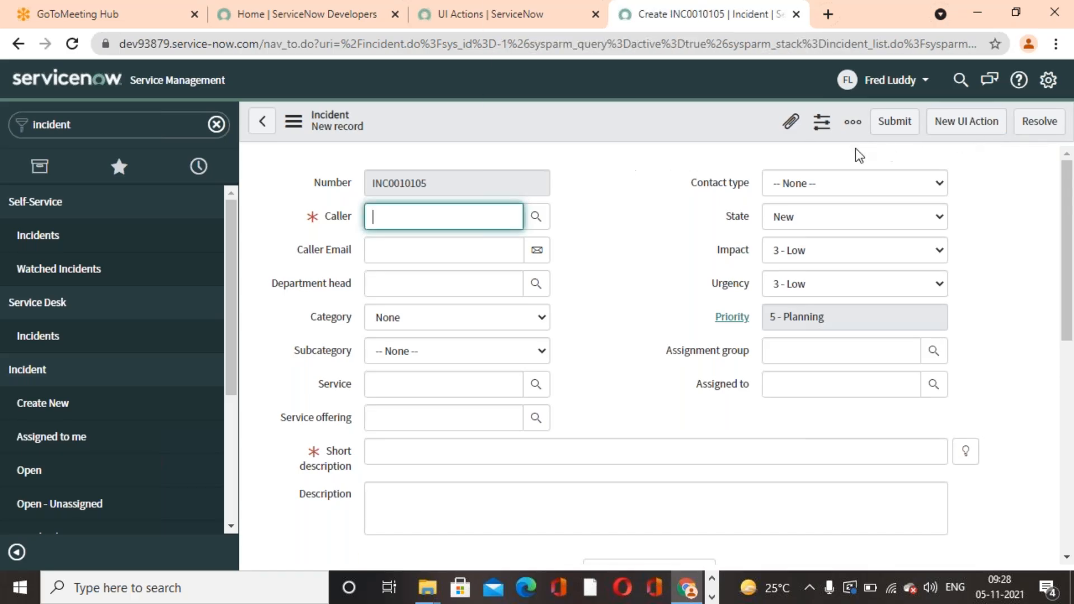
scroll(621, 333, down, 8)
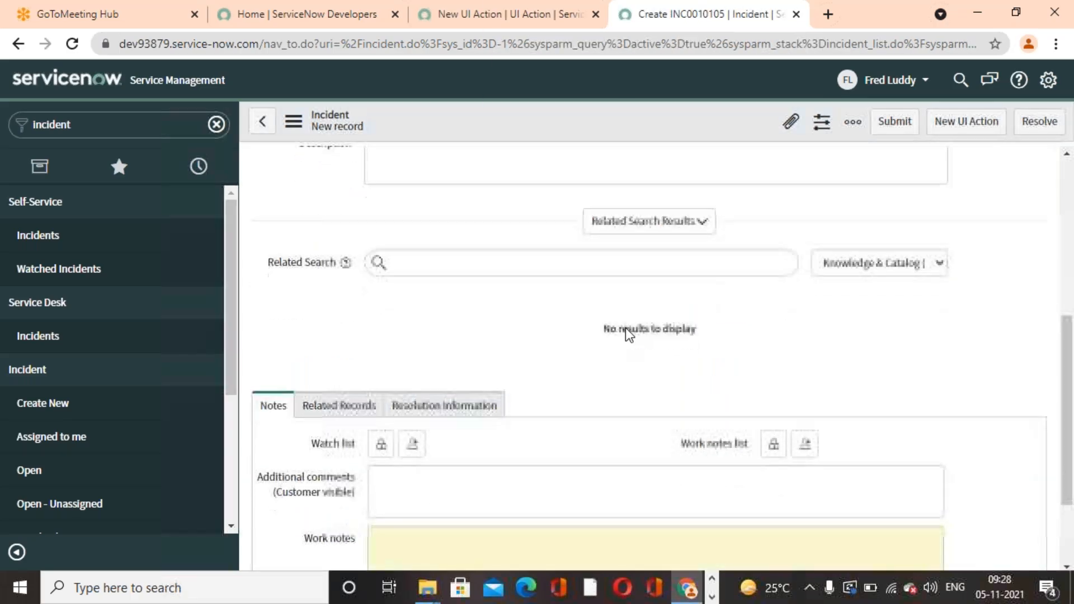
scroll(625, 327, up, 6)
Open incident INC0010068 from the list of all incidents and examine its related links and the Task SLAs row actions.
scroll(67, 489, down, 2)
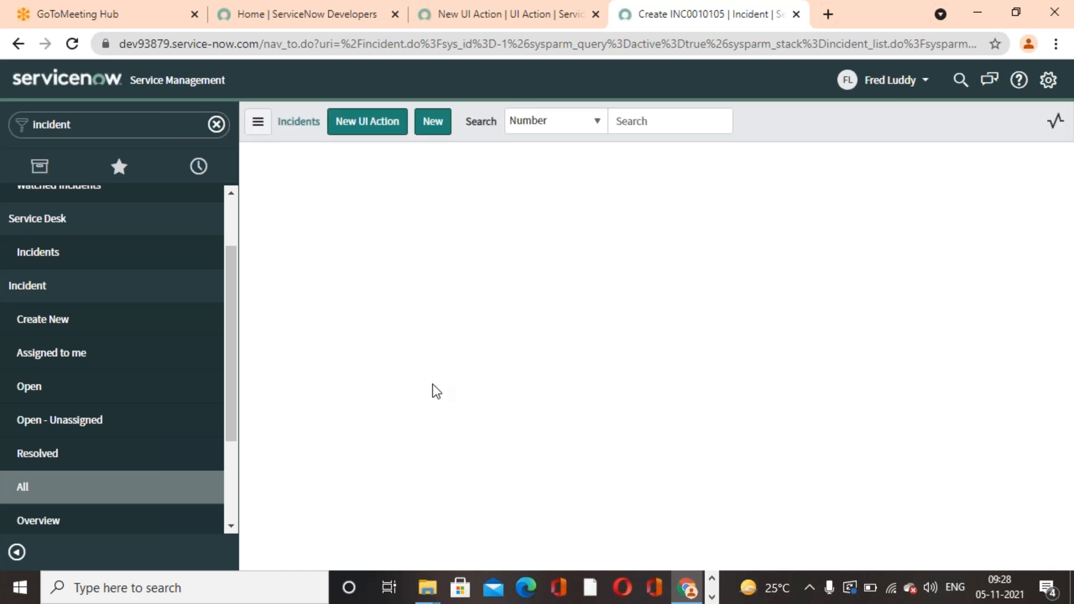
scroll(412, 438, down, 3)
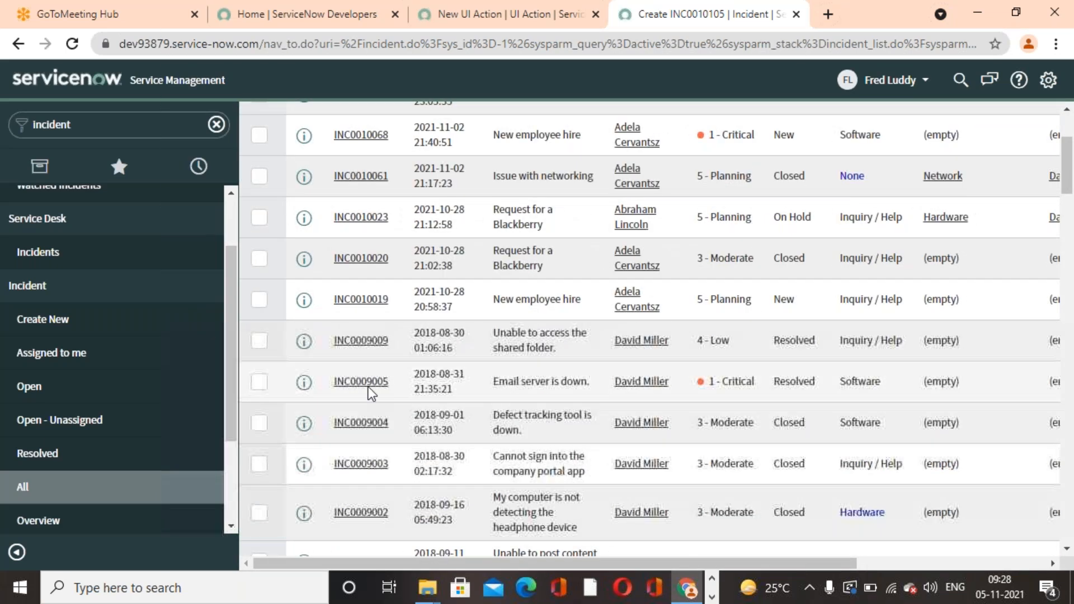
scroll(367, 350, up, 5)
click(362, 339)
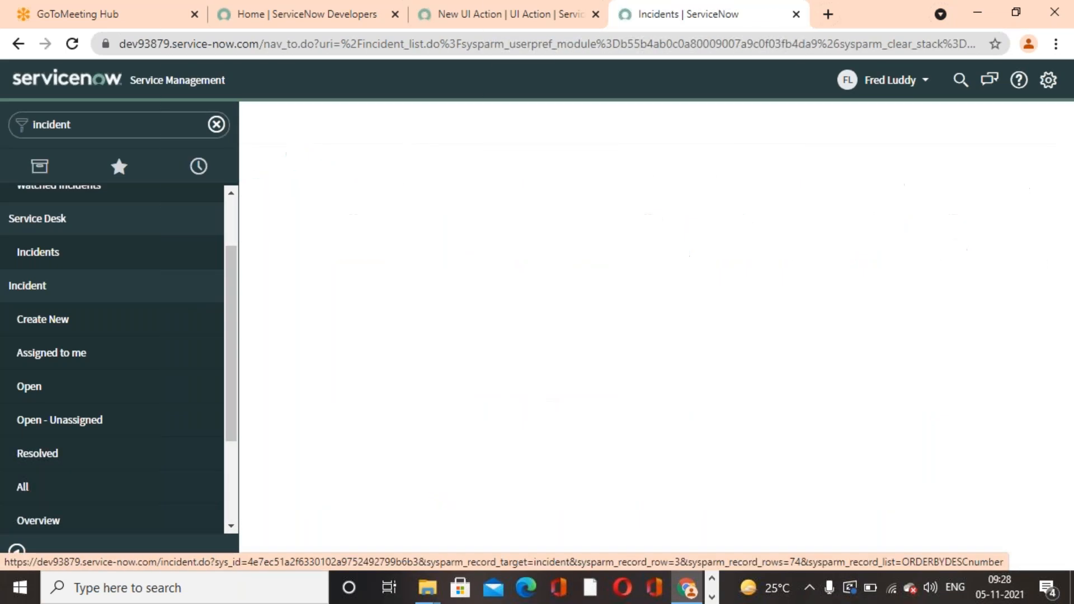
scroll(512, 343, down, 4)
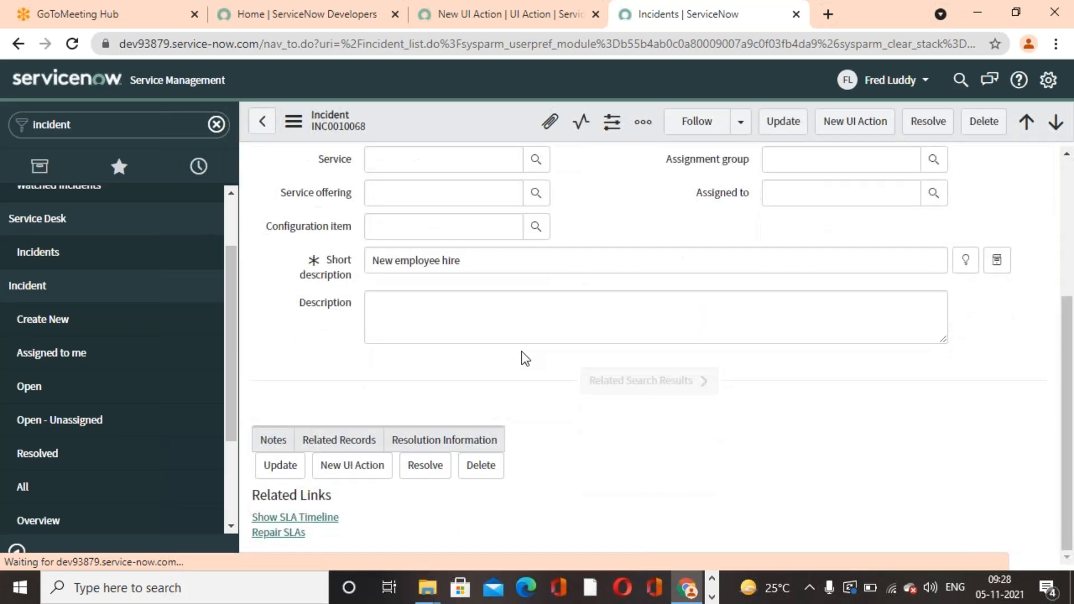
scroll(514, 378, down, 4)
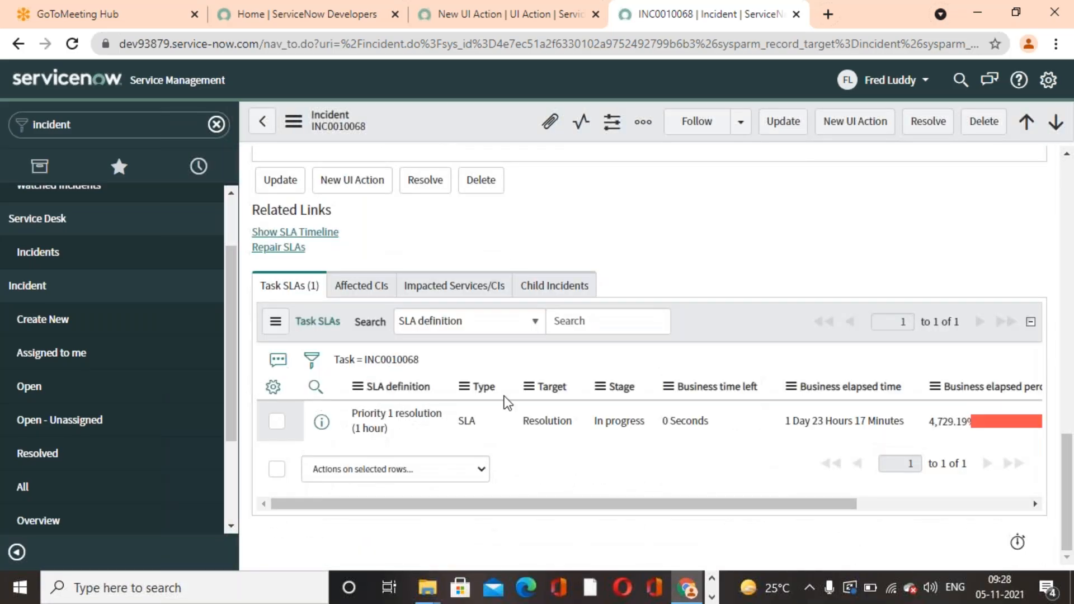
click(482, 473)
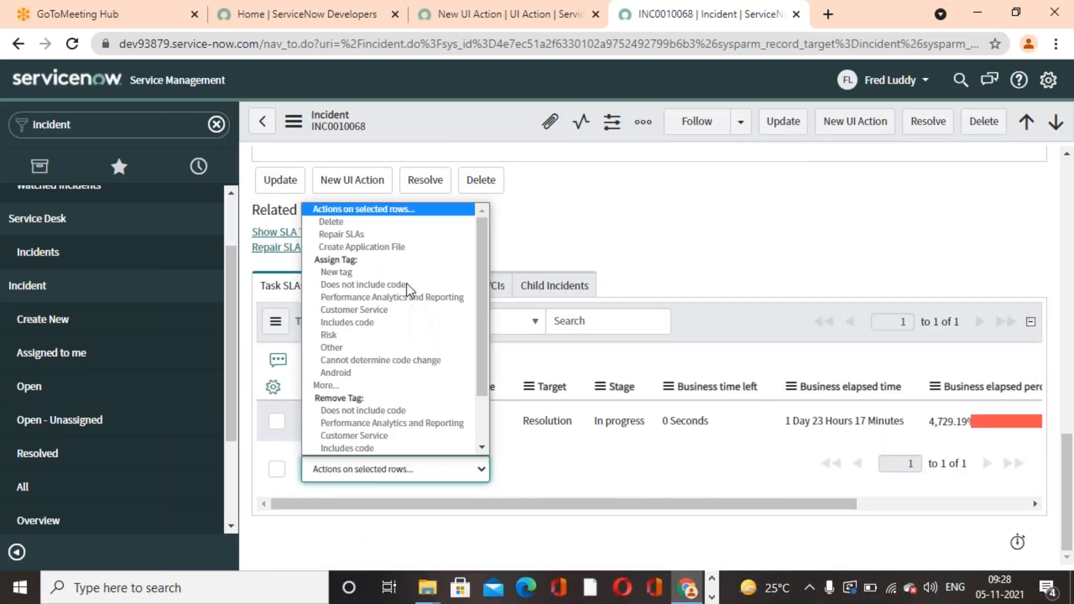
Return to the list of all incidents and inspect the Short description column's context menu for New UI Action.
click(657, 245)
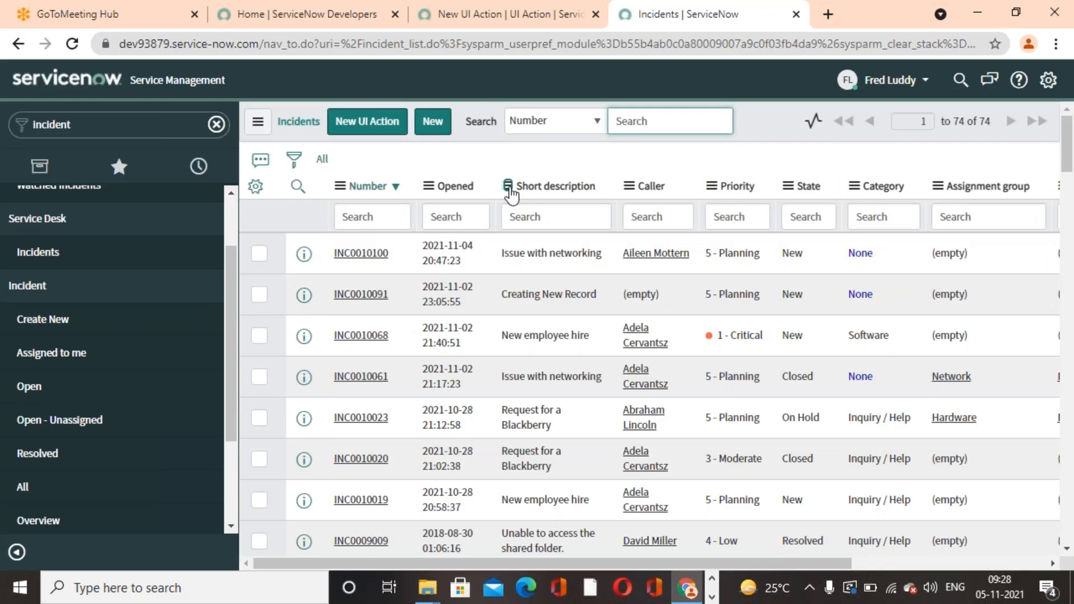
click(508, 186)
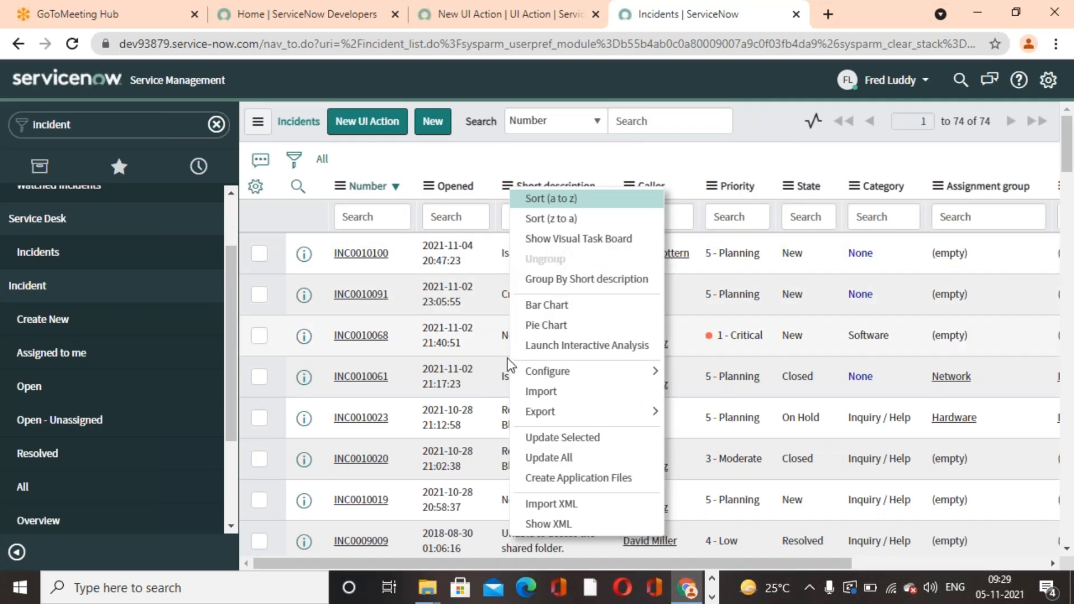
mouse_move(527, 414)
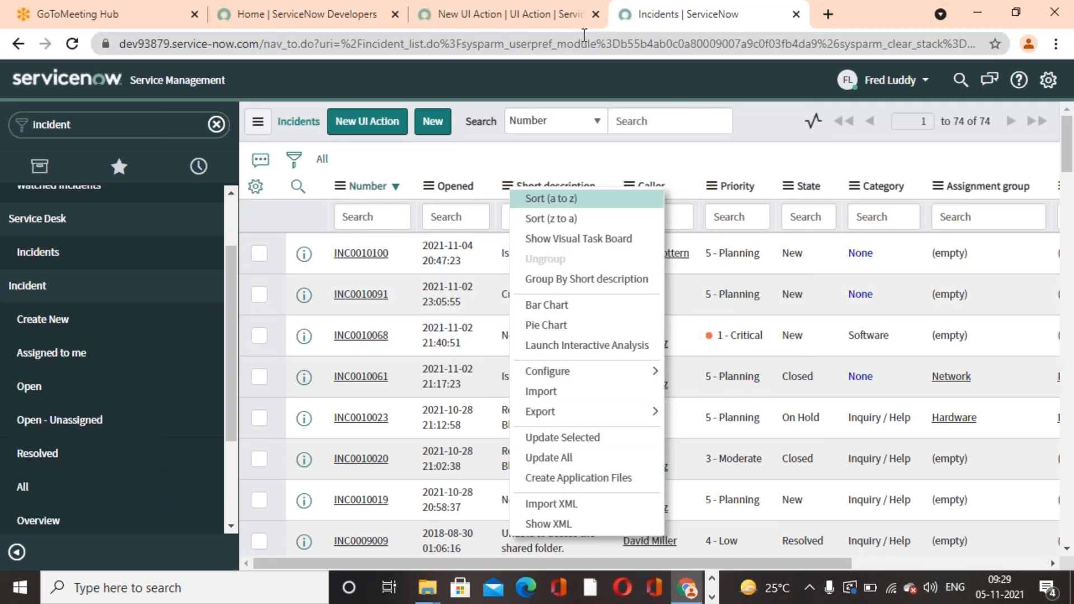
Return to the New UI Action record and save it while staying on the form.
click(541, 25)
click(597, 367)
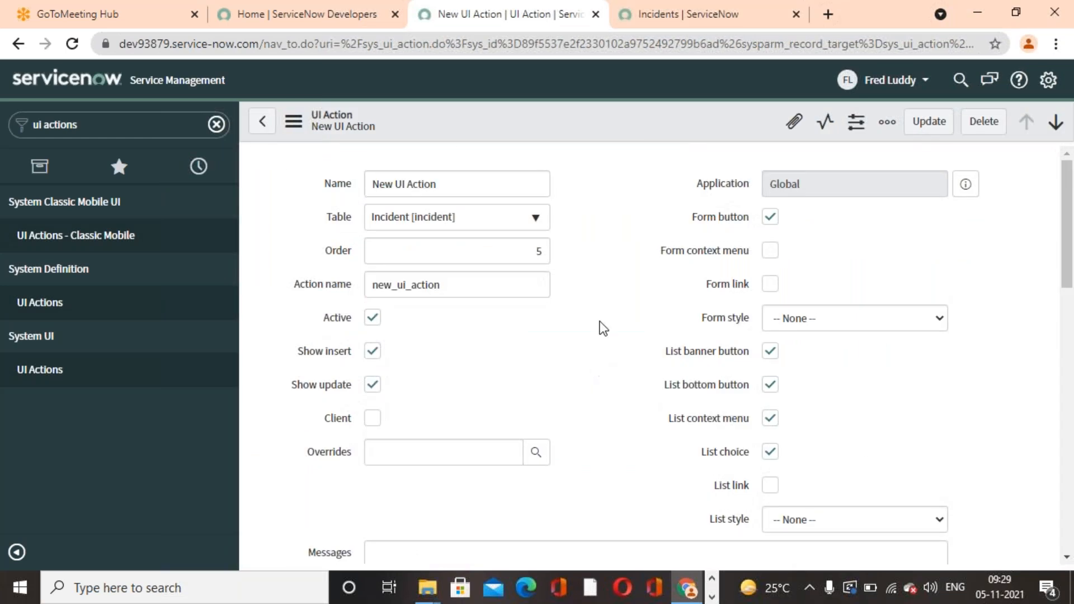
right_click(629, 110)
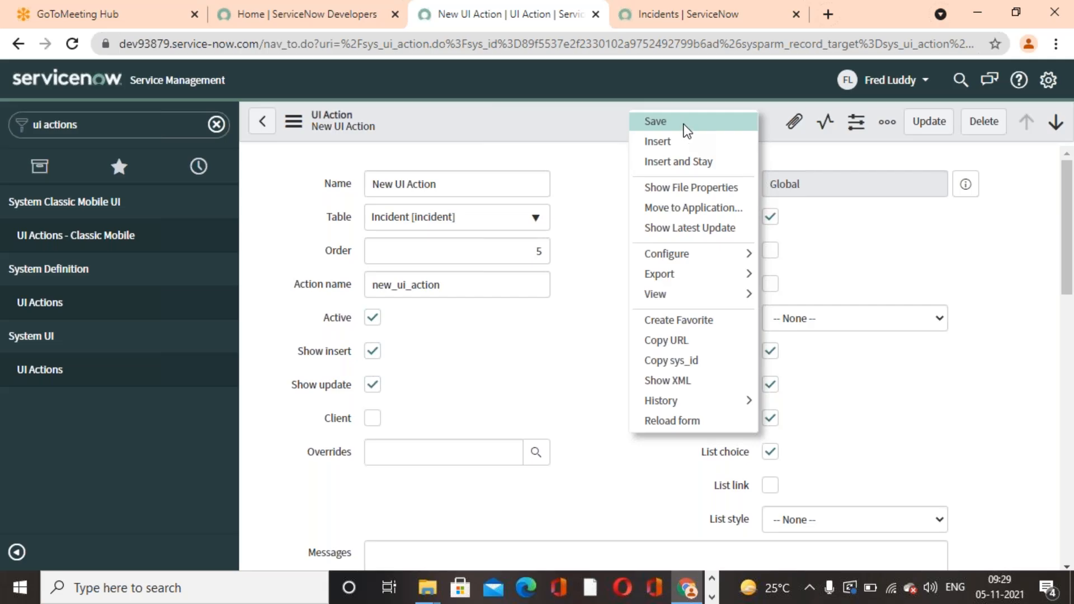
click(683, 124)
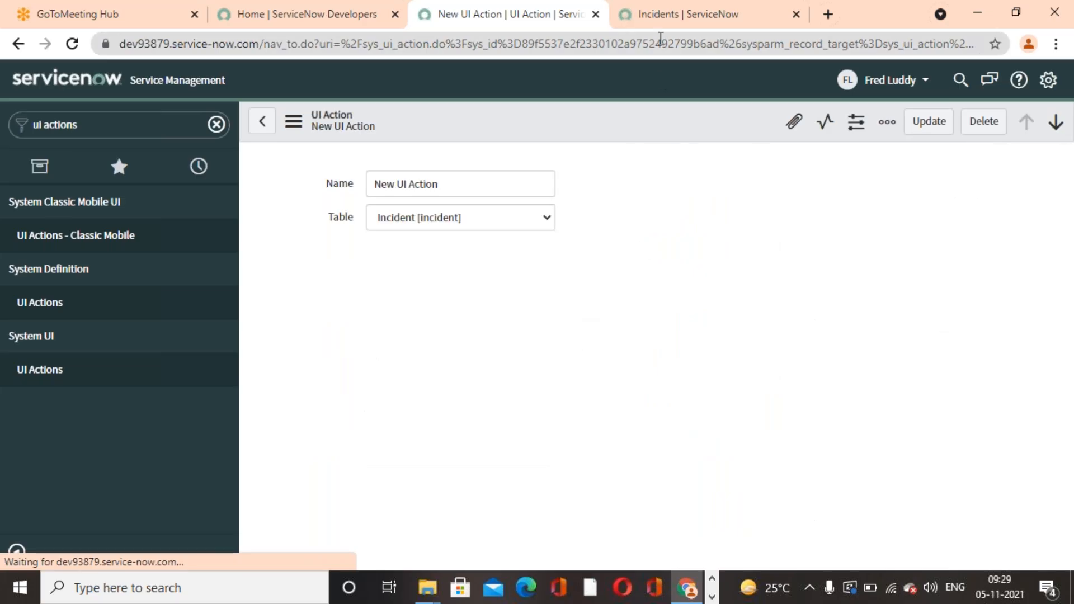
Open a new incident form and inspect its form context menu for New UI Action.
click(647, 25)
click(61, 319)
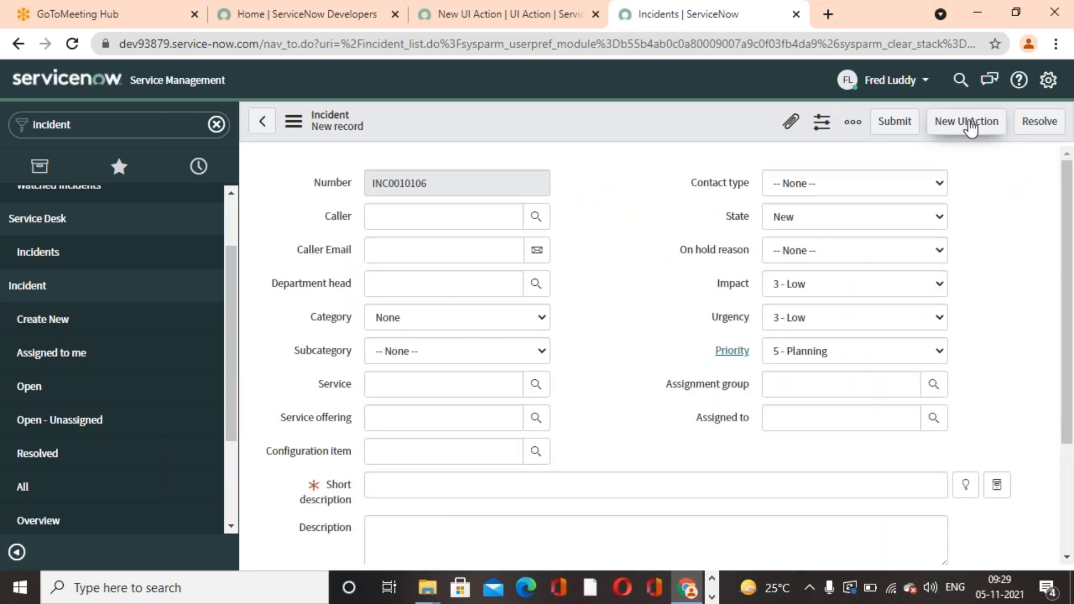
click(932, 134)
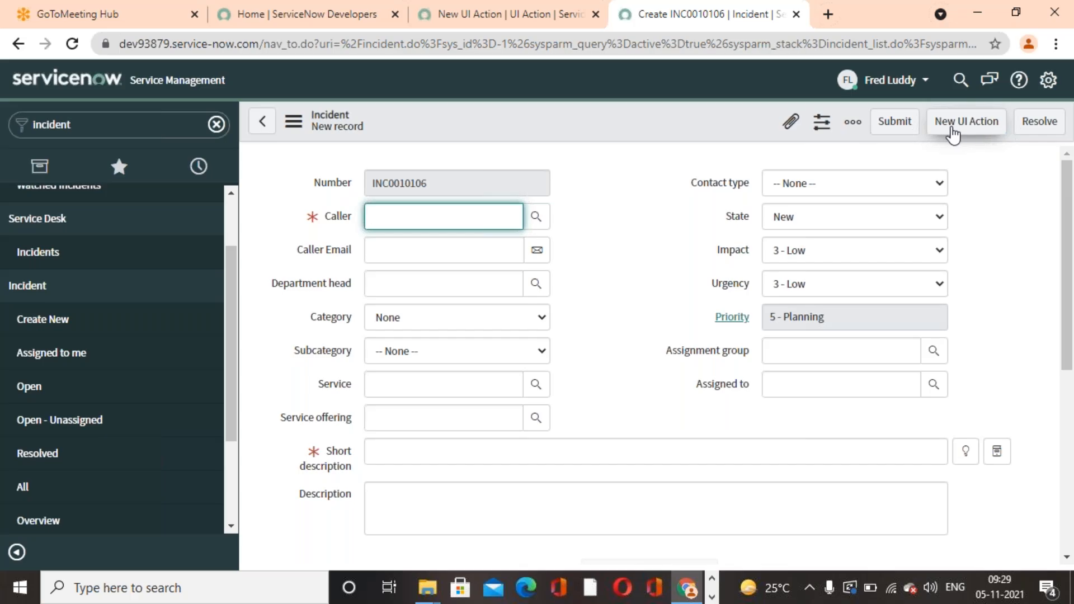
click(294, 121)
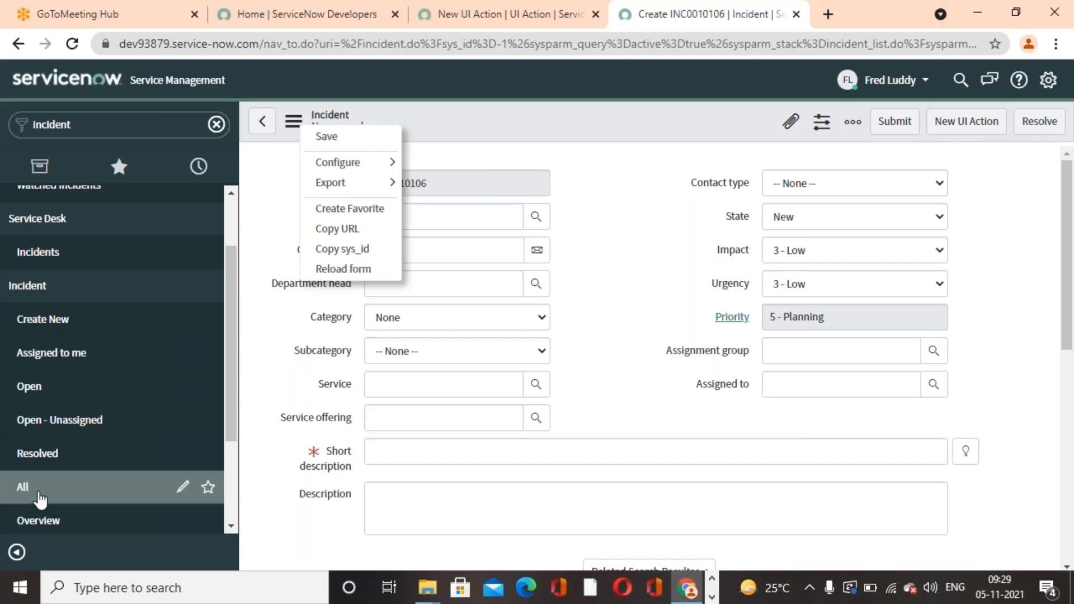
Open incident INC0010023 from the list of all incidents.
click(23, 487)
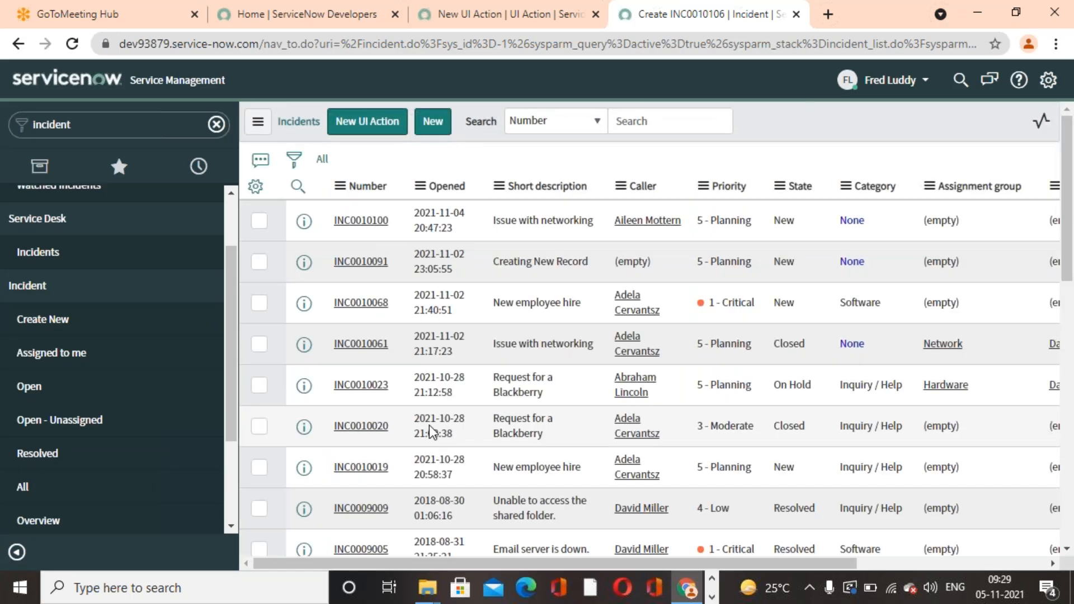
scroll(435, 421, down, 5)
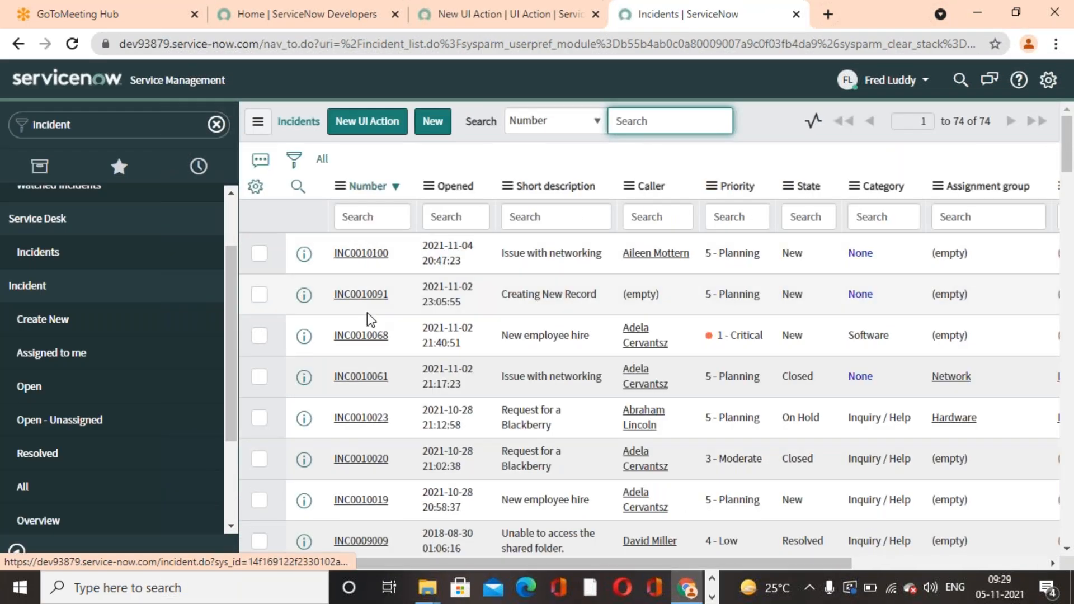
click(358, 420)
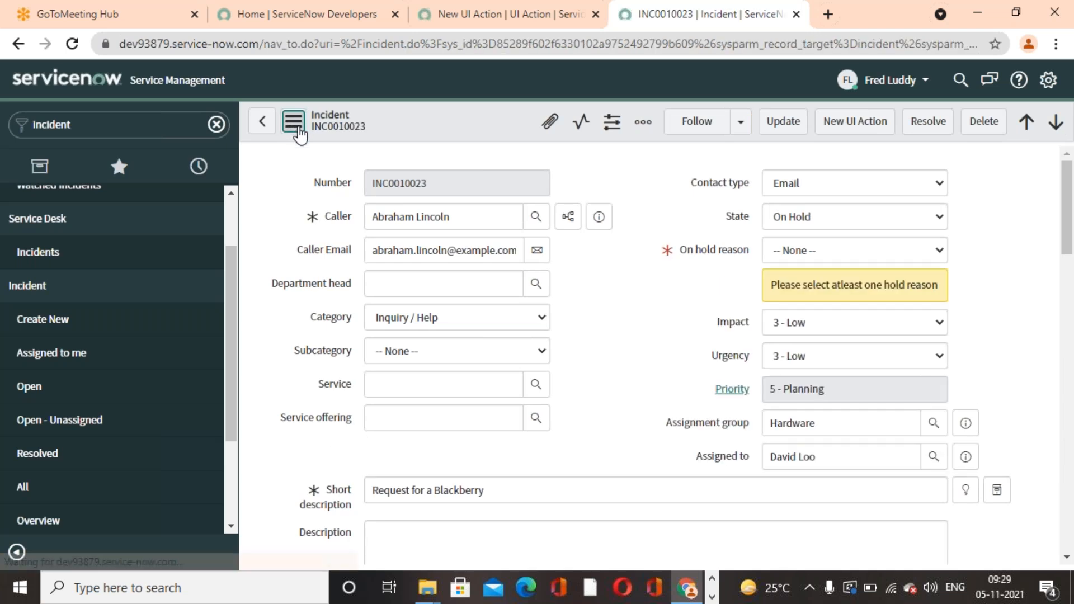
Inspect the form context menu of incident INC0010023, including its submenus, for New UI Action.
click(293, 121)
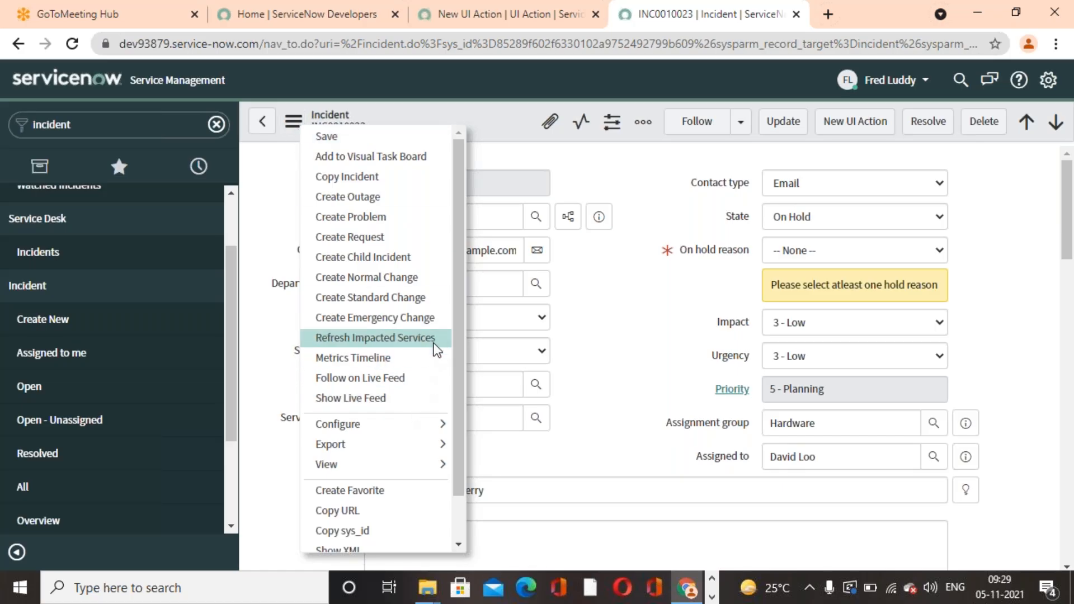
key(Escape)
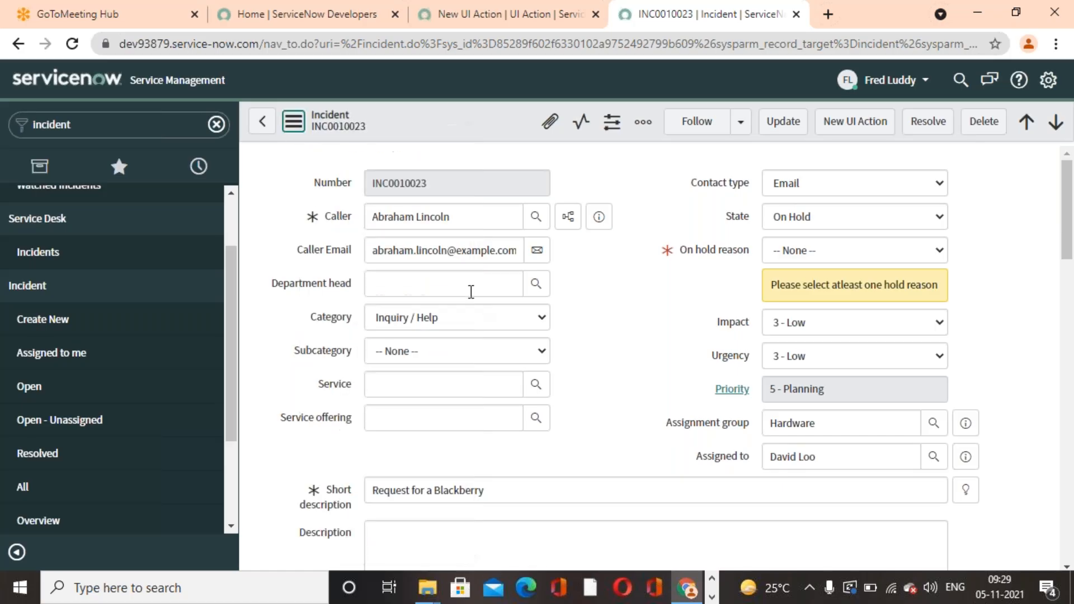
click(296, 125)
scroll(454, 260, down, 1)
mouse_move(439, 393)
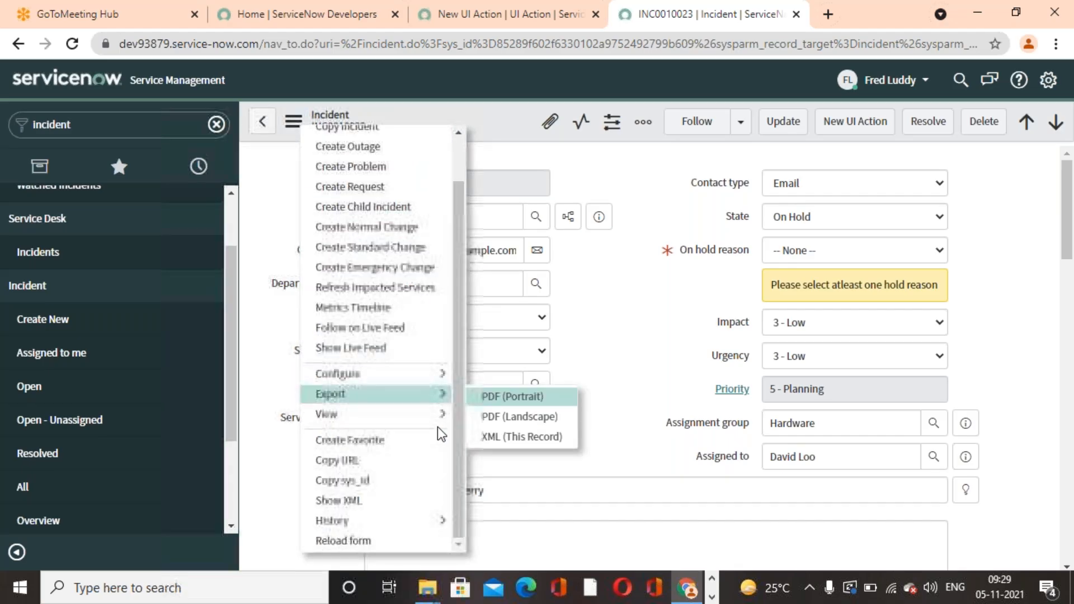
mouse_move(359, 417)
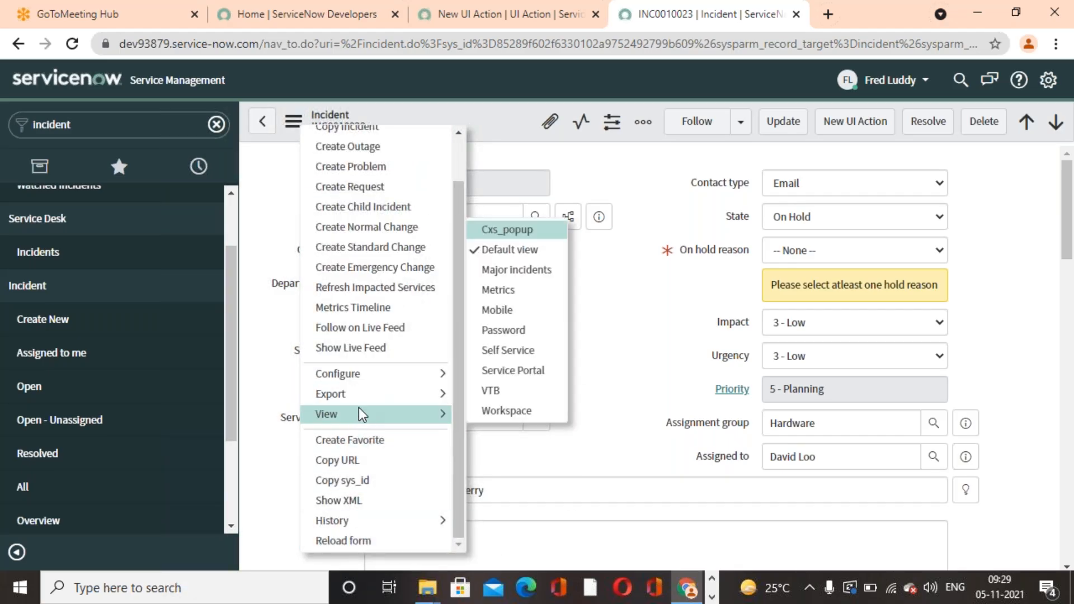
scroll(369, 347, up, 1)
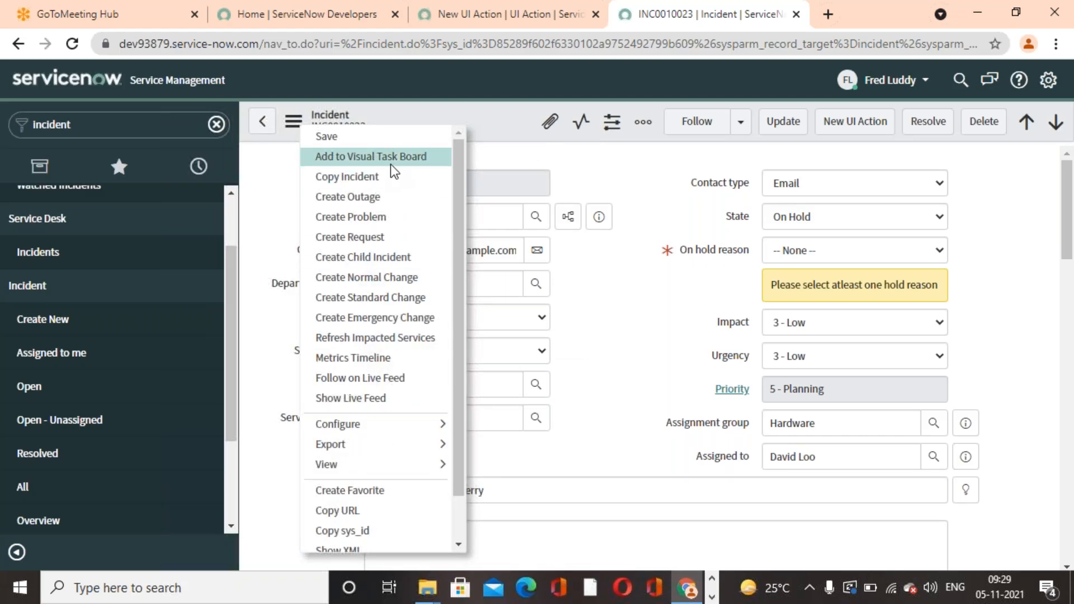
click(627, 186)
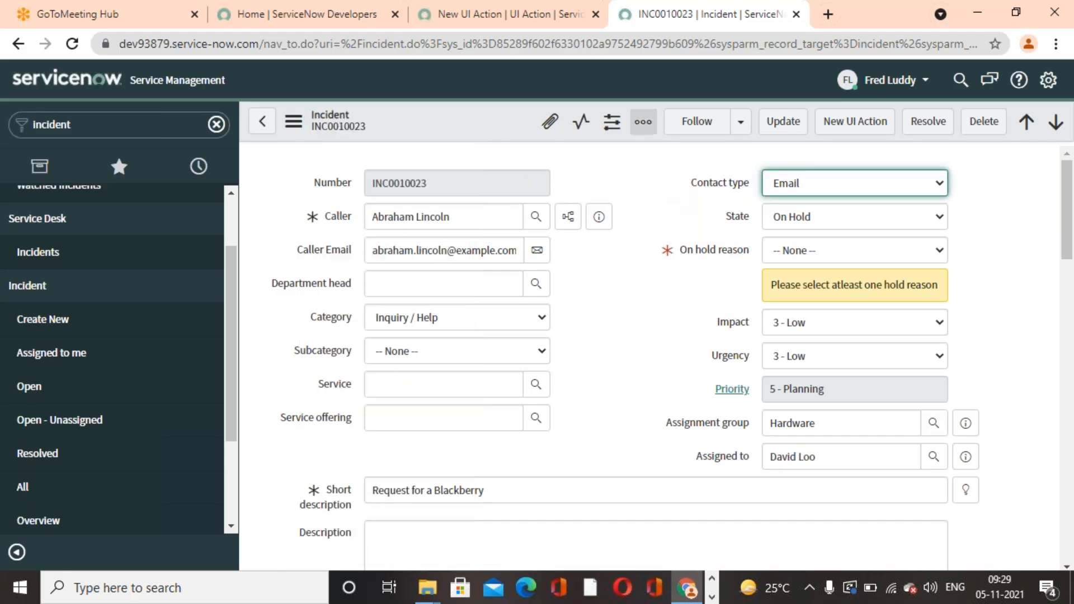
Set the order of the New UI Action record to 100 and update the record.
click(560, 25)
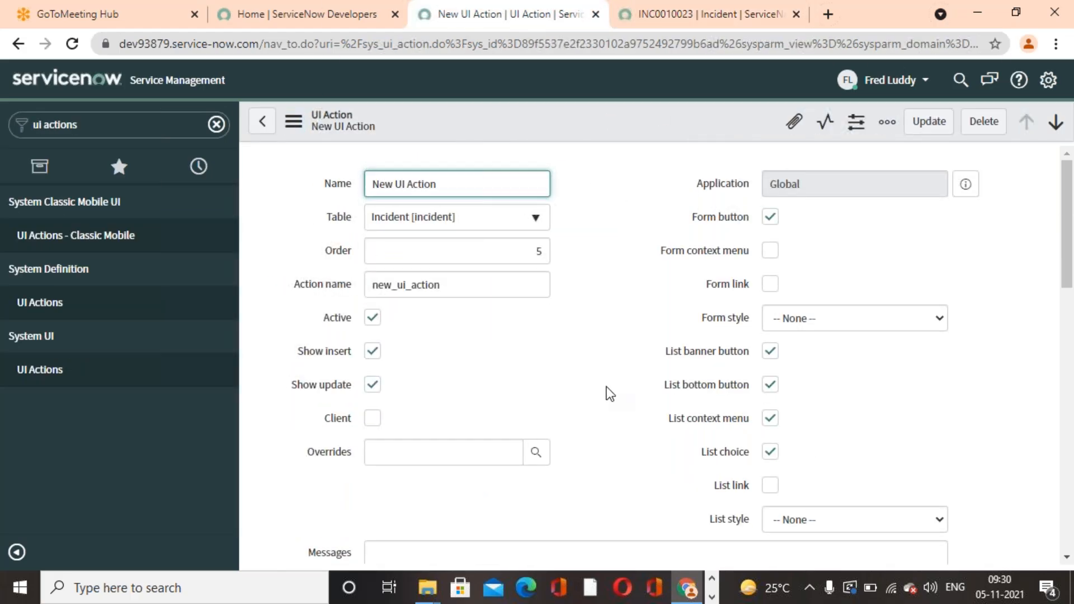
drag(521, 247, 625, 249)
text(100)
click(584, 350)
click(933, 130)
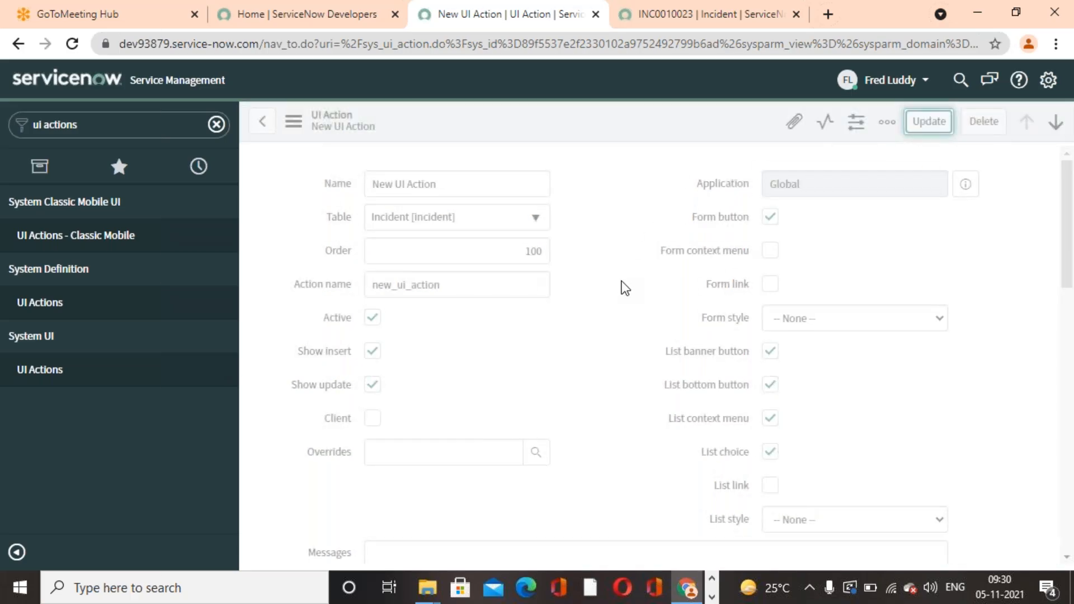
Enable Form context menu and Form link for New UI Action and update the record.
click(770, 250)
click(770, 283)
click(929, 123)
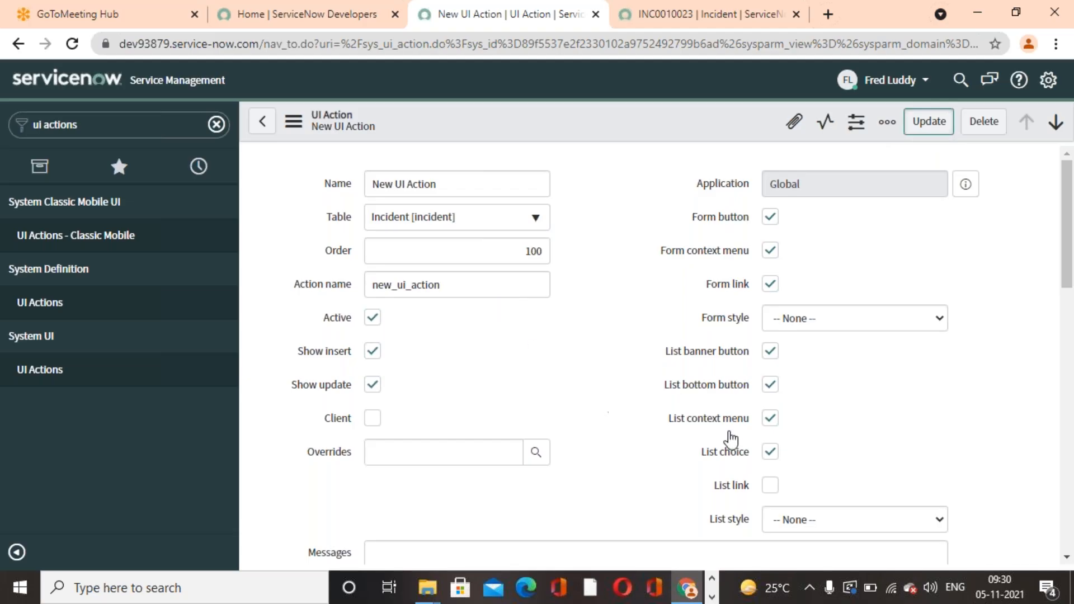
click(772, 485)
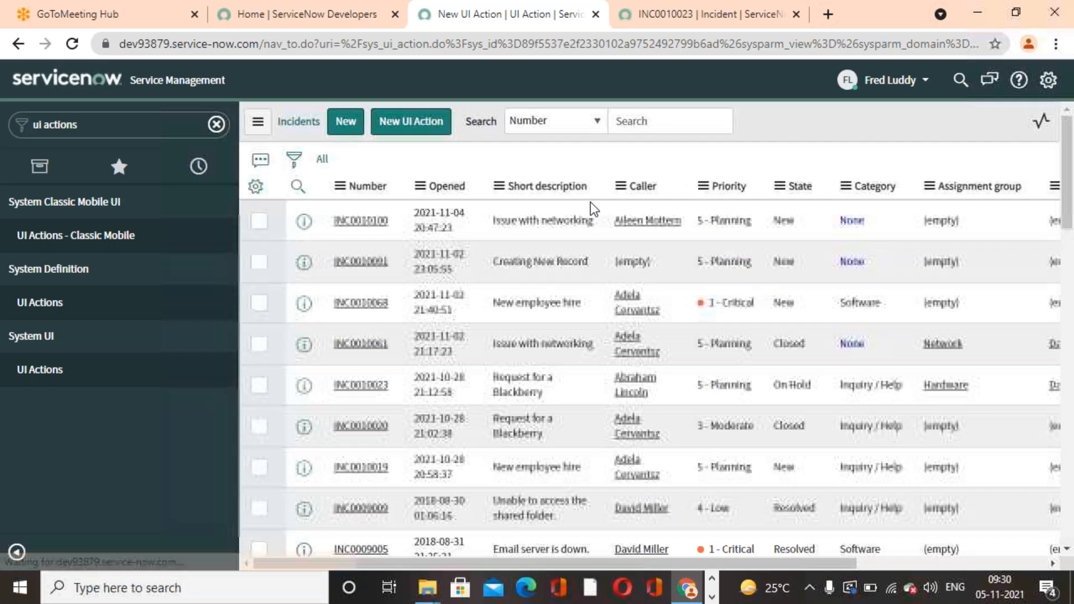
Reopen the New UI Action record, enable List link and save it while staying on the form.
click(67, 371)
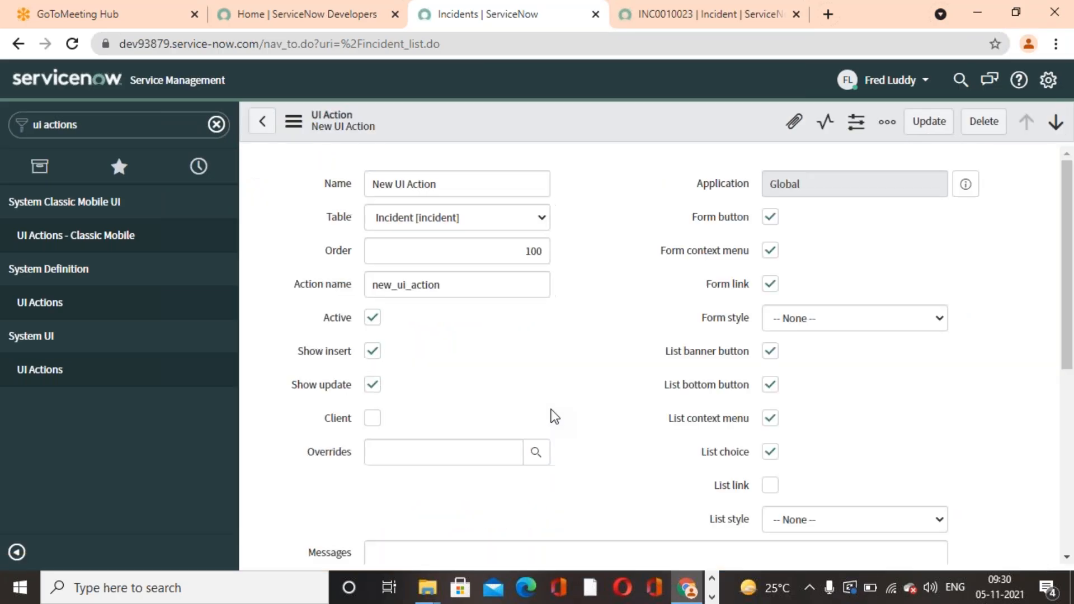
click(770, 485)
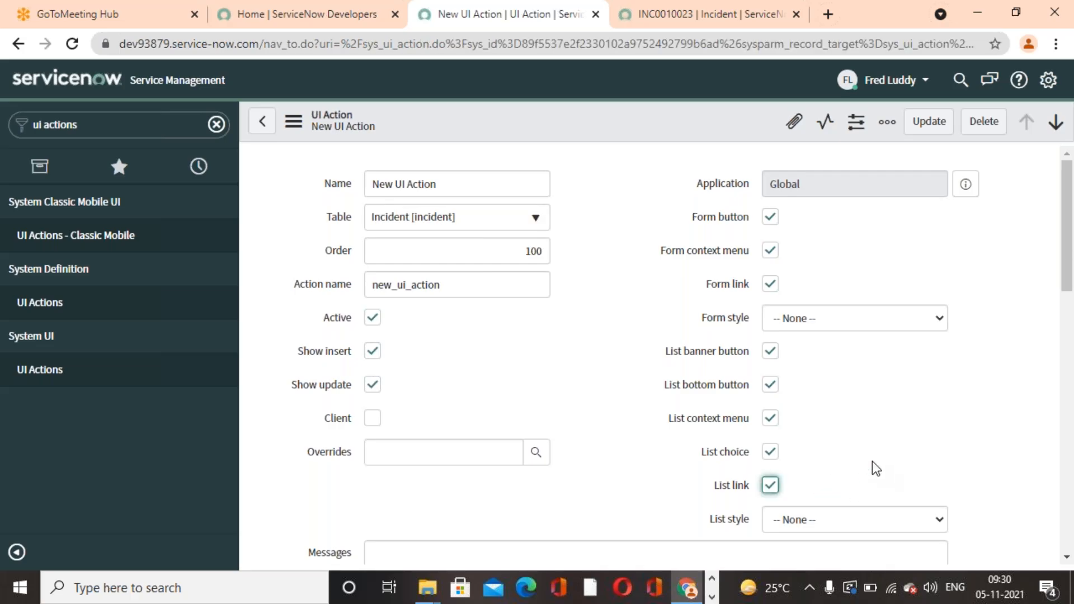
right_click(652, 99)
right_click(608, 120)
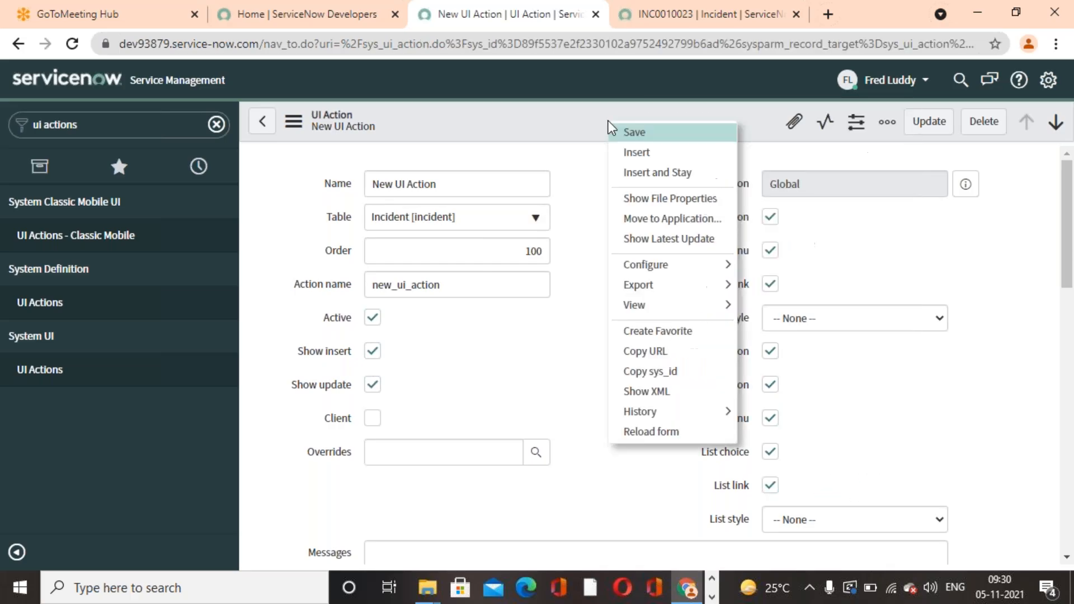
click(639, 132)
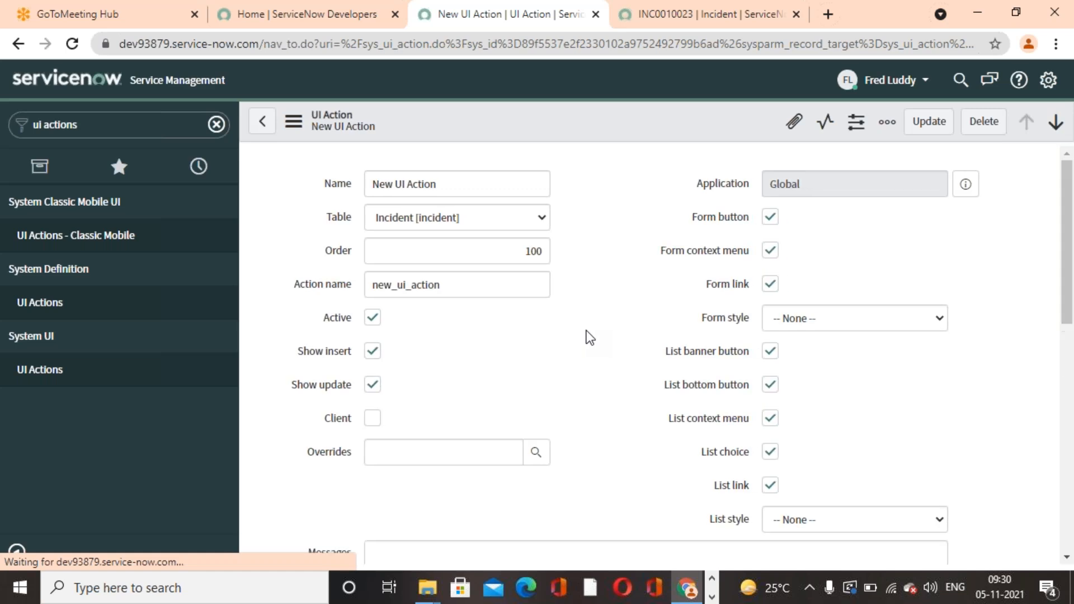
Open a new incident form and inspect the form and its context menu for New UI Action.
click(649, 25)
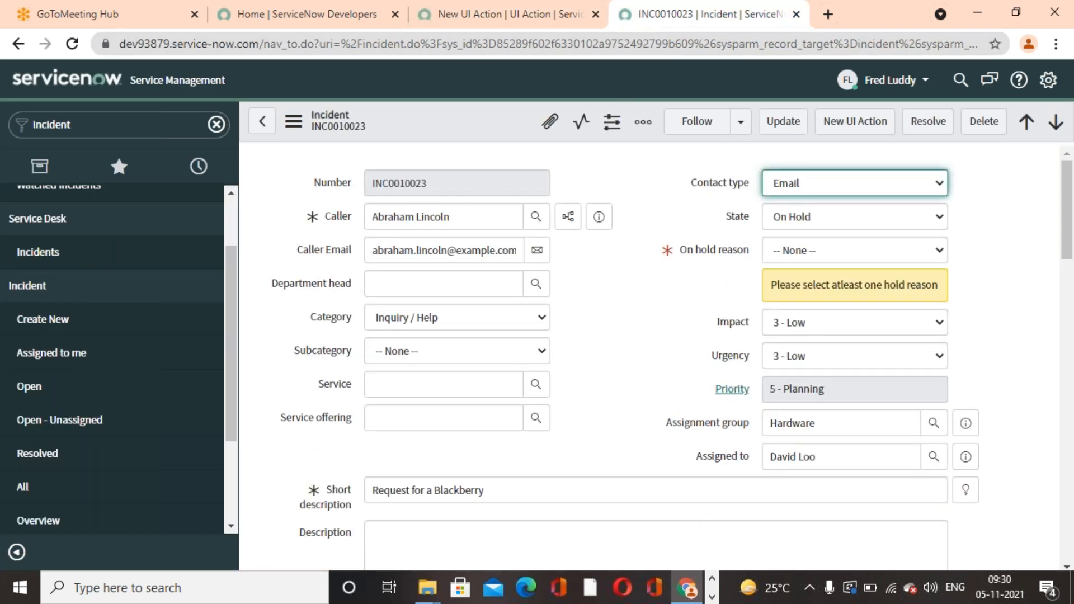
click(43, 330)
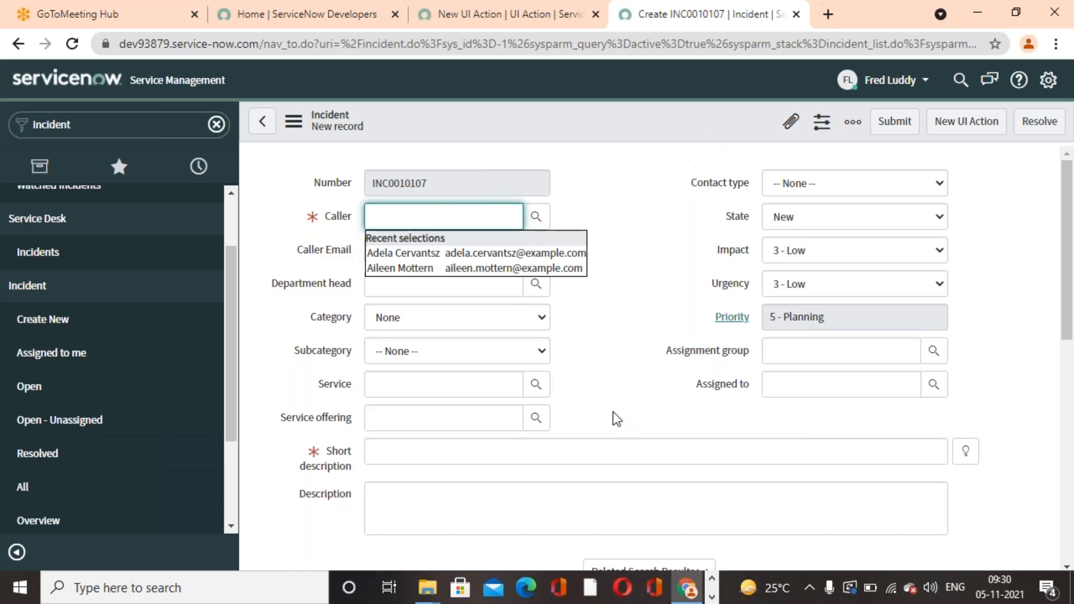
scroll(529, 377, down, 10)
scroll(523, 378, up, 10)
click(294, 122)
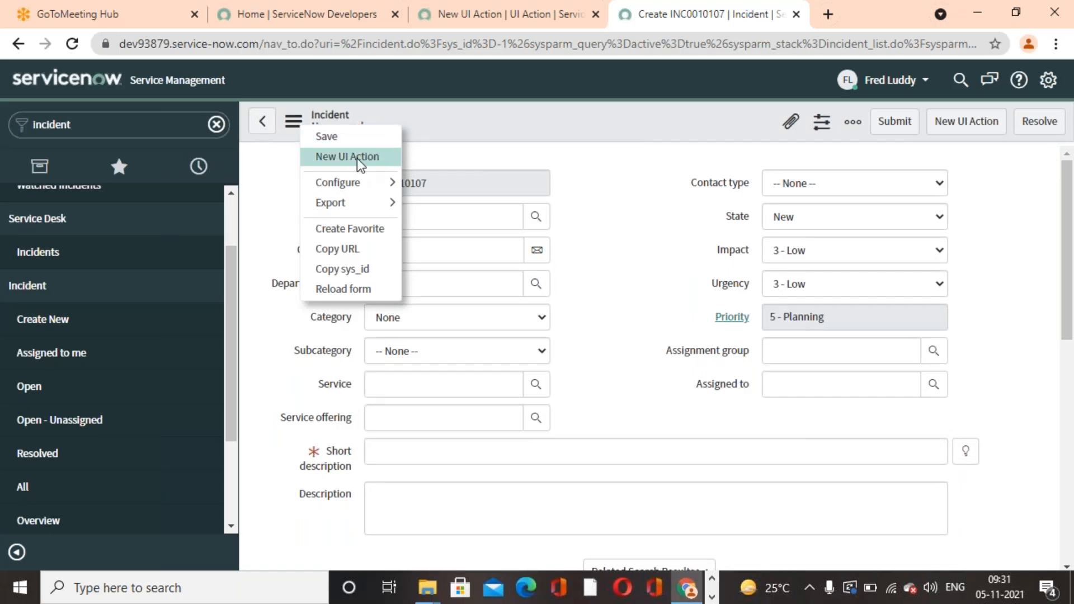
click(293, 121)
scroll(623, 238, down, 10)
Open incident INC0010023 from the list of all incidents and inspect its form context menu and related links for New UI Action.
click(102, 496)
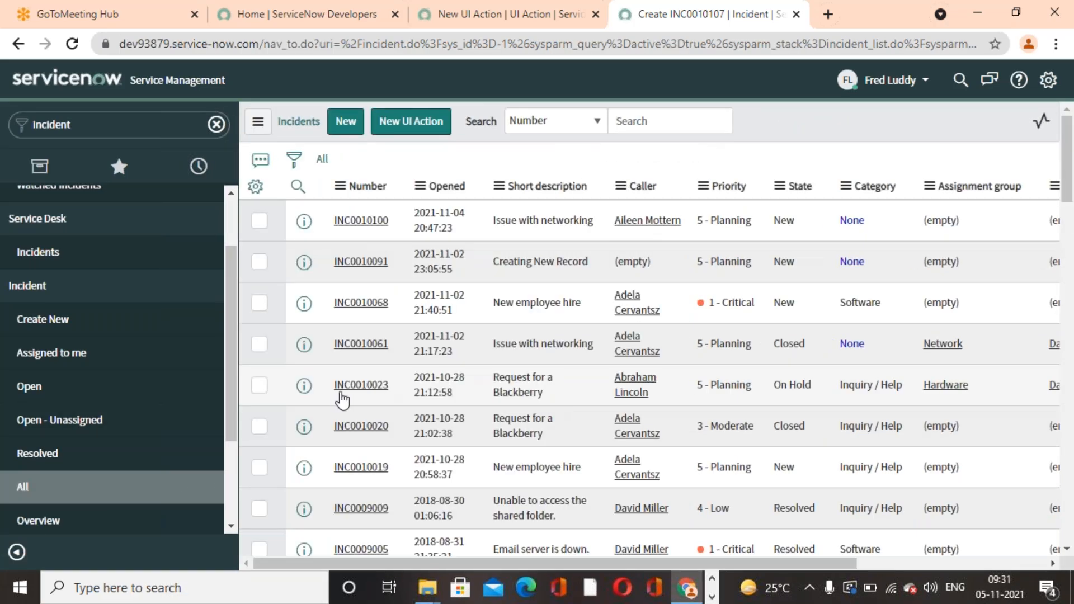
scroll(351, 394, down, 3)
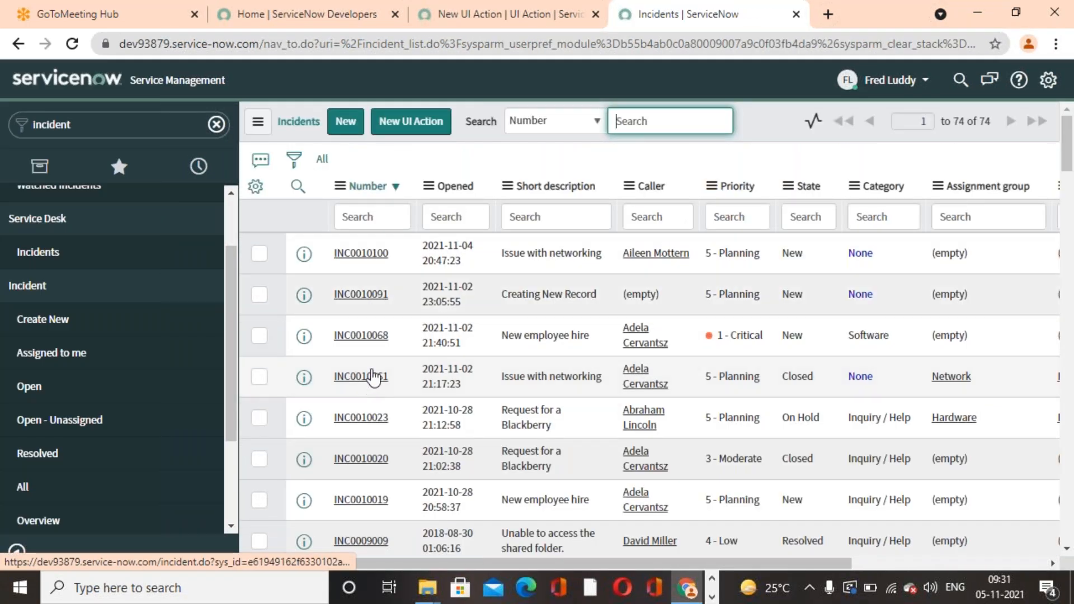
click(370, 416)
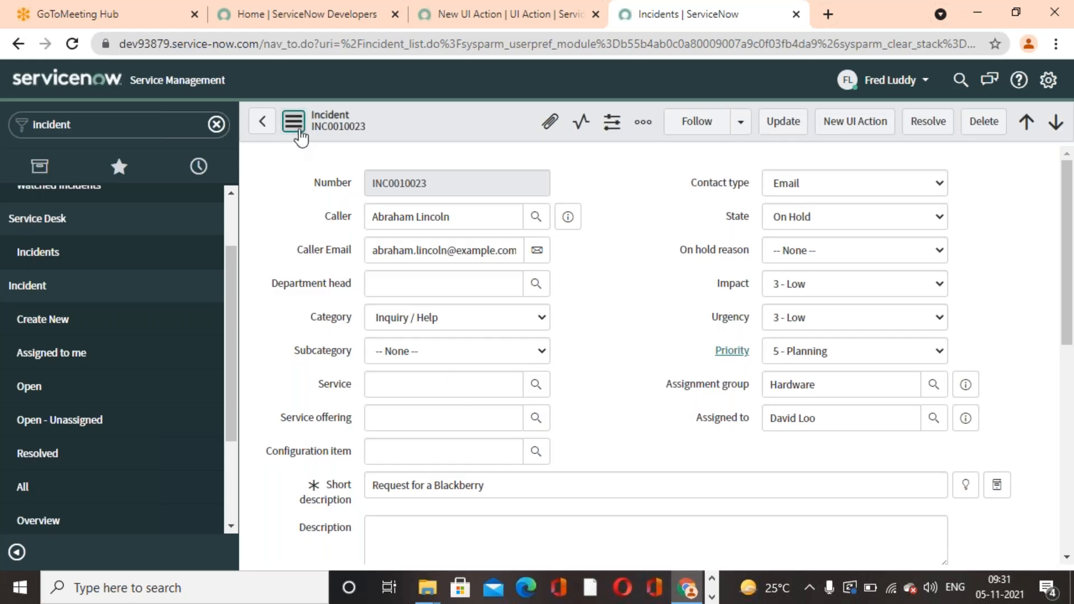
click(295, 124)
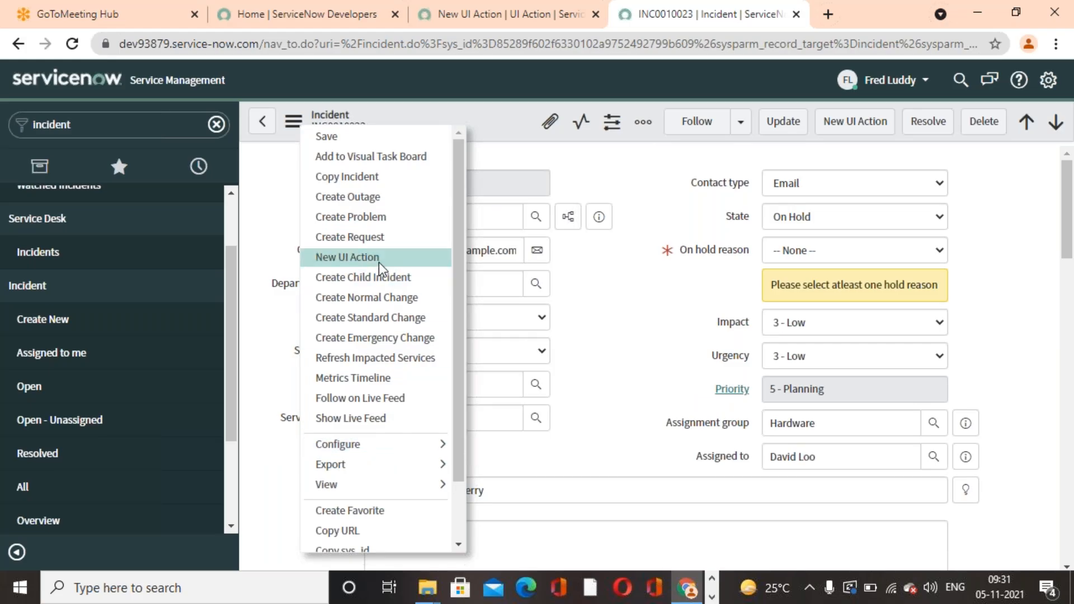
click(591, 312)
scroll(592, 304, down, 15)
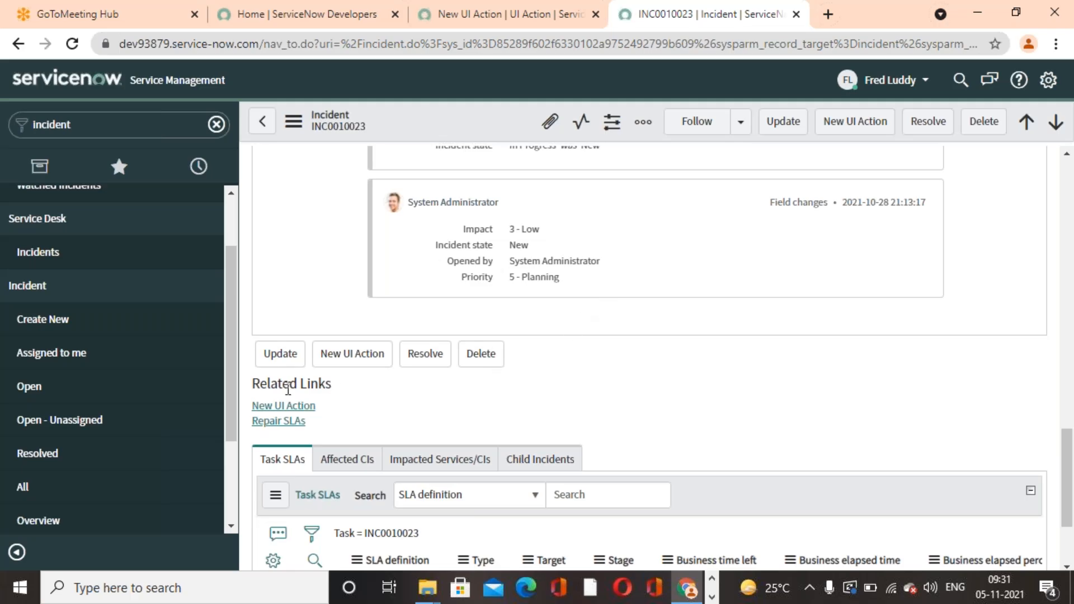
scroll(414, 386, down, 2)
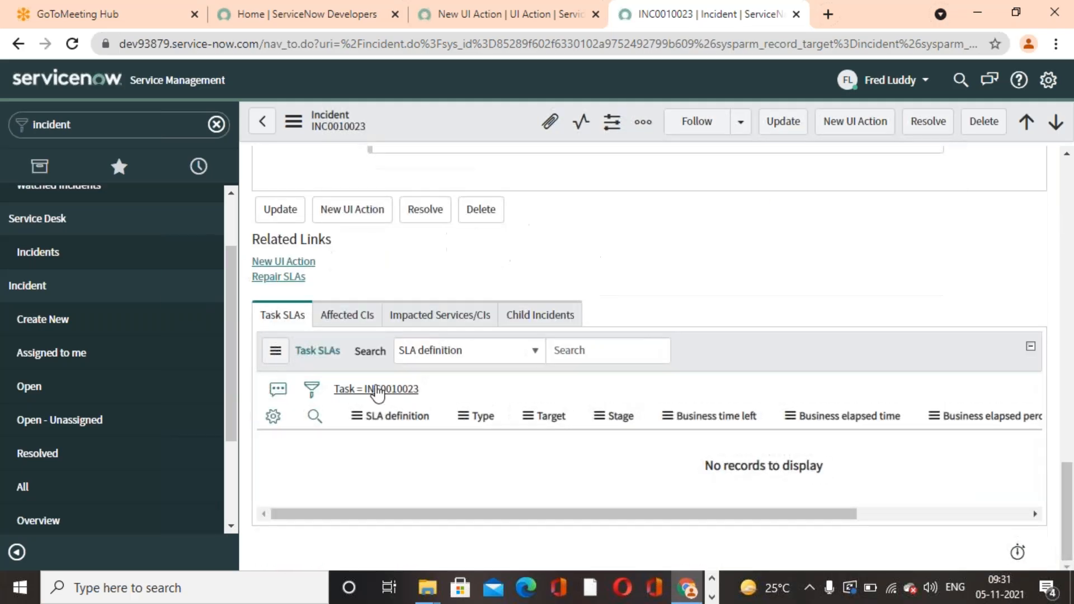
Return to the list of all incidents and compare its banner, bottom buttons and related links with the New UI Action record's list options.
click(36, 488)
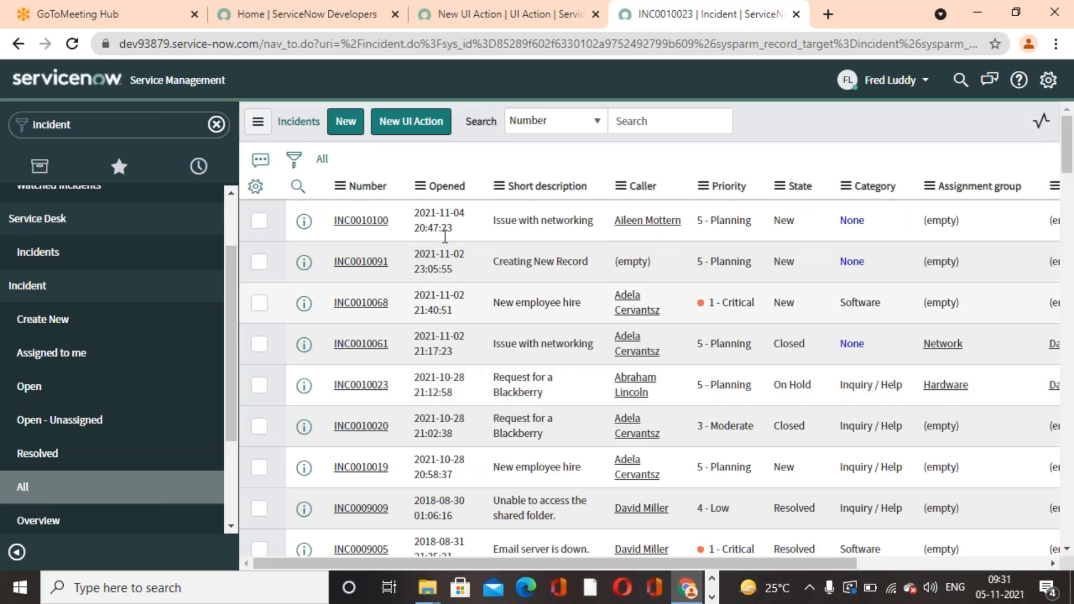
click(502, 24)
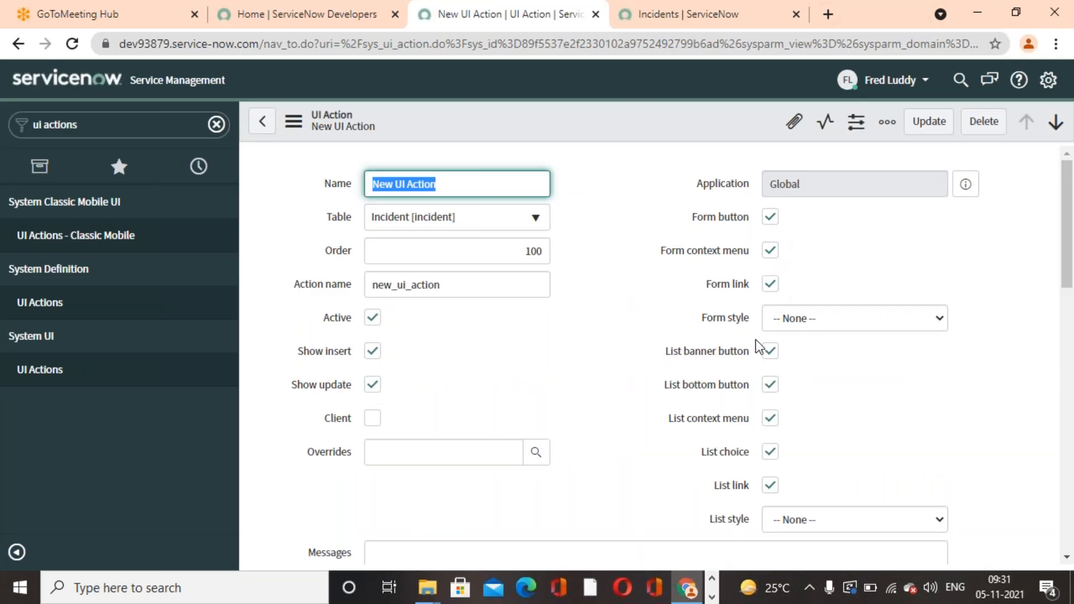
click(649, 26)
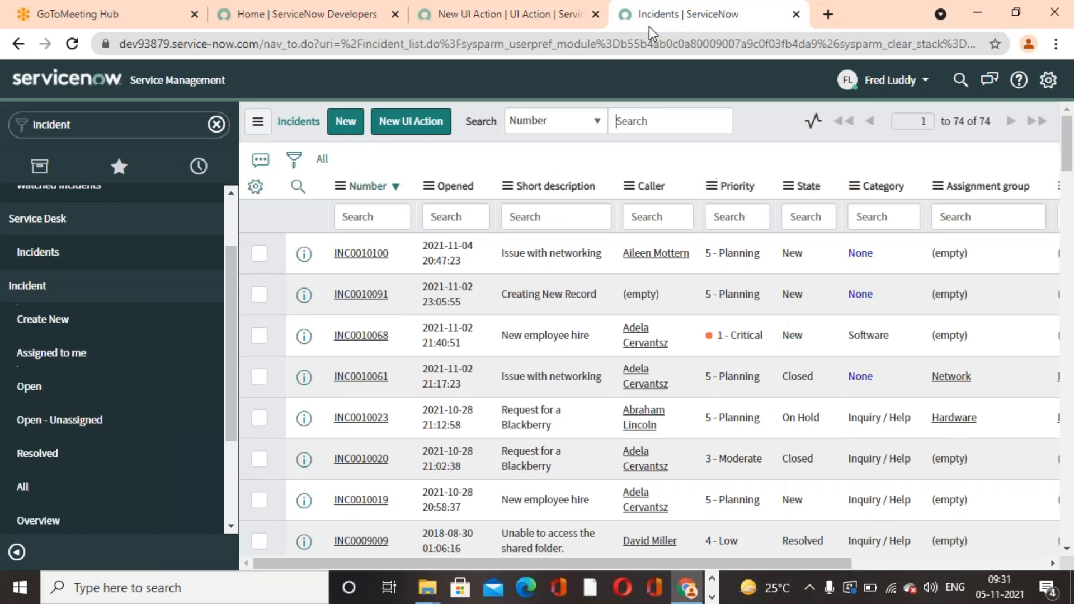
click(561, 26)
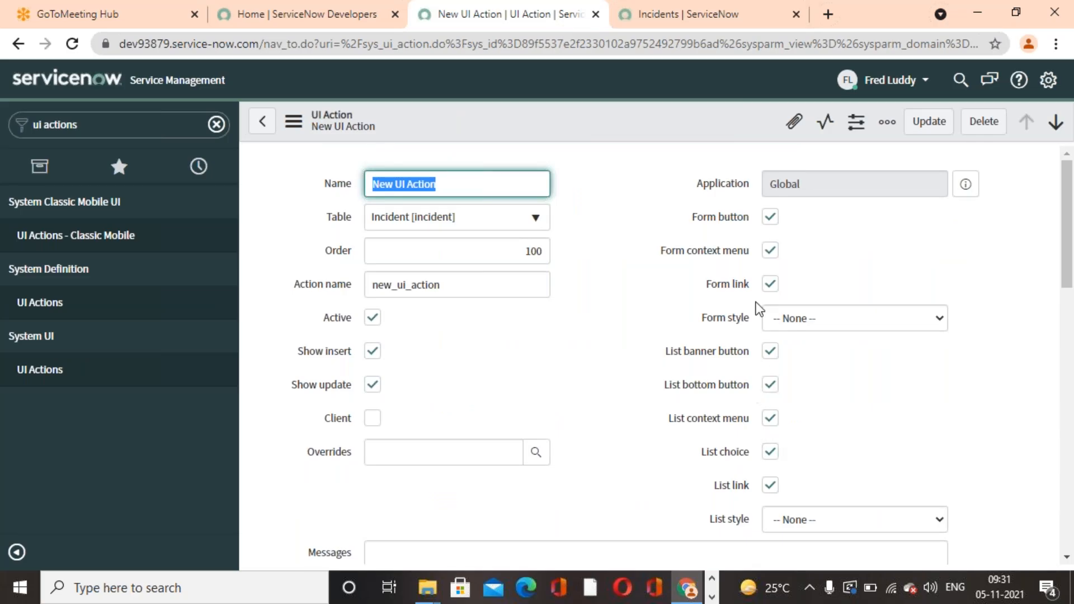
click(649, 27)
scroll(488, 375, down, 15)
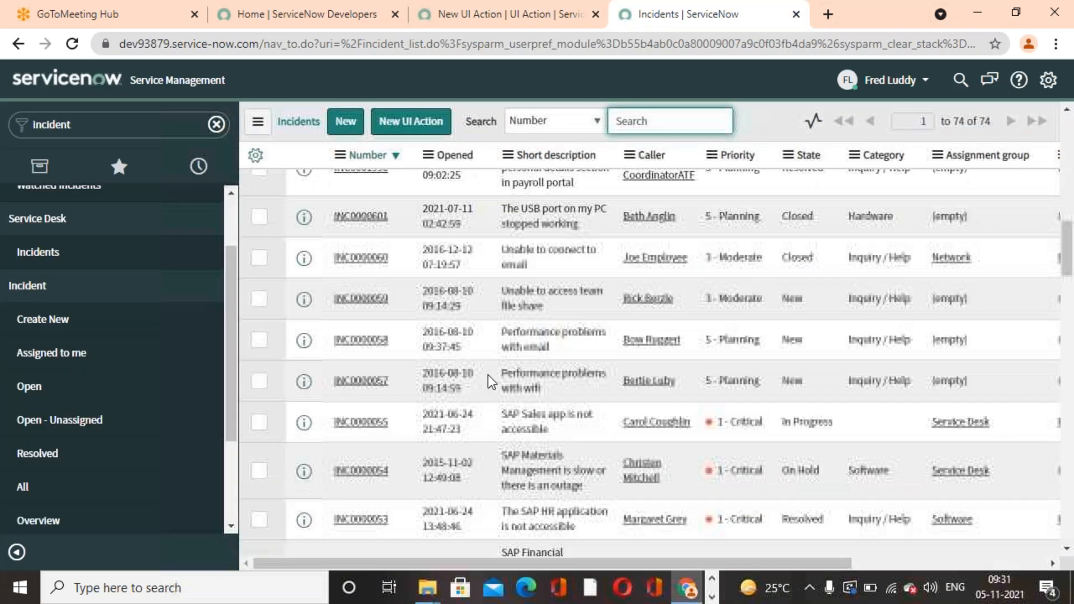
scroll(489, 425, down, 10)
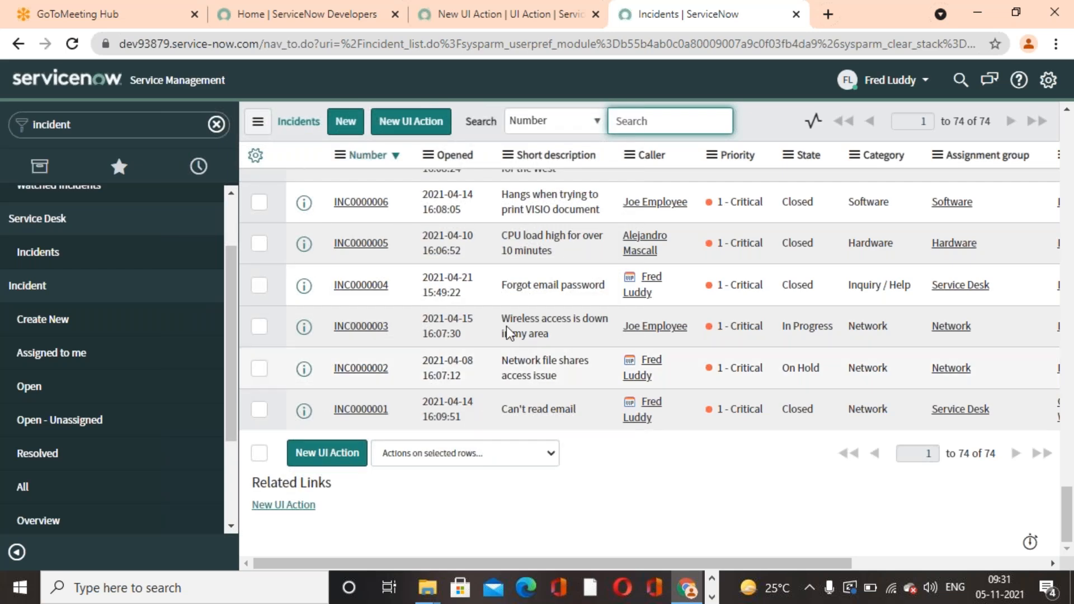
scroll(763, 426, up, 10)
Compare the record's List choice and List link options with the incident list's actions on selected rows and related links.
click(576, 17)
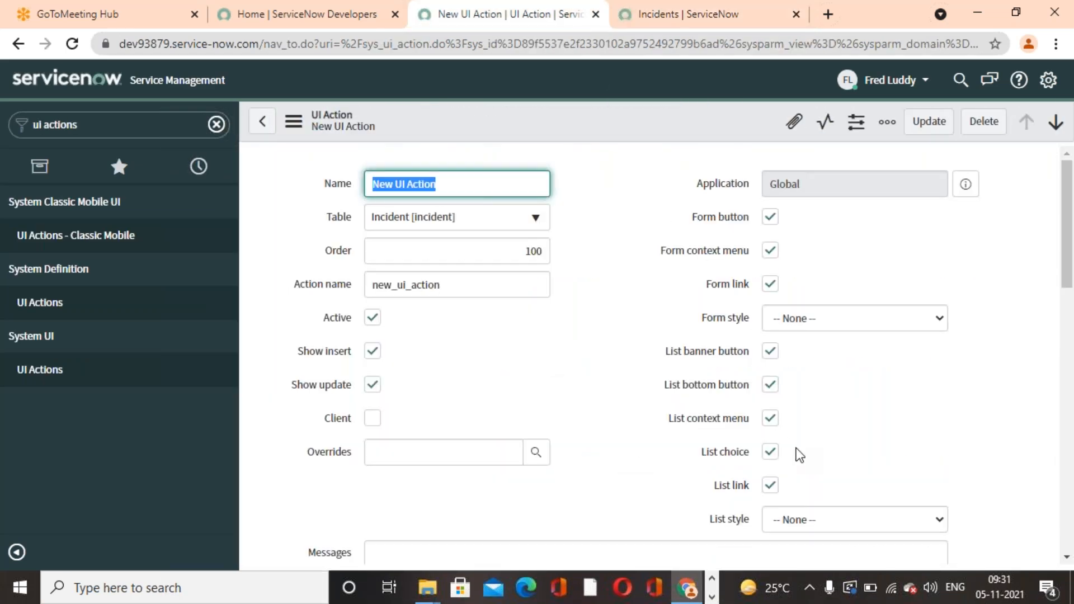
click(643, 19)
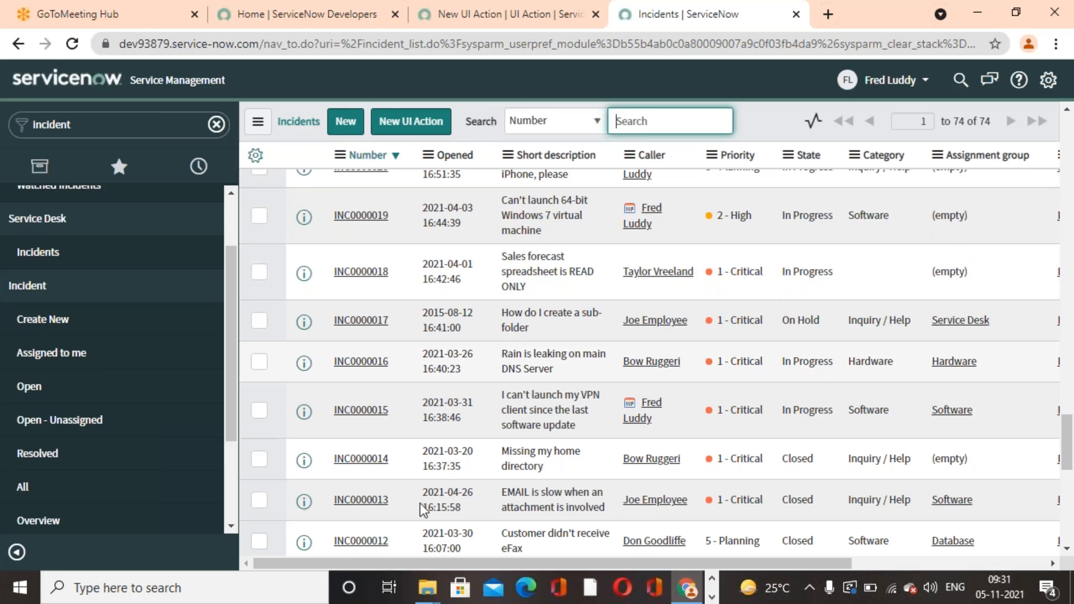
scroll(422, 486, down, 10)
click(517, 454)
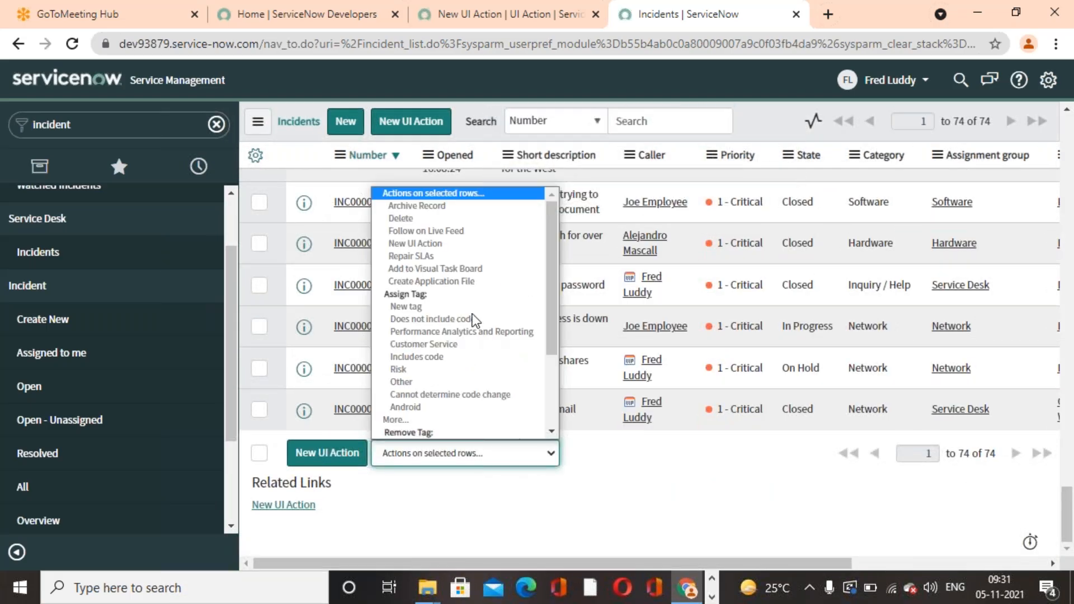
click(623, 527)
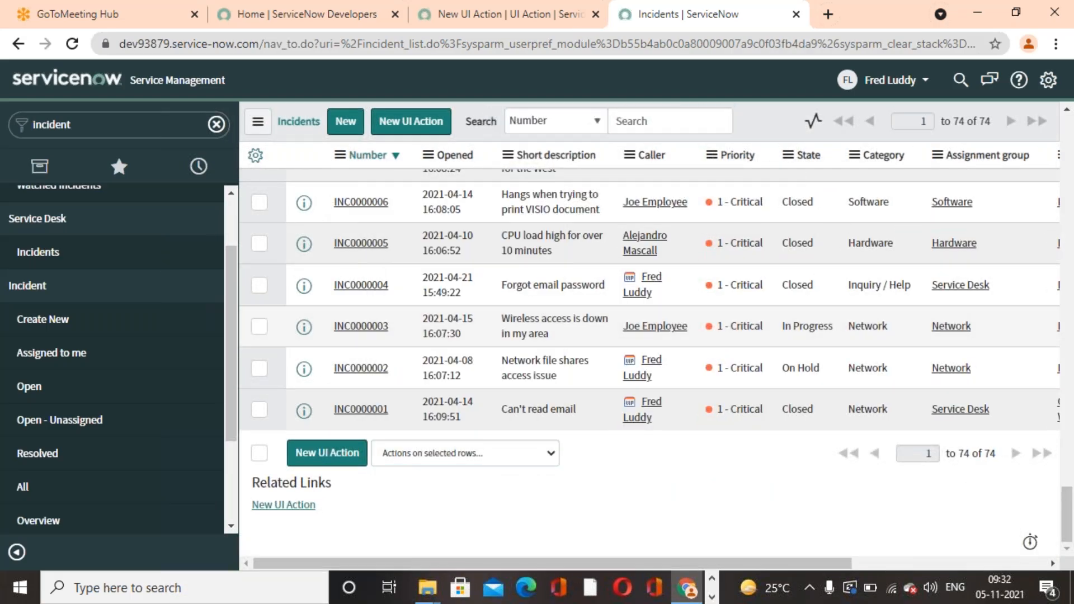
click(556, 26)
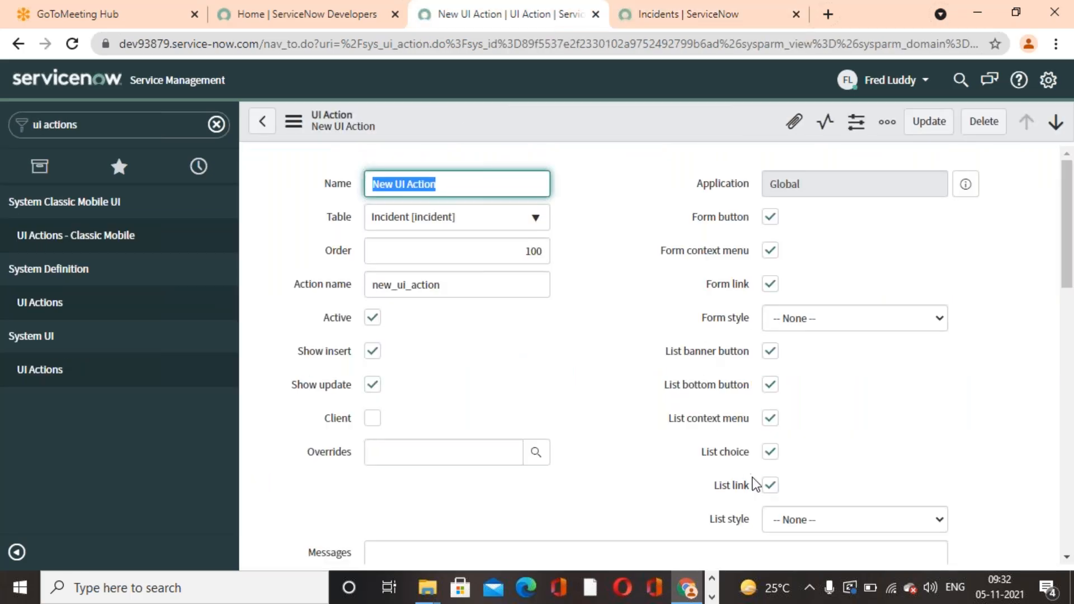
click(660, 26)
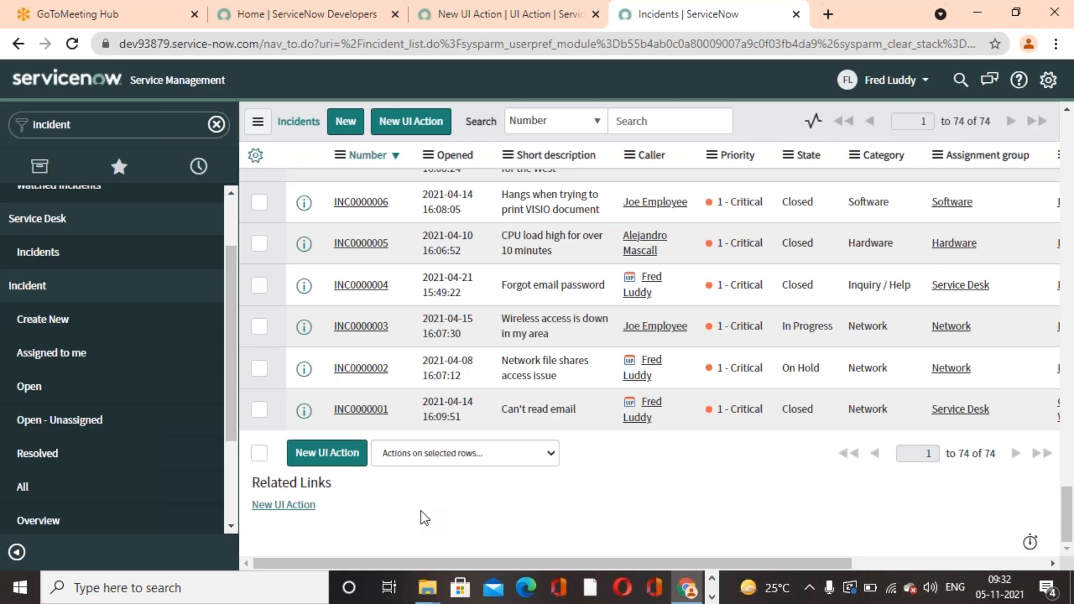
Find the UI Actions module in the navigator and start a new UI Action record from its list.
scroll(491, 529, up, 15)
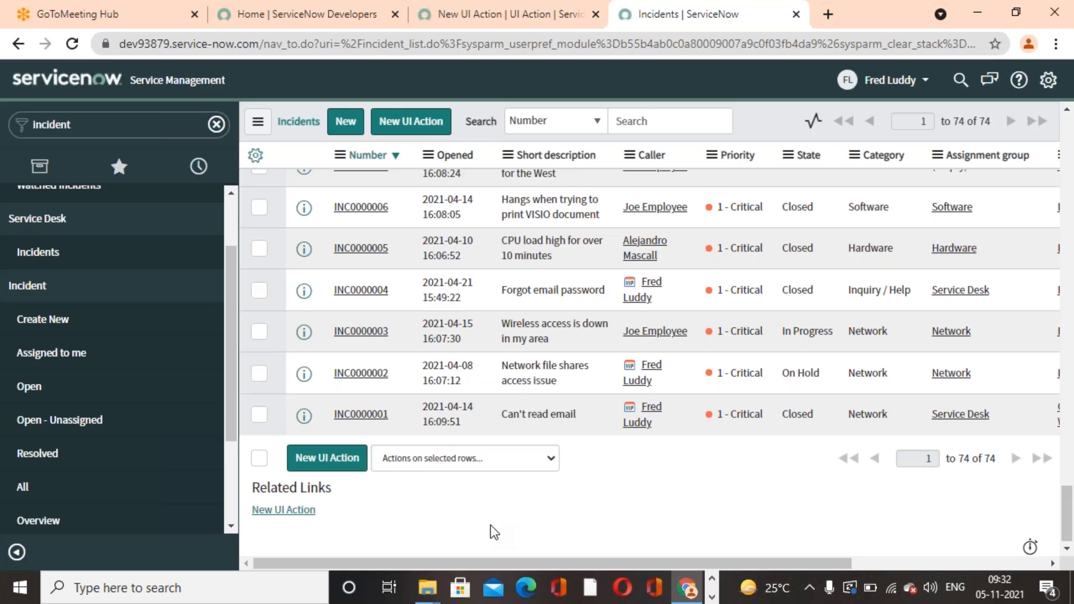
scroll(492, 532, up, 20)
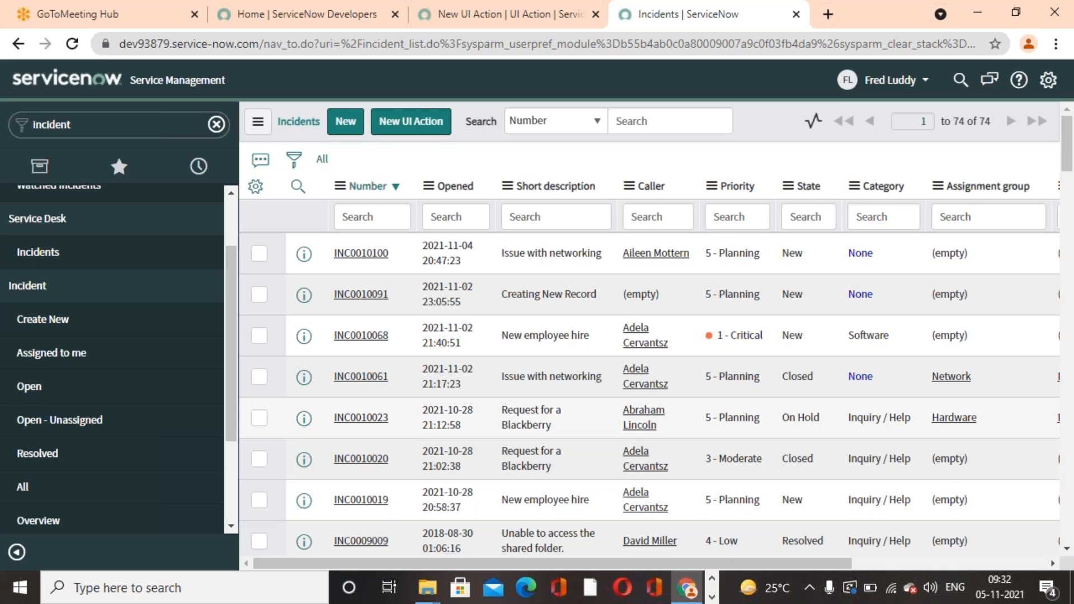
double_click(108, 126)
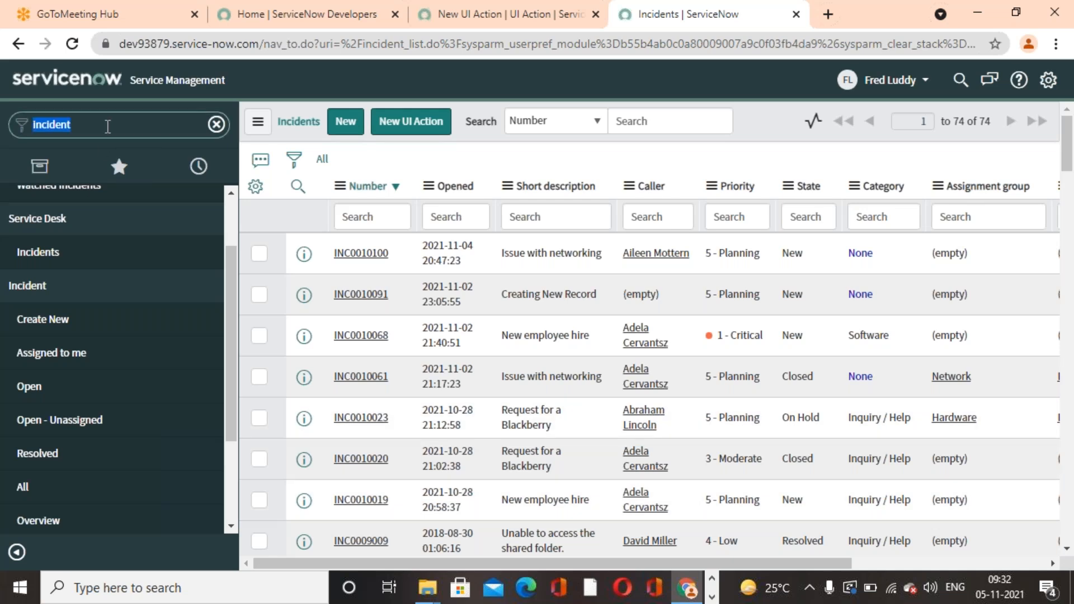
text(ui act)
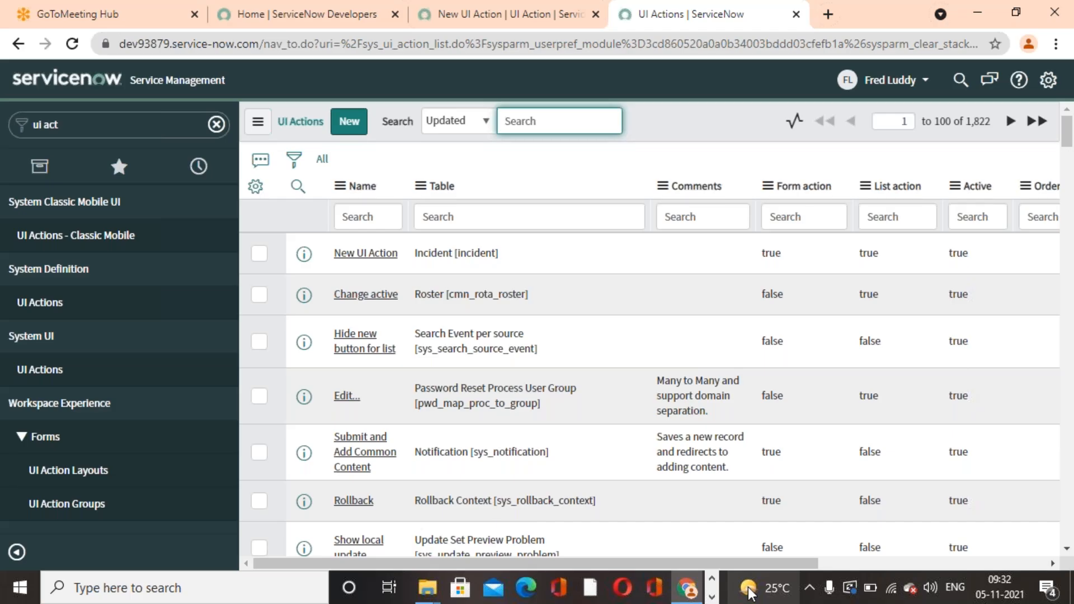
mouse_move(749, 591)
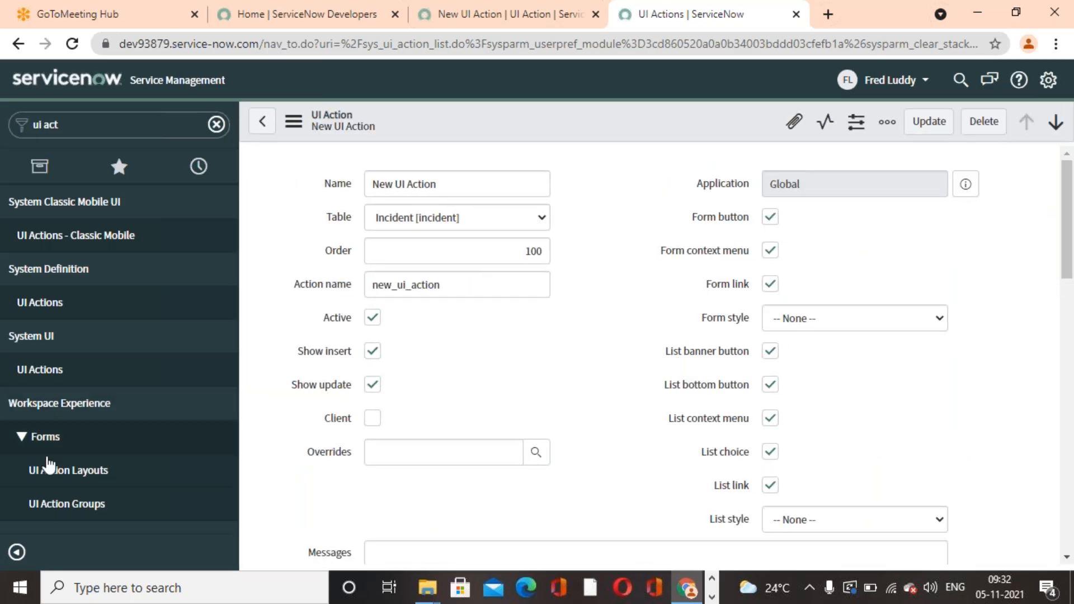
click(25, 372)
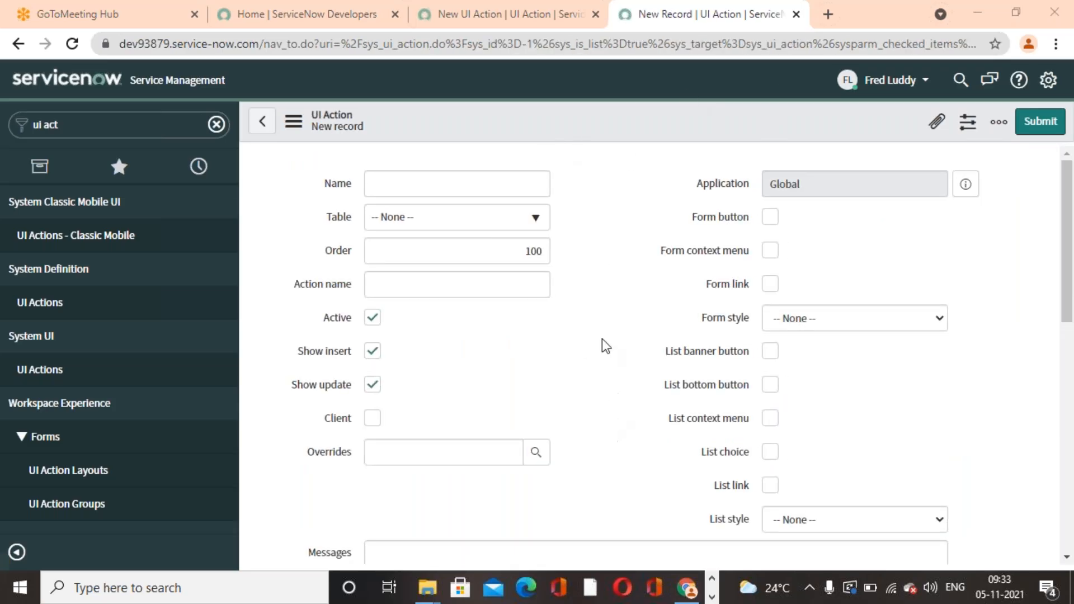
Enter a person's first name as the new UI action's name and set its table to Global [global].
click(519, 177)
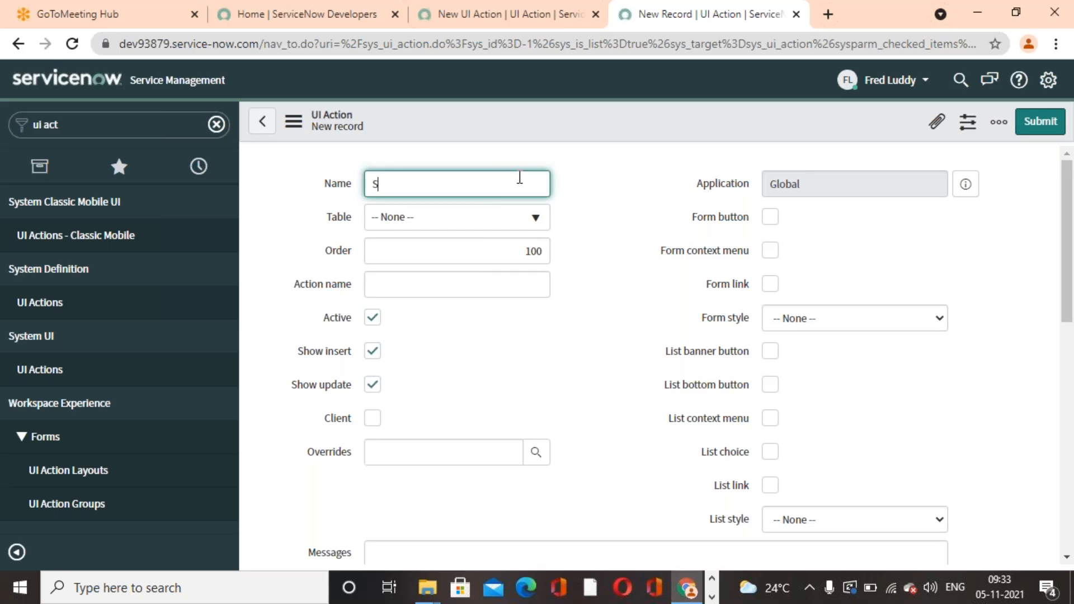
click(502, 358)
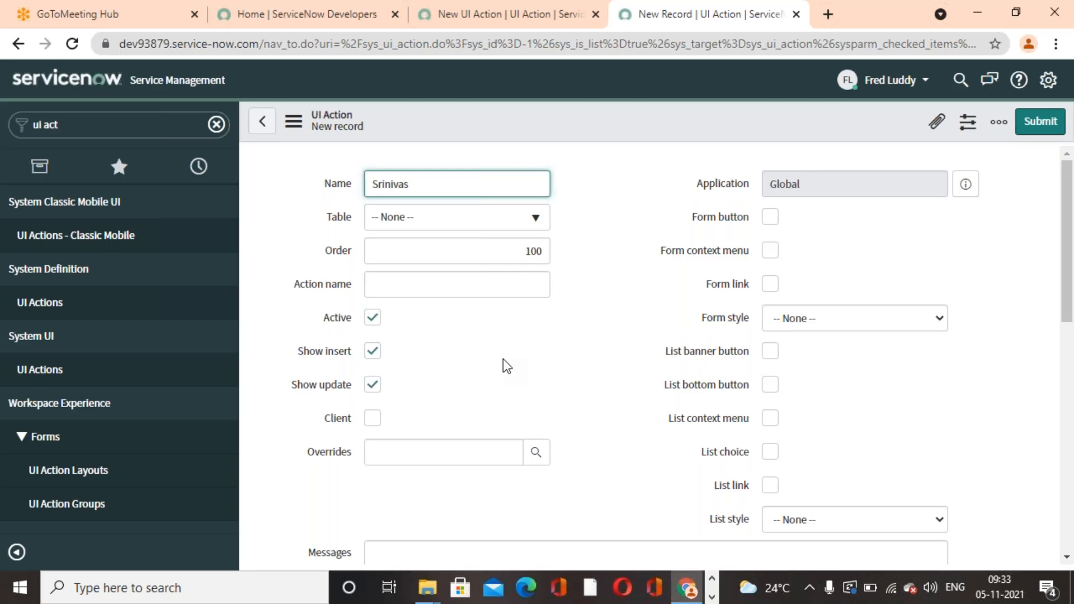
click(530, 224)
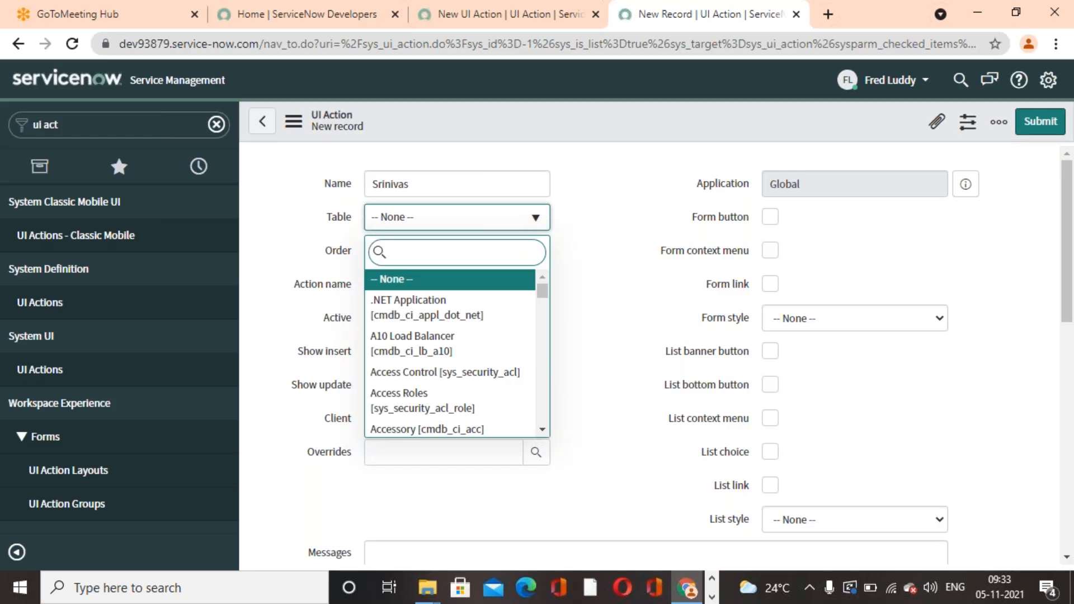
text(global)
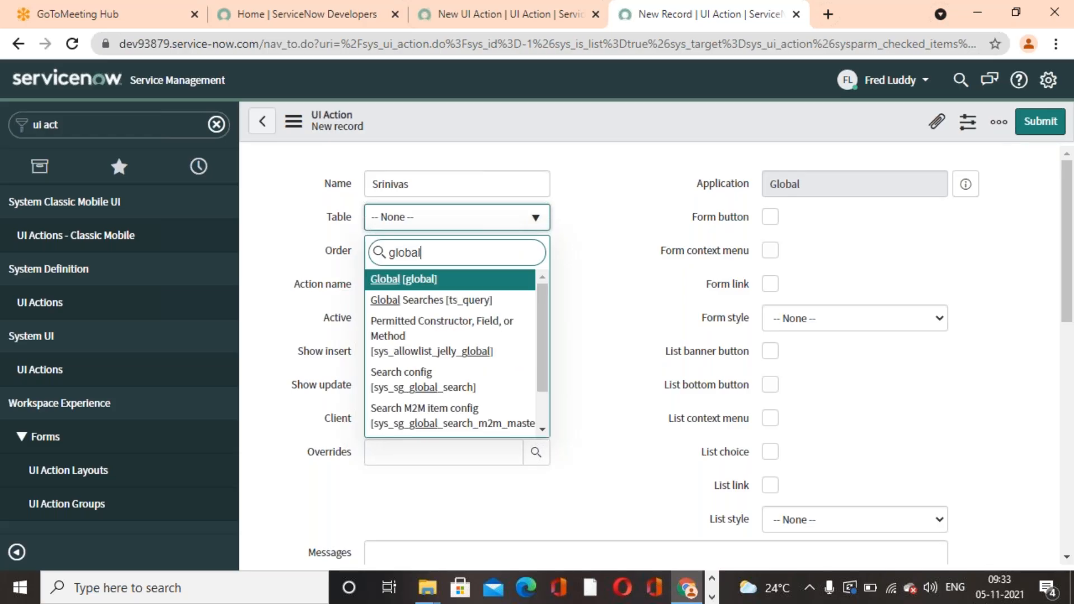
click(413, 287)
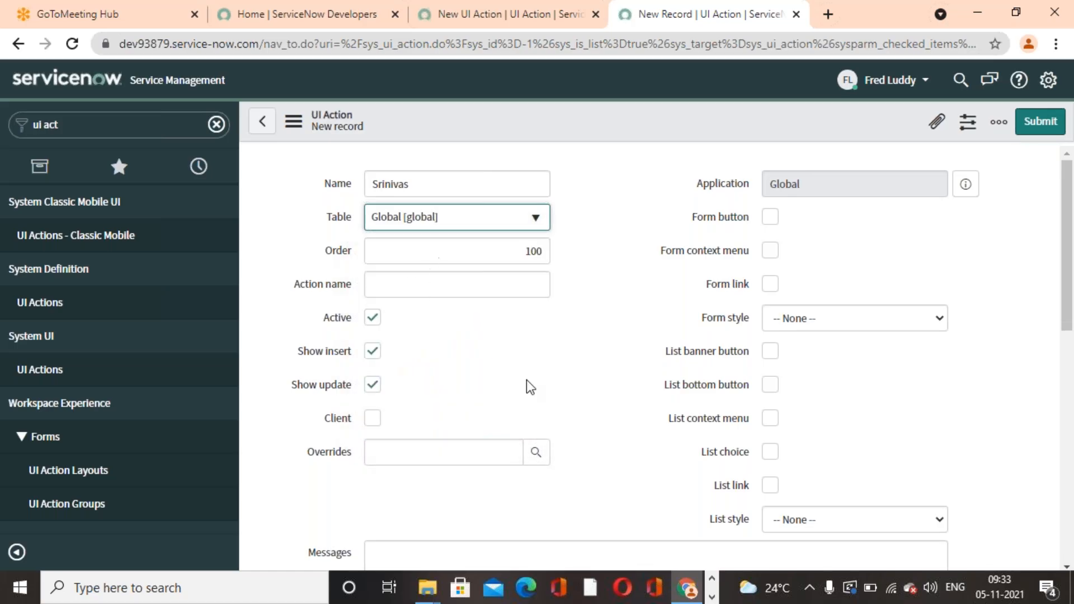
Fill in the action name as the first name followed by "_action", enable Form button, and submit the UI action.
click(484, 278)
text(srinivas_action)
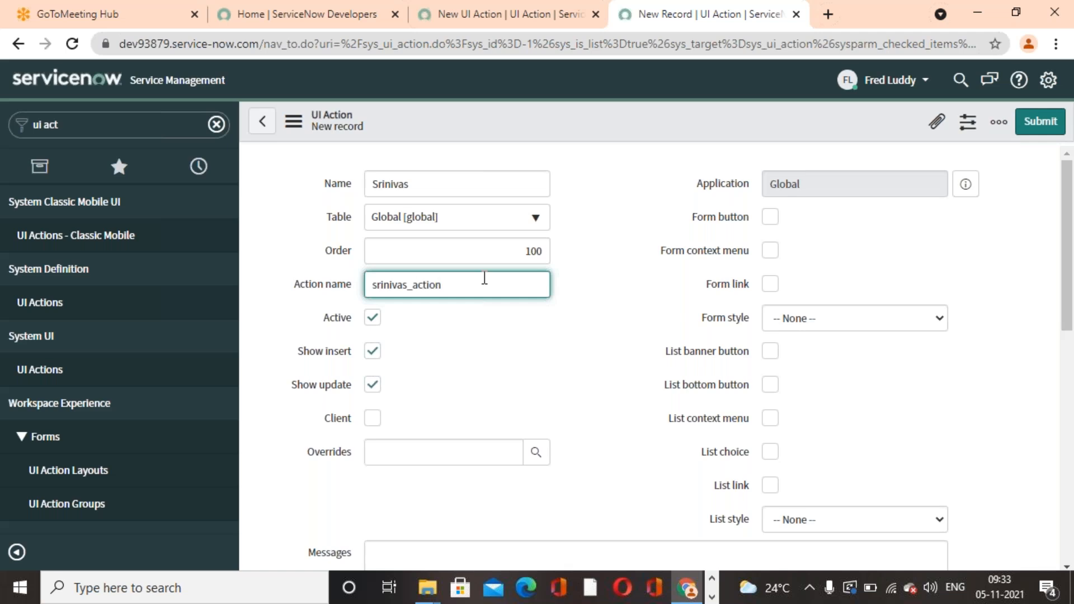
click(486, 378)
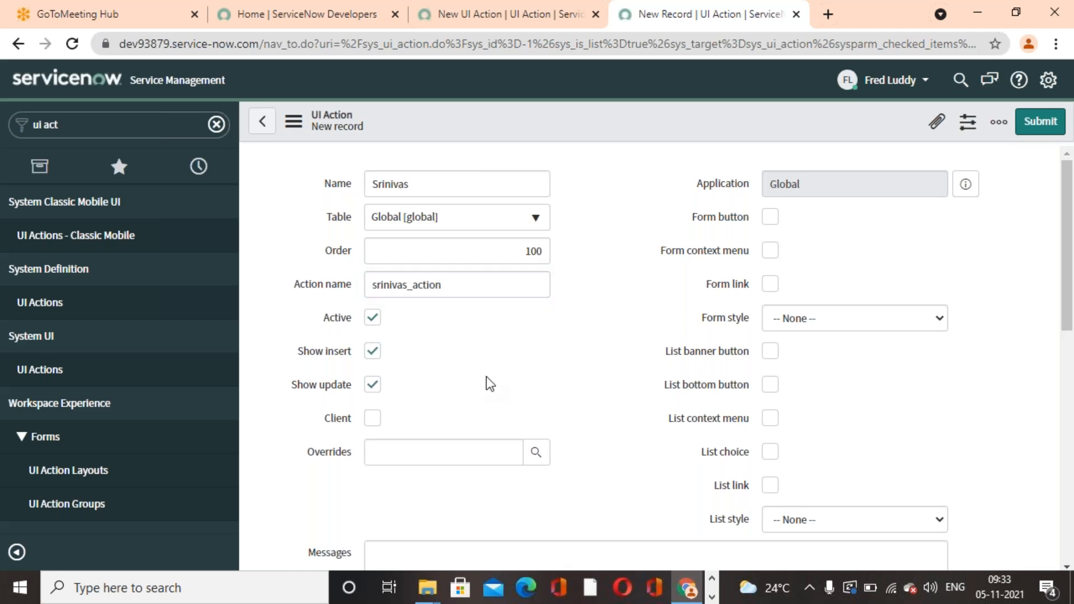
click(772, 220)
click(1040, 122)
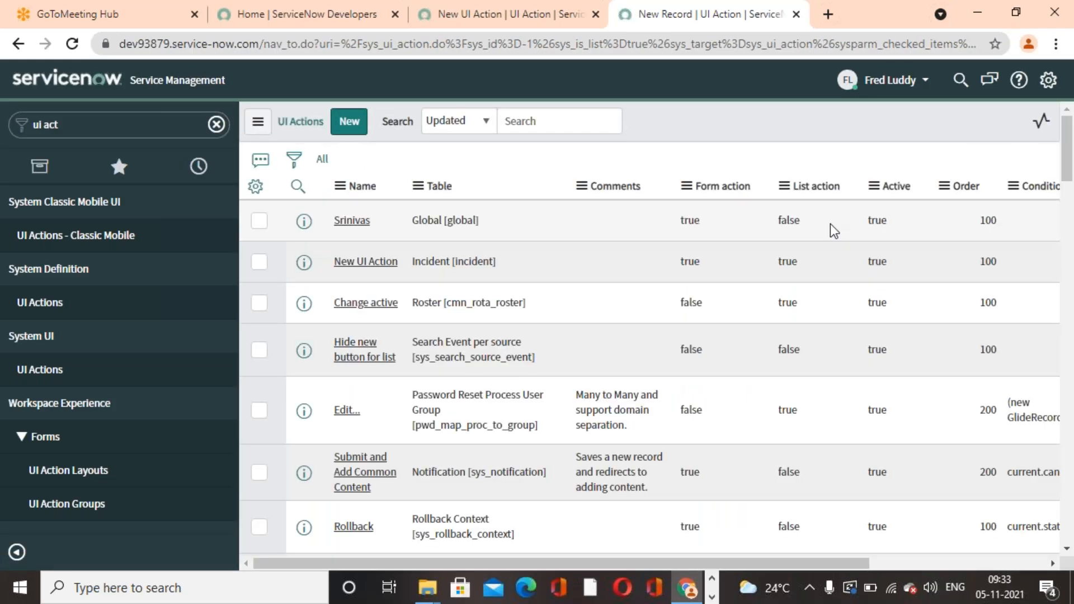
Open a new incident form and check its header for the Global UI action's button.
click(113, 123)
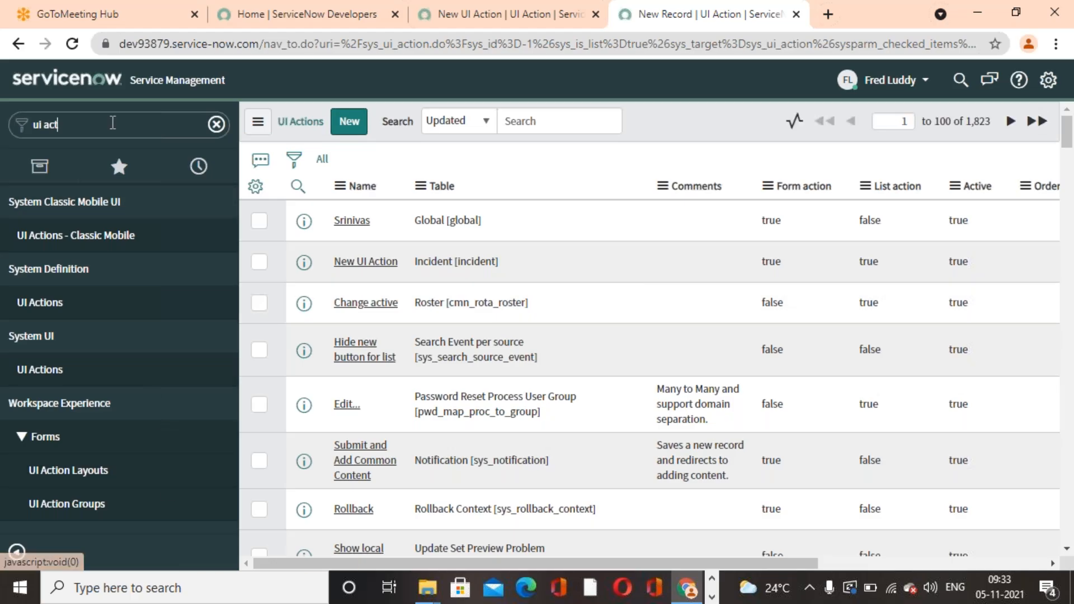
key(ctrl+a)
text(incident)
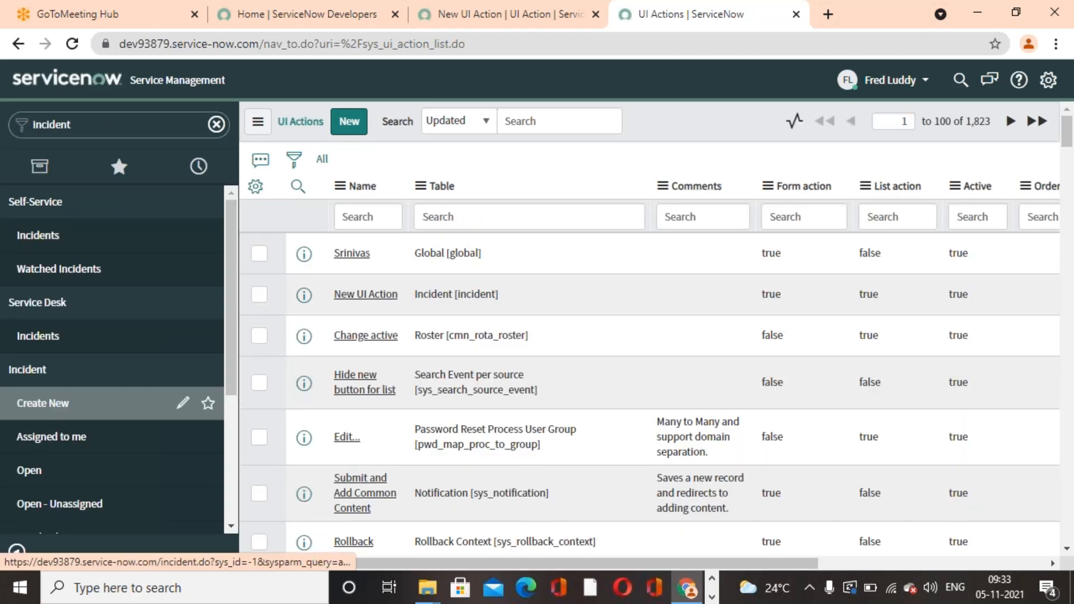
click(45, 403)
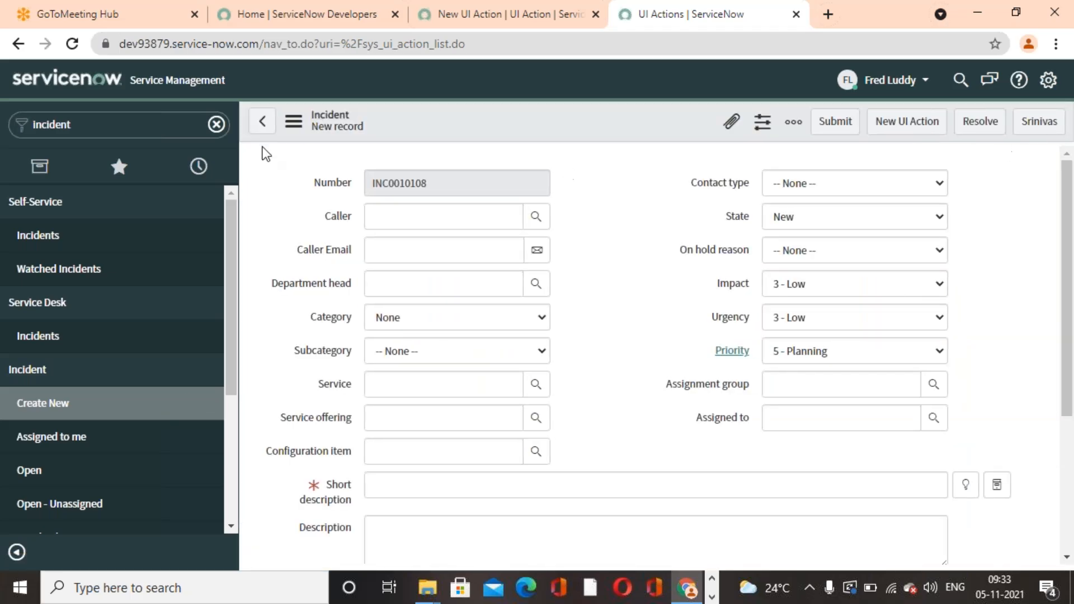
Find the Problem module and open a new problem form to check for the Global UI action's button.
click(83, 125)
text(prbq)
text(lem)
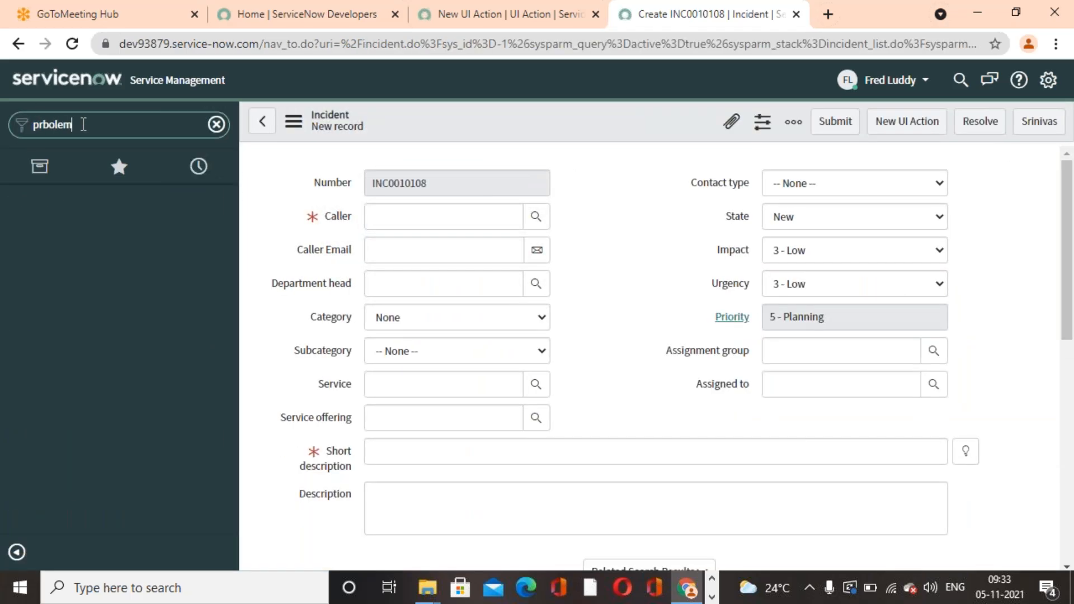
key(BackSpace)
key(BackSpace)
key(BackSpace)
key(BackSpace)
text(r)
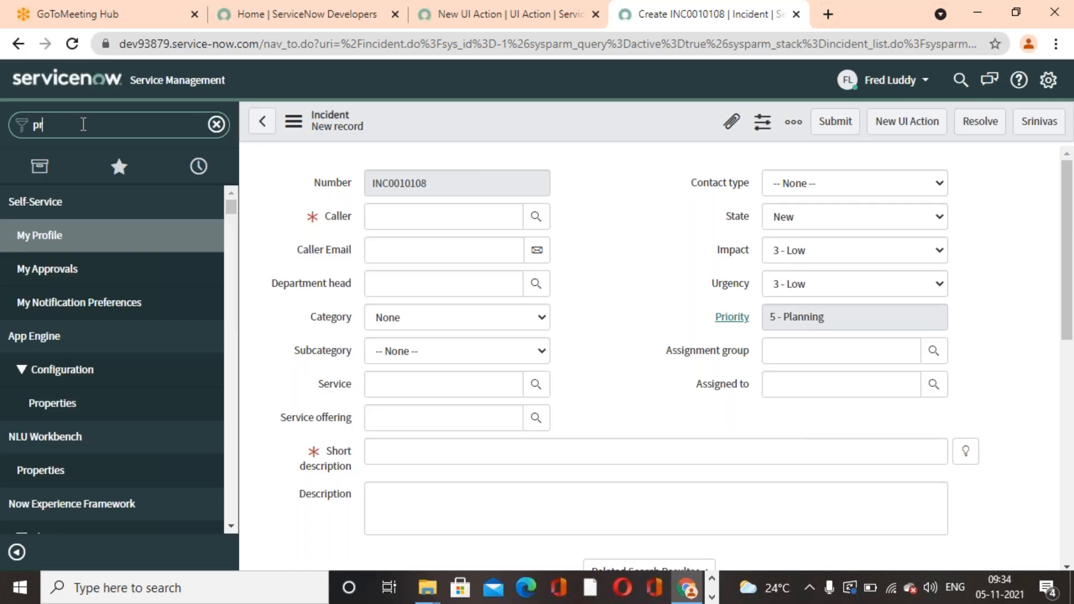
text(oblem)
click(38, 238)
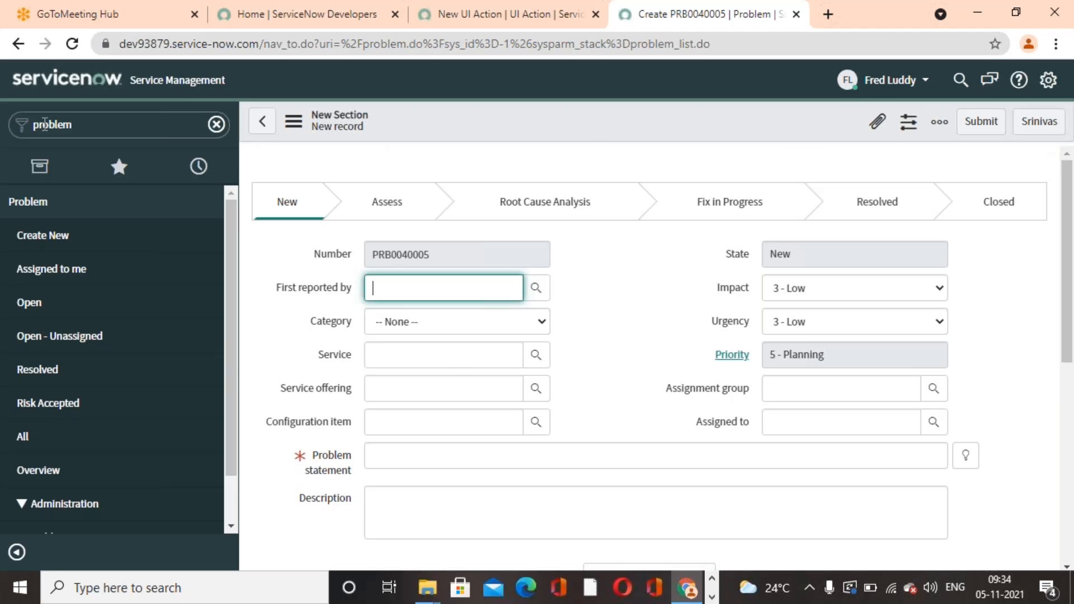
Return to the UI Actions list by filtering the navigator for "ui actions".
click(110, 124)
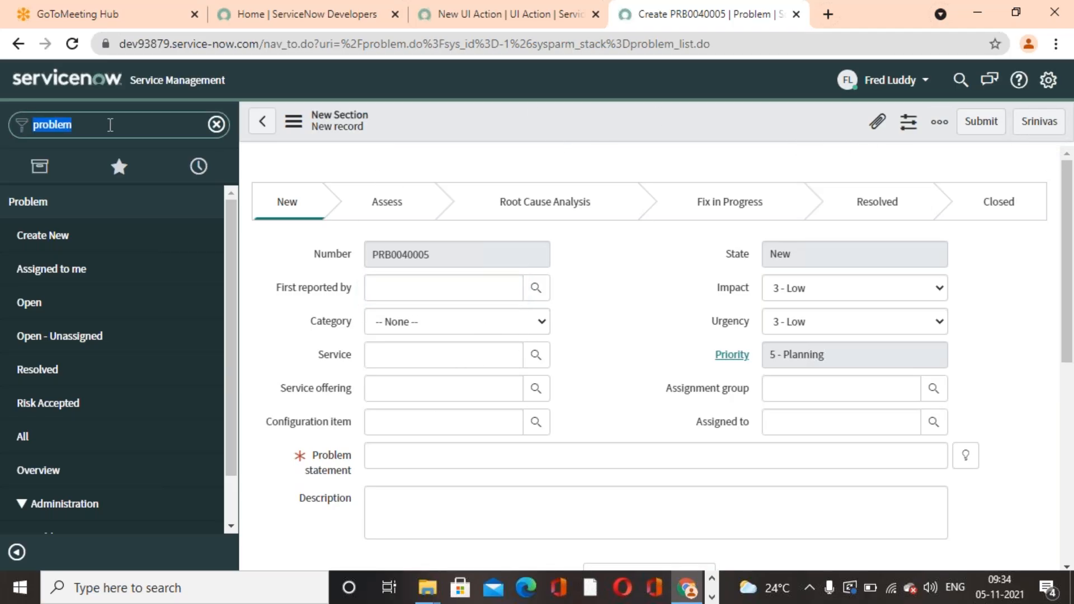
key(BackSpace)
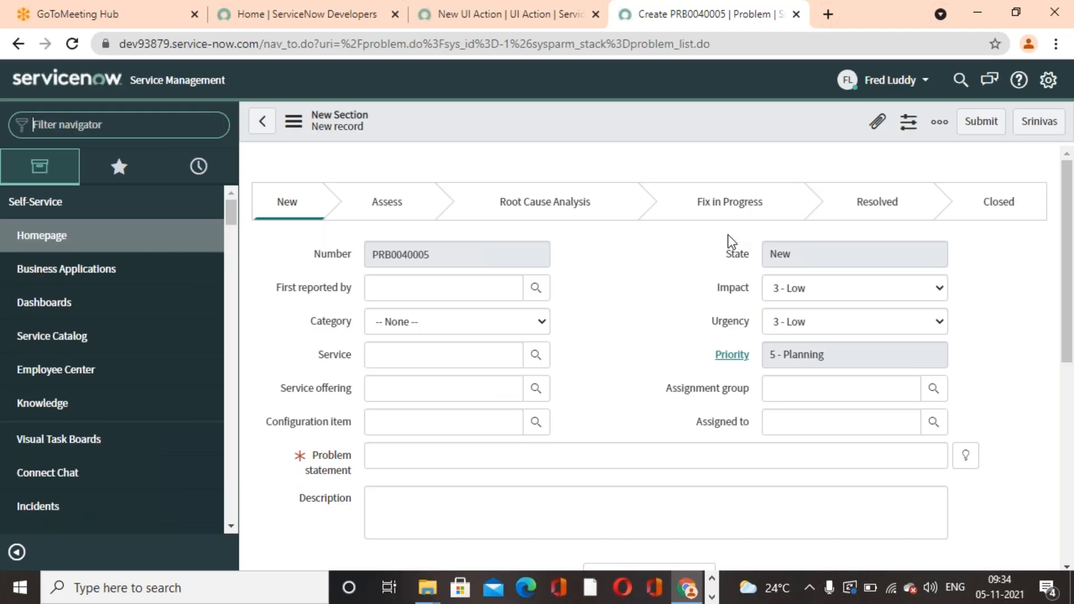
click(727, 27)
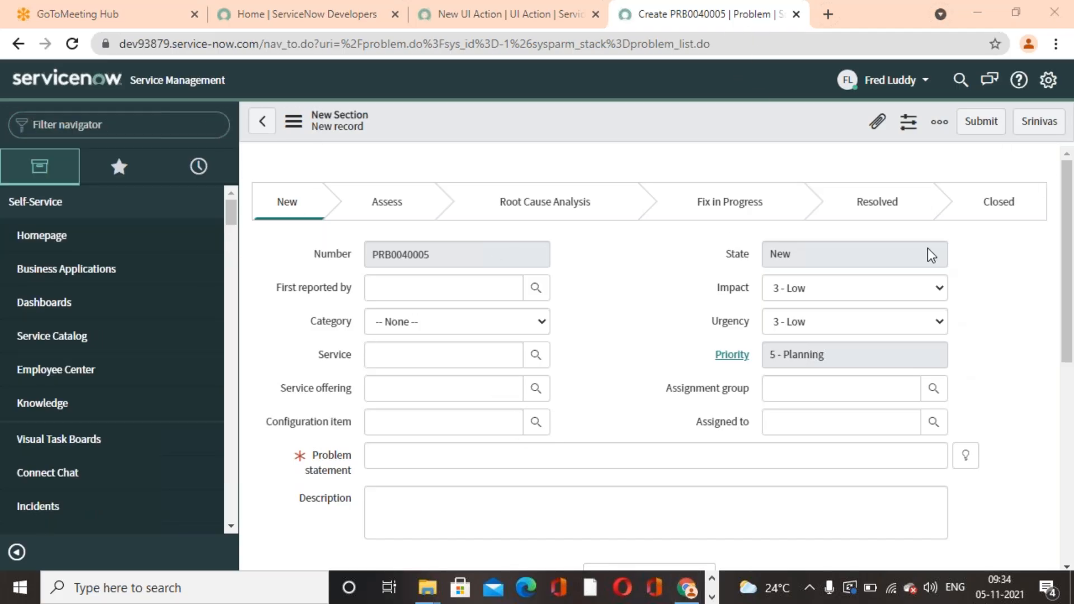
click(496, 137)
text(ui)
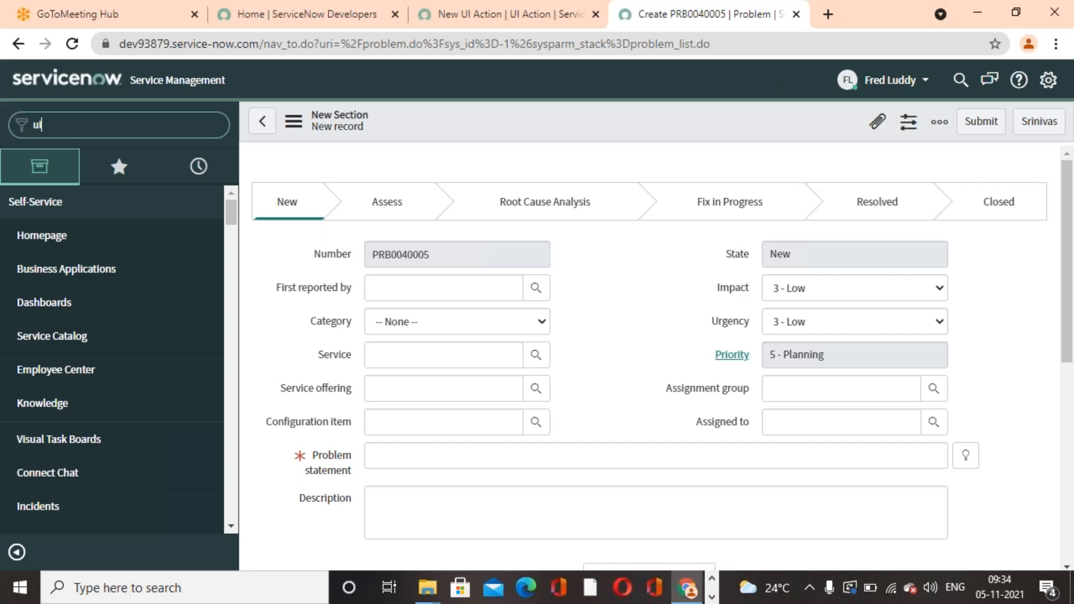
text( actions)
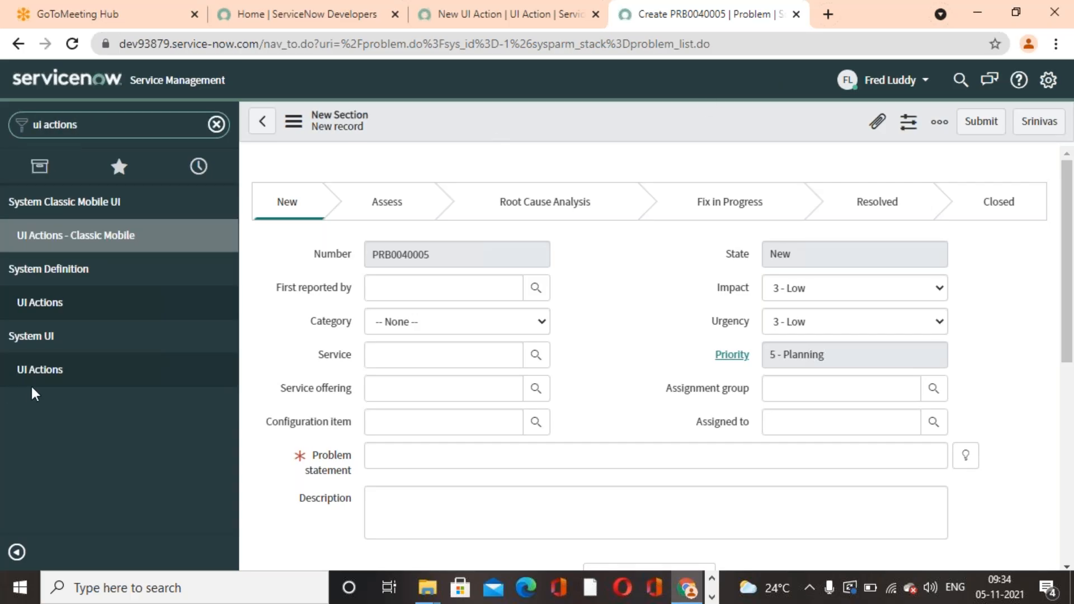
click(34, 372)
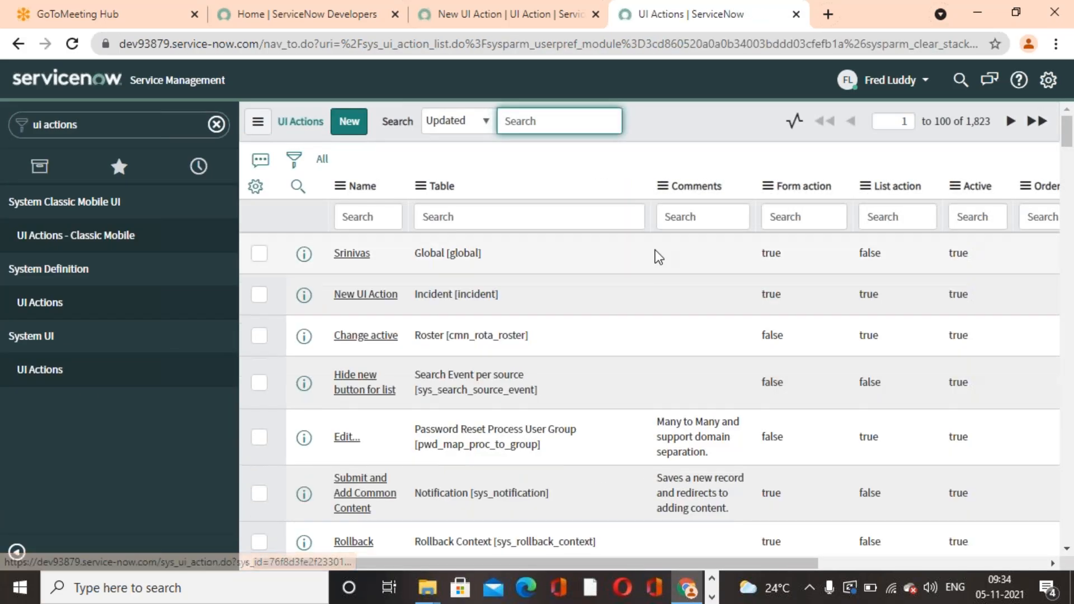
Set Active to false for both the Global test action and New UI Action directly in the list.
drag(985, 253, 981, 292)
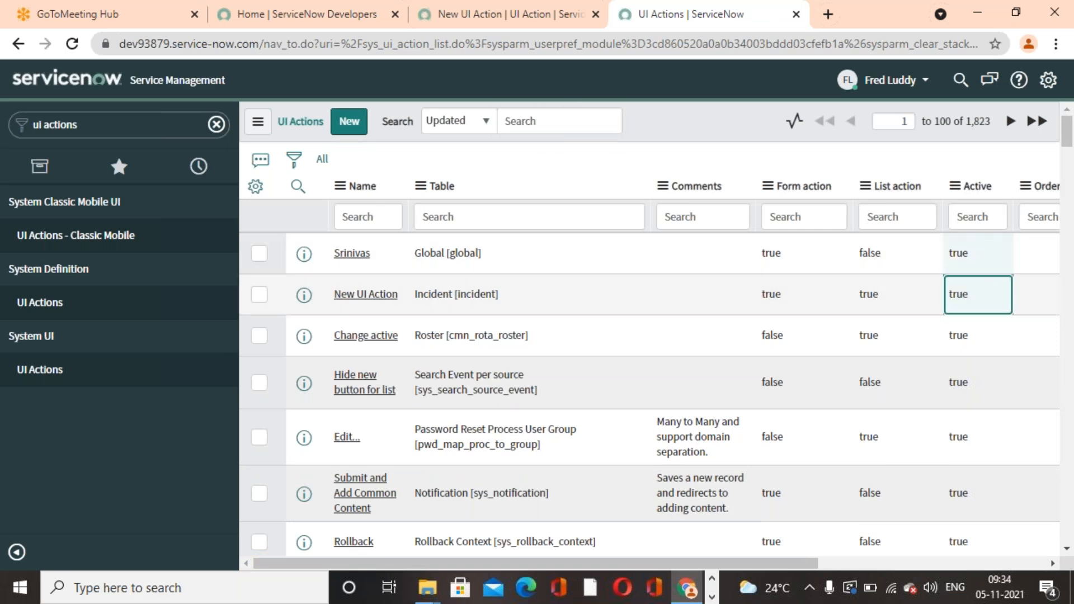
double_click(982, 295)
click(937, 295)
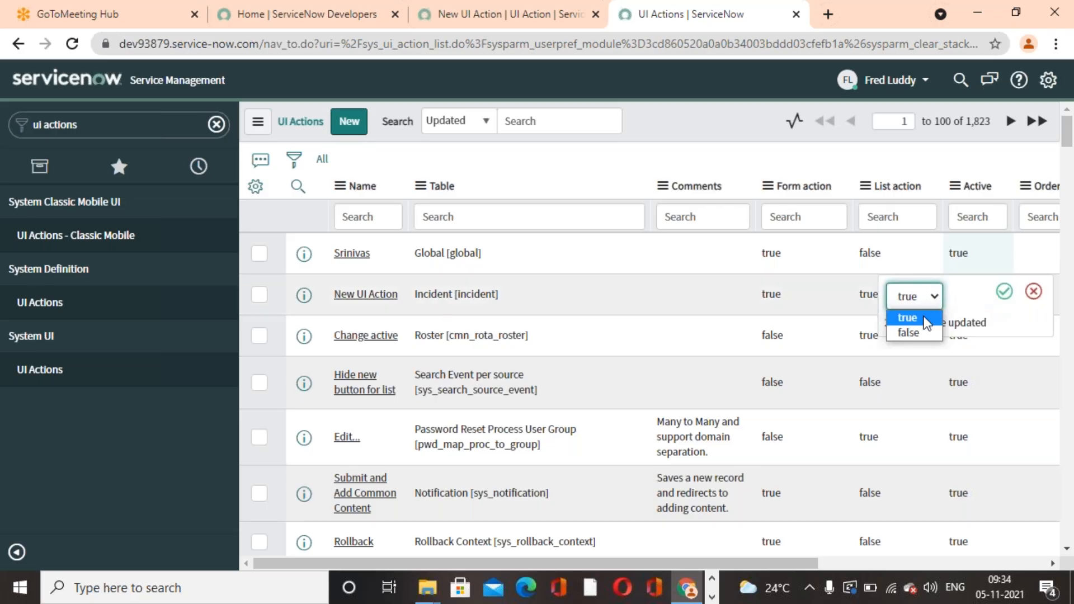
click(922, 332)
click(1004, 291)
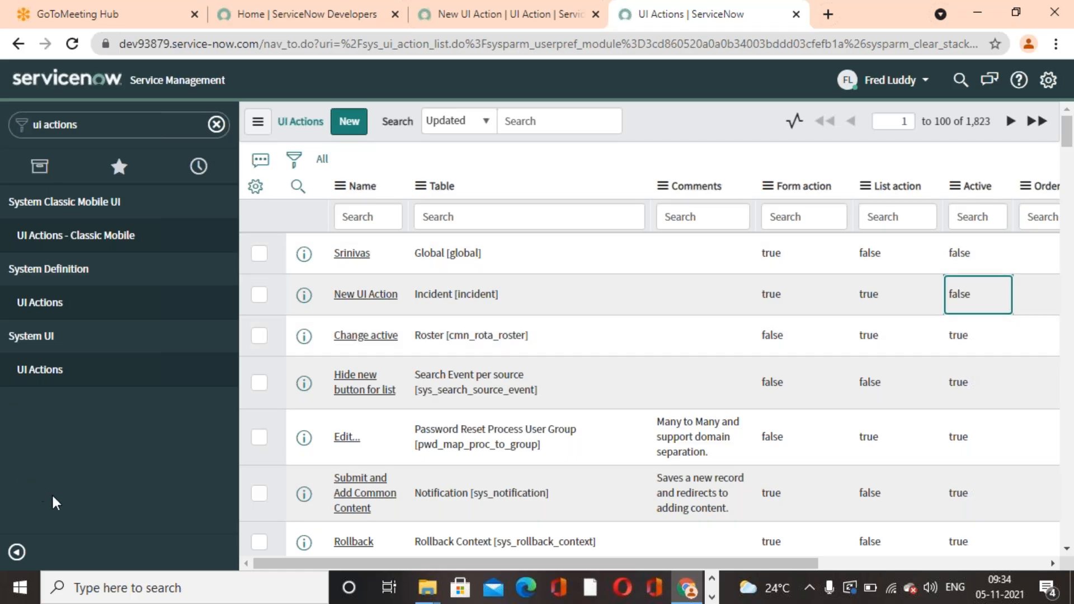
Open a new incident form and check its header for the buttons of the two deactivated UI actions.
click(217, 124)
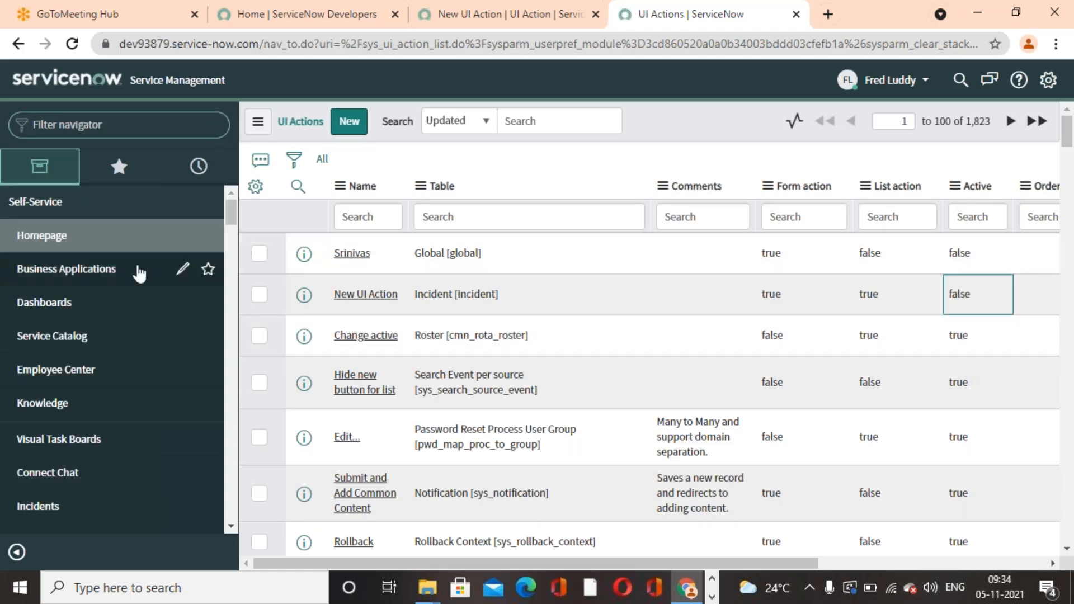
text(In)
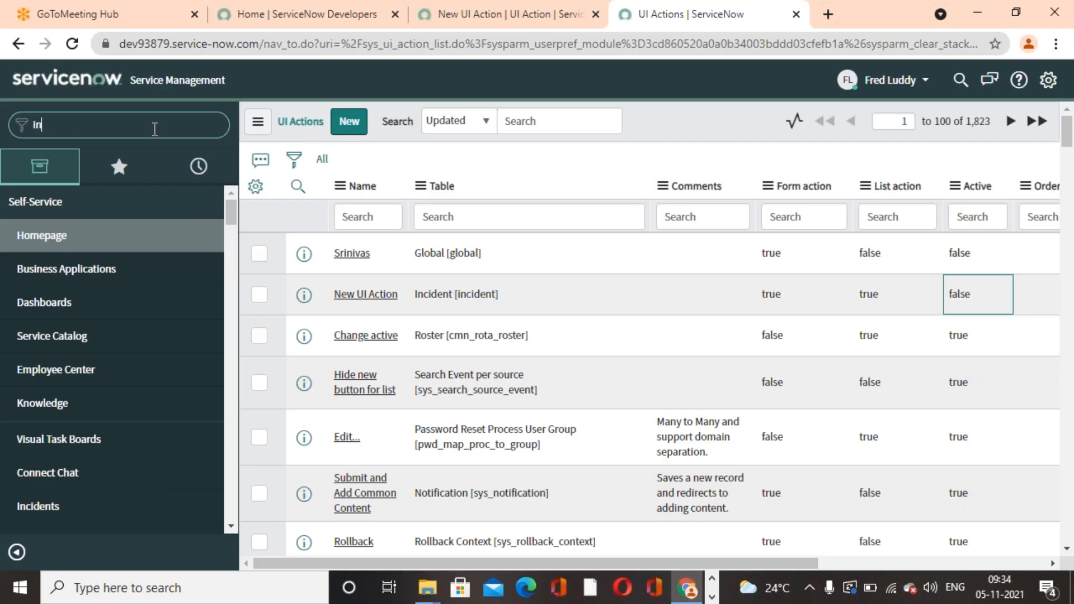
text(cidenyt)
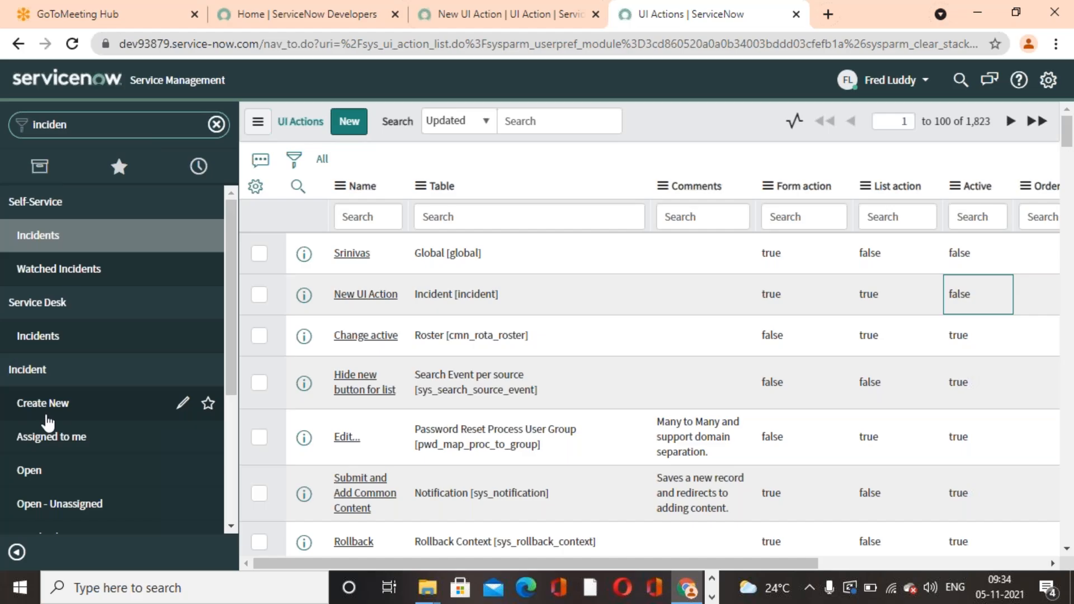
click(43, 403)
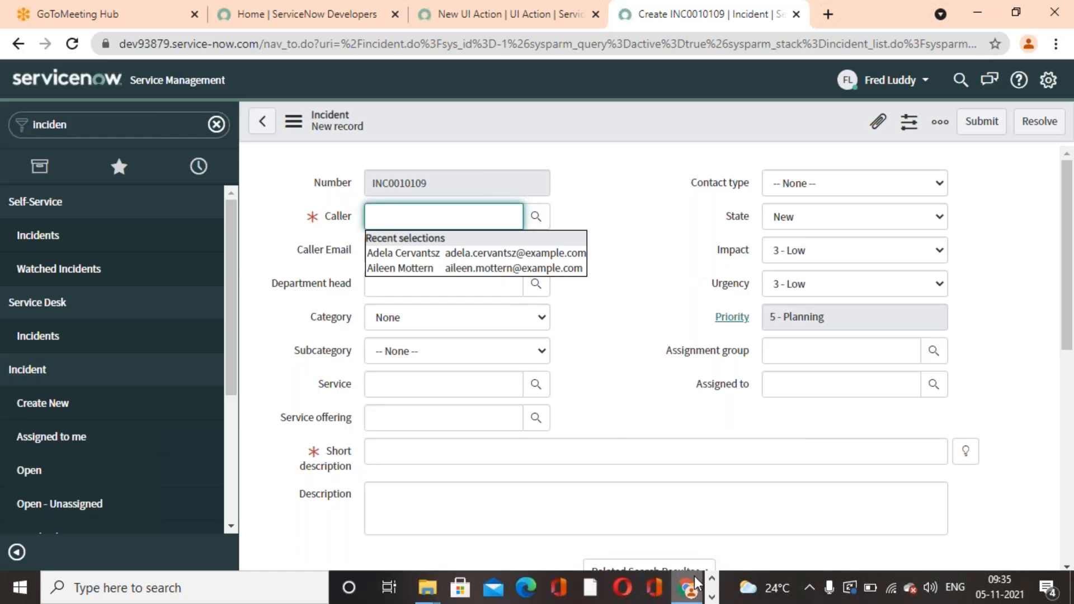
Switch to the Servicenow Development Latest Book document in Word and read the Exercise-1 requirement and the start of its procedure.
click(712, 597)
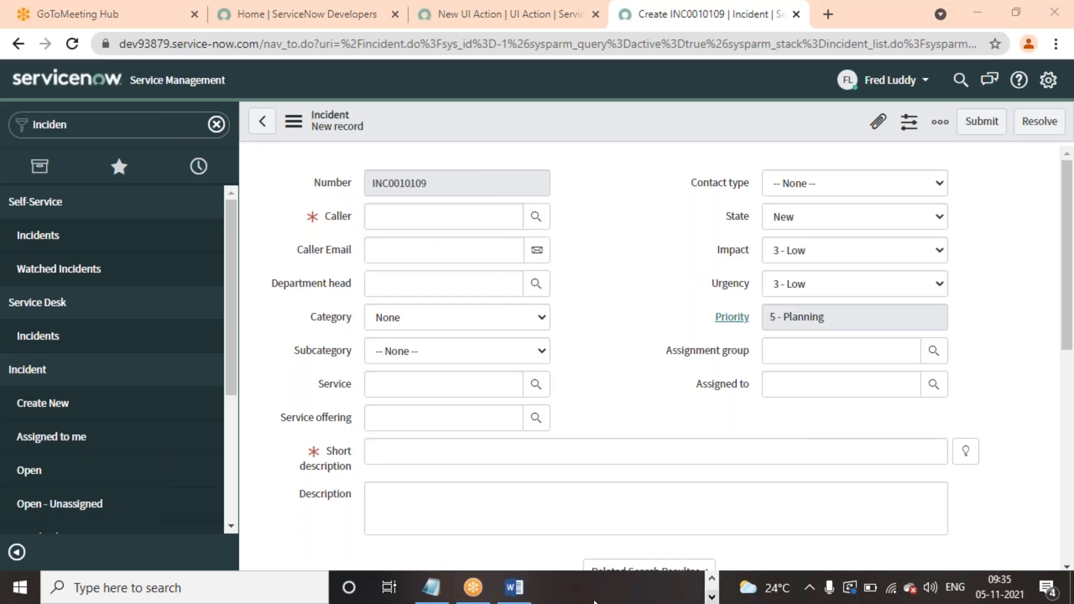
click(513, 587)
scroll(643, 330, down, 3)
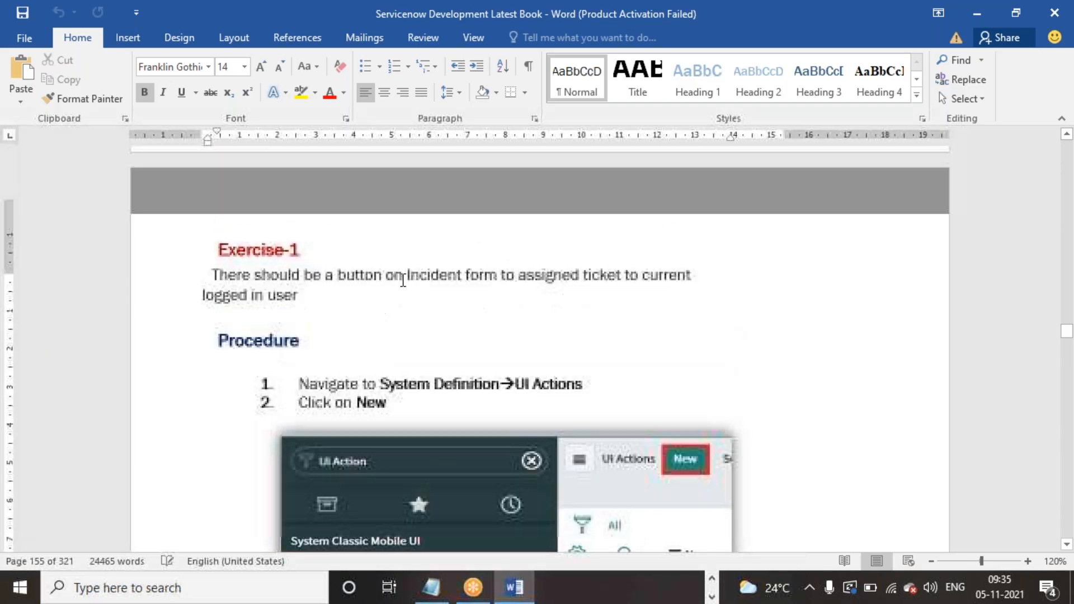
scroll(347, 313, up, 1)
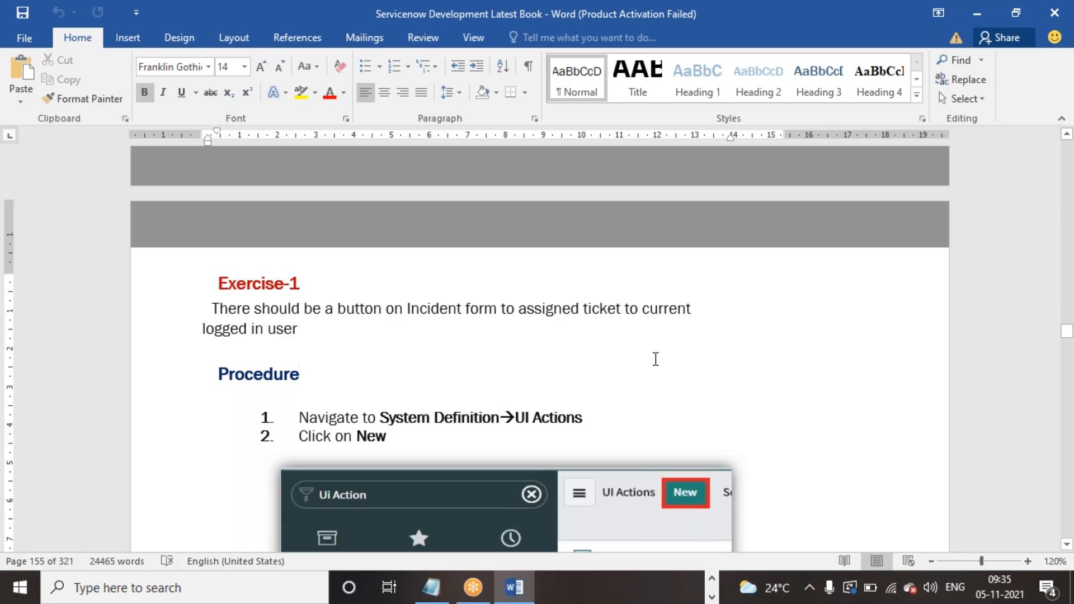
scroll(655, 359, down, 1)
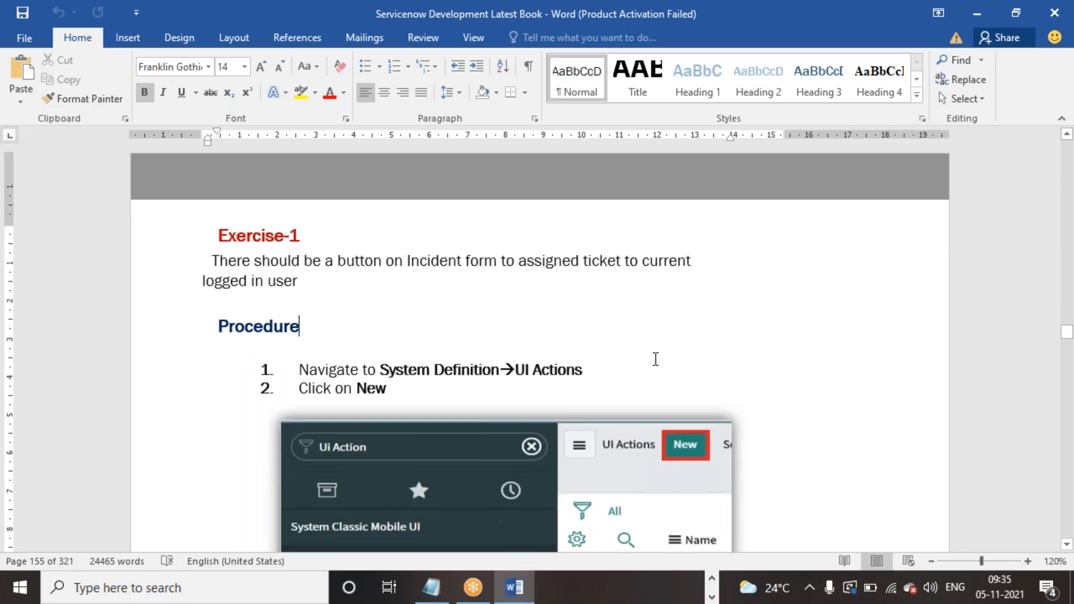
click(712, 596)
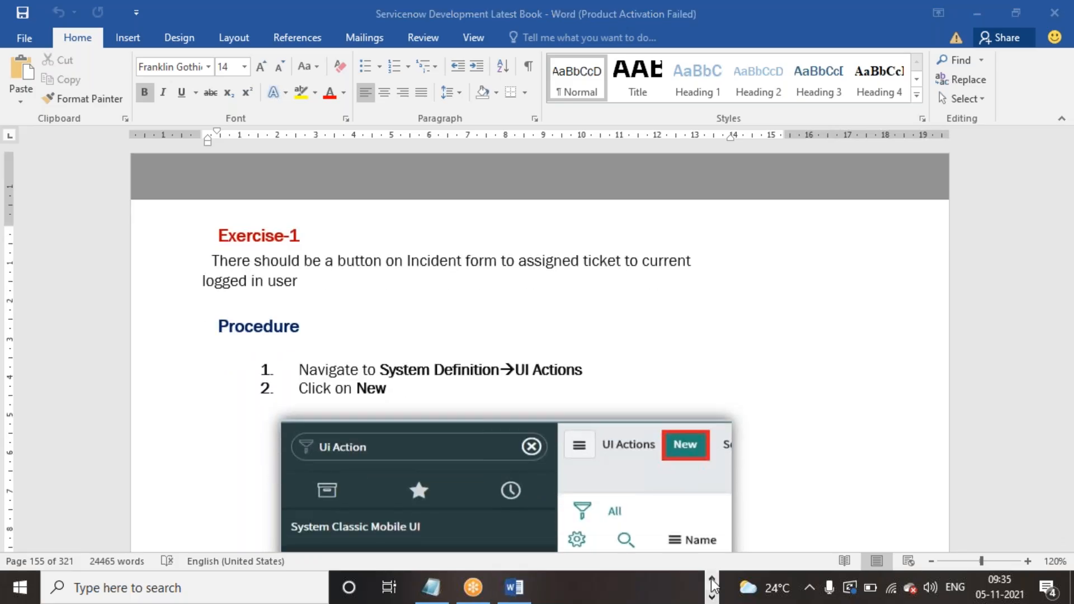
Switch to ServiceNow in the browser and open the list of all incidents.
click(687, 587)
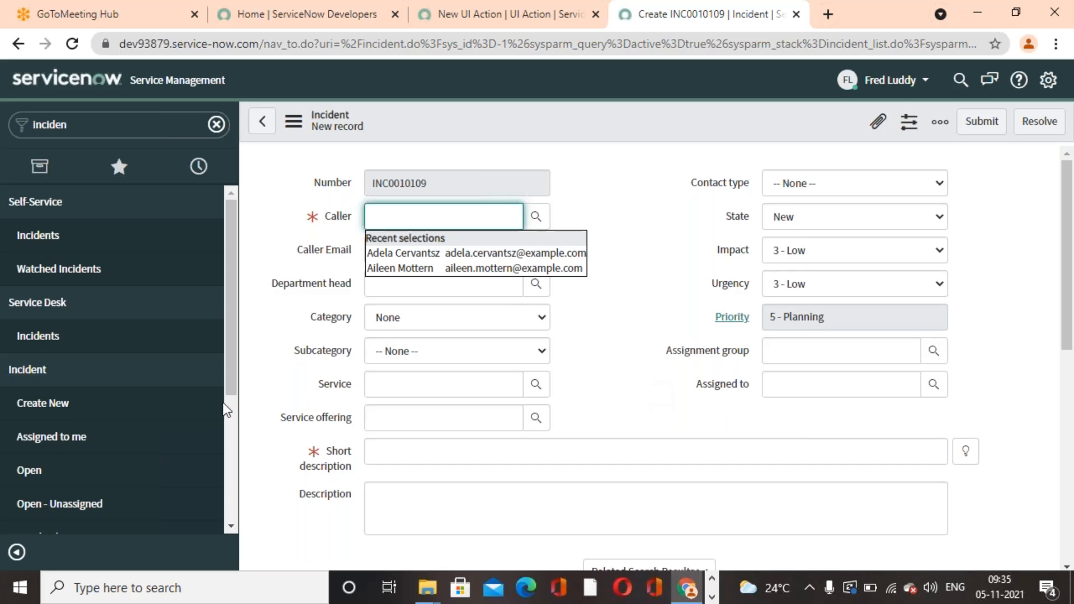
scroll(79, 453, down, 2)
click(42, 487)
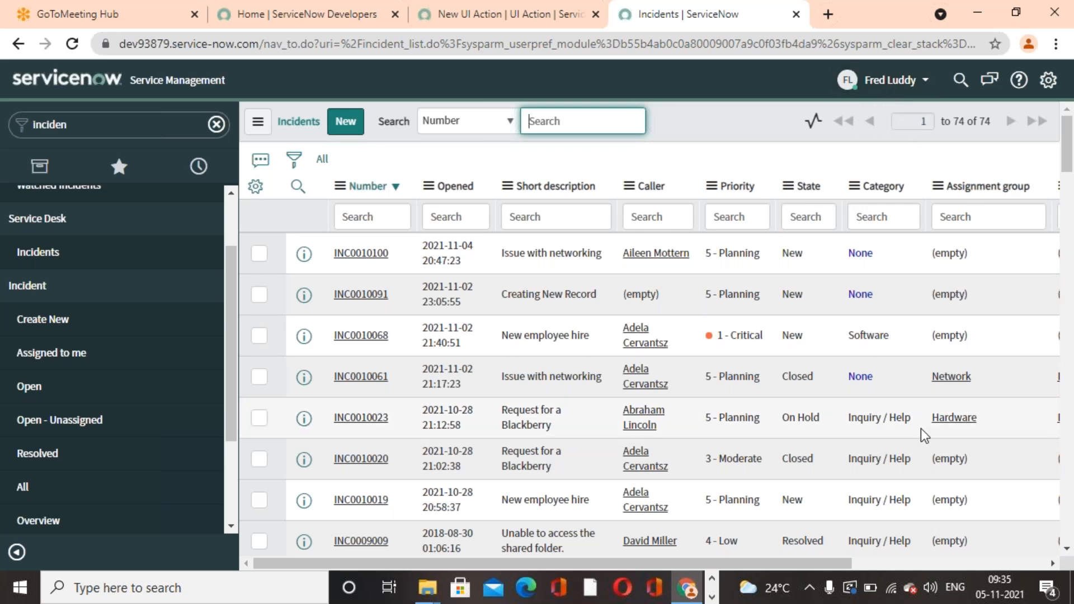
Assign incident INC0008001 to the current user directly from the list, and show the incidents assigned to me.
scroll(921, 429, down, 2)
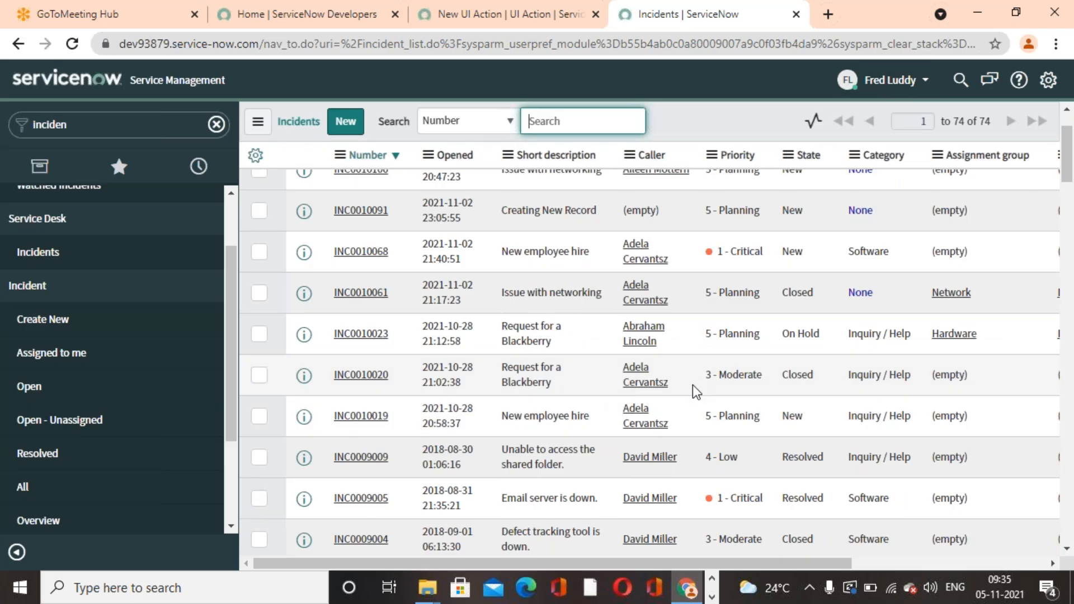
scroll(694, 391, down, 3)
scroll(694, 390, down, 4)
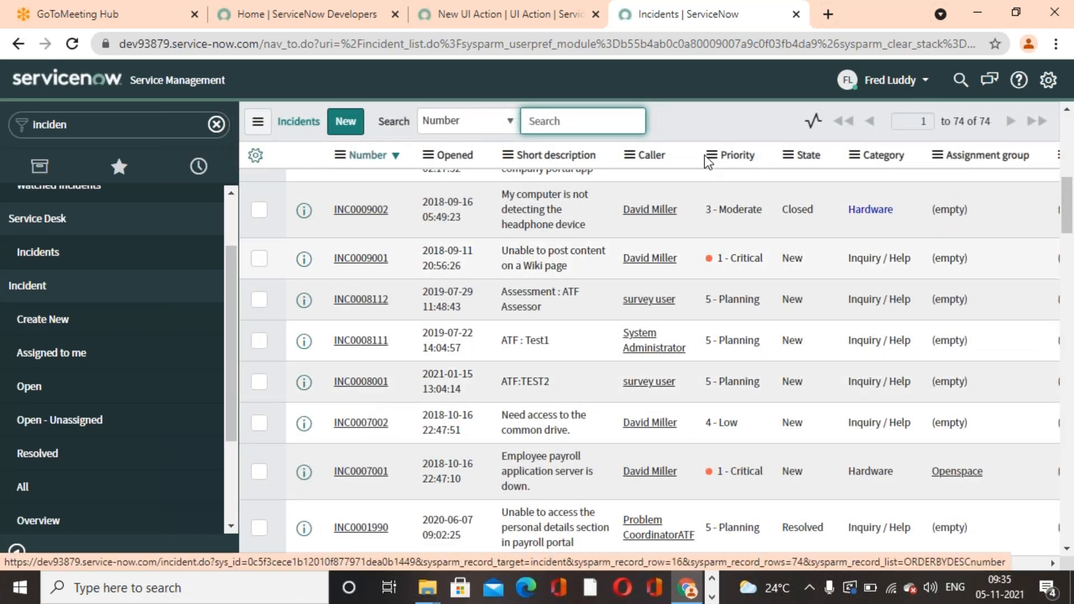
right_click(665, 383)
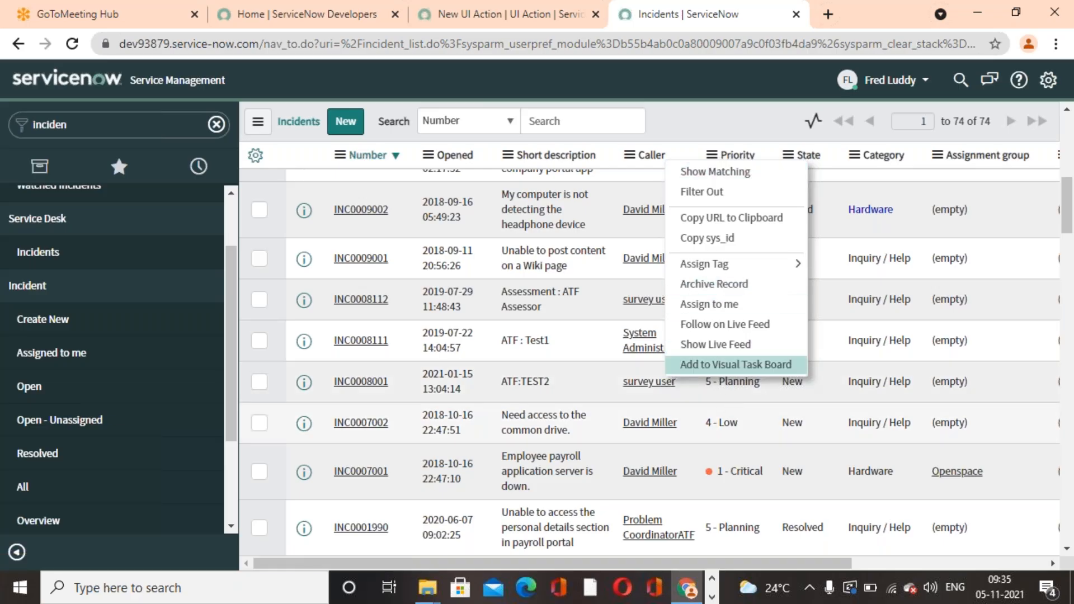
click(726, 307)
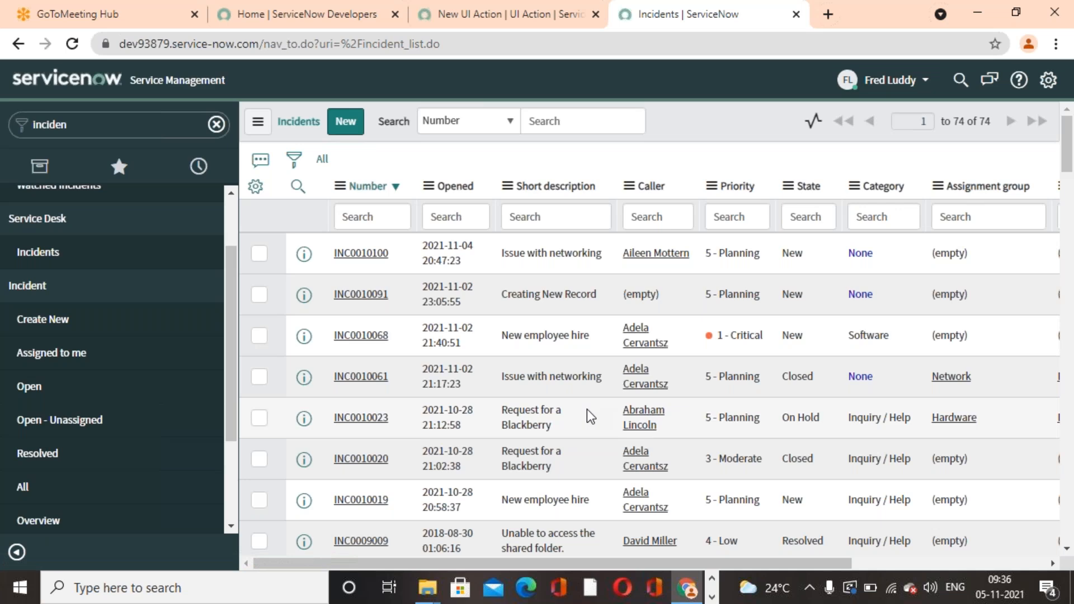
click(52, 352)
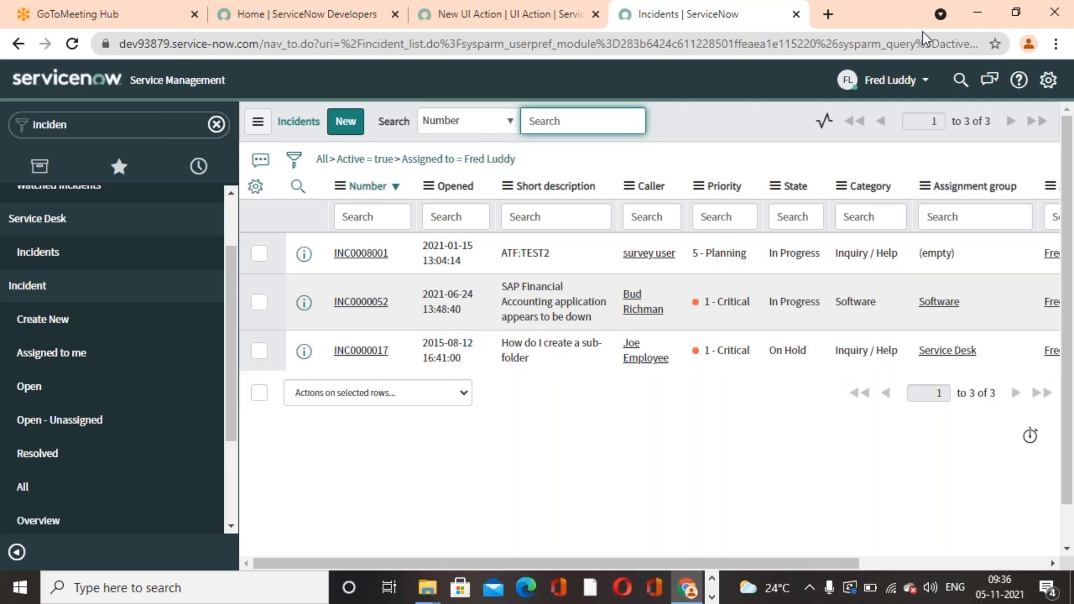
From the list of all incidents, assign INC0009001 to the current user and show the incidents assigned to me.
click(62, 492)
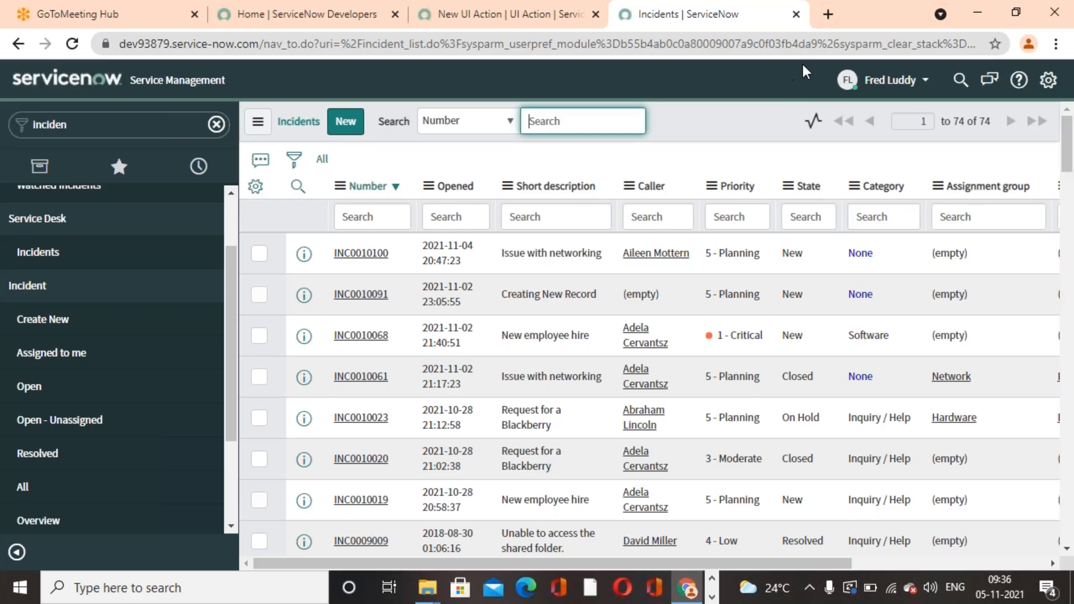
scroll(743, 336, down, 2)
scroll(655, 346, down, 5)
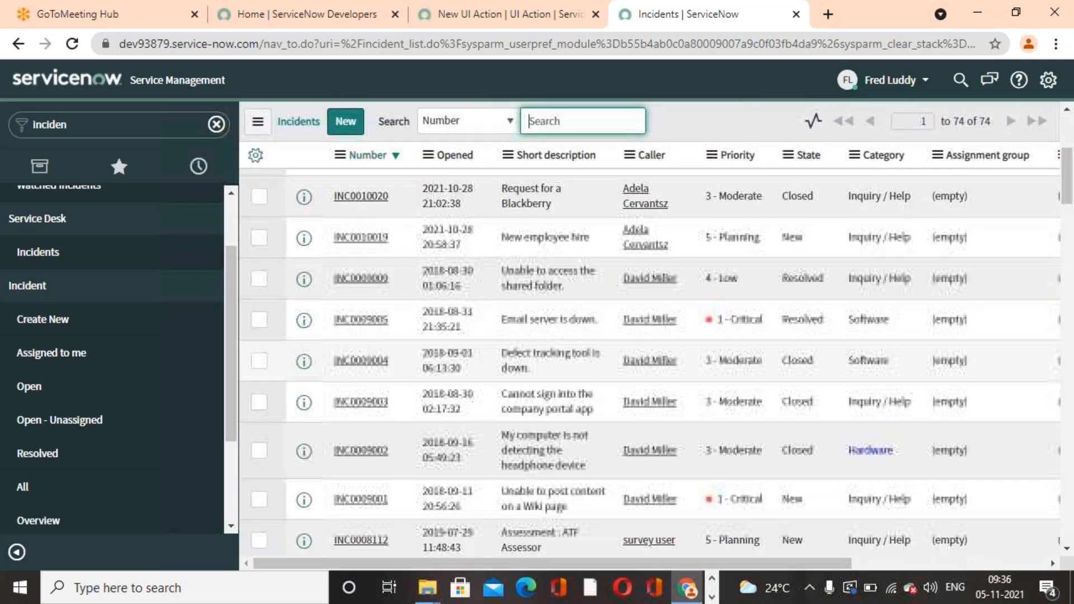
scroll(455, 363, down, 3)
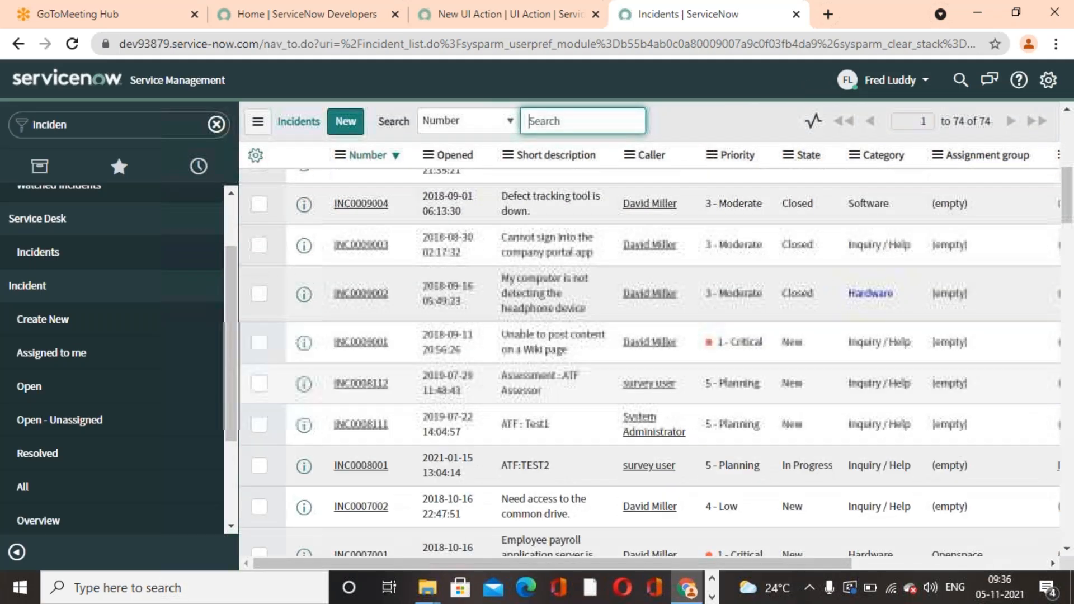
right_click(376, 351)
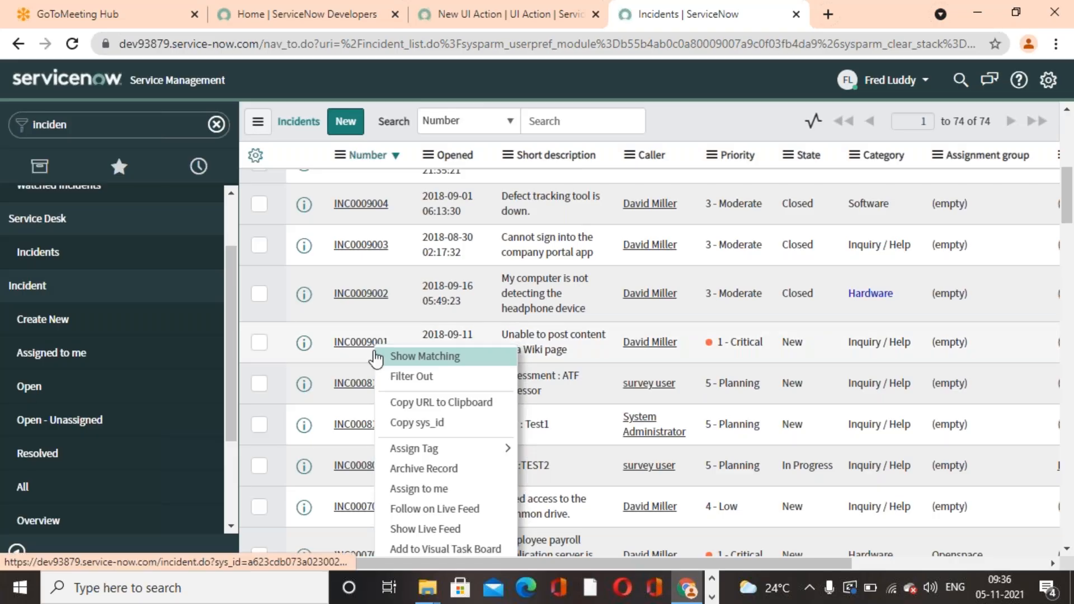
click(446, 489)
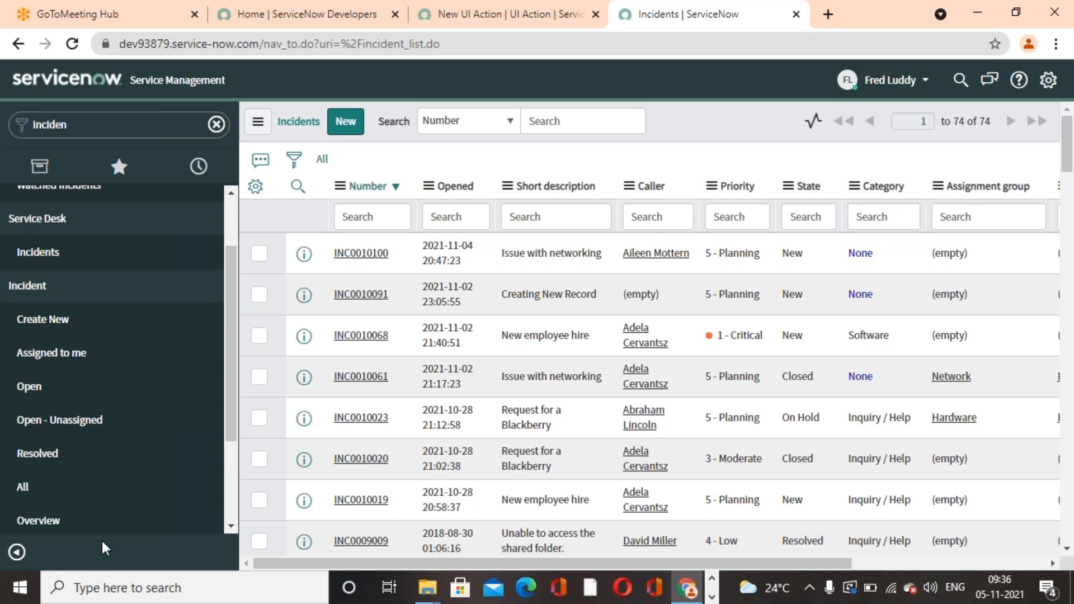
click(189, 352)
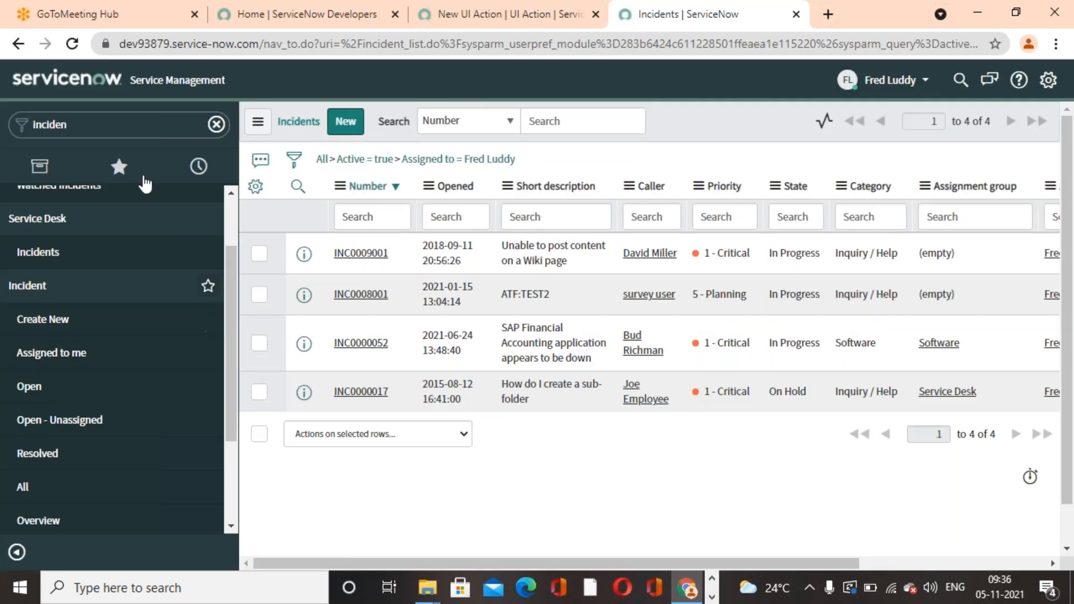
Find "ui actions" in the navigator and open the UI Actions list under System UI.
click(116, 131)
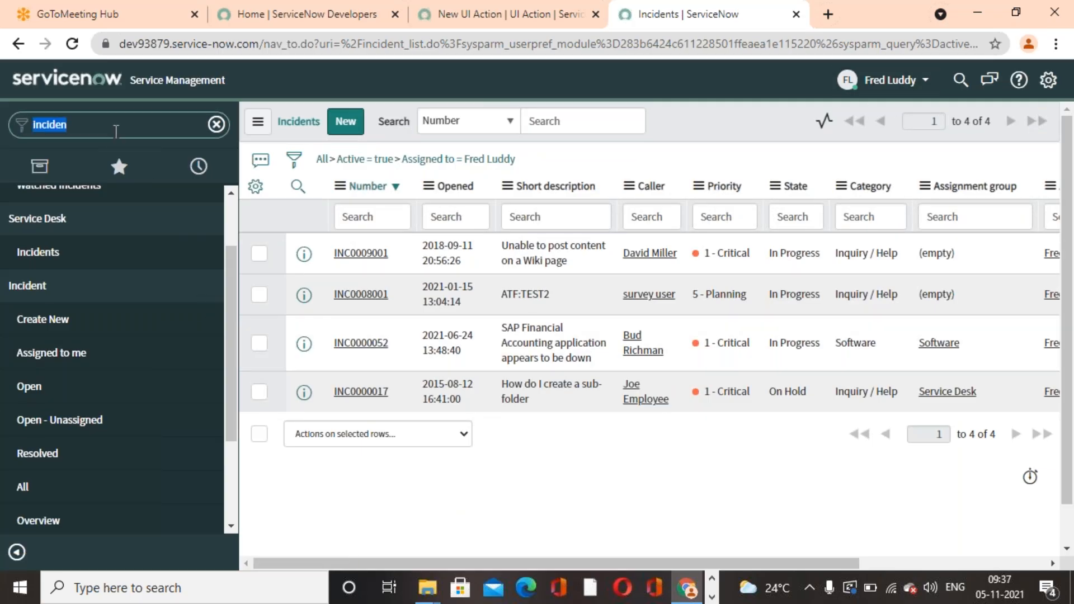
text(ui action)
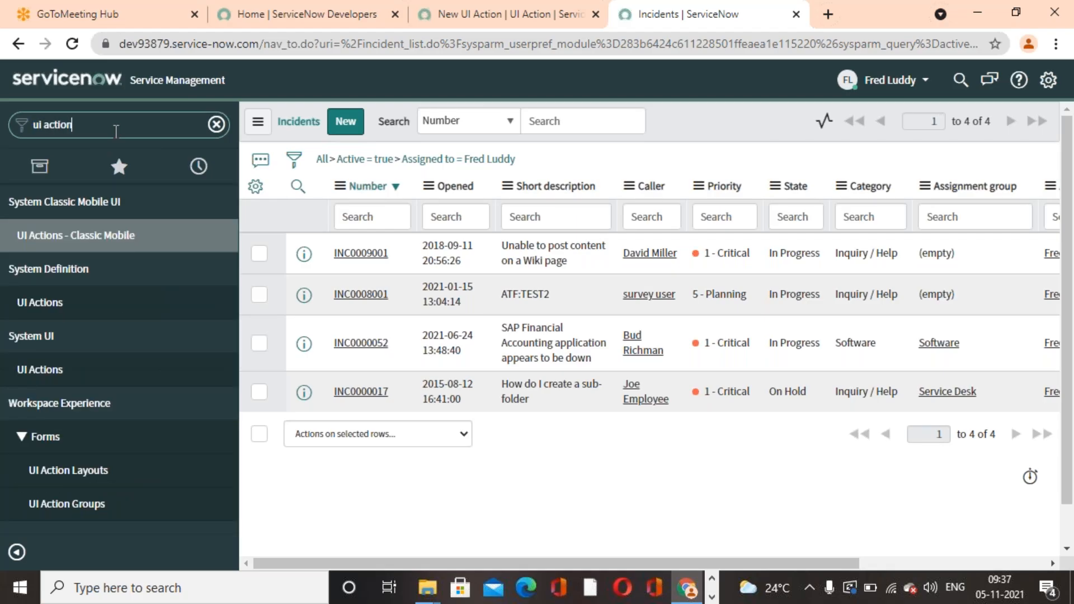
text(s)
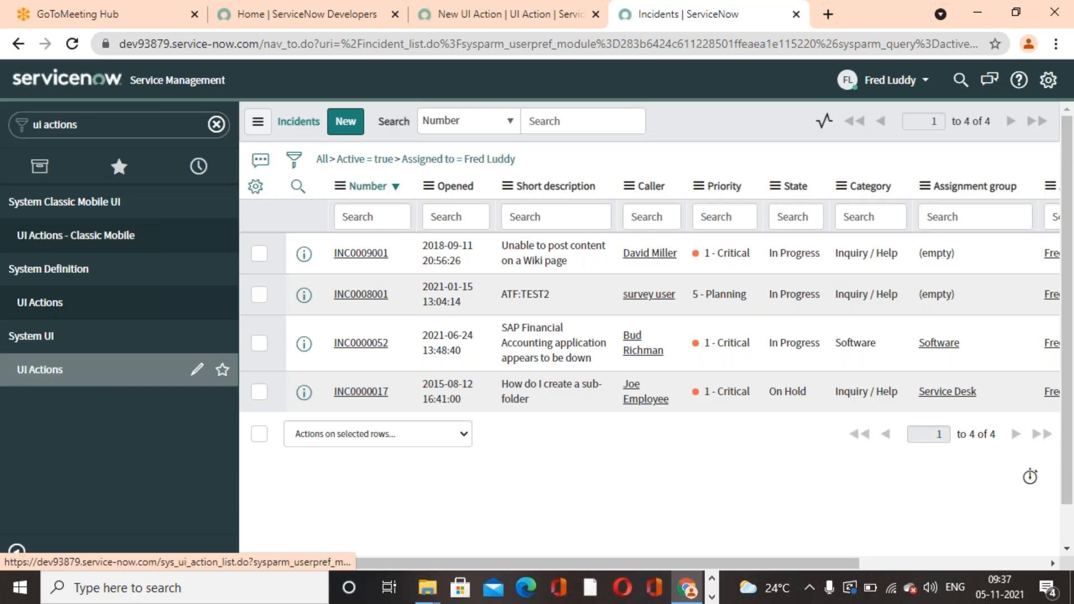
click(67, 369)
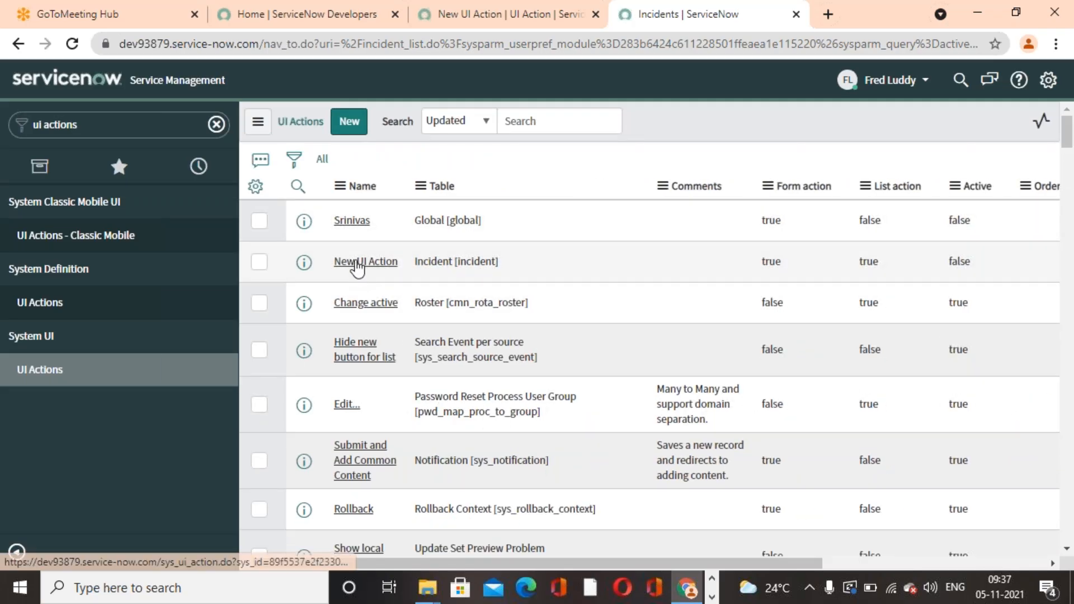
Filter the UI actions by table "incident" and open the "Assign to me" action meant for the list context menu.
click(300, 188)
click(460, 205)
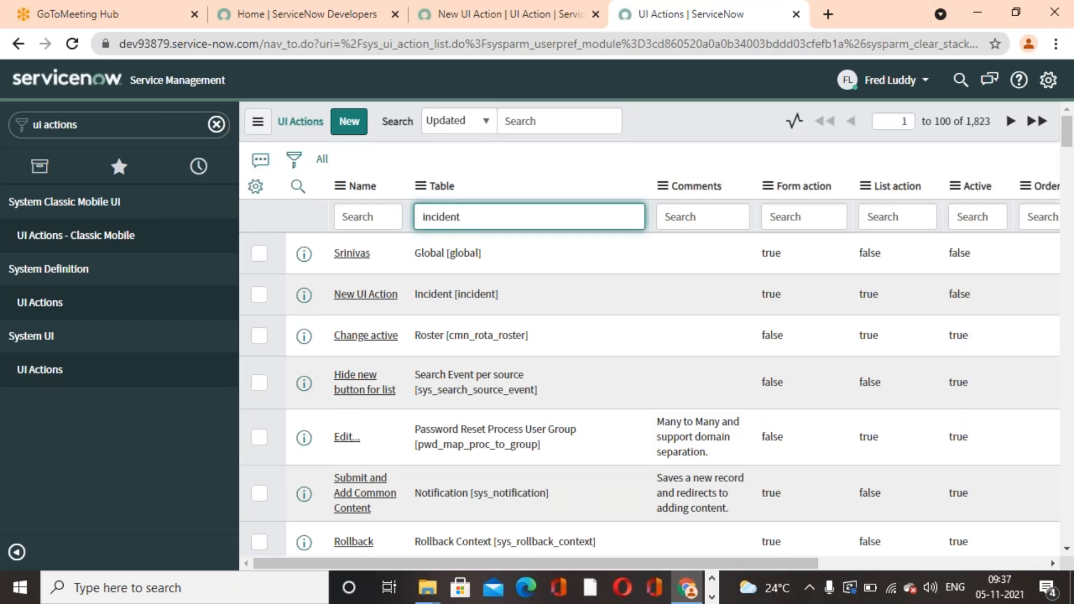
key(Return)
scroll(400, 418, down, 9)
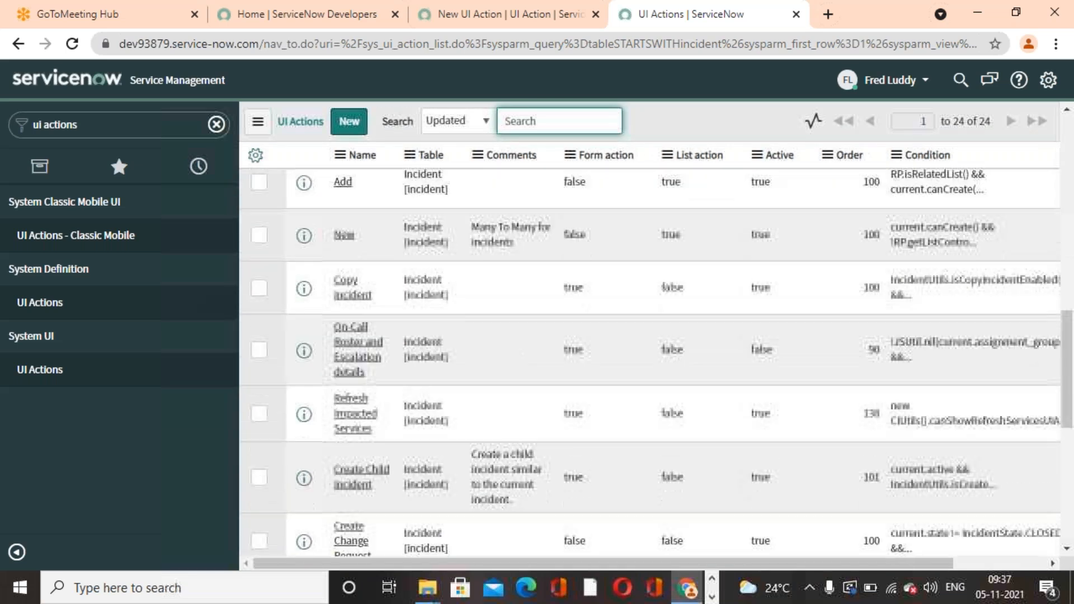
scroll(649, 362, down, 6)
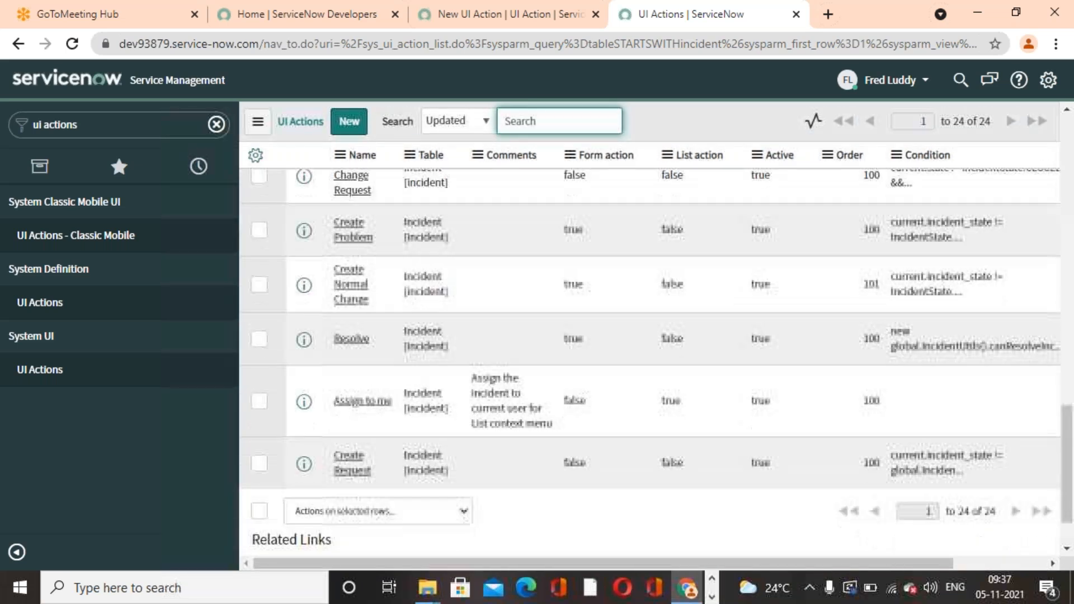
scroll(371, 347, down, 1)
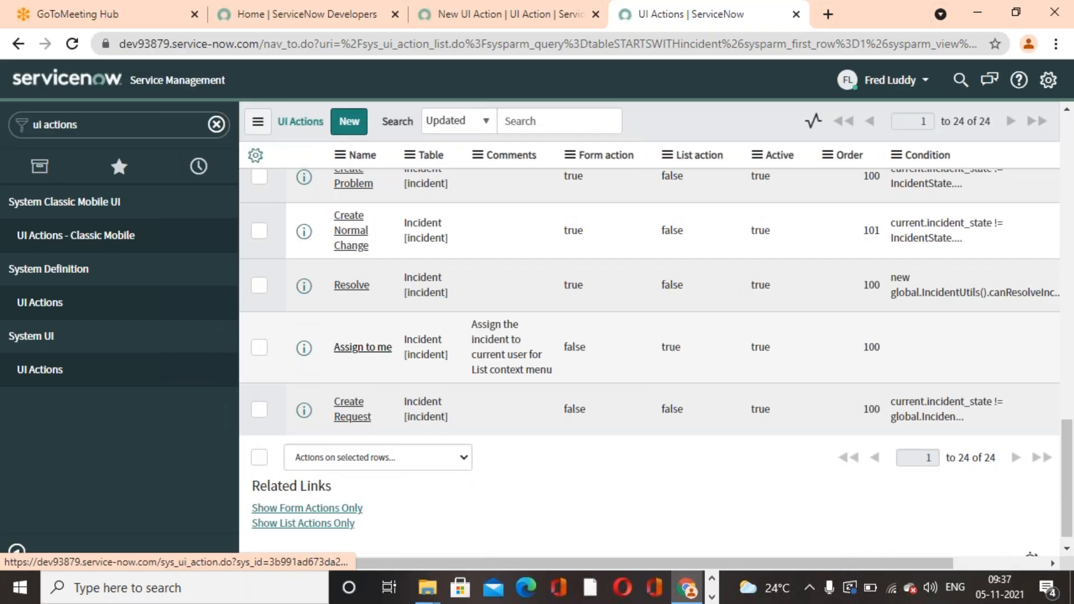
click(362, 348)
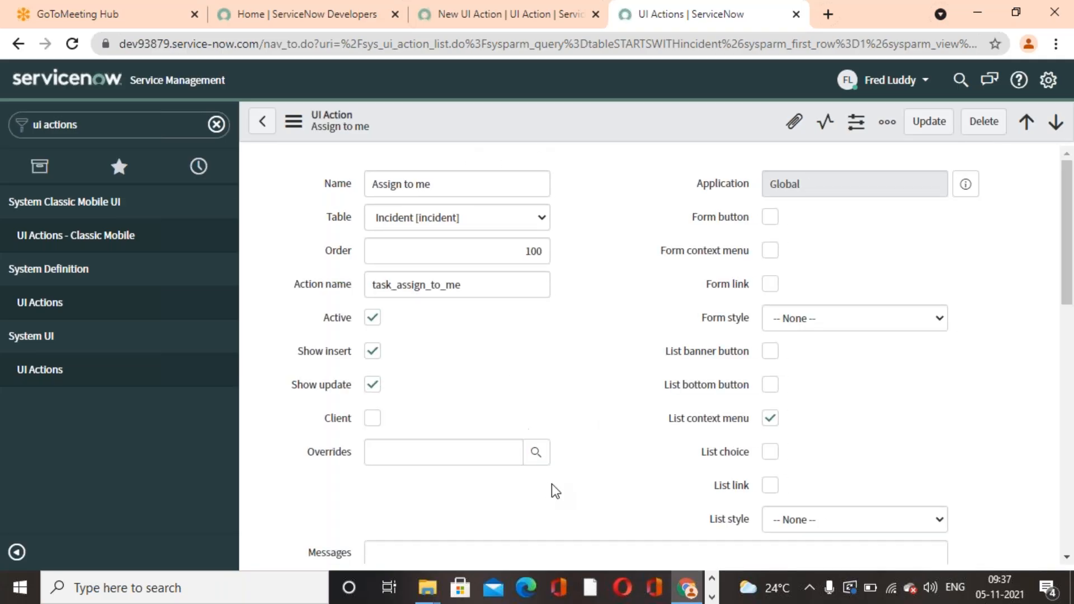
Review the settings and script of the "Assign to me" UI action, and return to the filtered list.
scroll(617, 370, down, 3)
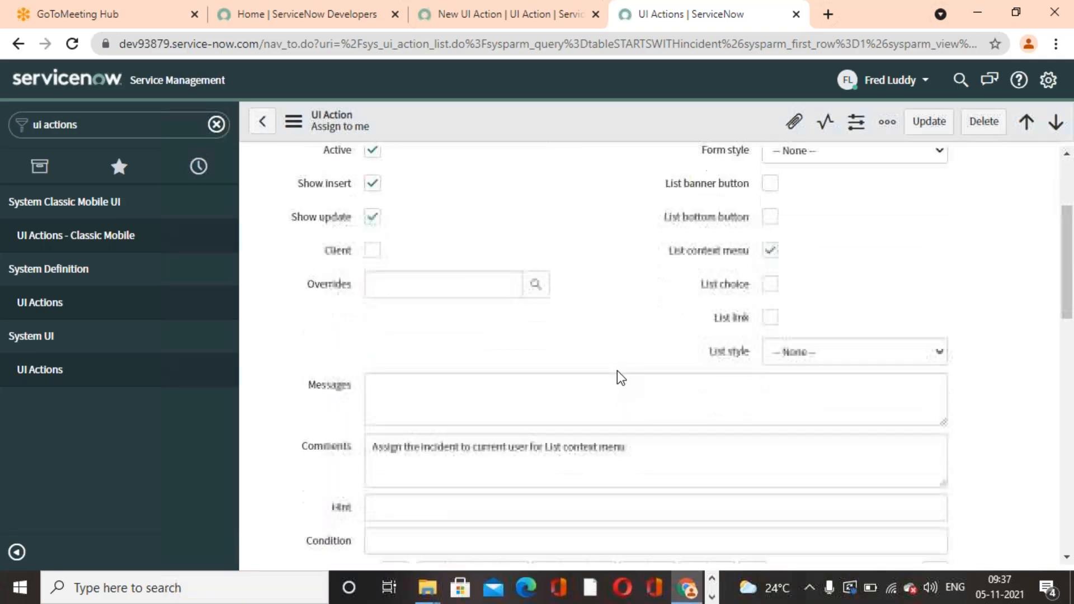
scroll(616, 370, down, 8)
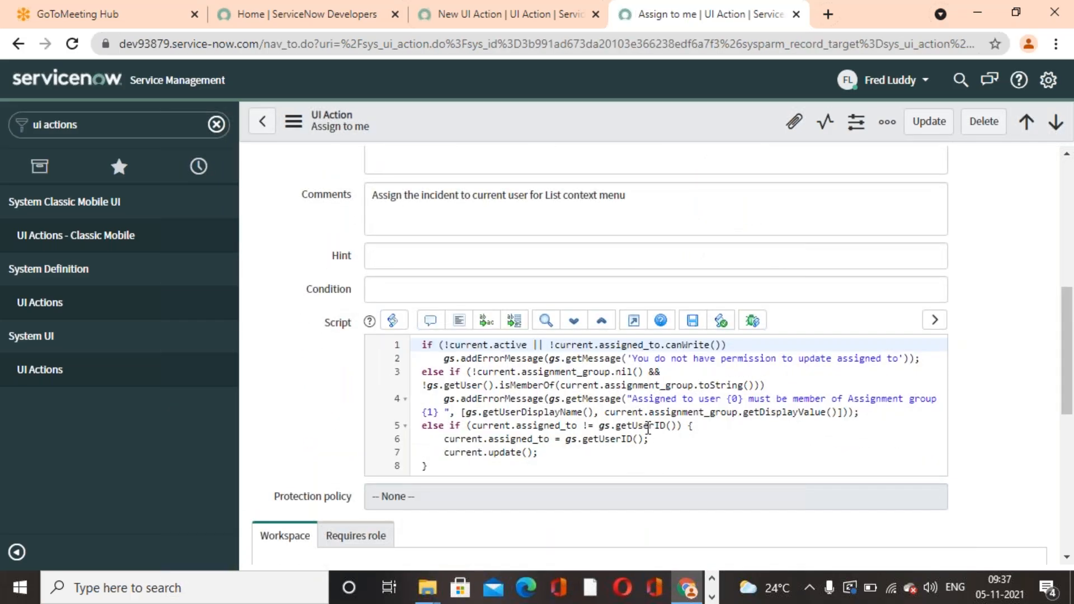
scroll(599, 408, down, 3)
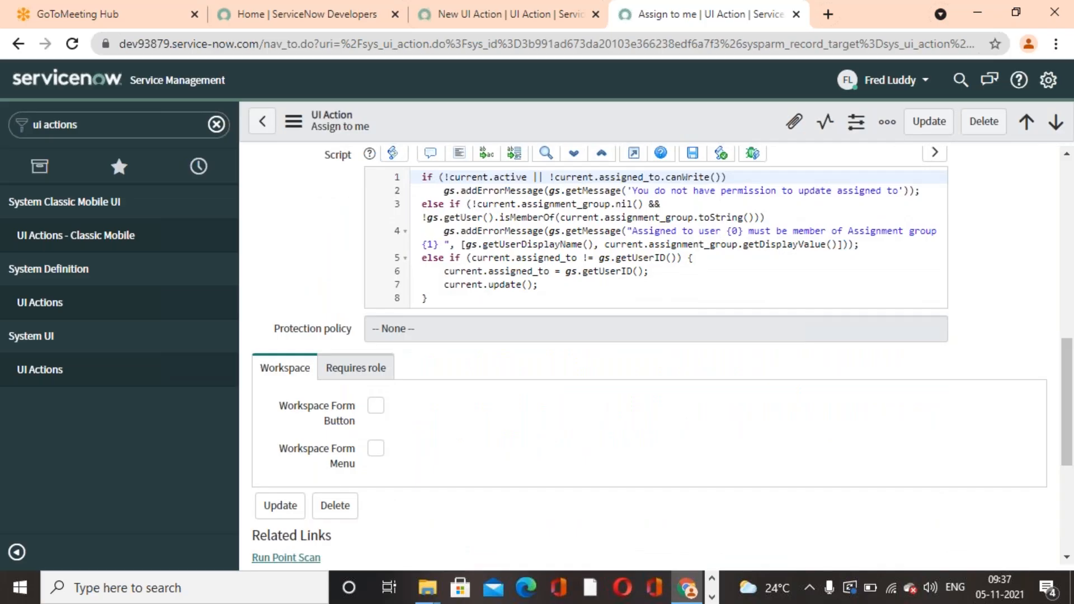
scroll(649, 356, up, 2)
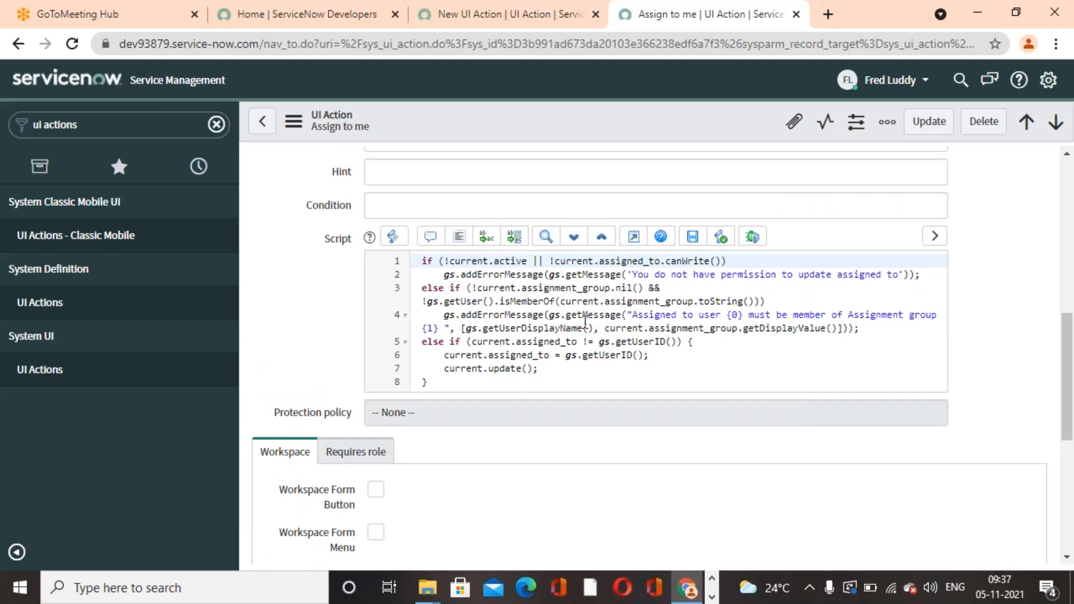
scroll(586, 335, up, 8)
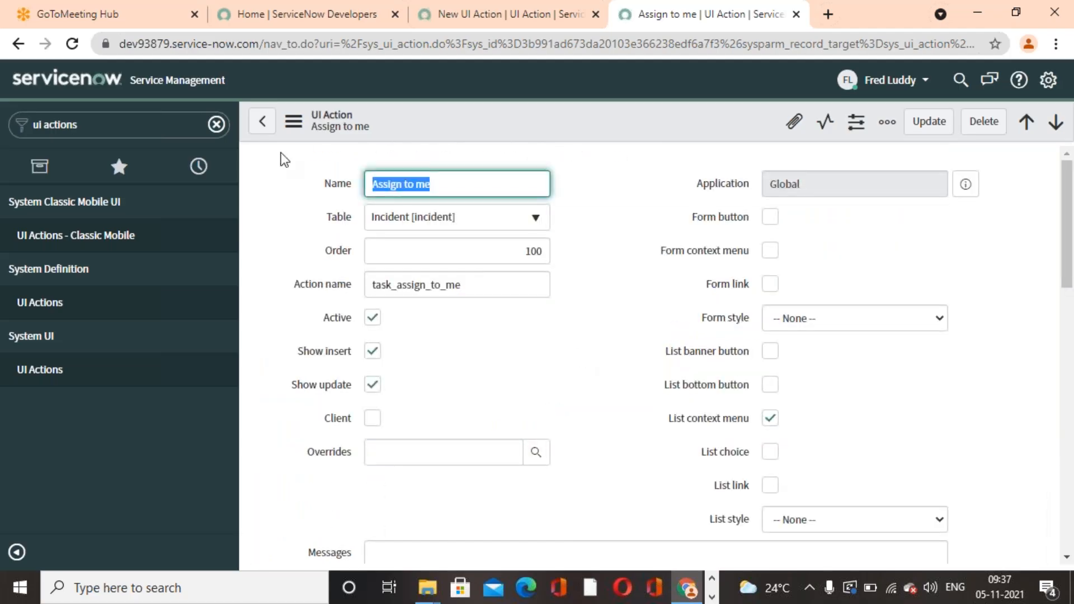
click(262, 120)
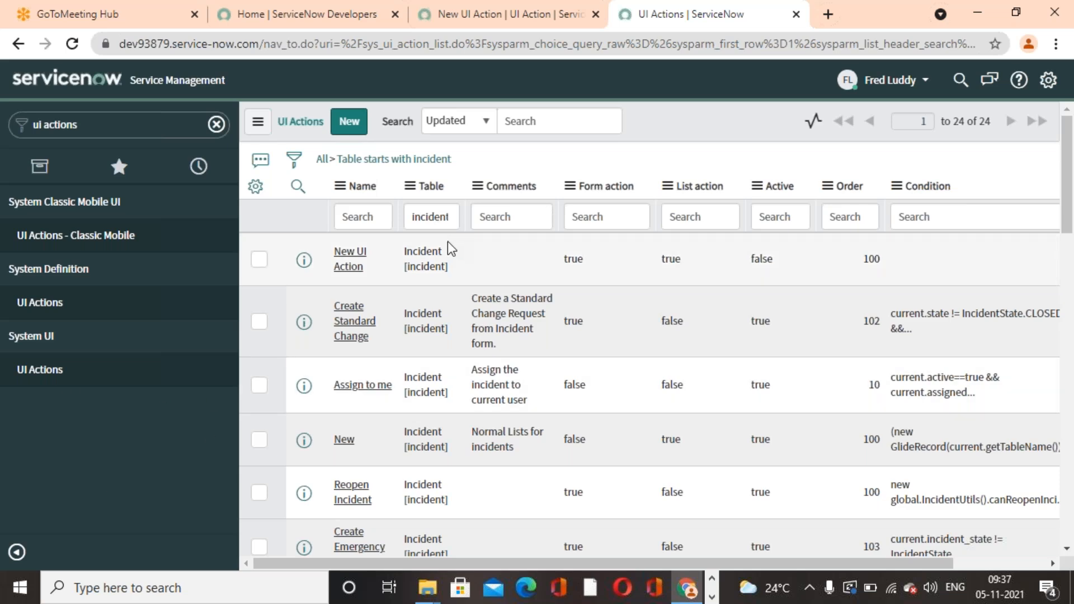
Reopen the list context menu "Assign to me" UI action of the Incident table and delete the record.
scroll(389, 454, down, 5)
scroll(389, 454, down, 10)
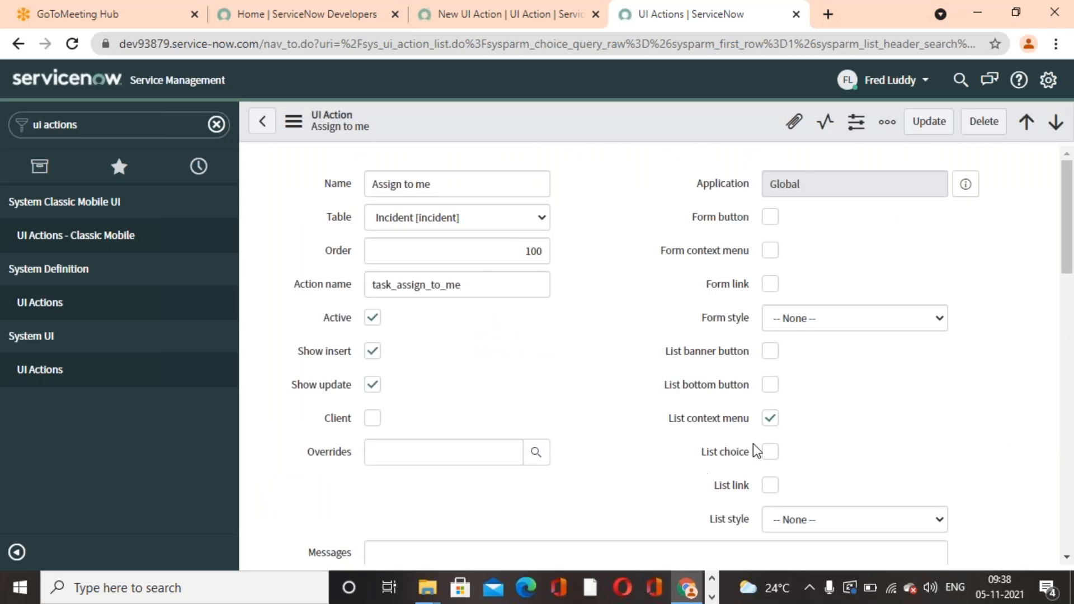
scroll(766, 425, down, 1)
scroll(764, 406, down, 1)
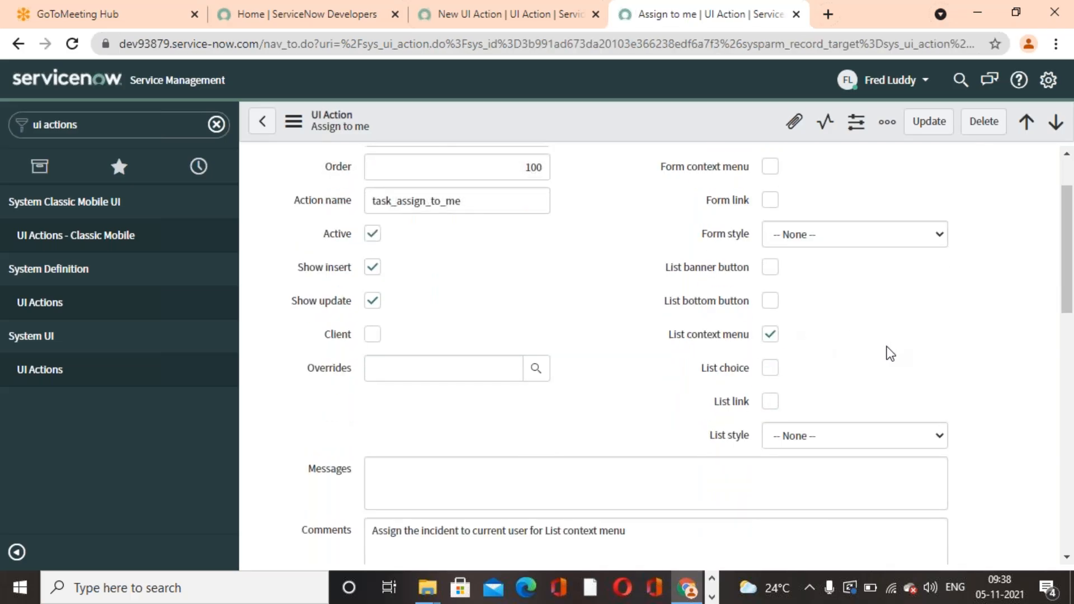
click(985, 123)
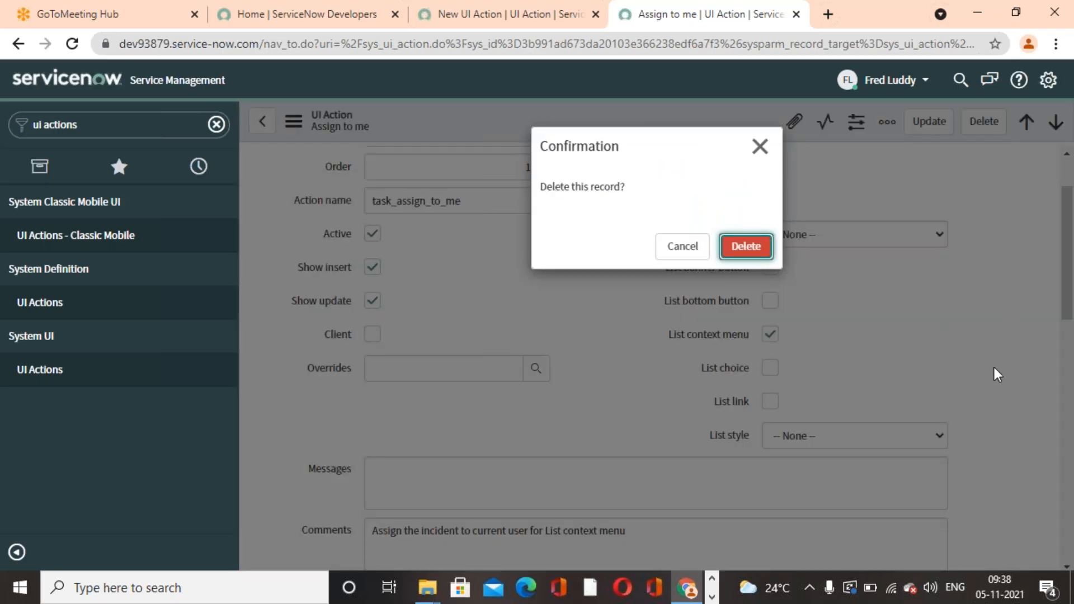
key(Return)
scroll(875, 355, down, 5)
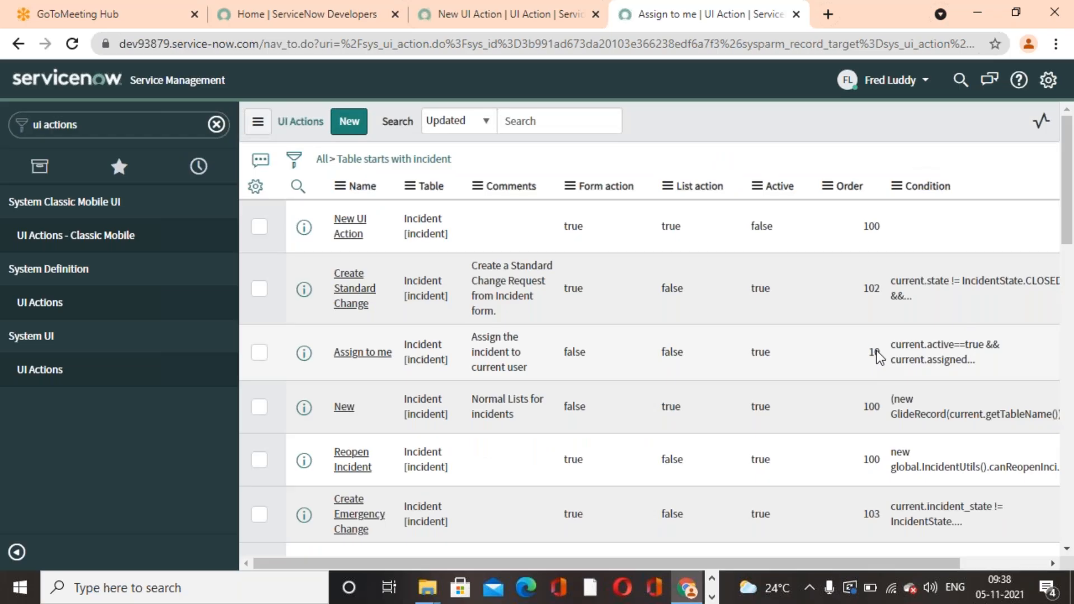
Find "incident" in the navigator and open the list of all incidents.
click(132, 126)
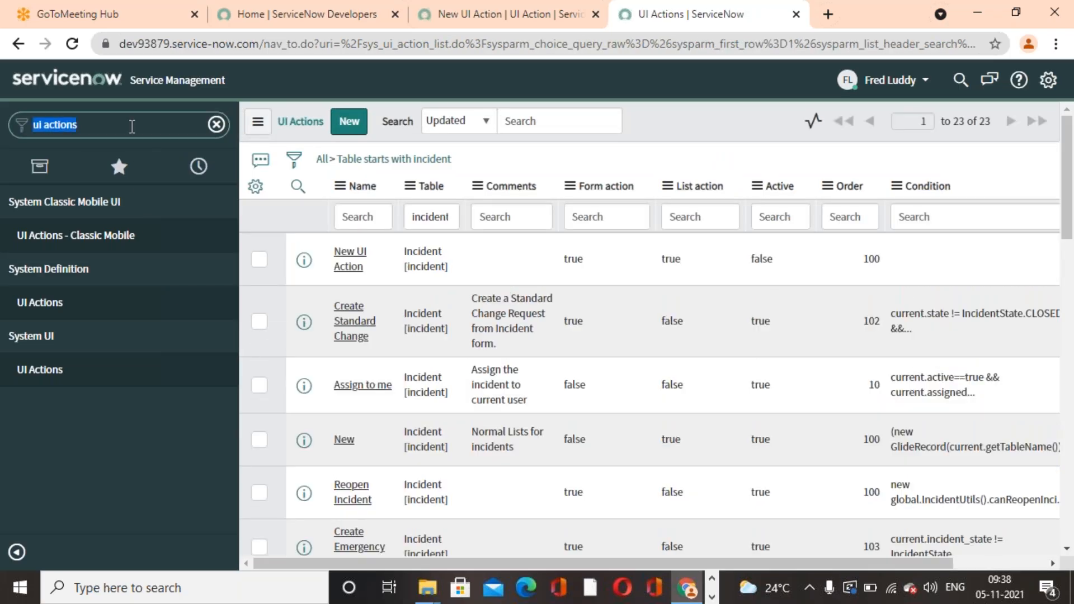
text(incident)
scroll(84, 377, down, 2)
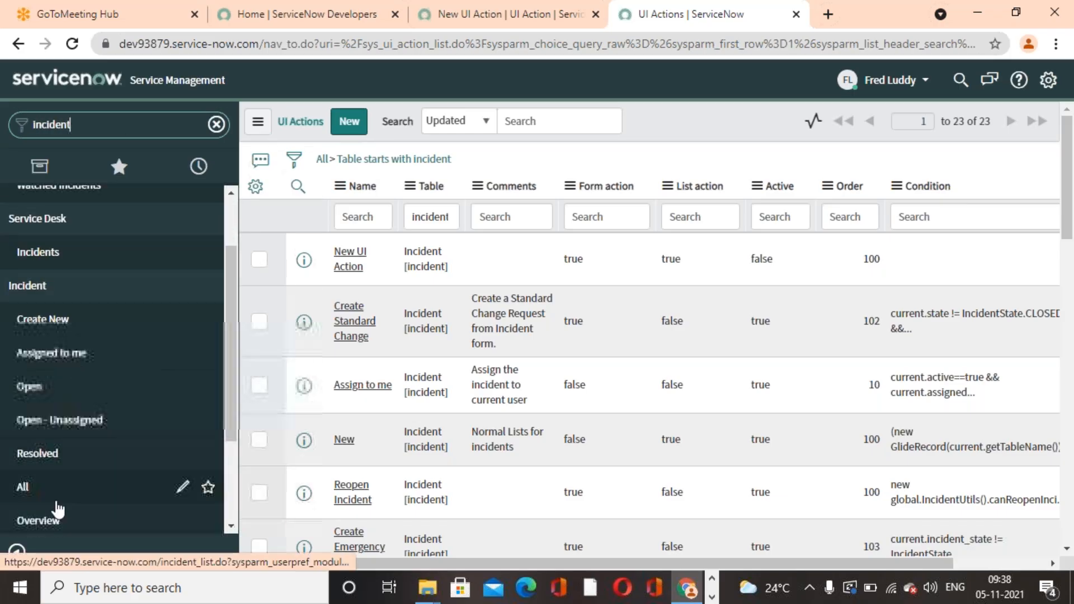
click(207, 487)
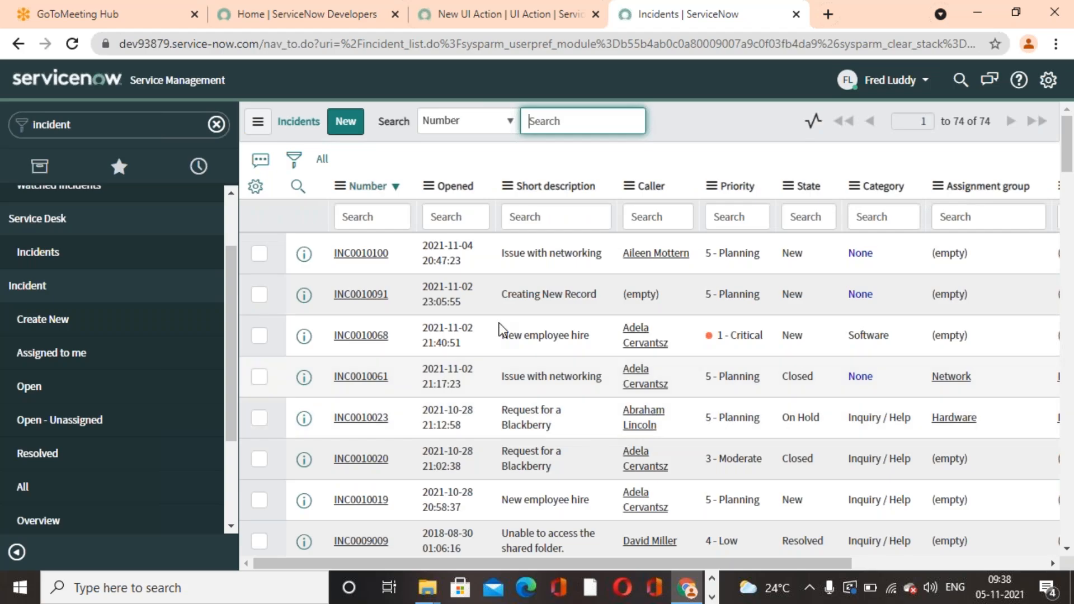
Assign incident INC0010091 to the logged-in user, check the list of incidents assigned to them, and return to all incidents.
right_click(378, 297)
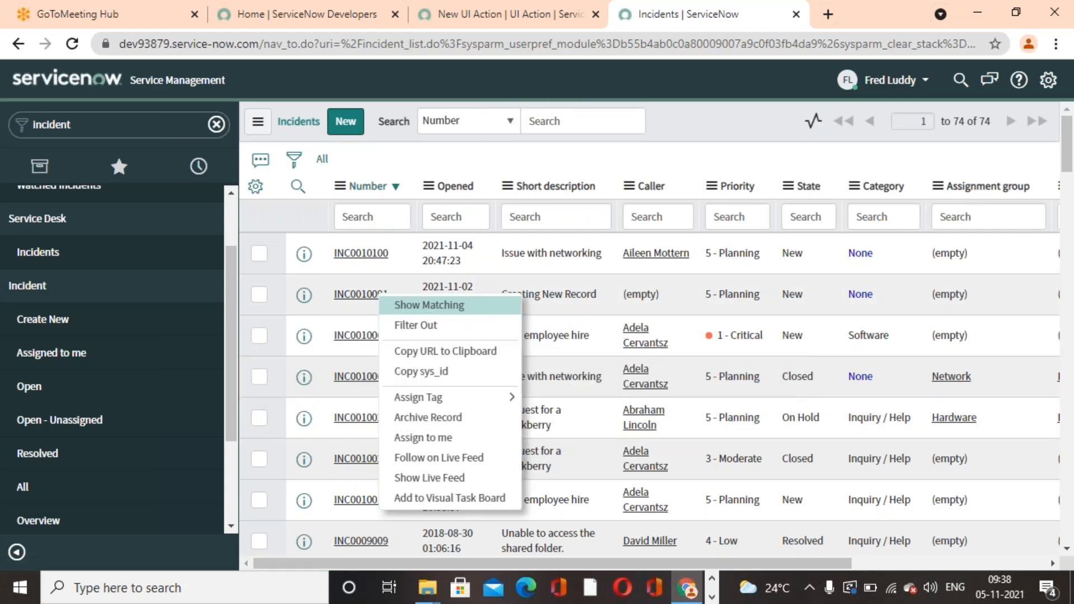
click(421, 441)
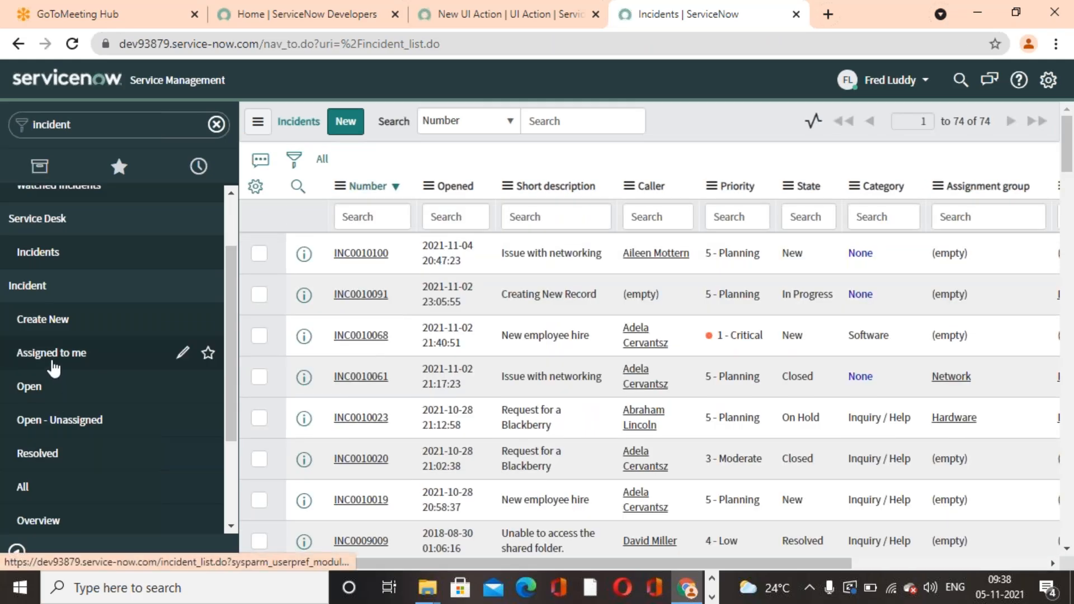
click(22, 352)
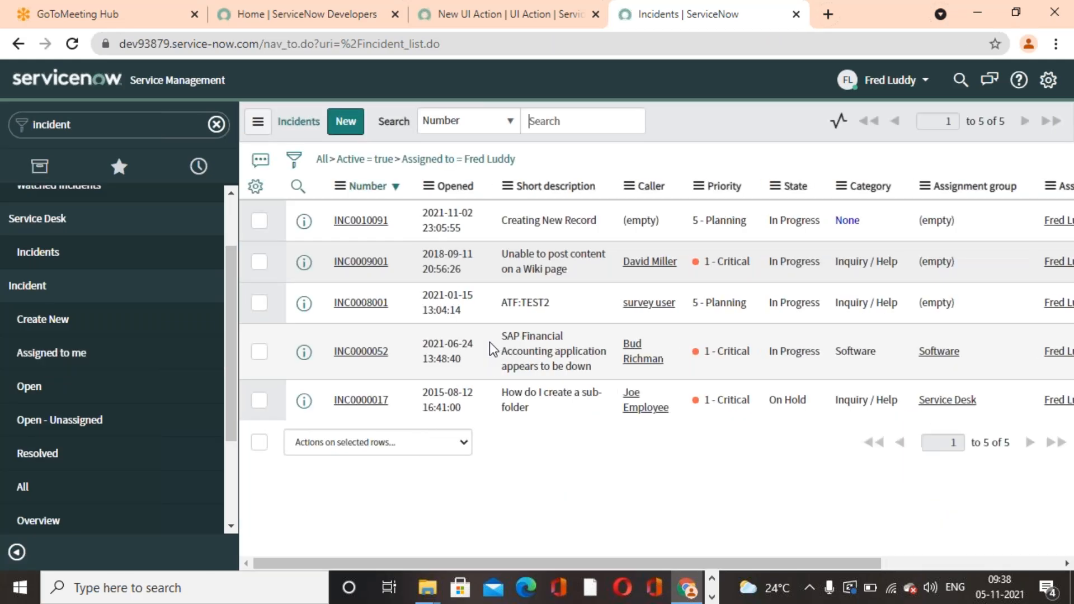
click(34, 487)
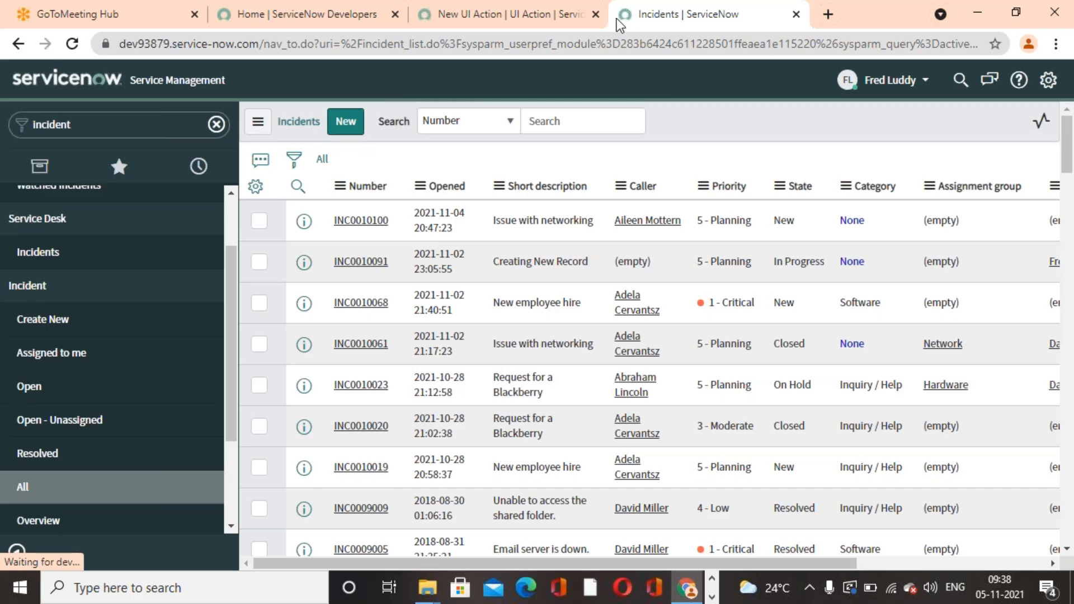
Switch back to the open "New UI Action" record of the Incident table and delete it.
click(555, 22)
click(576, 355)
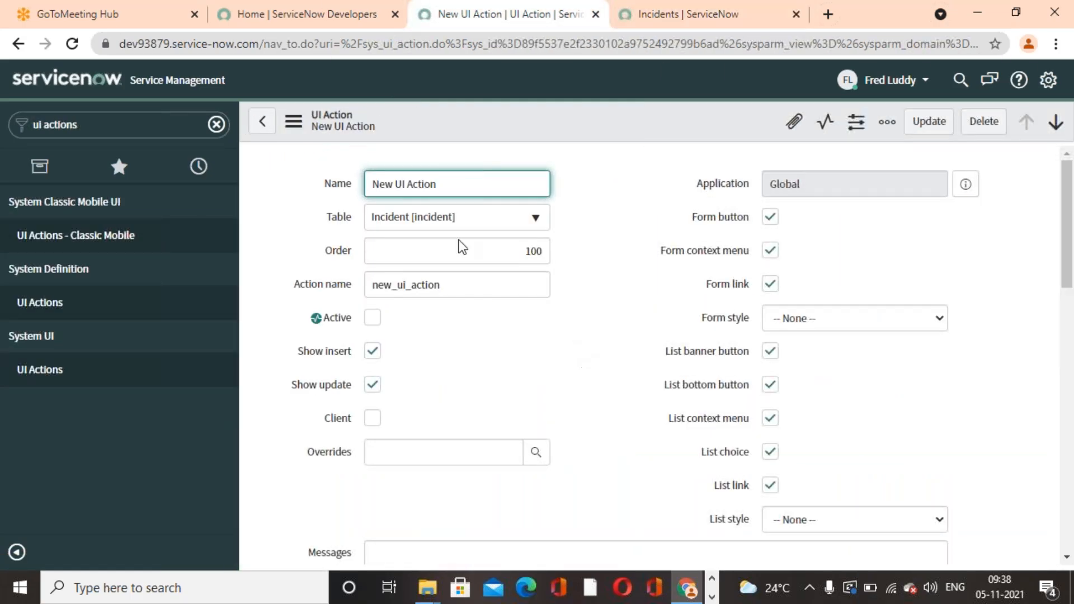
click(984, 122)
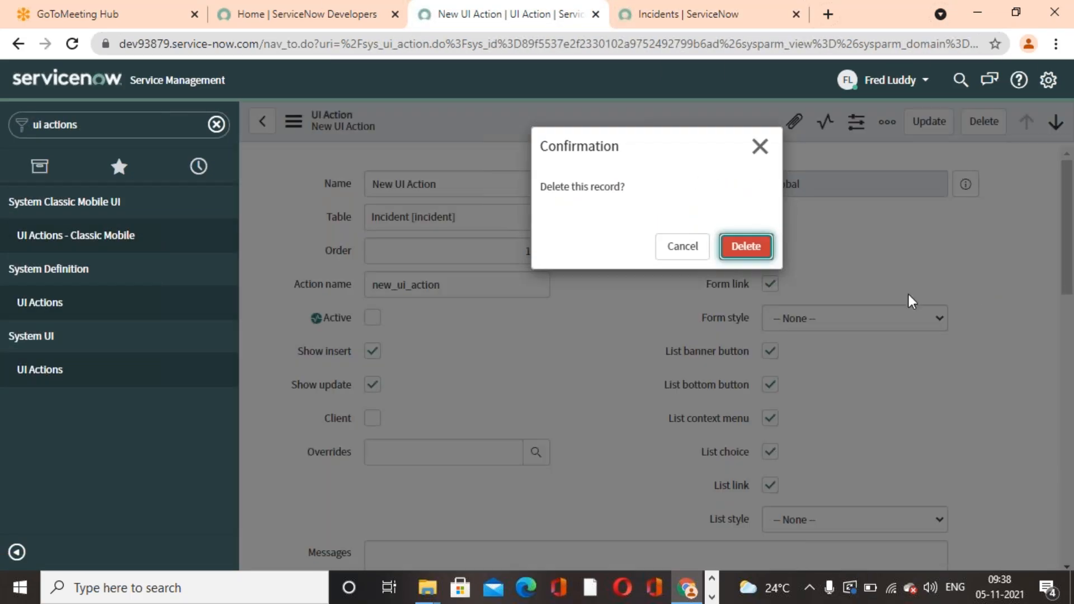
key(Escape)
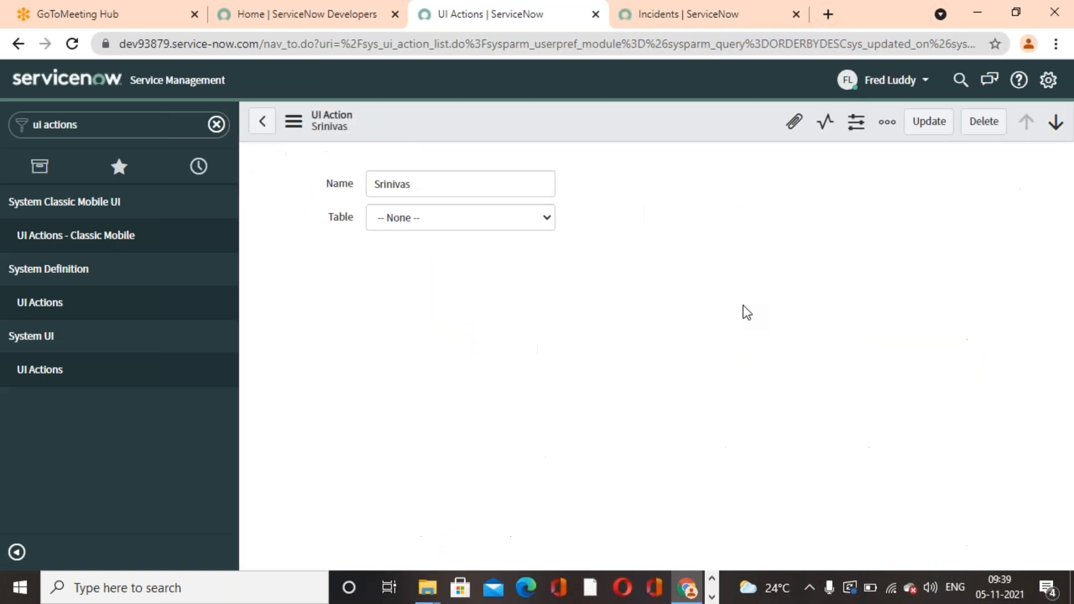
Delete the inactive UI action on the Global table that is named after a person.
click(998, 127)
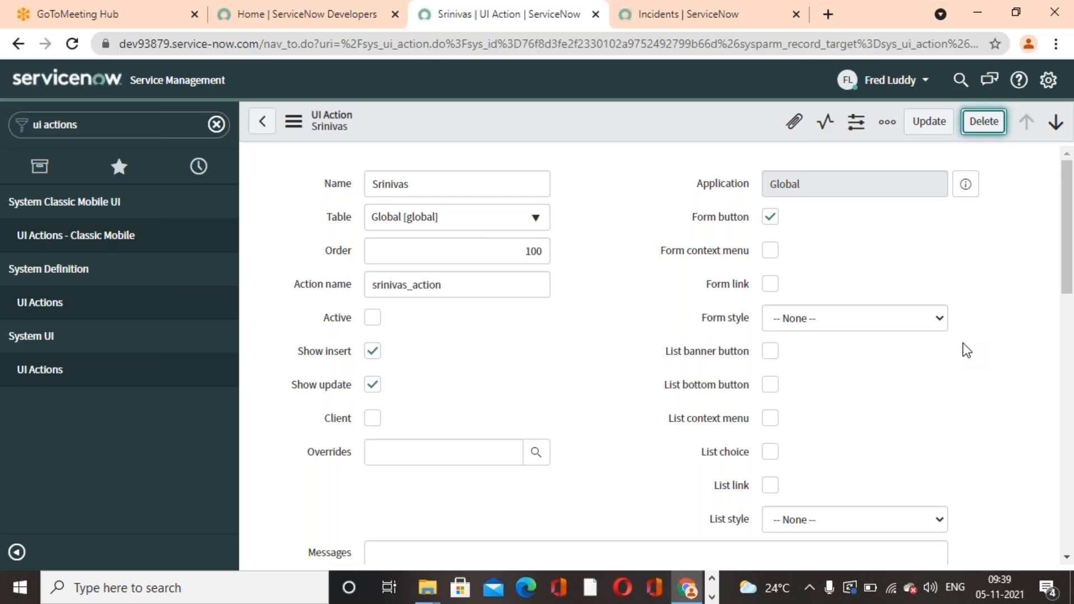
click(990, 126)
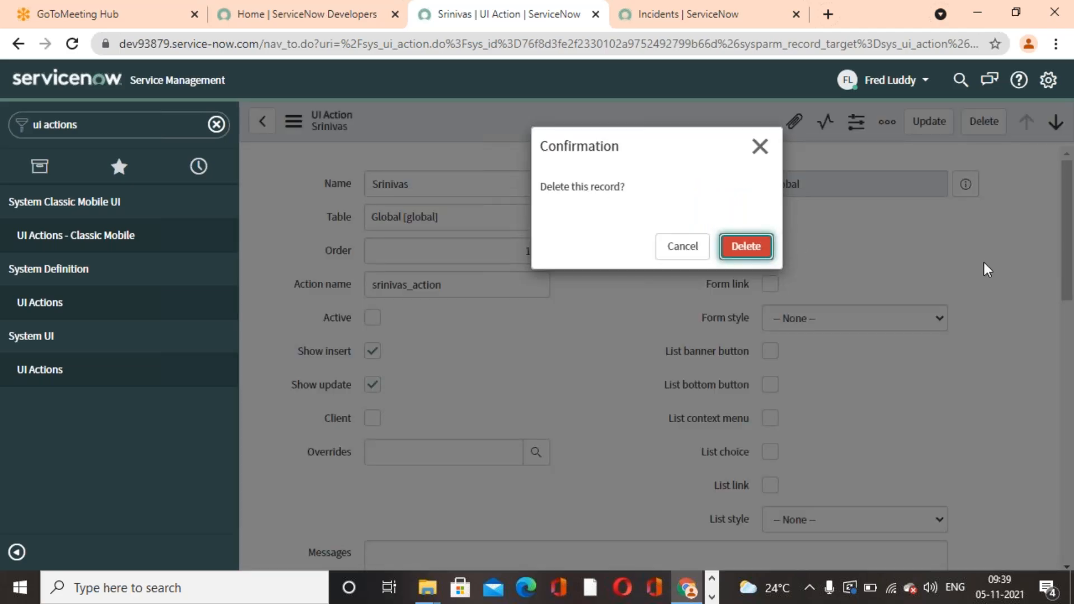
key(Escape)
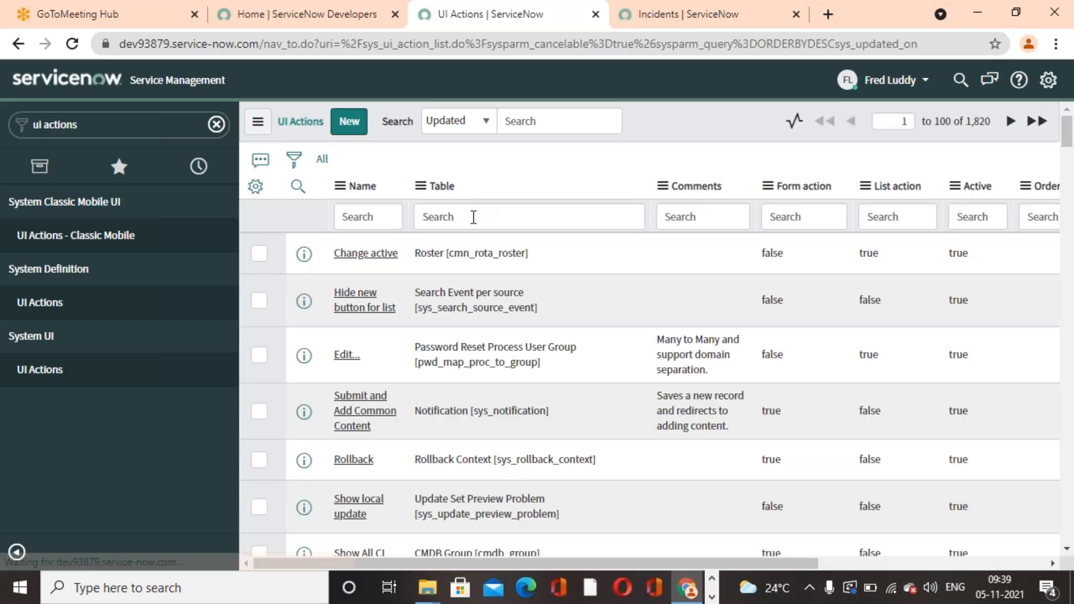
Filter the UI actions by table "incident" and look through them for a remaining "Assign to me" action.
click(473, 217)
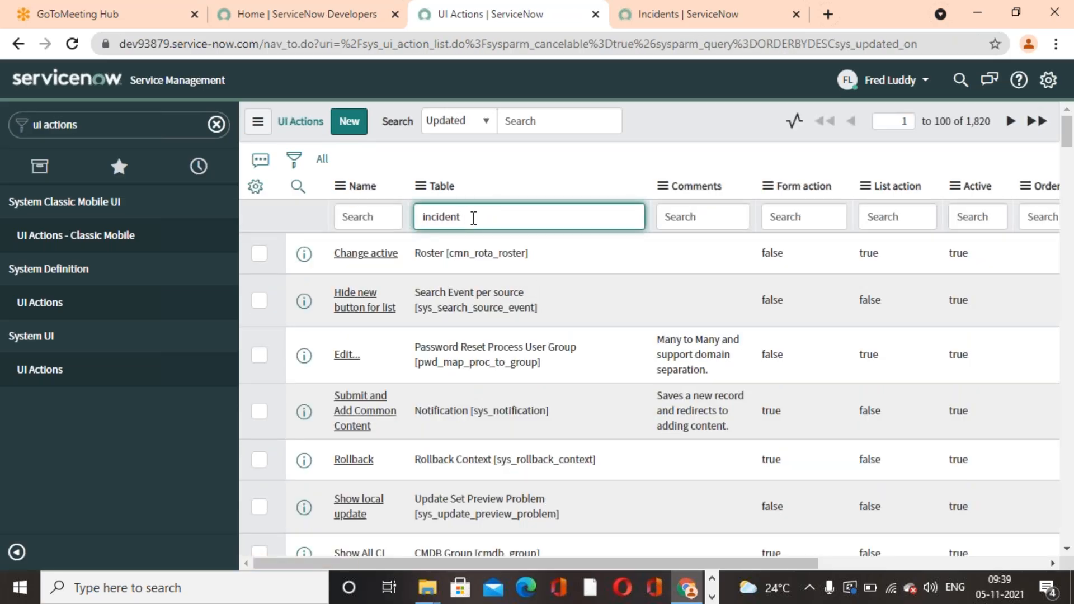
key(Return)
scroll(492, 411, down, 5)
scroll(501, 412, down, 9)
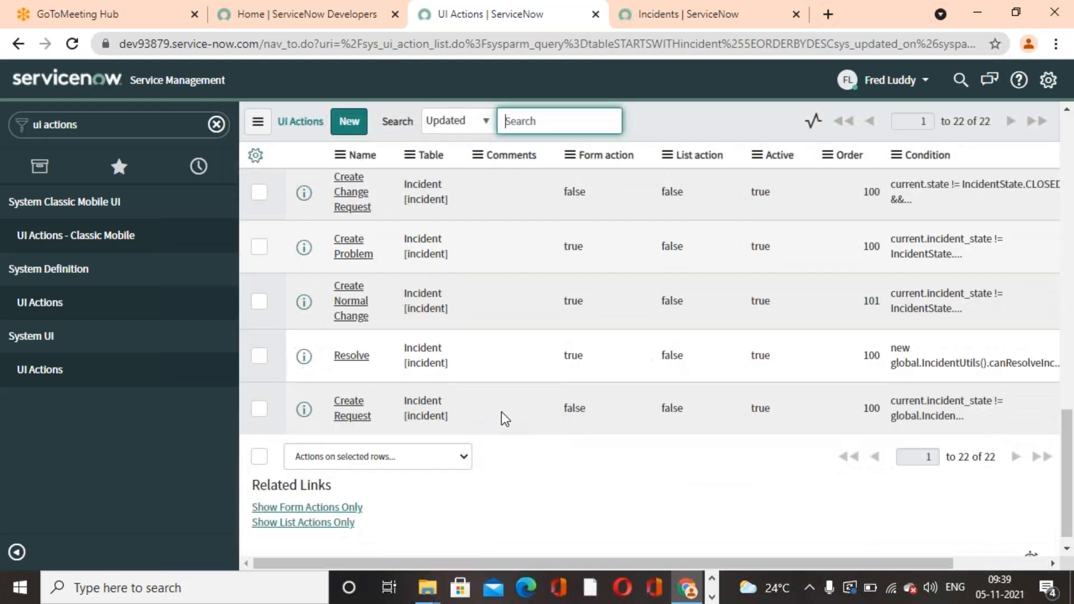
scroll(501, 412, up, 8)
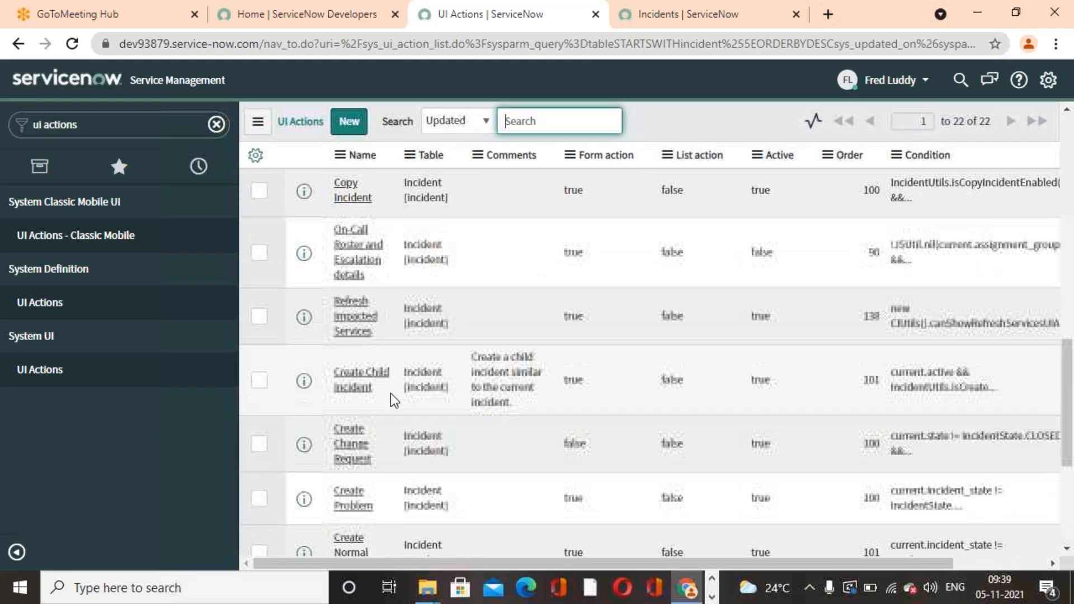
scroll(398, 445, up, 6)
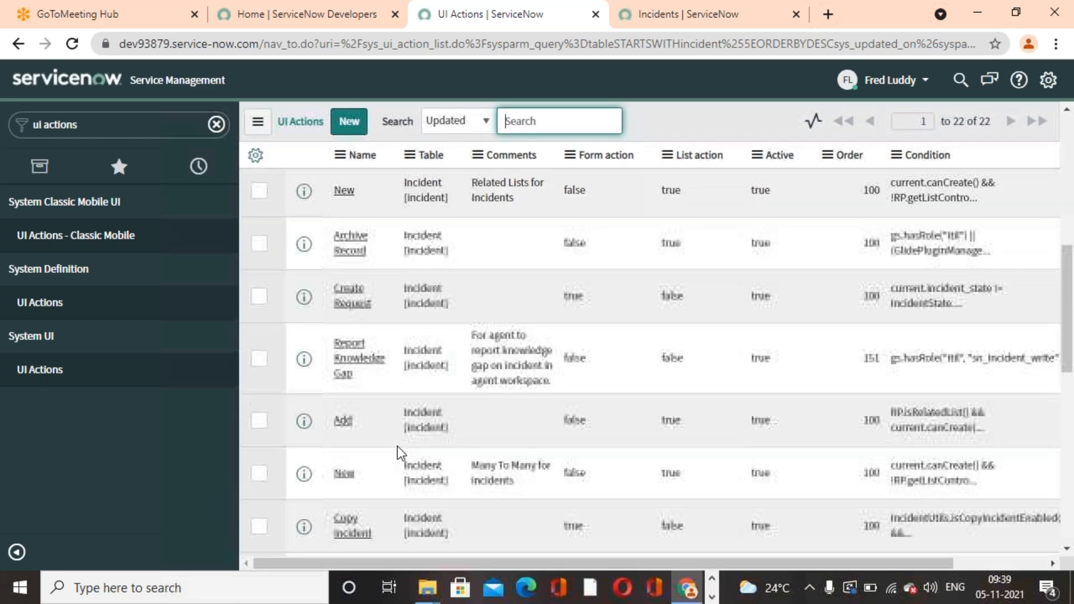
scroll(397, 448, down, 10)
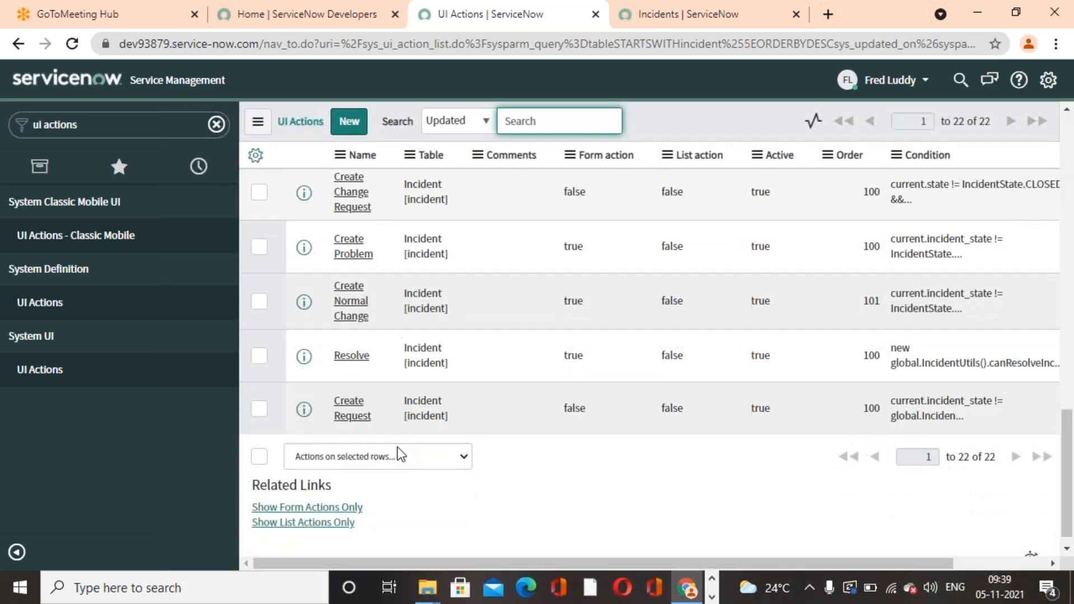
scroll(384, 417, up, 1)
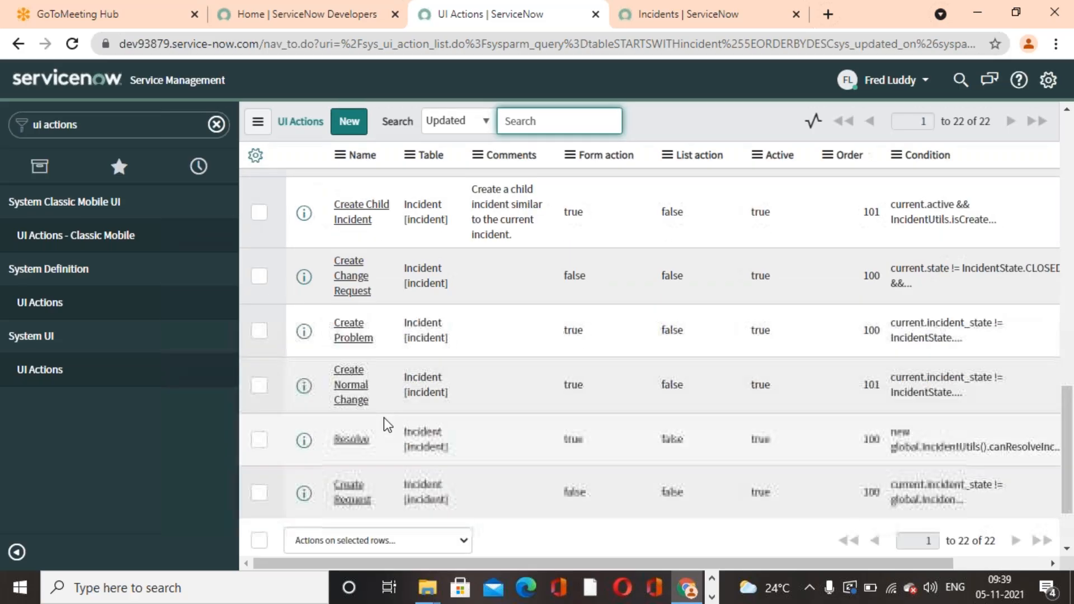
scroll(383, 417, up, 2)
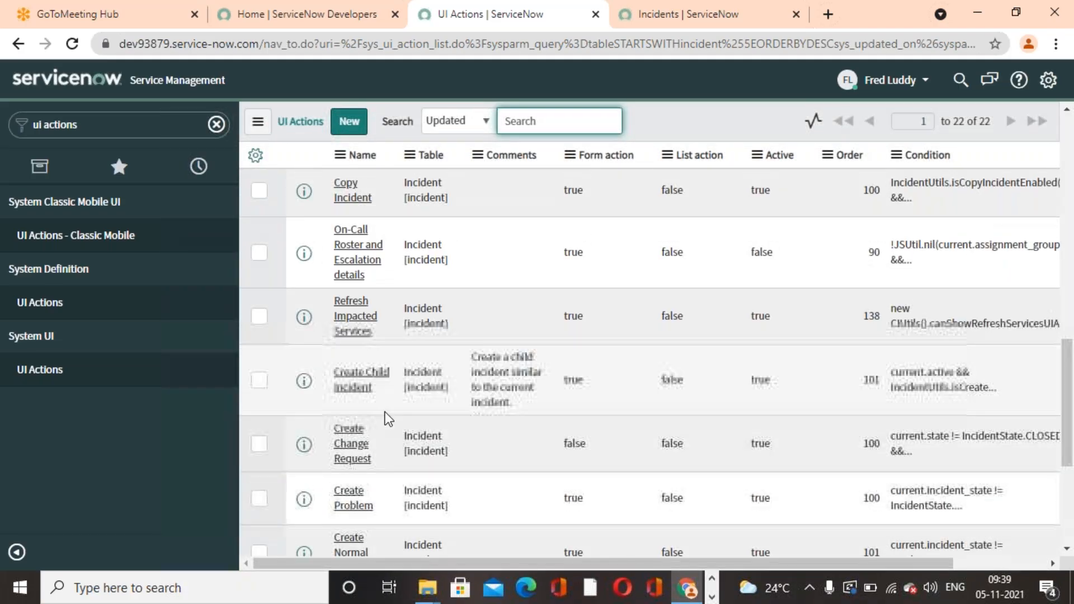
scroll(385, 414, up, 5)
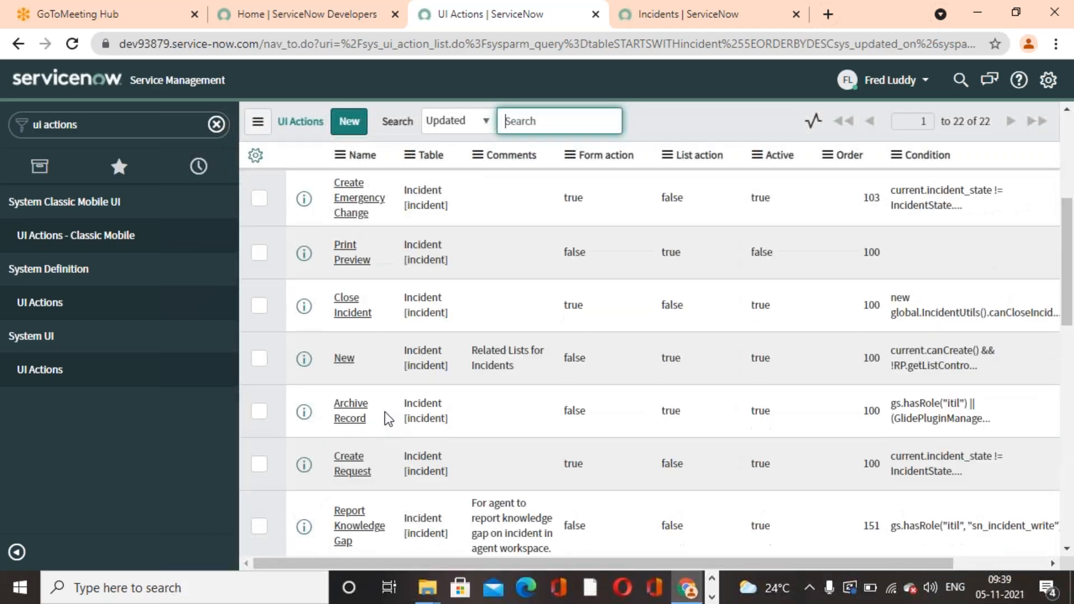
click(161, 124)
text(in)
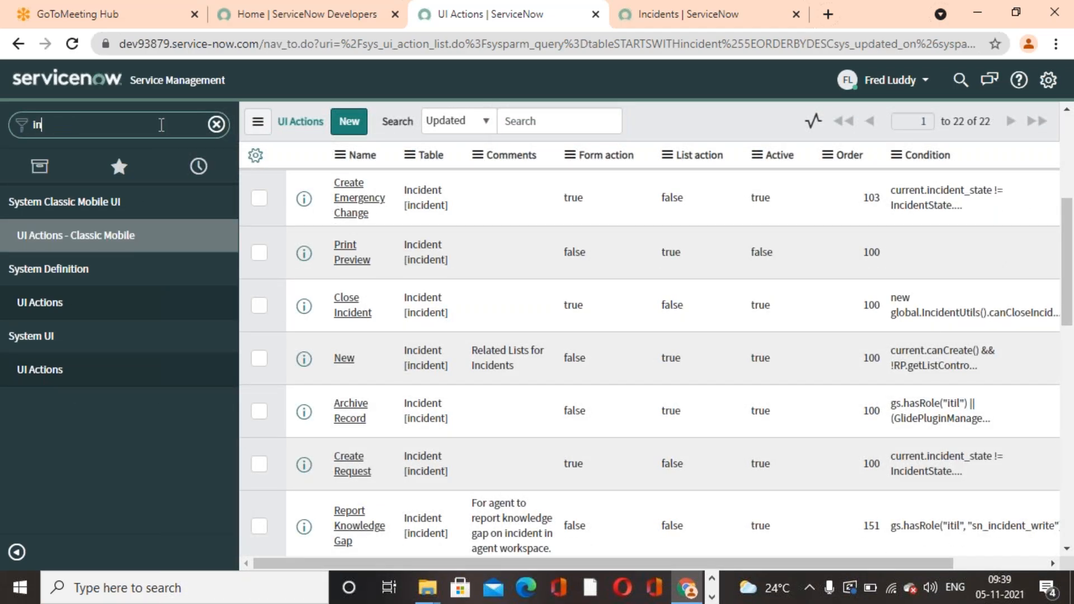
text(cident)
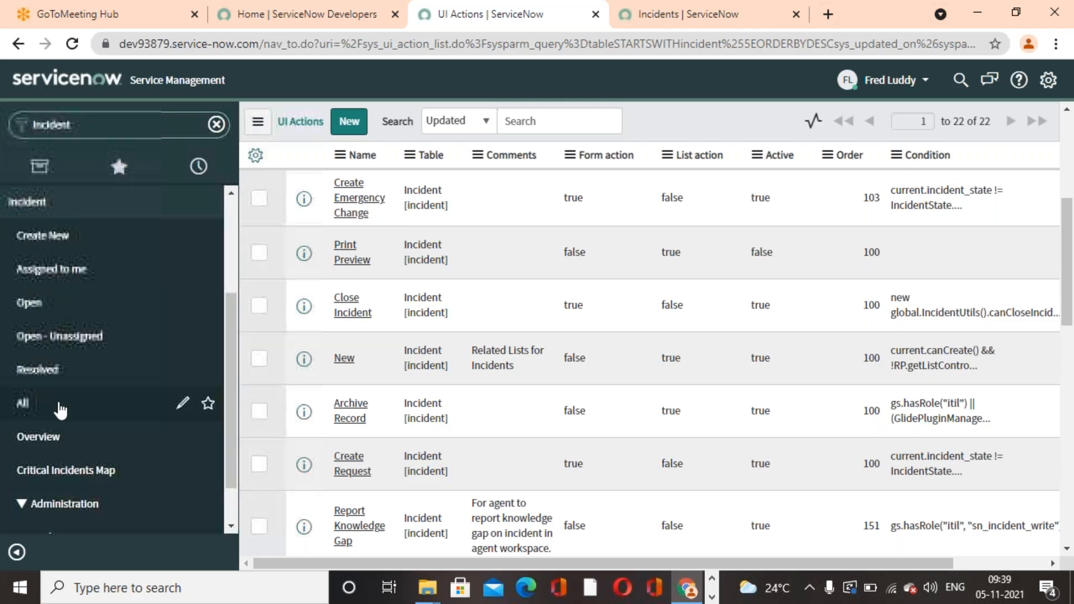
click(60, 409)
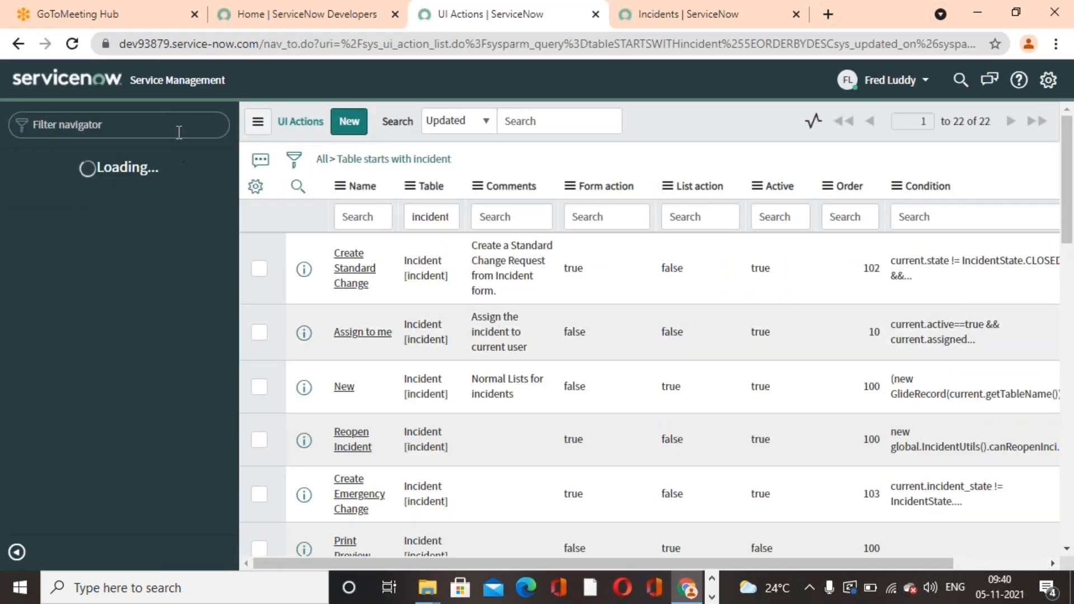
Reload the list of all incidents and check the context menu of the "Creating New Record" incident for "Assign to me".
click(642, 24)
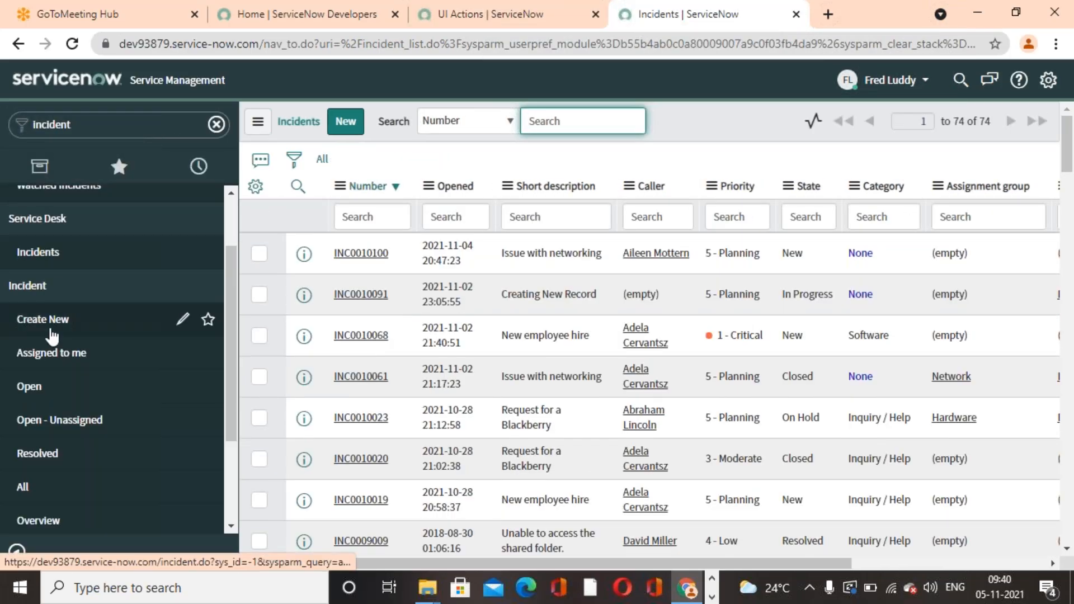
click(49, 489)
click(99, 327)
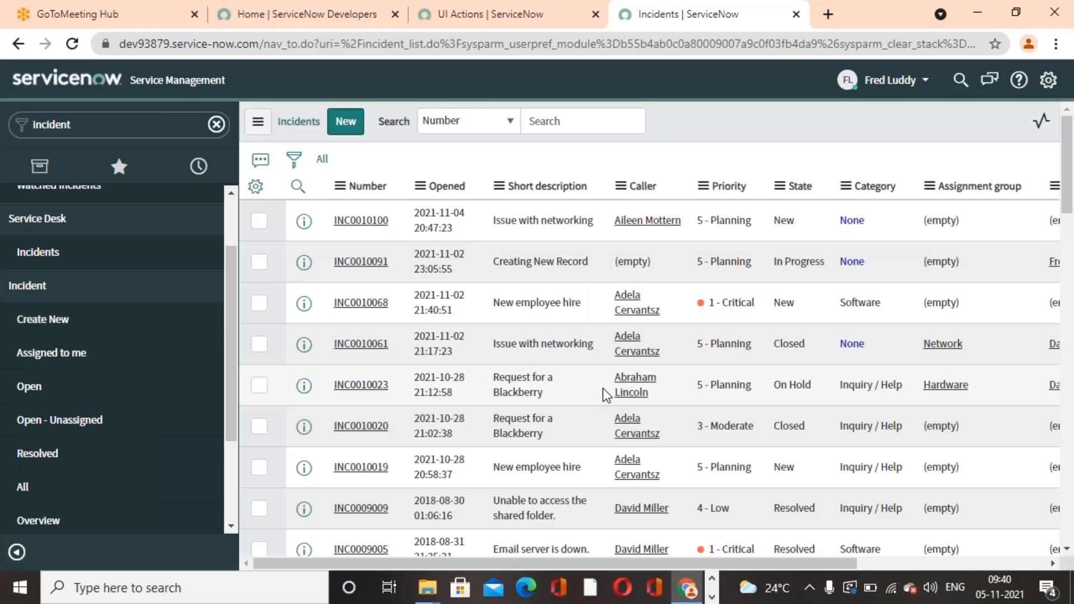
scroll(630, 377, down, 3)
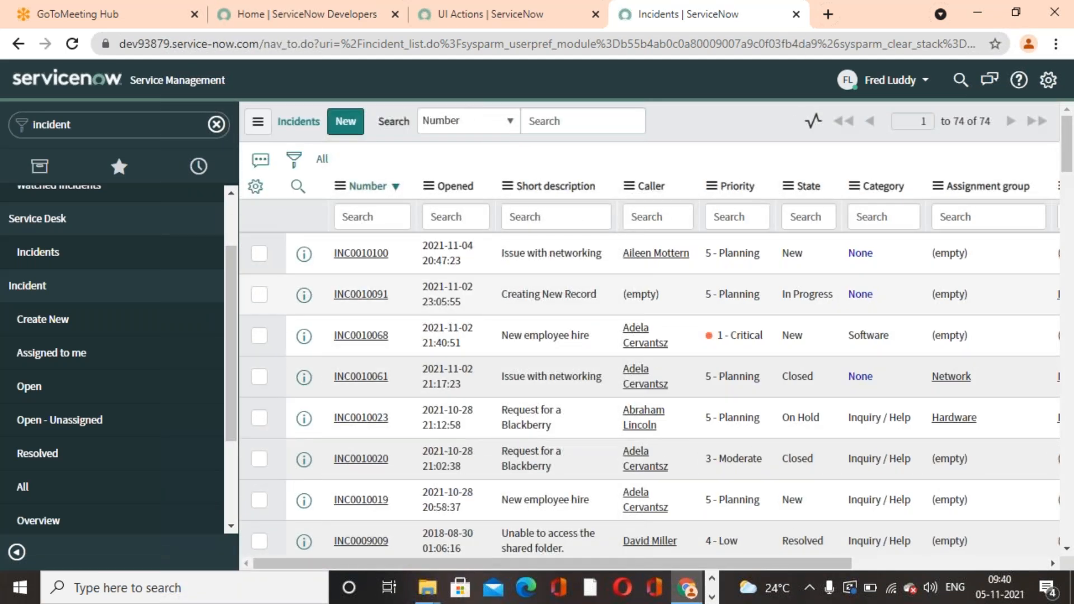
right_click(558, 303)
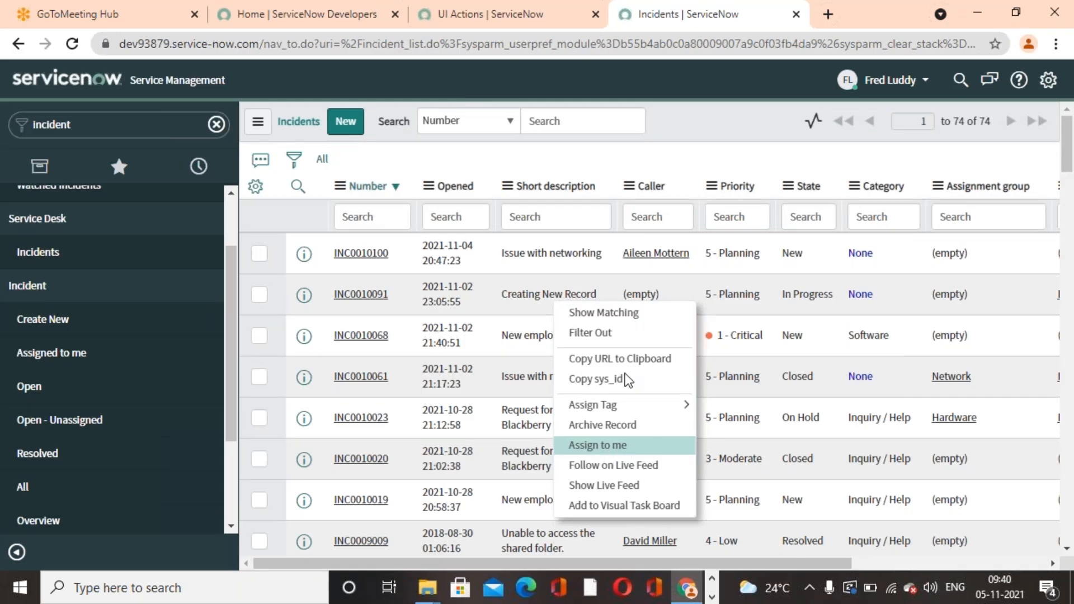
click(674, 148)
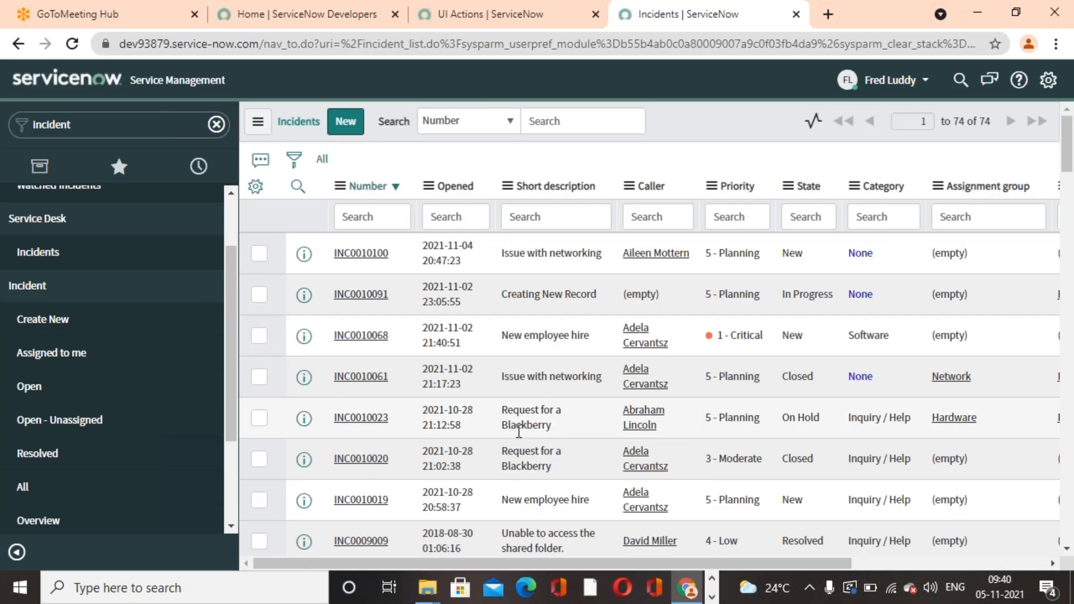
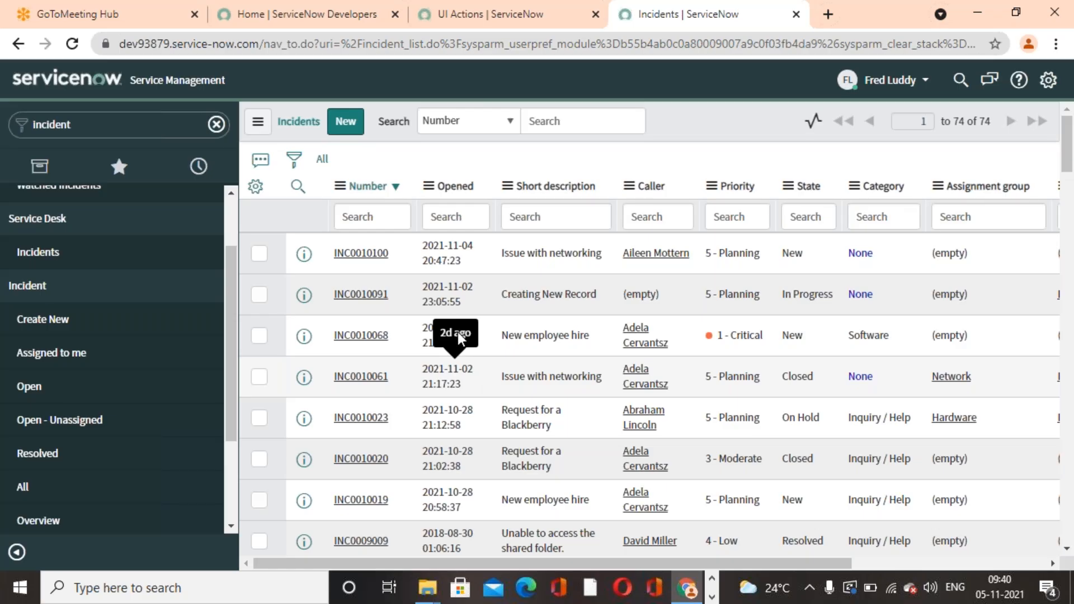
Open incident INC0010100 and bring up the UI Actions configuration list from its form.
click(362, 257)
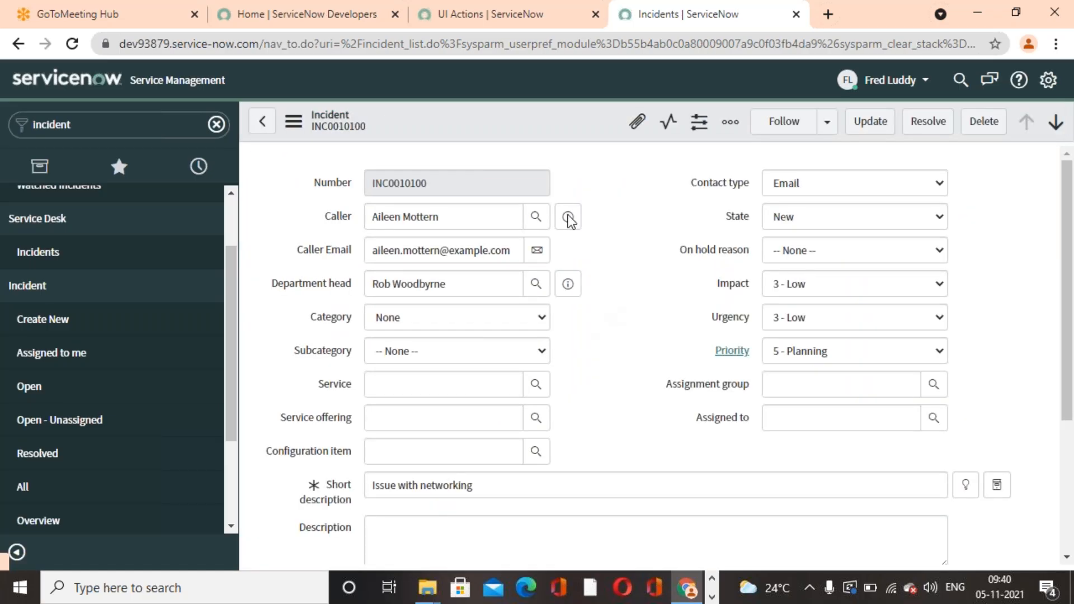
right_click(532, 120)
click(501, 116)
right_click(501, 117)
right_click(501, 117)
click(609, 410)
right_click(553, 120)
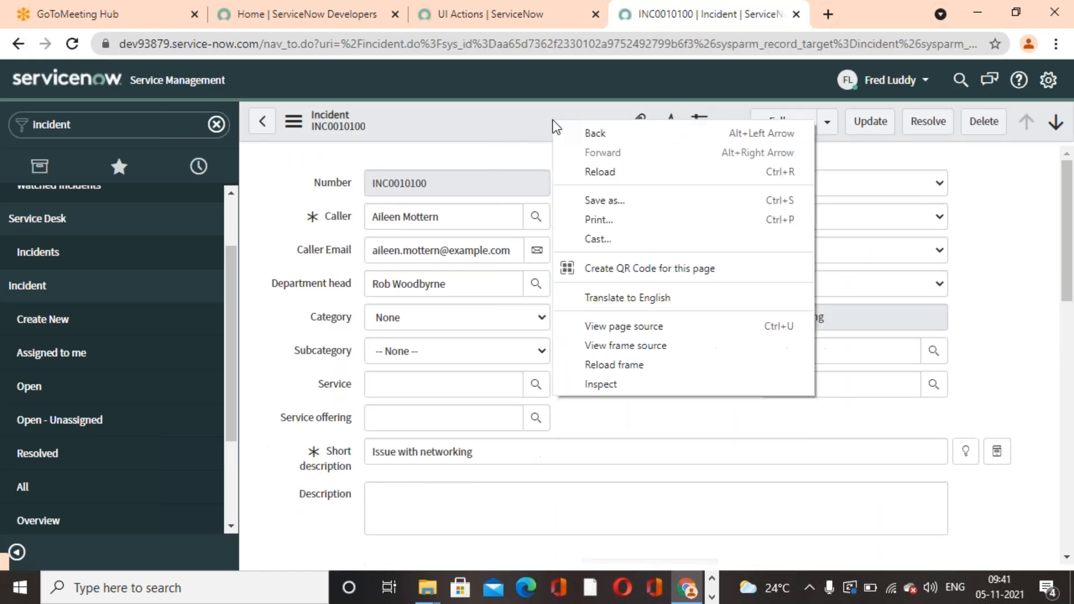
right_click(548, 120)
mouse_move(687, 418)
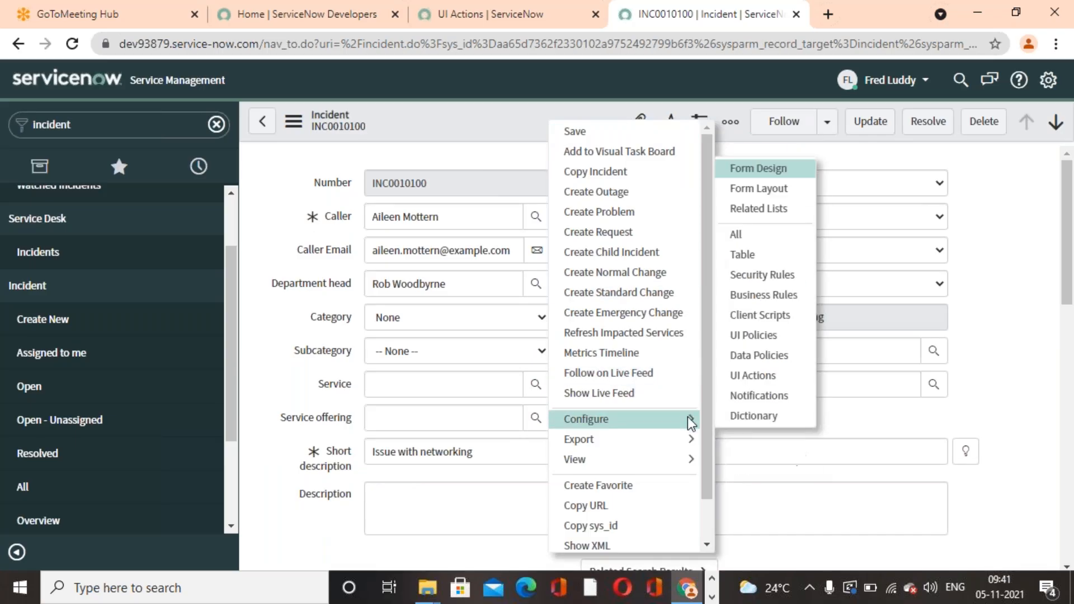
click(754, 376)
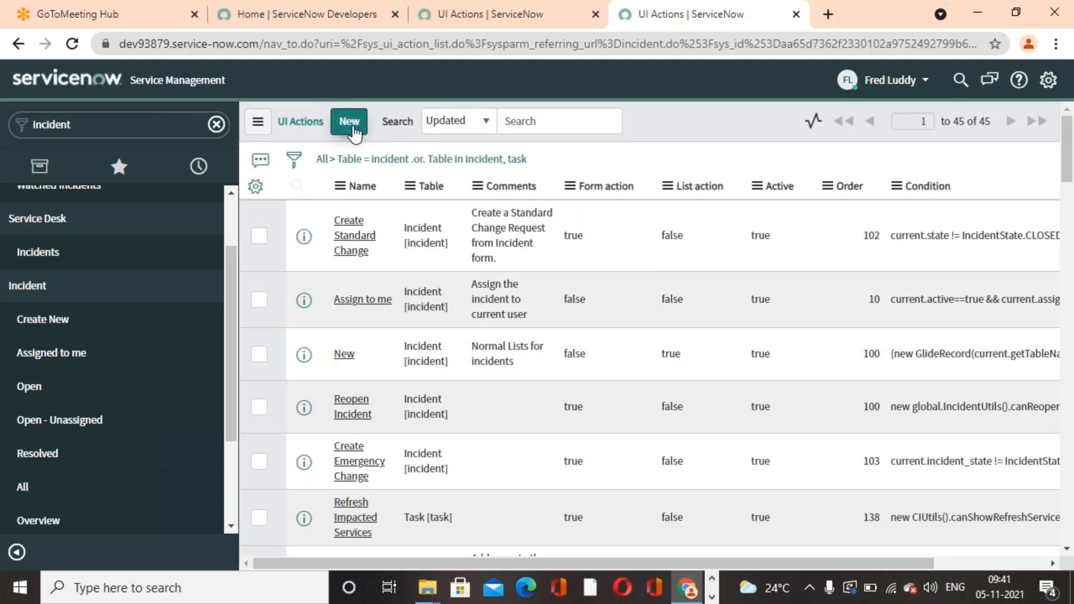
Review the Incident table's "Assign to me" UI action, return to the list, and reopen the same record.
click(373, 303)
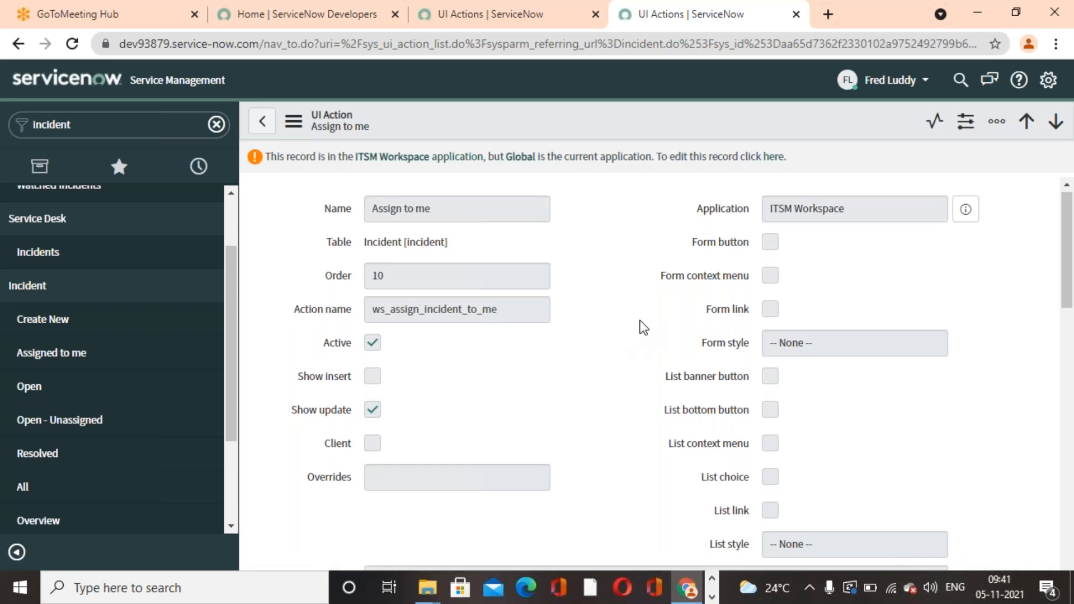
scroll(641, 327, down, 10)
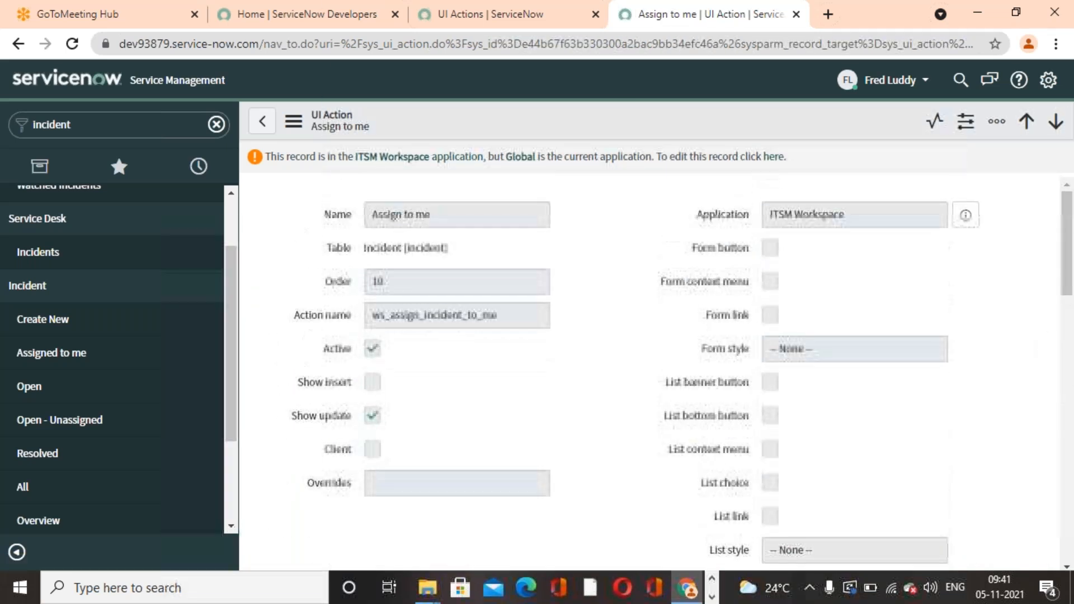
click(261, 121)
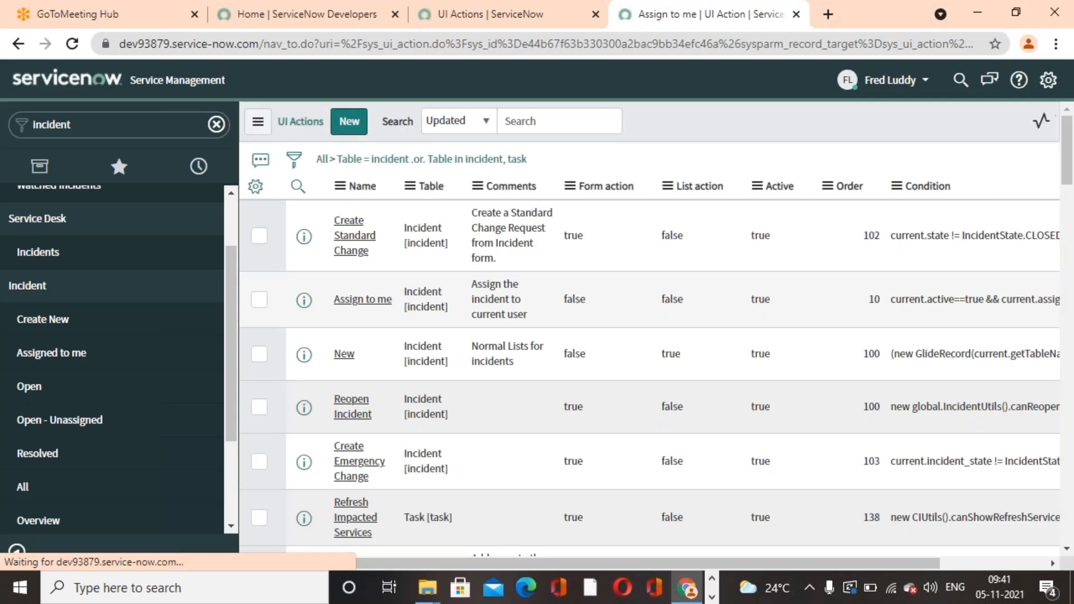
click(377, 300)
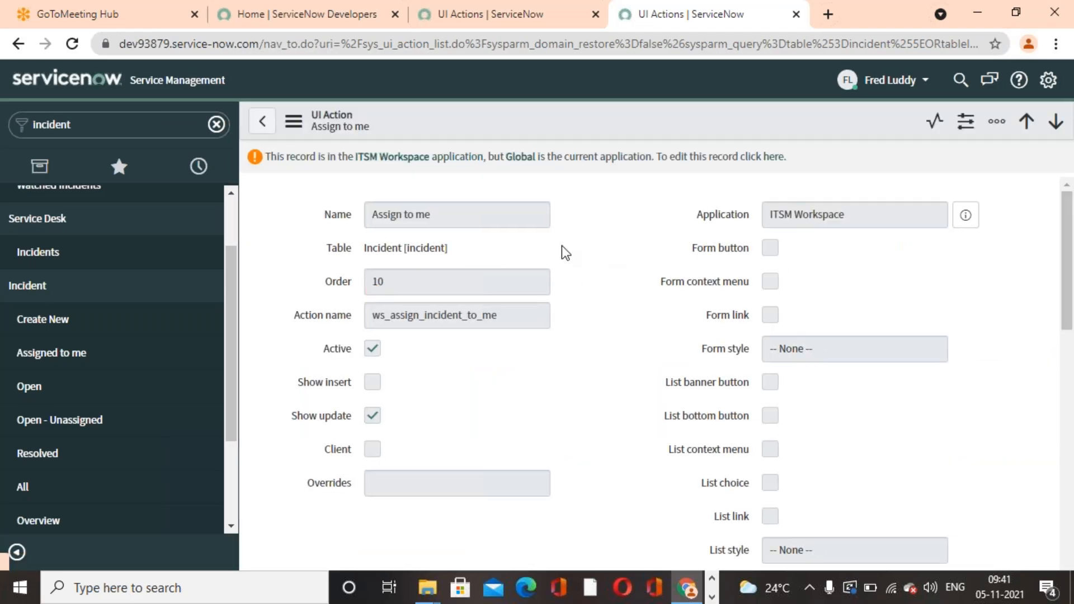
Unlock the ITSM Workspace "Assign to me" UI action for editing, then delete the record.
click(774, 158)
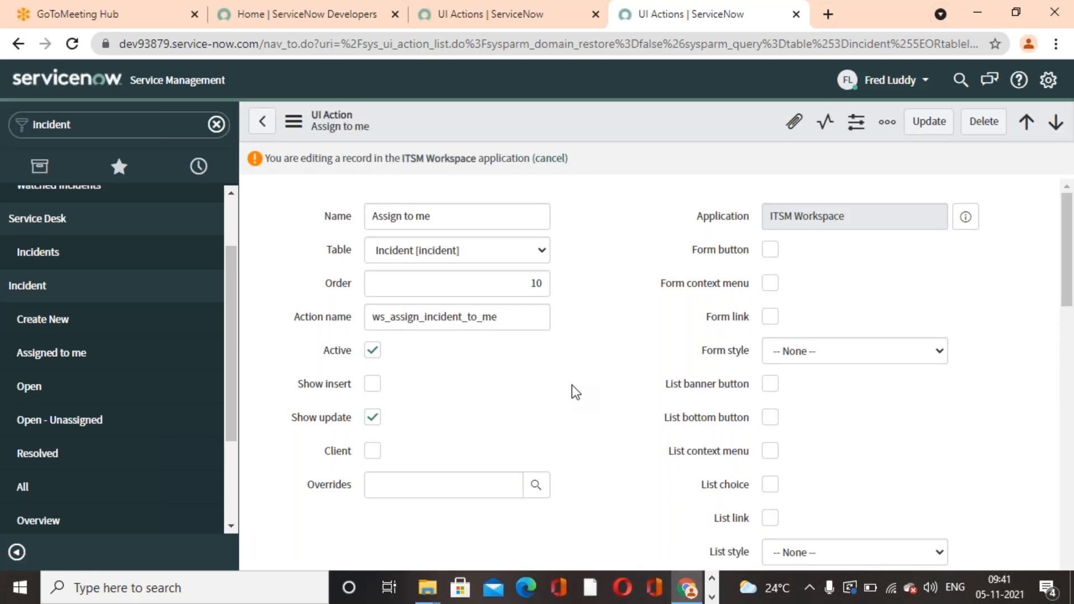
scroll(582, 387, down, 2)
scroll(581, 387, up, 2)
scroll(580, 384, down, 6)
scroll(606, 375, up, 6)
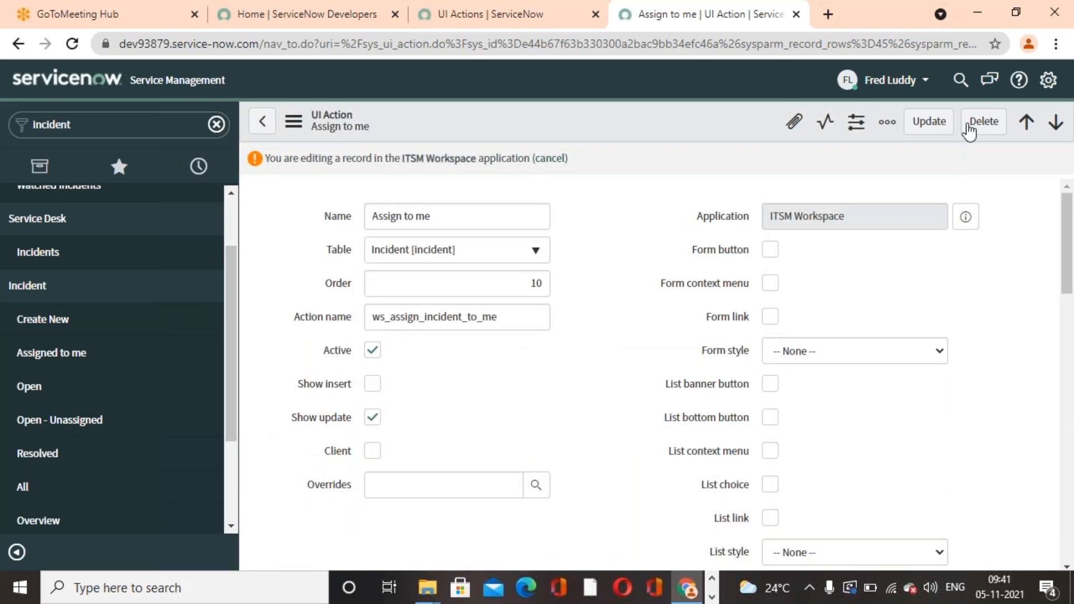
click(970, 124)
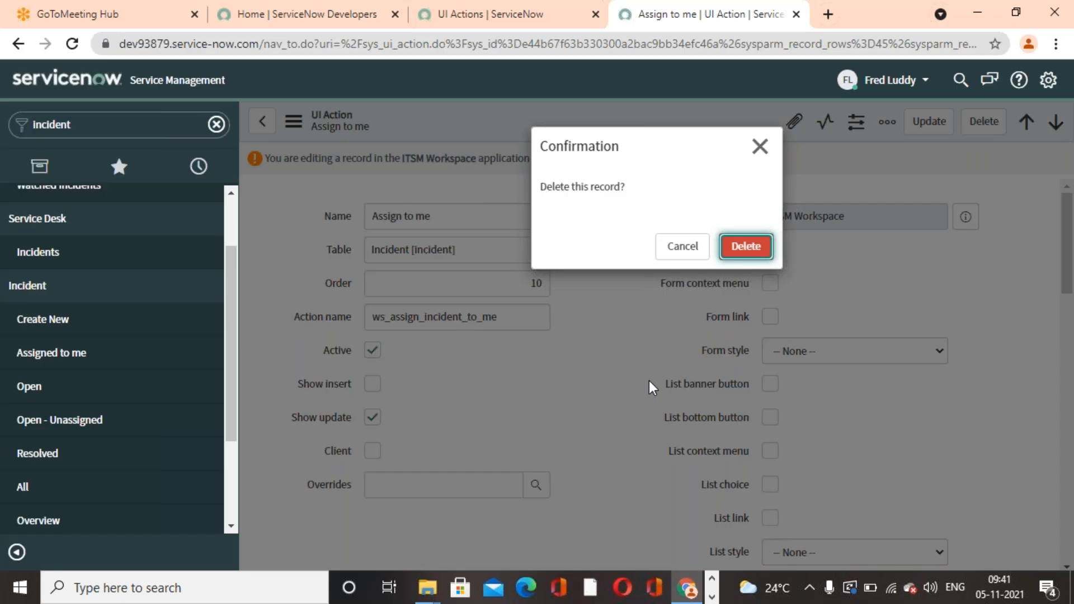
key(Return)
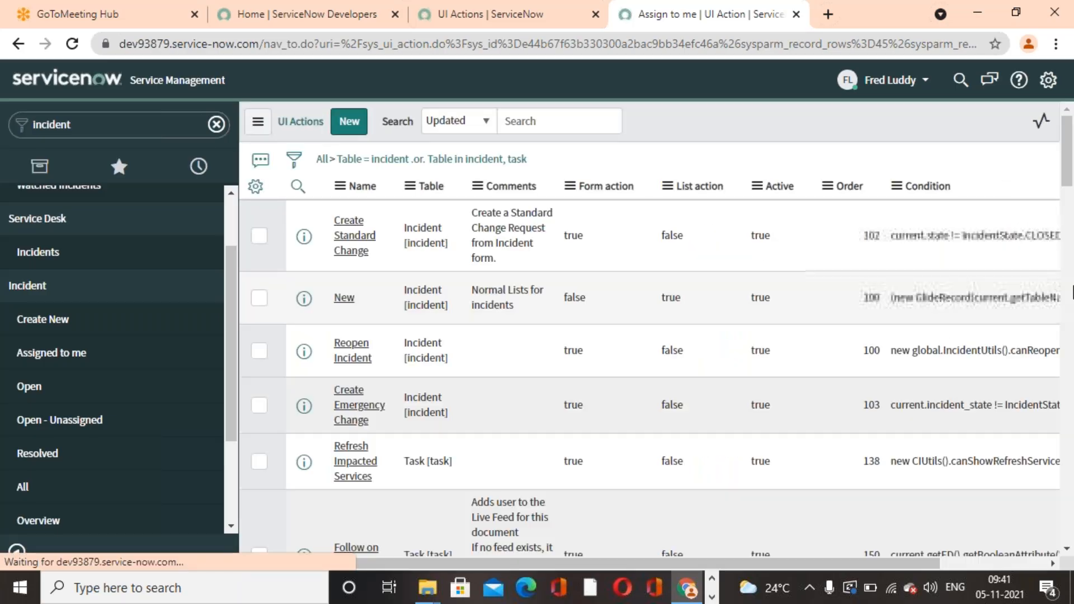
Switch to the other browser tab with the UI Actions list, ready to filter the navigator.
click(562, 23)
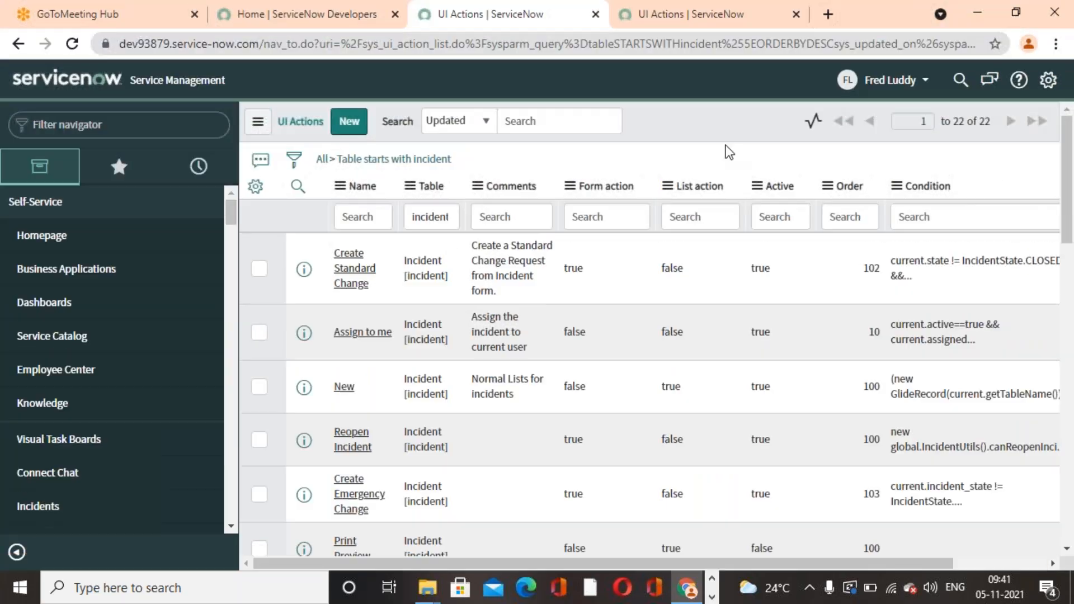
click(133, 124)
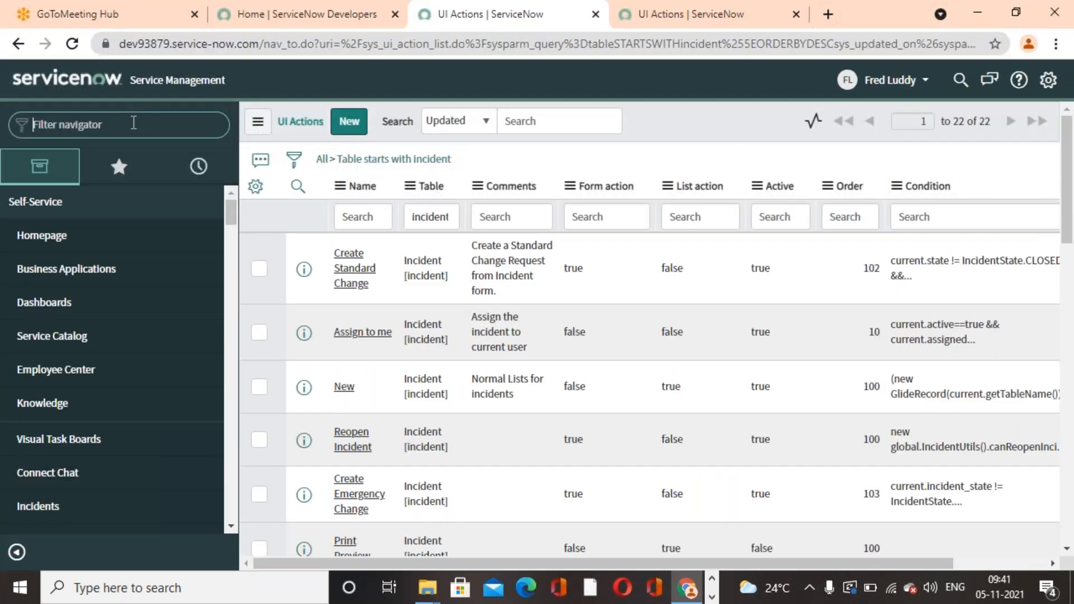
text(ui ac)
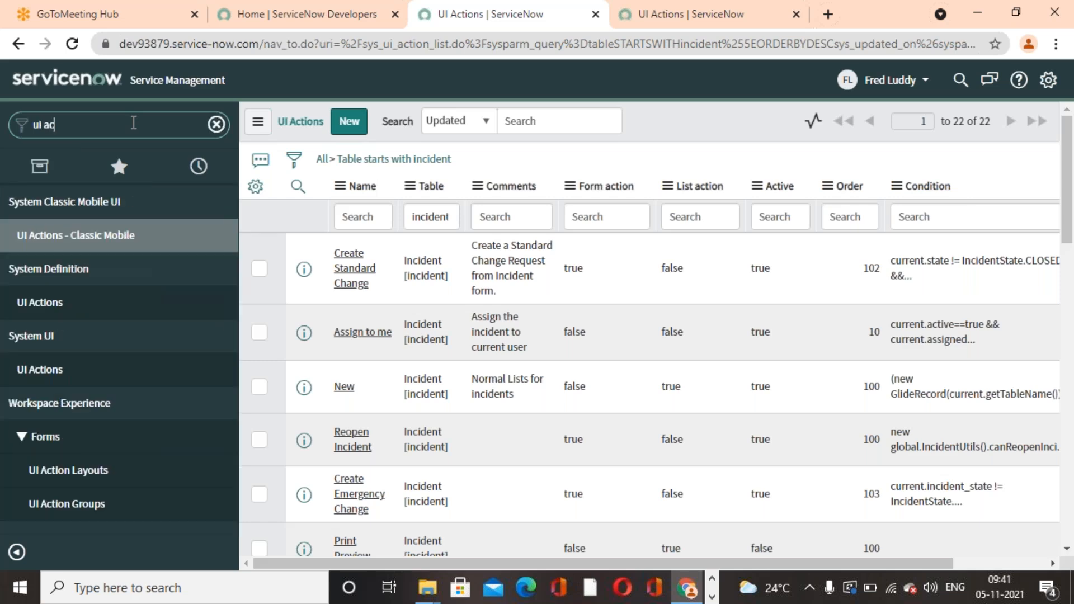
text(t)
key(BackSpace)
key(BackSpace)
key(BackSpace)
key(BackSpace)
key(BackSpace)
key(BackSpace)
Filter the navigator by "Incident", list all incidents and check a record's context menu for "Assign to me".
text(In)
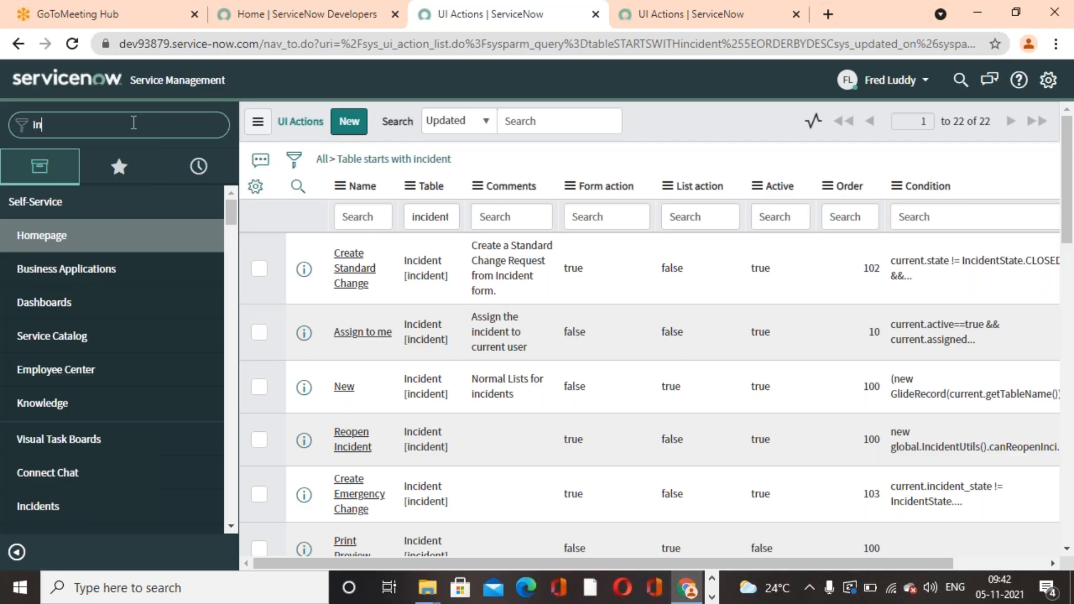
text(cident)
scroll(84, 364, down, 3)
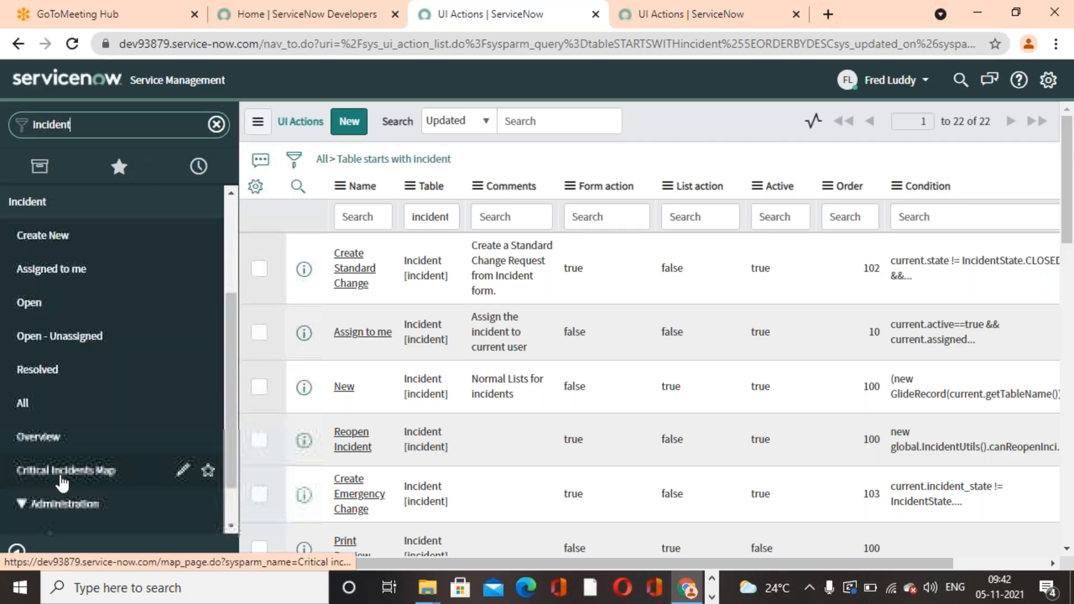
click(33, 403)
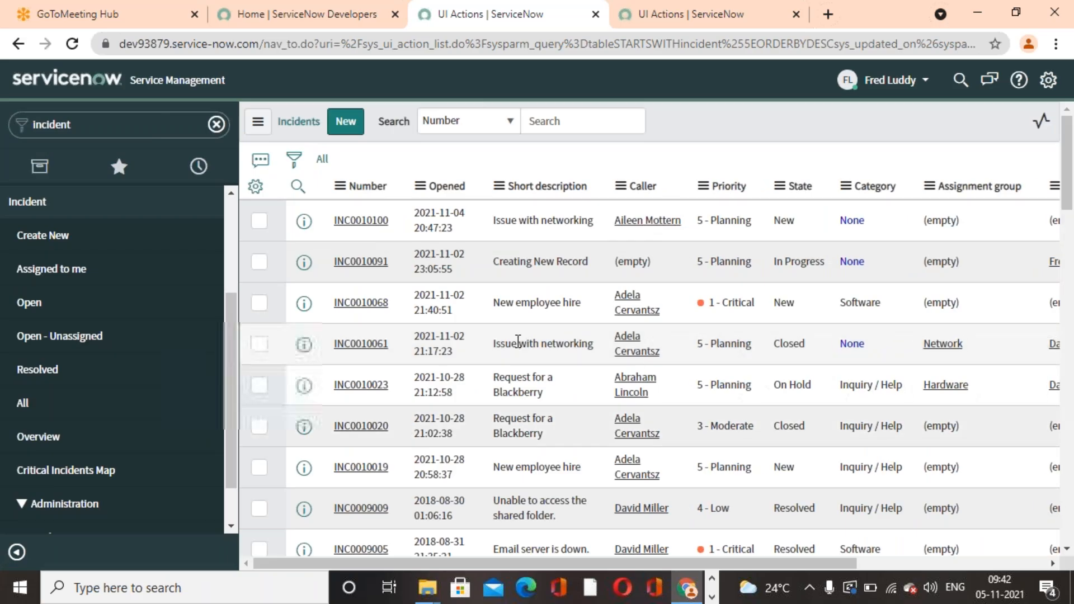
right_click(516, 340)
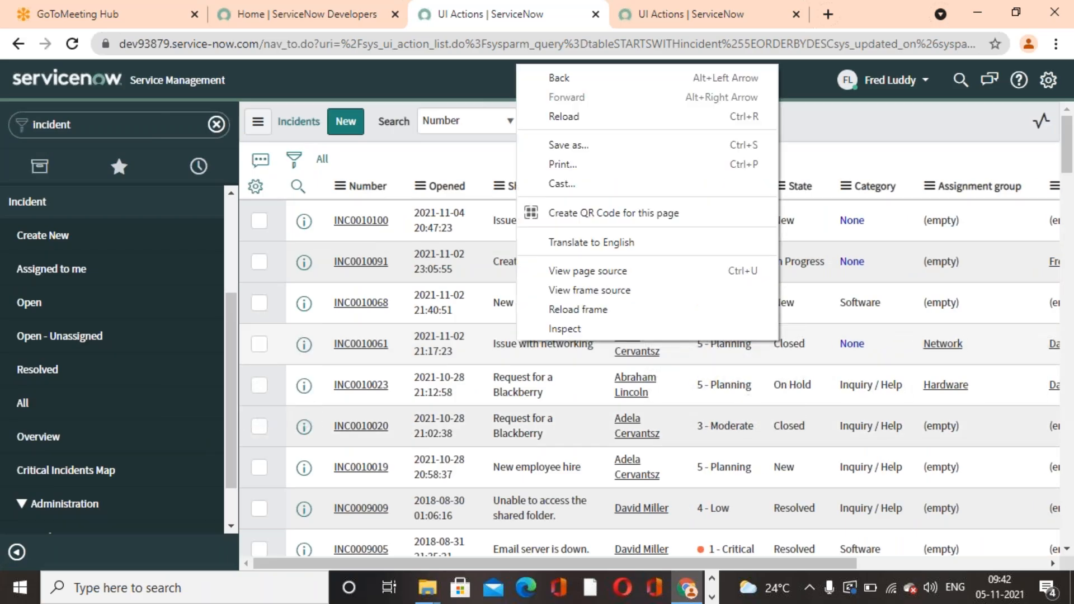
click(528, 356)
right_click(528, 358)
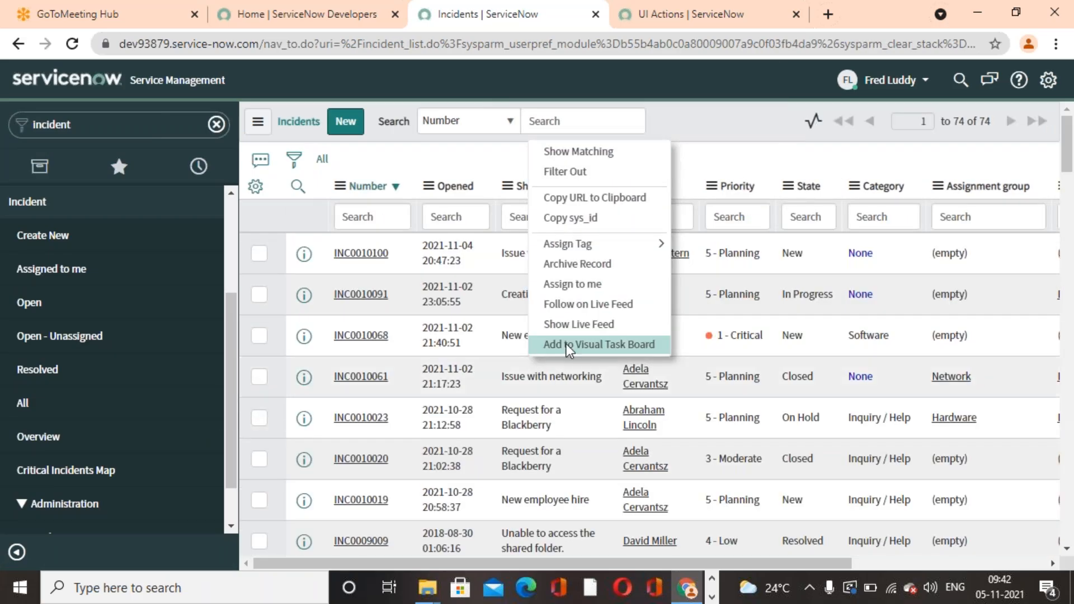
click(650, 390)
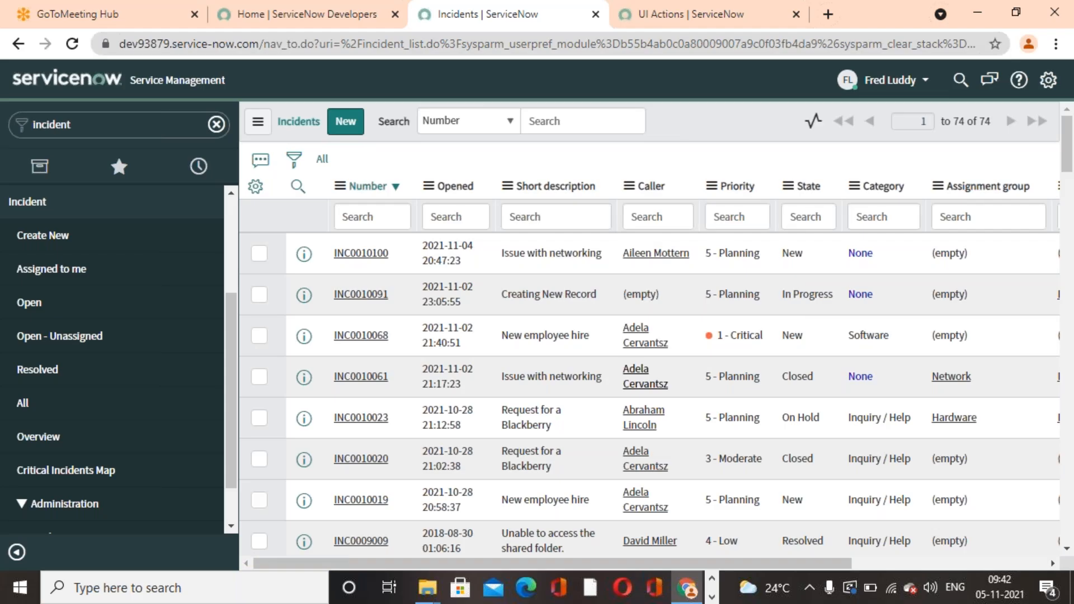
Return to the incident UI Actions list in the other browser tab and start a new UI action named "Assigned TO ME".
click(650, 26)
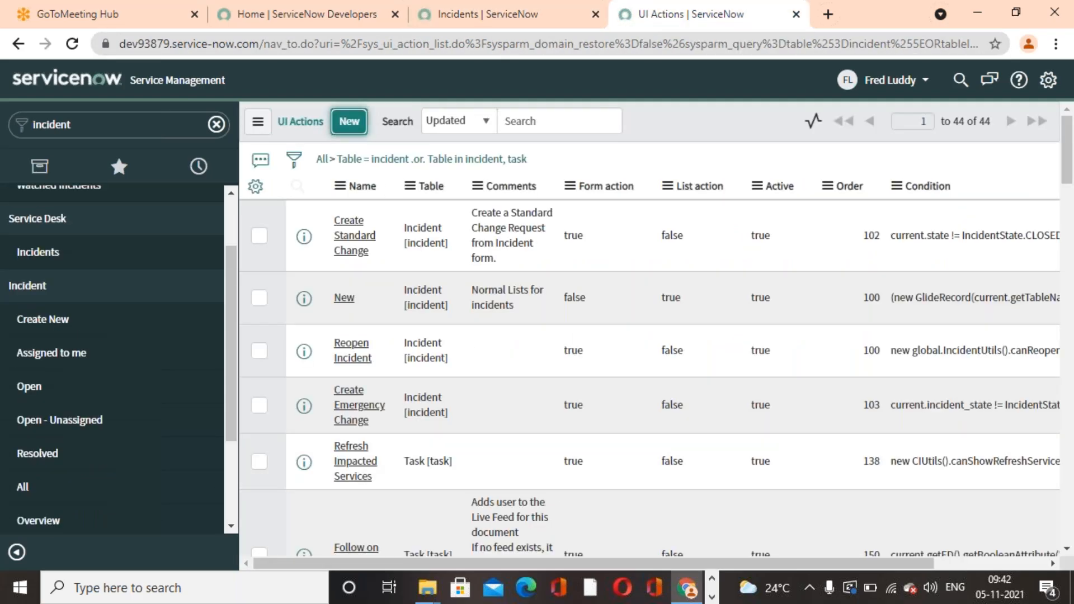
click(349, 121)
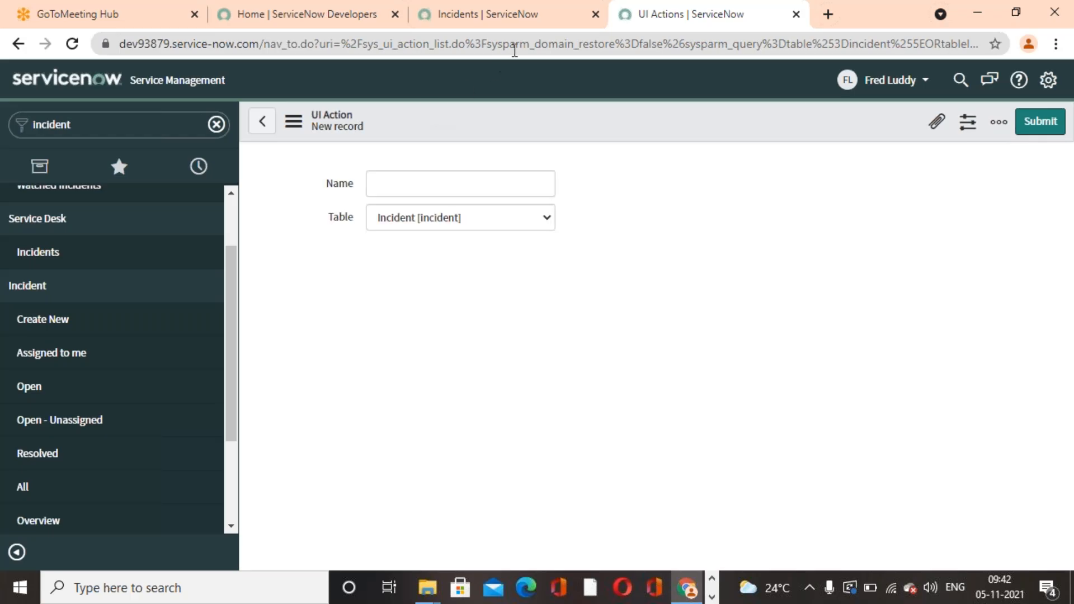
click(501, 183)
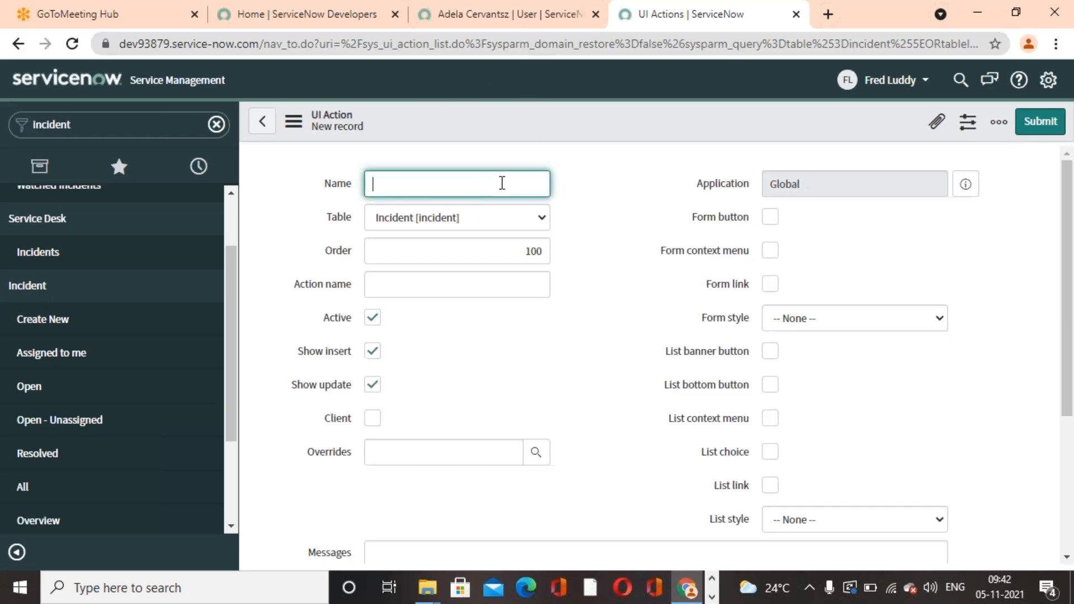
text(Assi)
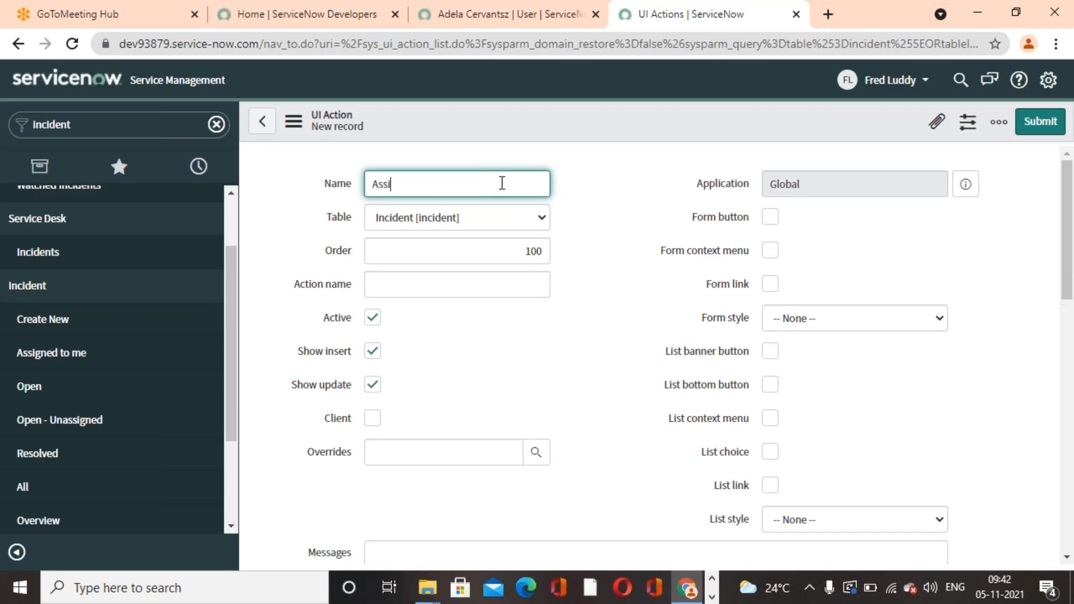
text(gned TO)
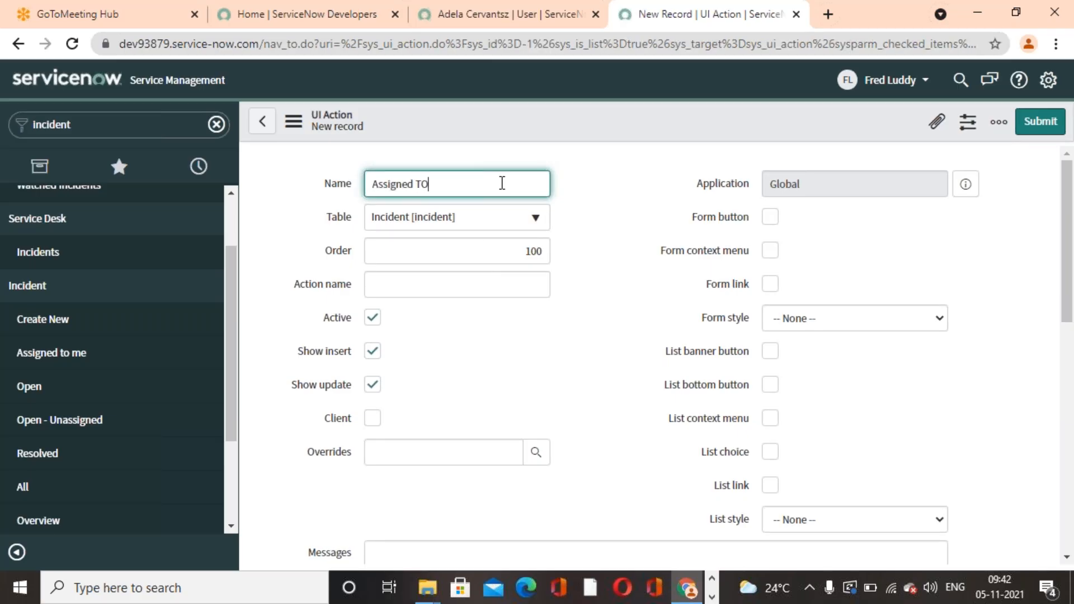
text( ME)
click(512, 392)
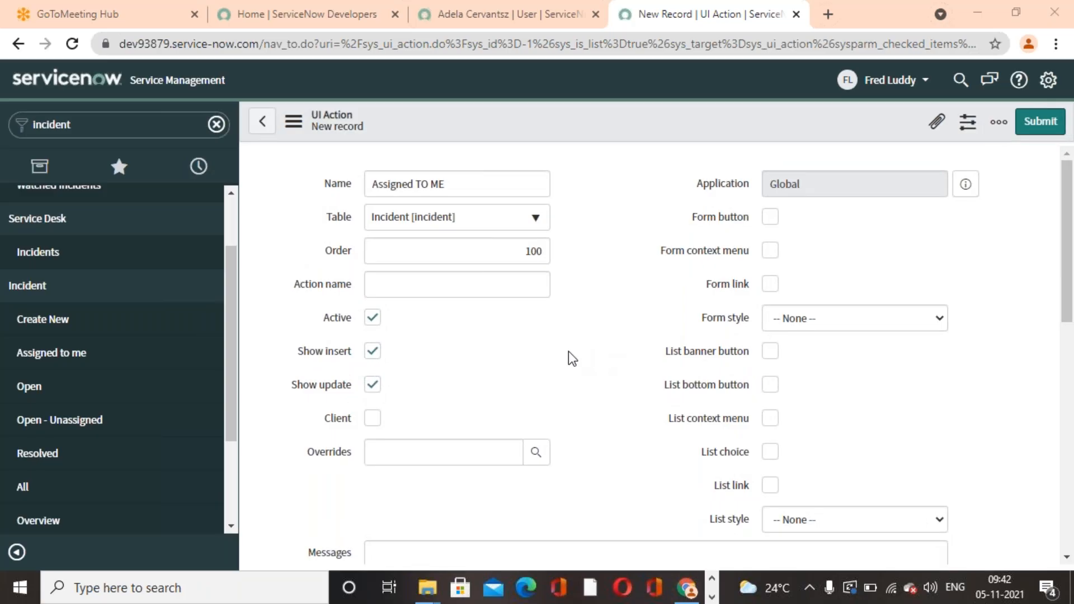
Set the action name to assigned_to_me and enable the List context menu option.
click(456, 287)
text(assigne)
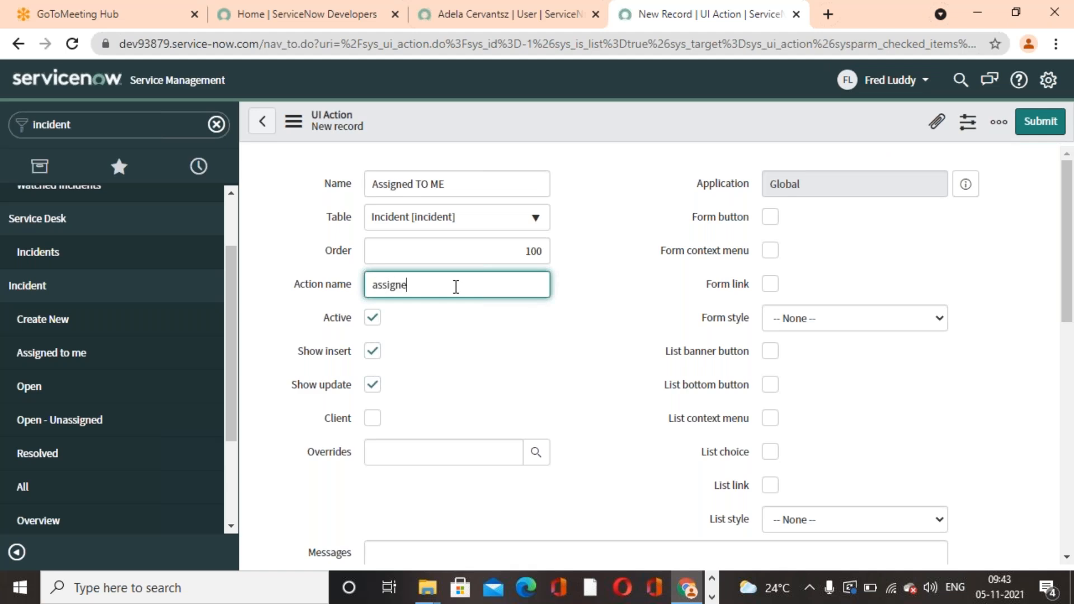
text(d_to_me)
click(568, 387)
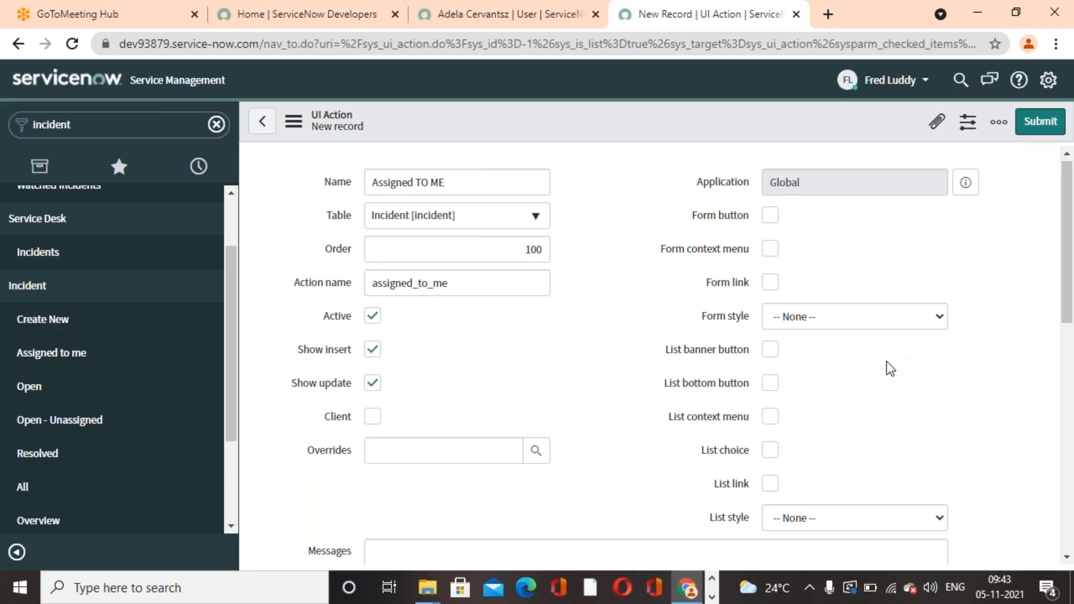
scroll(887, 362, down, 2)
click(769, 336)
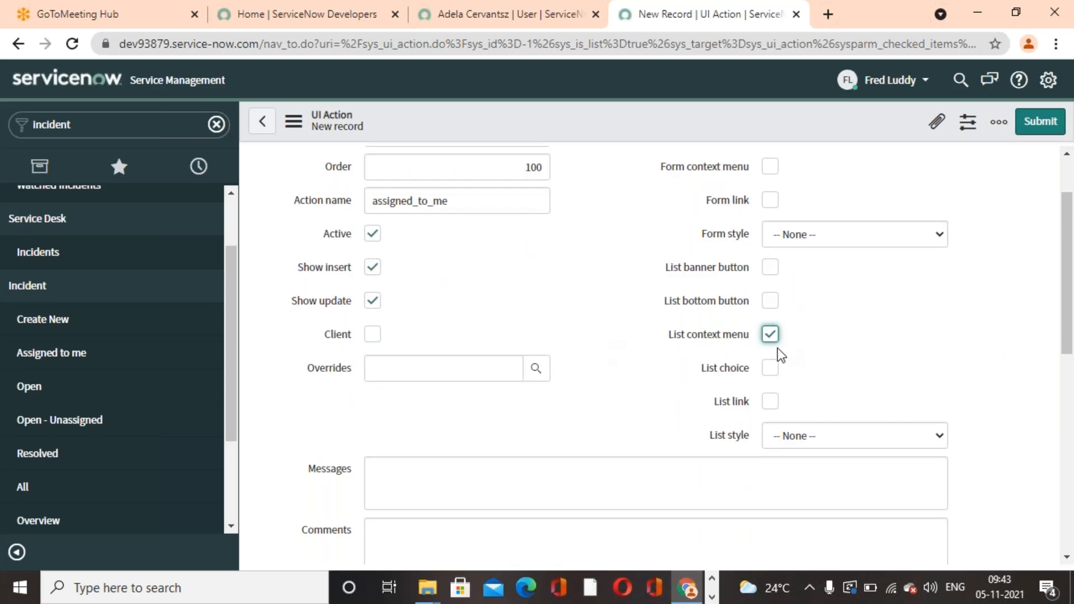
scroll(857, 350, up, 2)
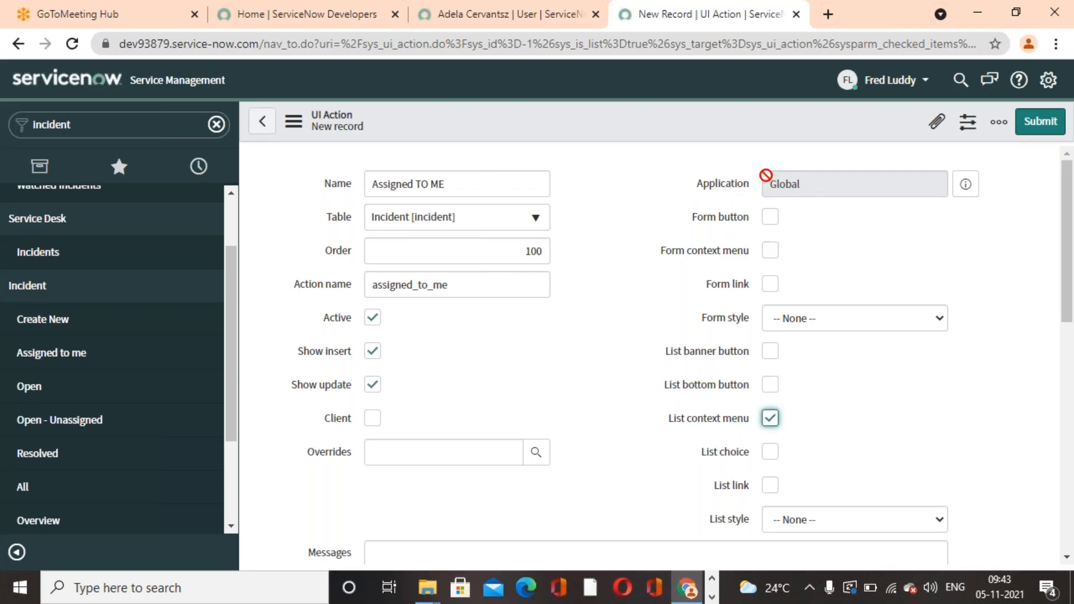
Disable the Show insert option of the new UI action.
click(568, 375)
scroll(379, 247, down, 1)
scroll(381, 252, up, 1)
scroll(371, 300, down, 1)
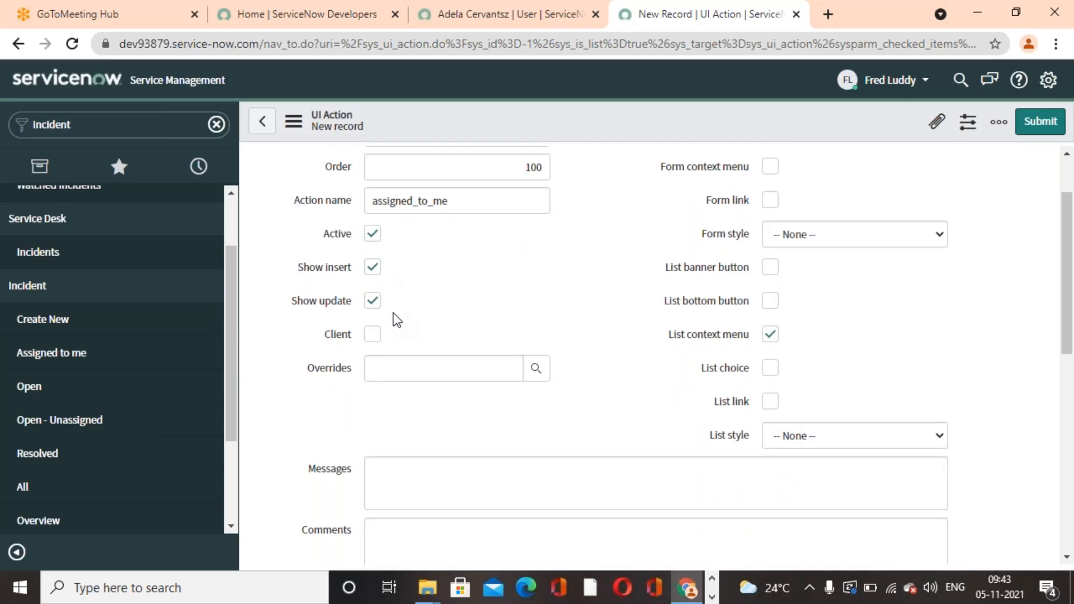
scroll(403, 324, up, 1)
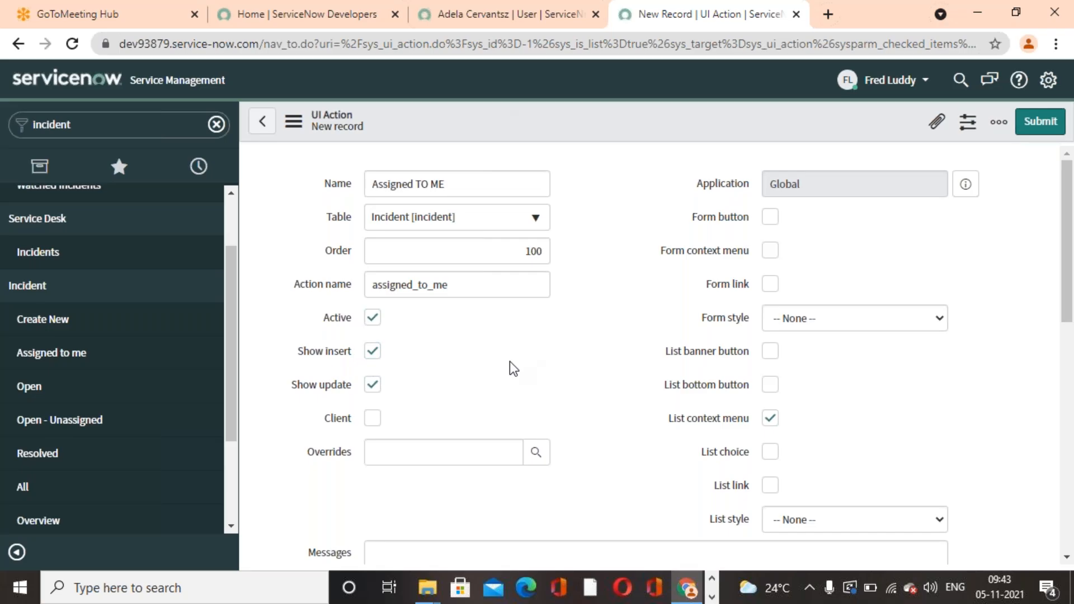
click(417, 349)
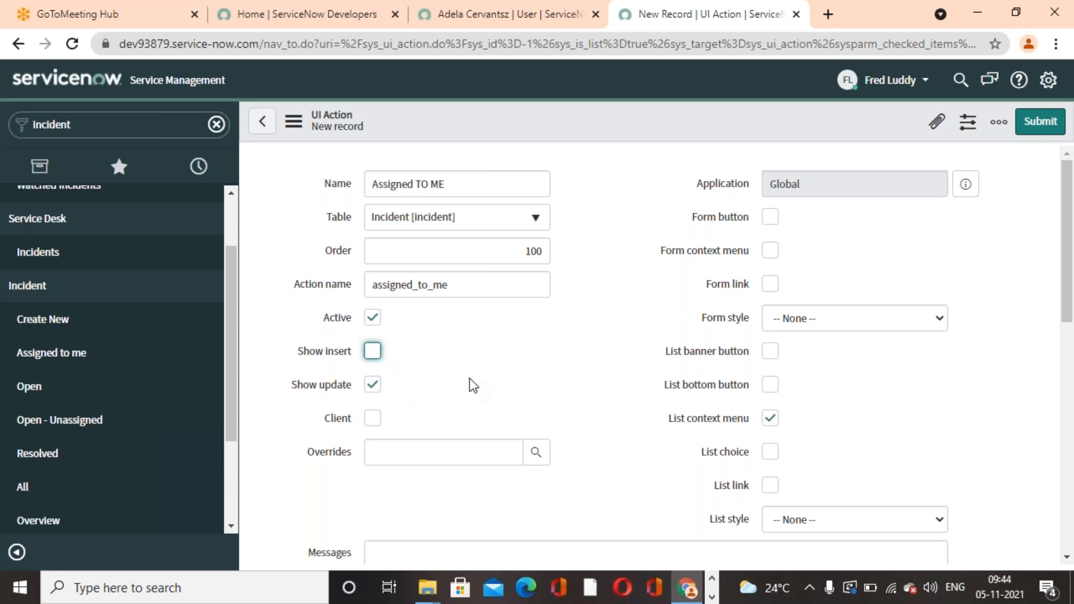
scroll(469, 379, down, 5)
scroll(520, 386, down, 4)
scroll(526, 392, up, 9)
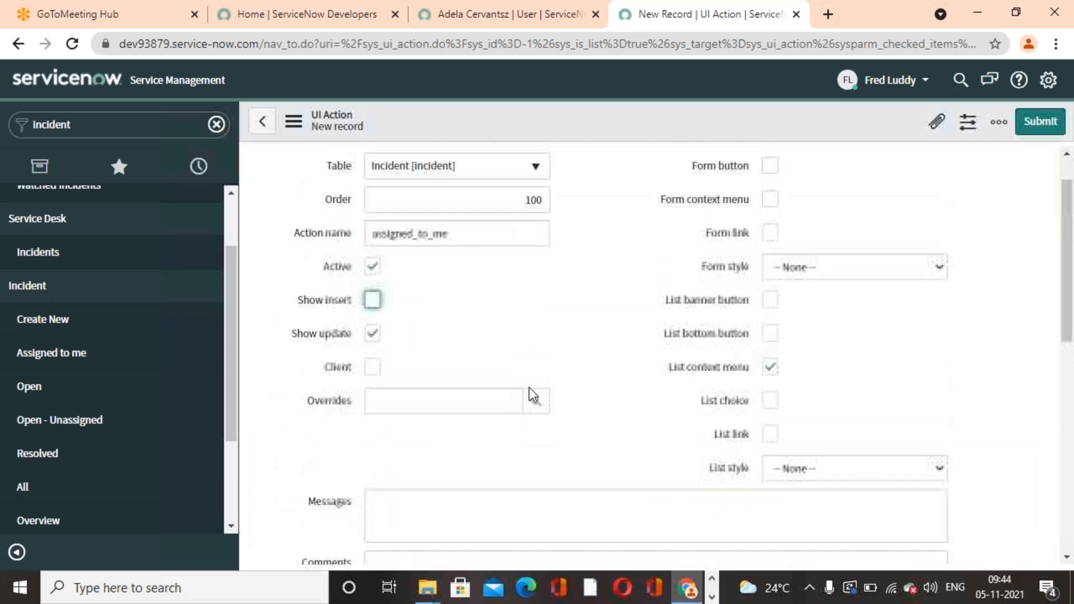
right_click(586, 113)
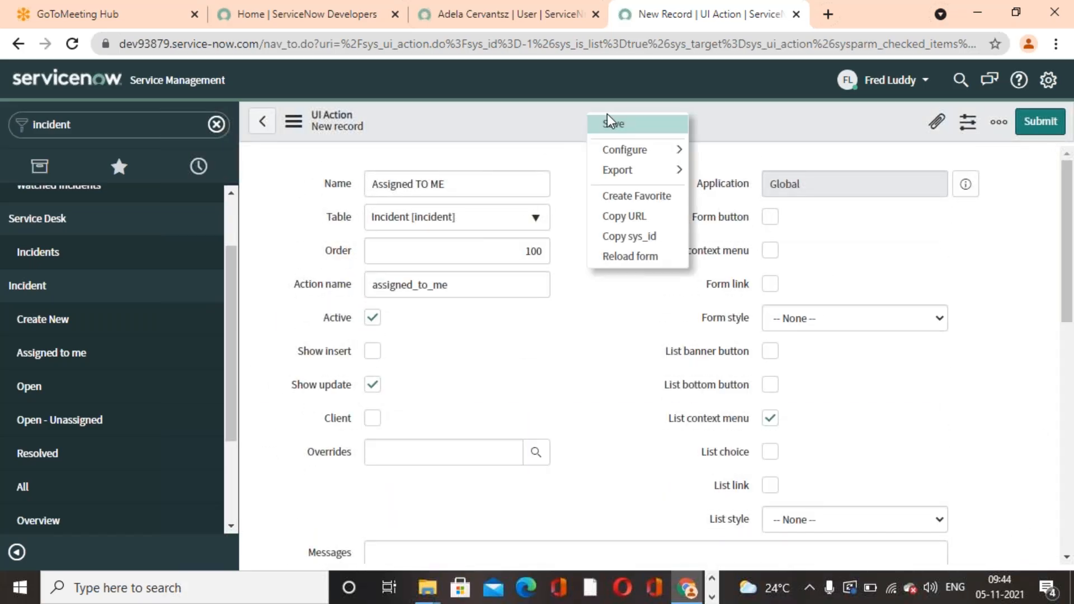
click(582, 368)
Write the script line current.assigned_to = gs.getUserID(); for the UI action.
scroll(582, 368, down, 6)
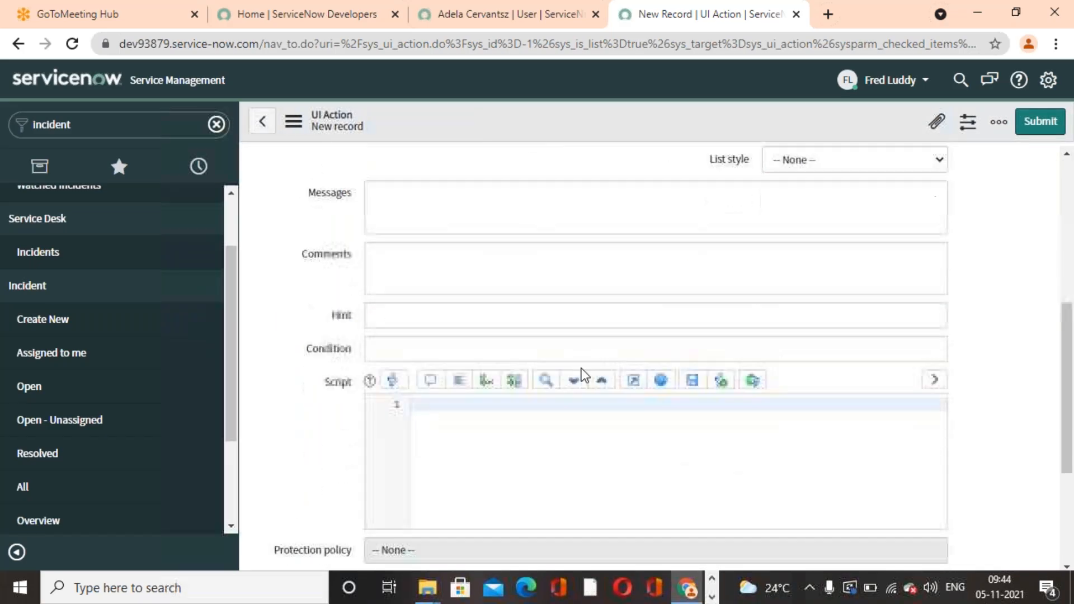
text(c)
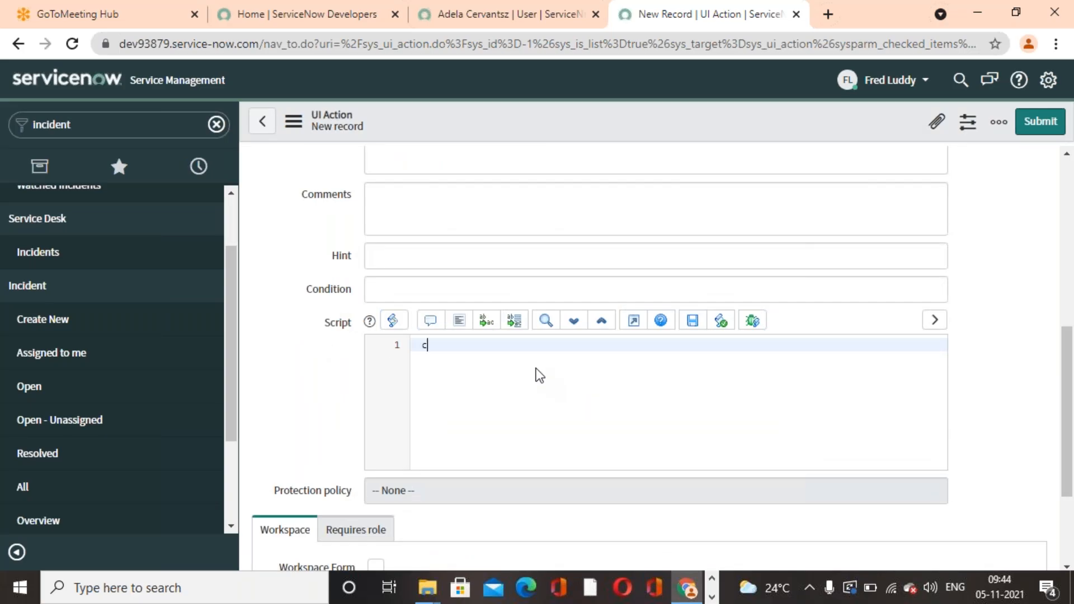
text(urrent.assigned_to =)
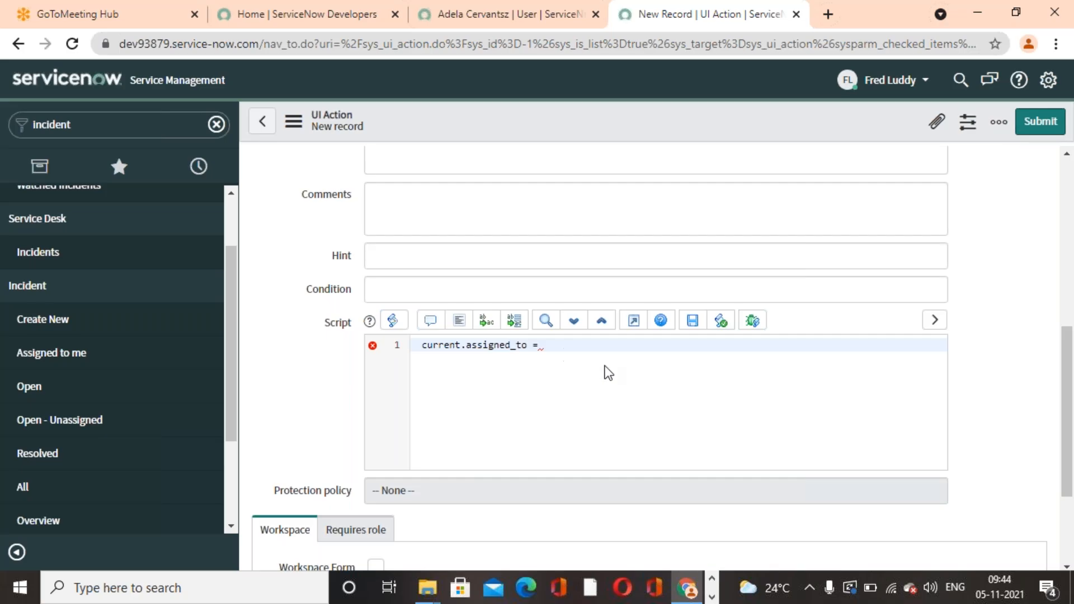
text( gs.getUserID();)
drag(545, 351, 609, 349)
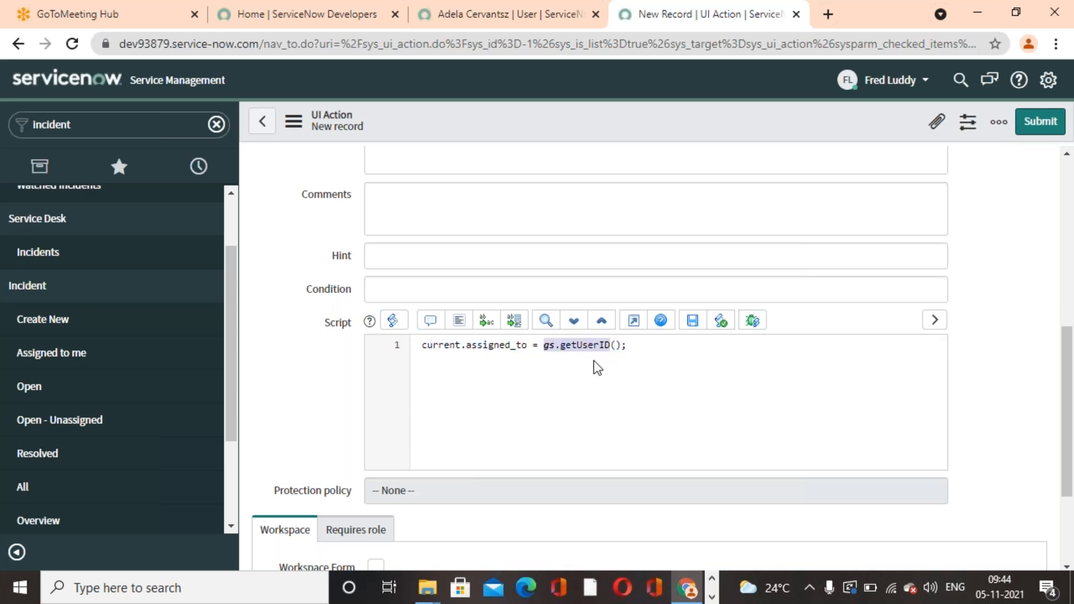
click(633, 393)
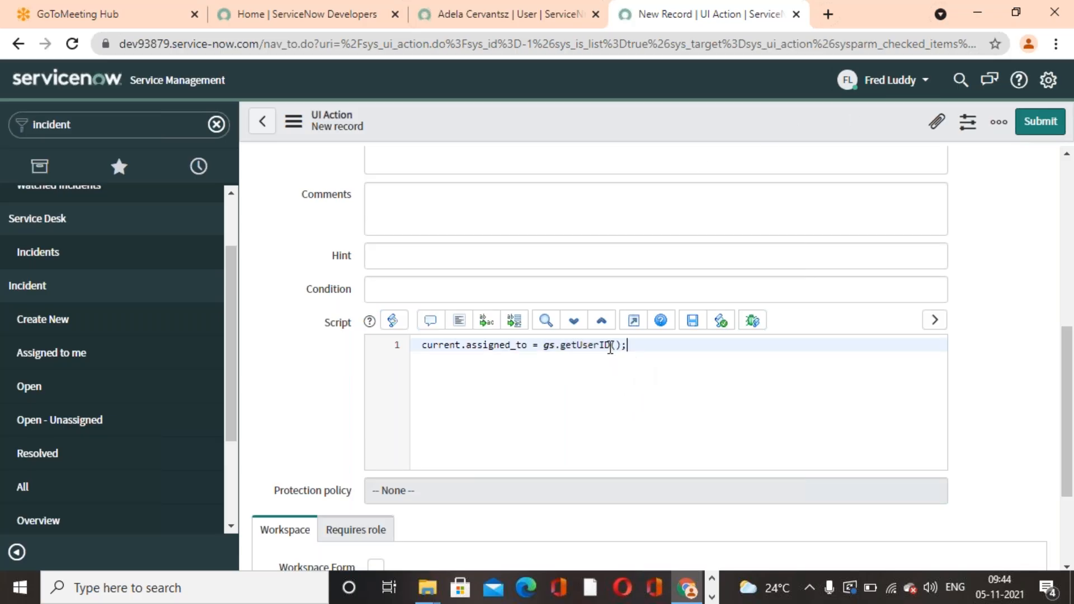
Add current.update(); as the second script line and save the UI action.
key(Return)
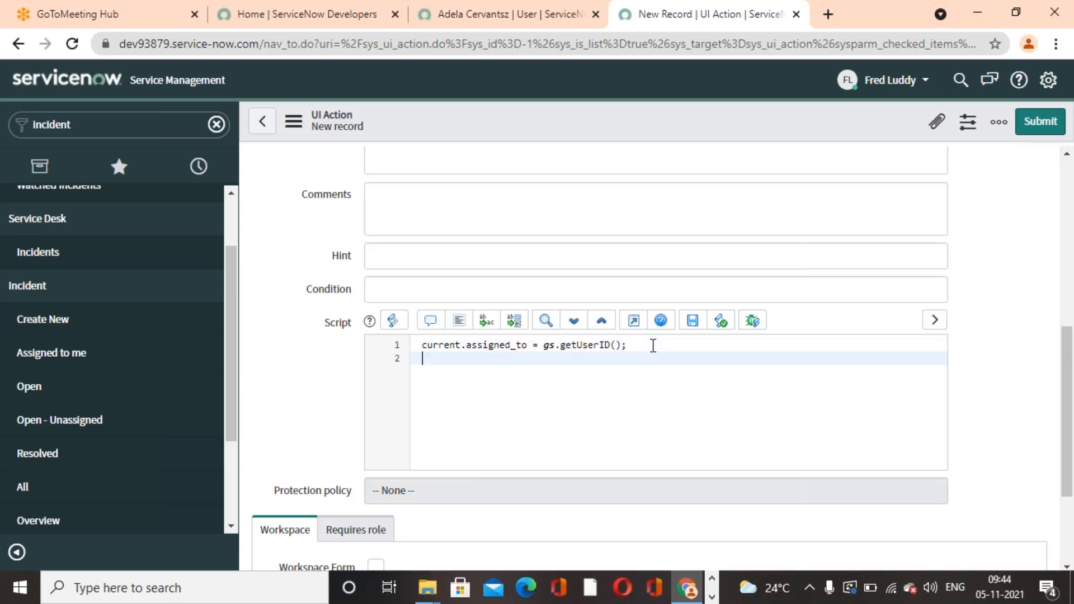
text(update)
click(421, 358)
text(current.)
click(516, 360)
text(();)
right_click(708, 113)
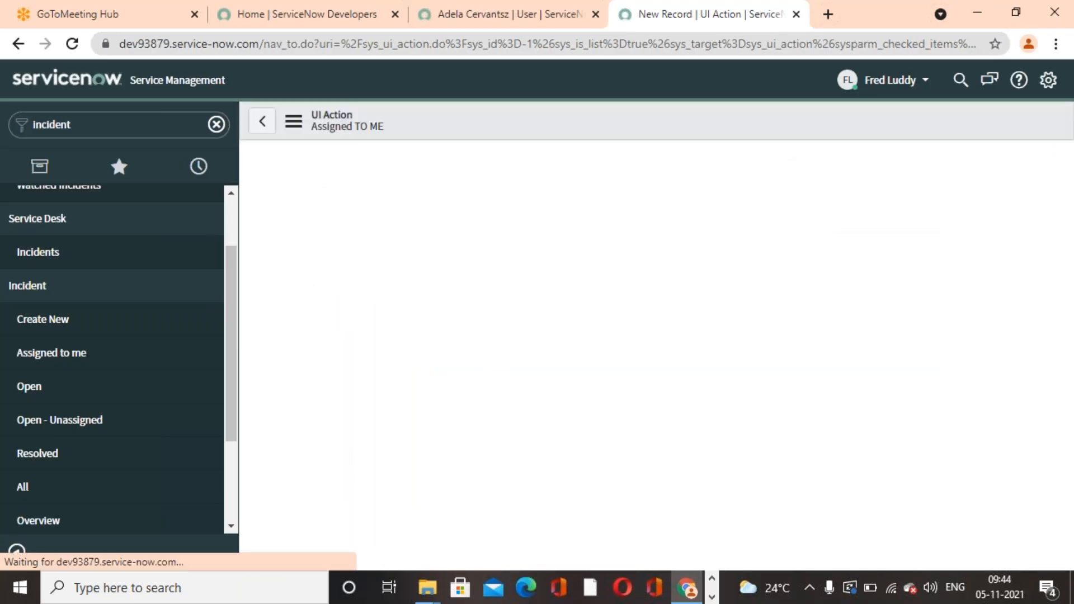
Open the list of all incidents and check a record's context menu for the Assigned TO ME action.
click(578, 22)
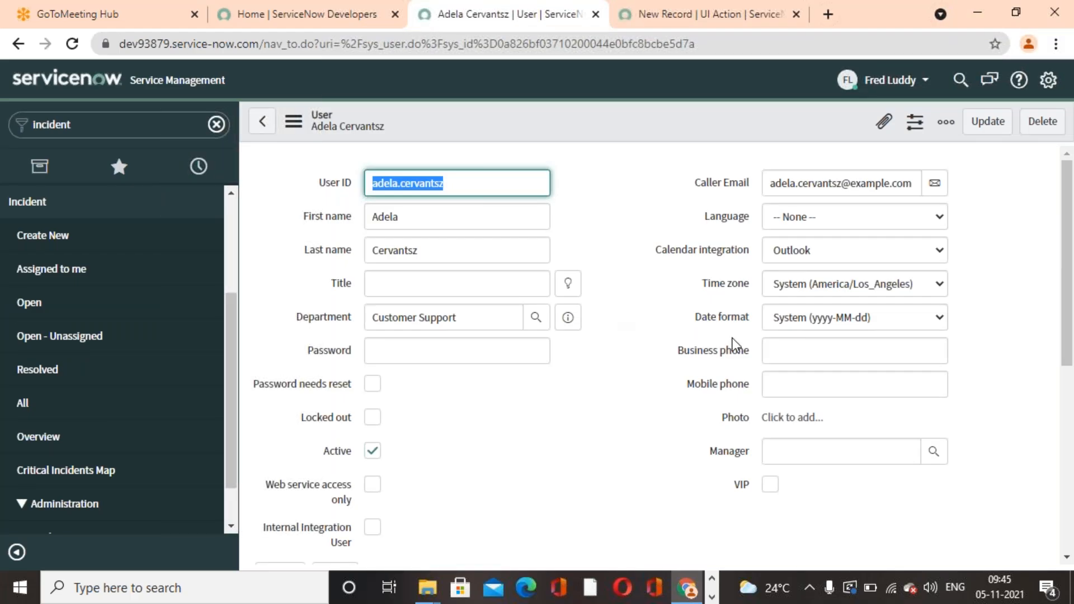
click(79, 407)
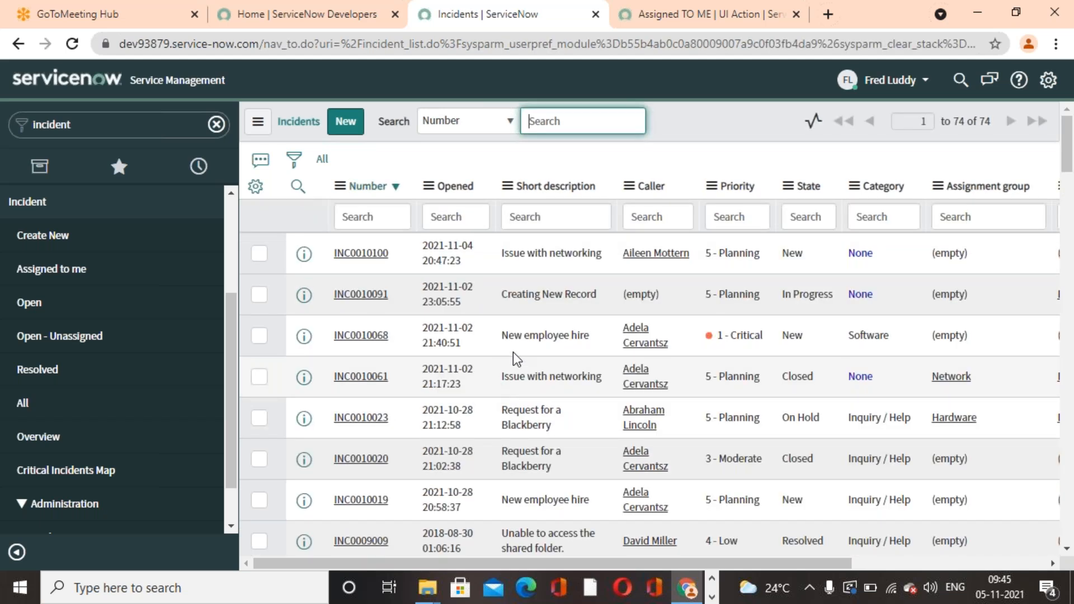
right_click(538, 336)
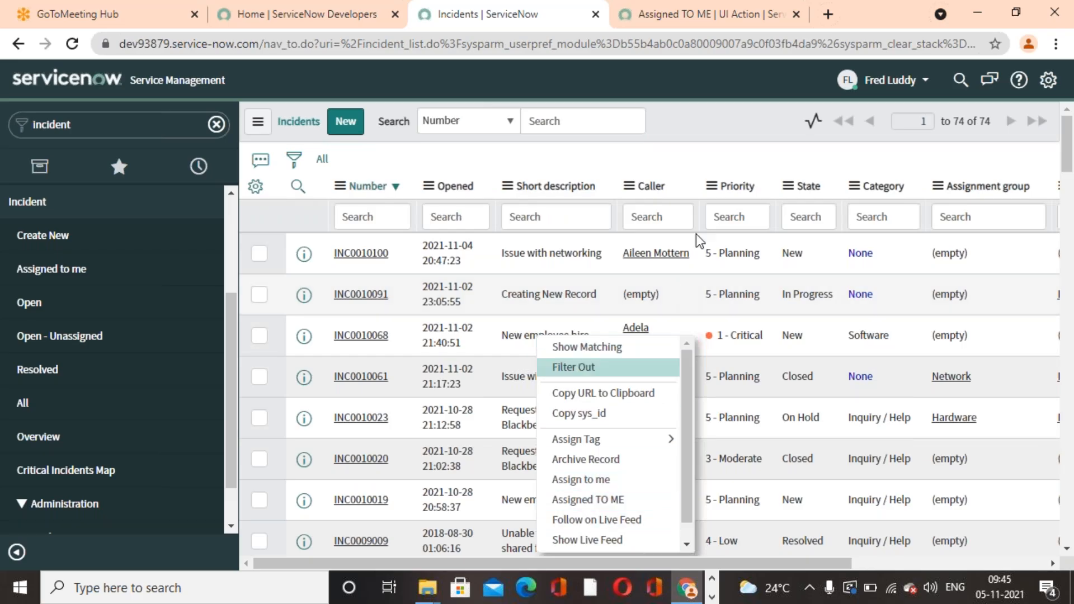
click(709, 167)
Check the context menu of incident INC0000601 and open the record to view its assignment.
scroll(710, 167, down, 3)
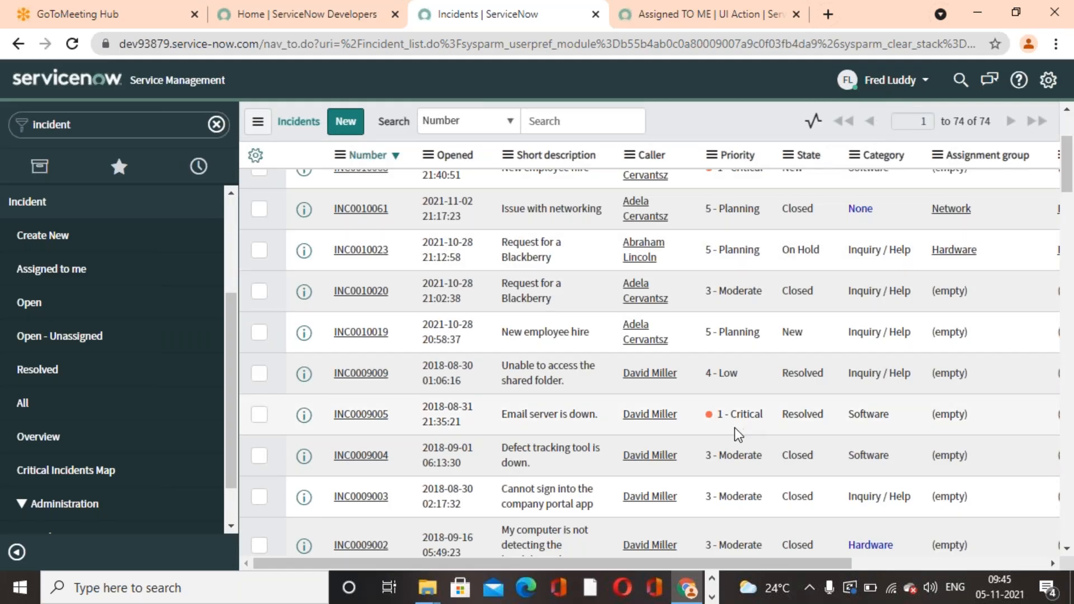
scroll(734, 427, down, 4)
scroll(692, 358, down, 4)
right_click(362, 416)
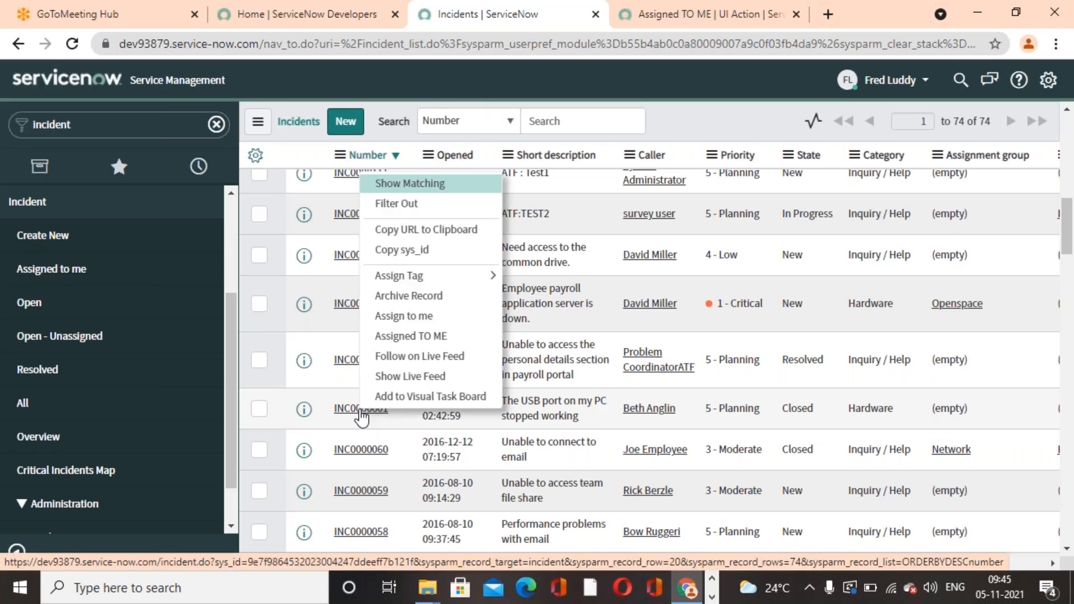
click(361, 417)
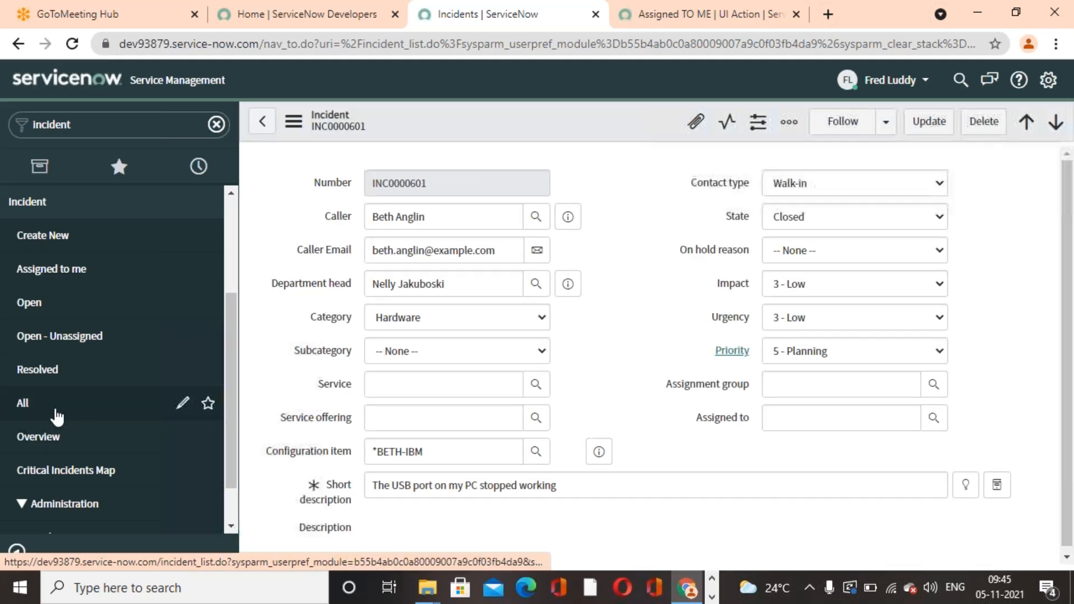
Assign incident INC0010019 to the logged-in user with Assigned TO ME from the all-incidents list, and display the incidents assigned to that user.
click(56, 415)
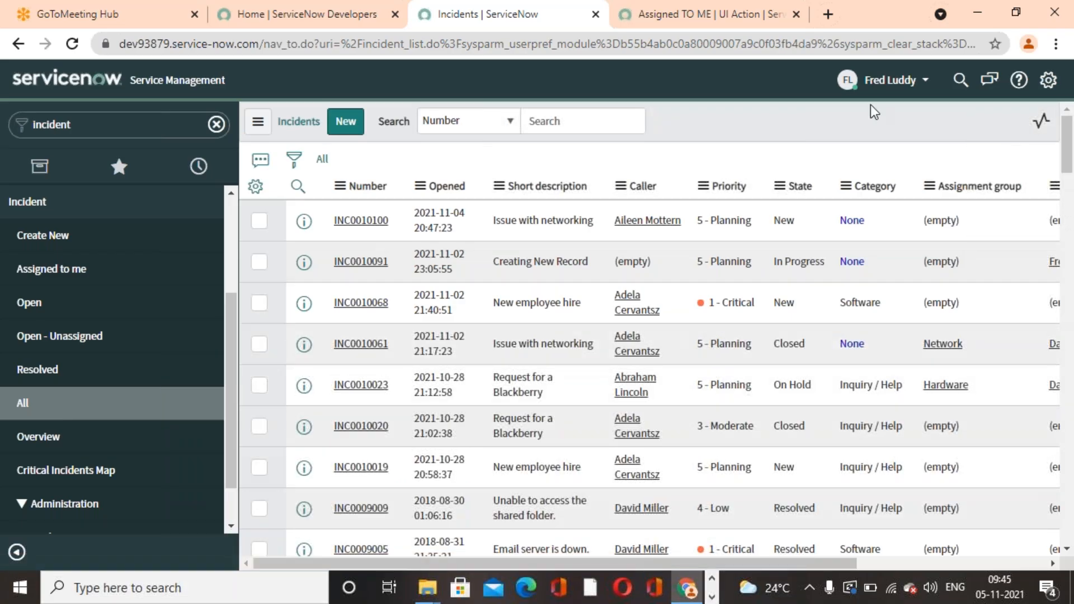
scroll(496, 449, down, 3)
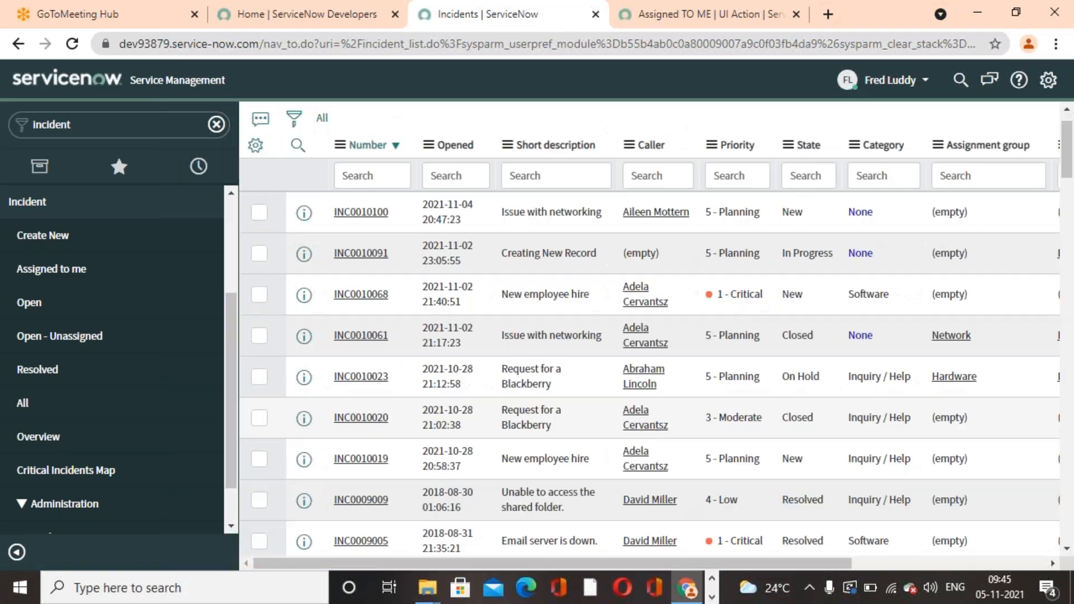
scroll(499, 443, down, 2)
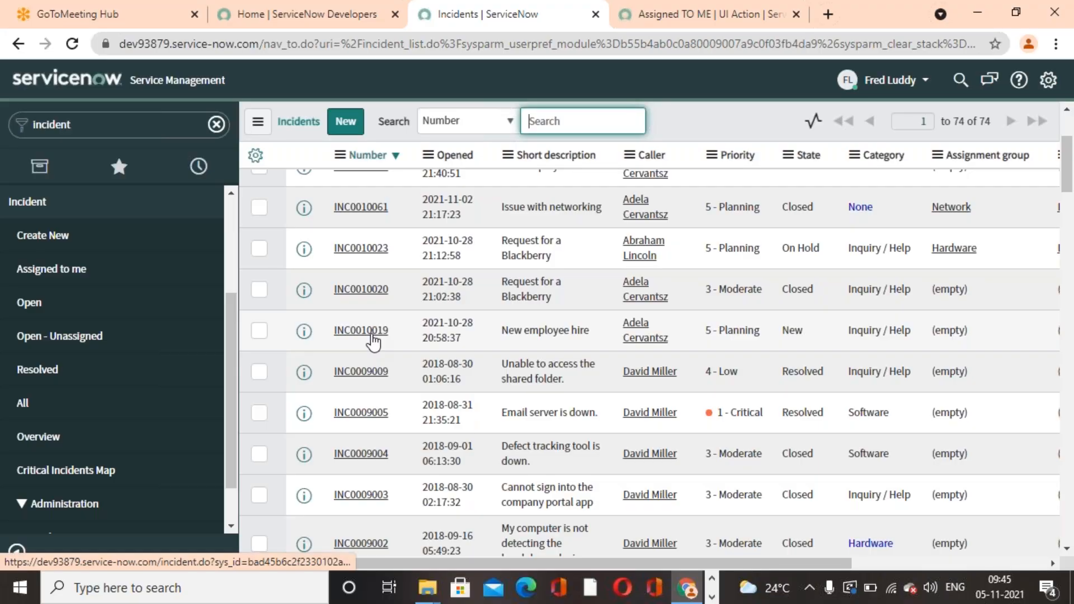
right_click(371, 336)
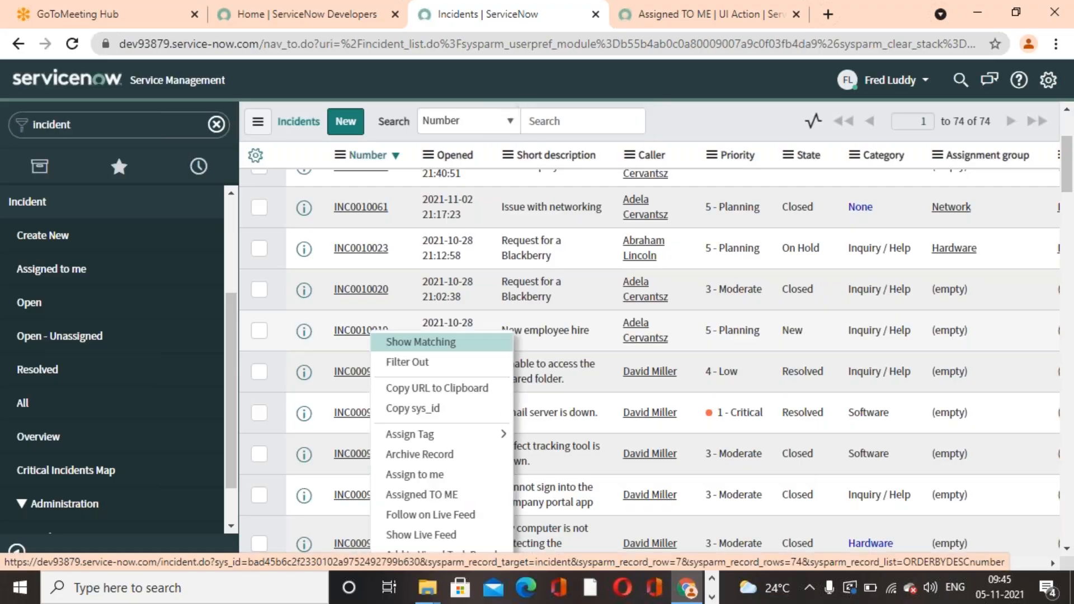
click(432, 495)
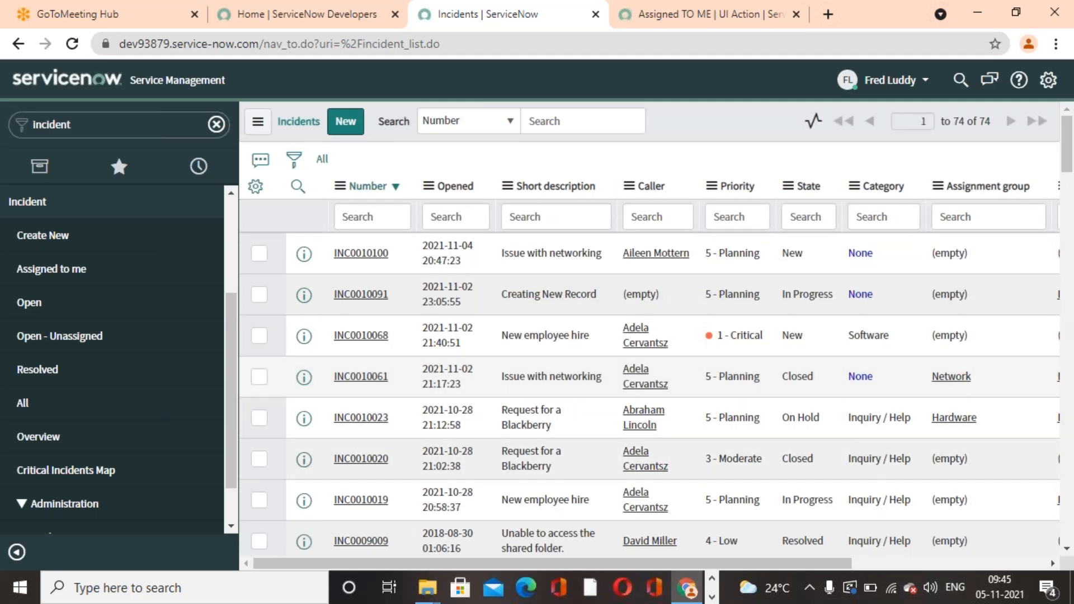
click(23, 276)
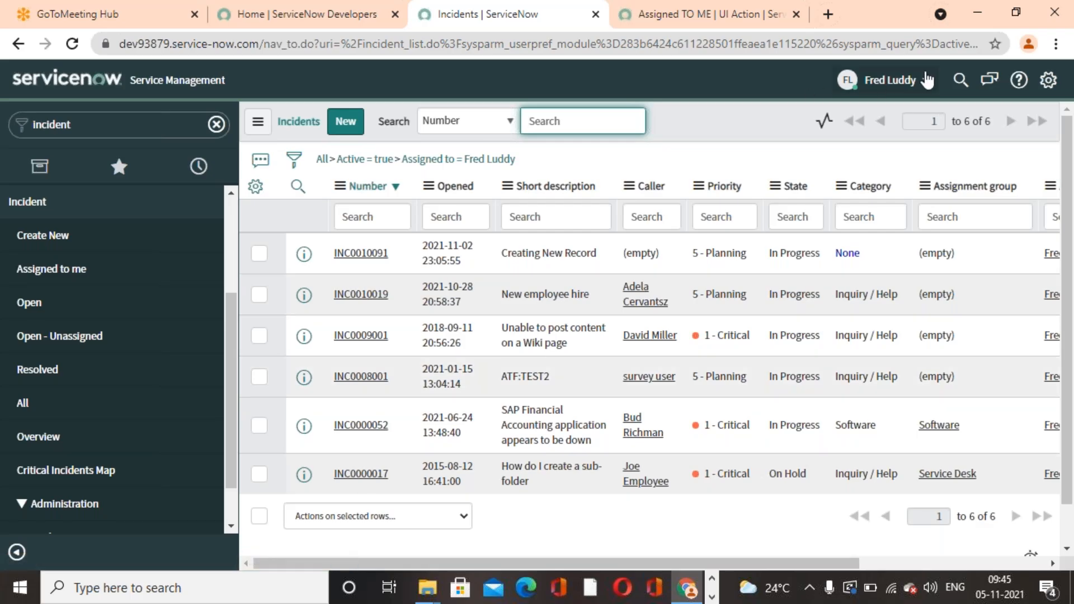
Assign incident INC0008112 to the logged-in user from the all-incidents list and display the incidents assigned to that user.
click(78, 402)
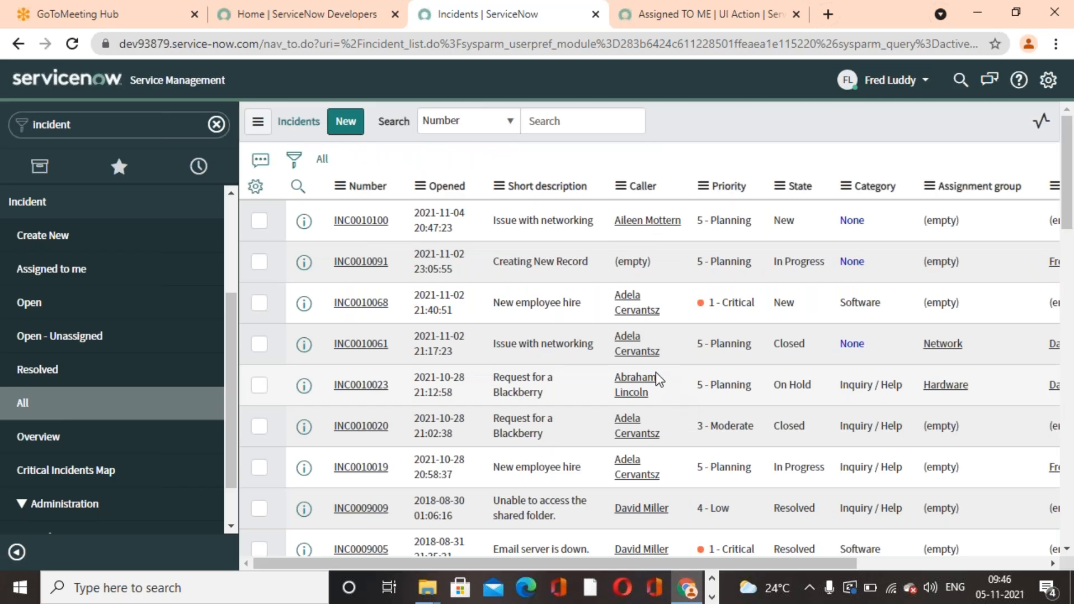
scroll(655, 371, down, 4)
scroll(635, 364, down, 5)
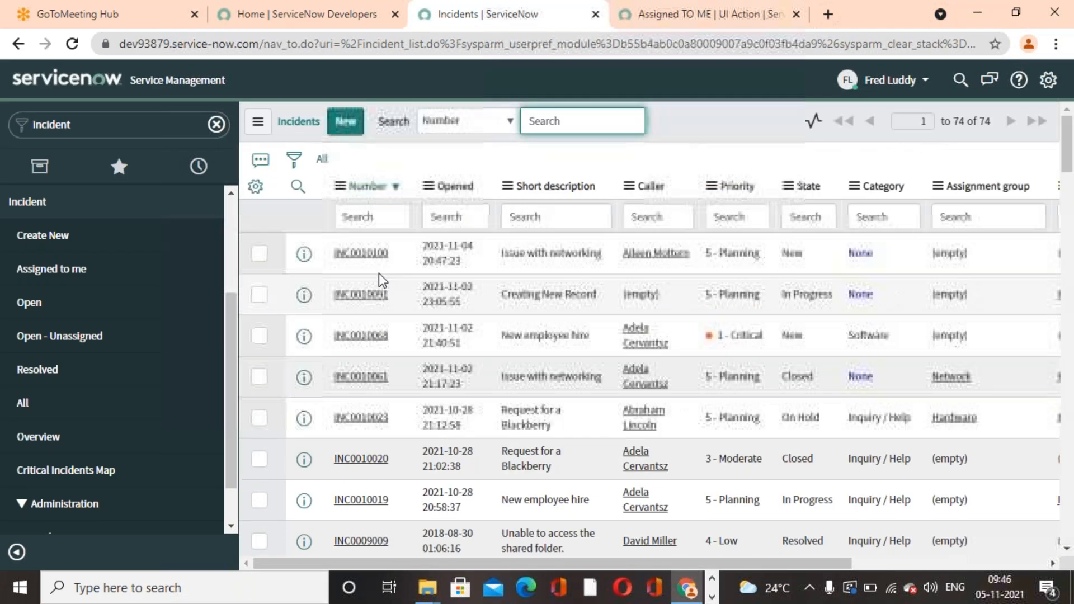
scroll(407, 370, down, 3)
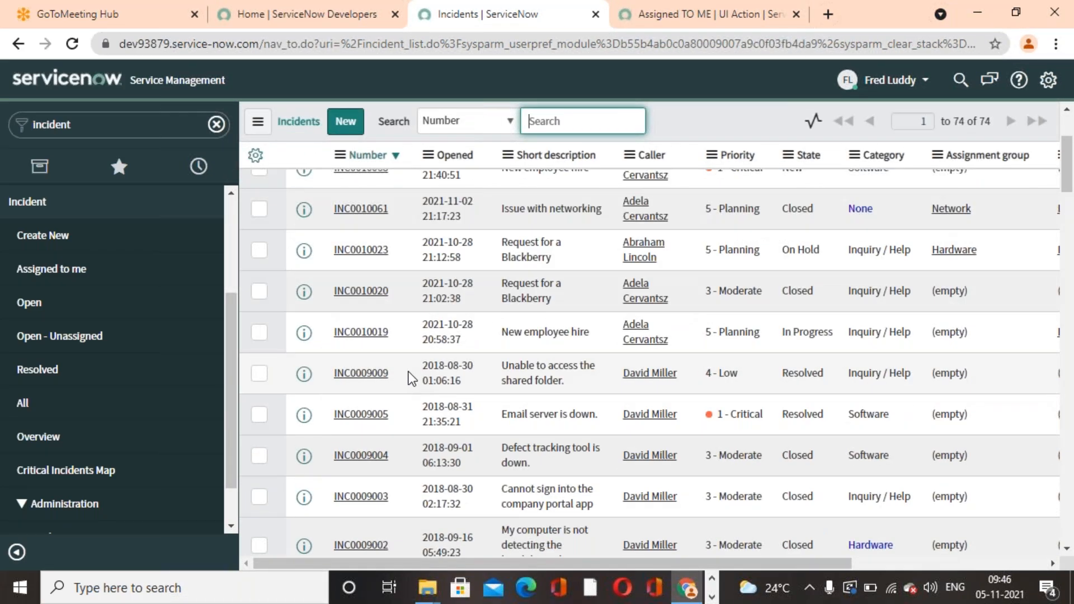
scroll(380, 364, down, 3)
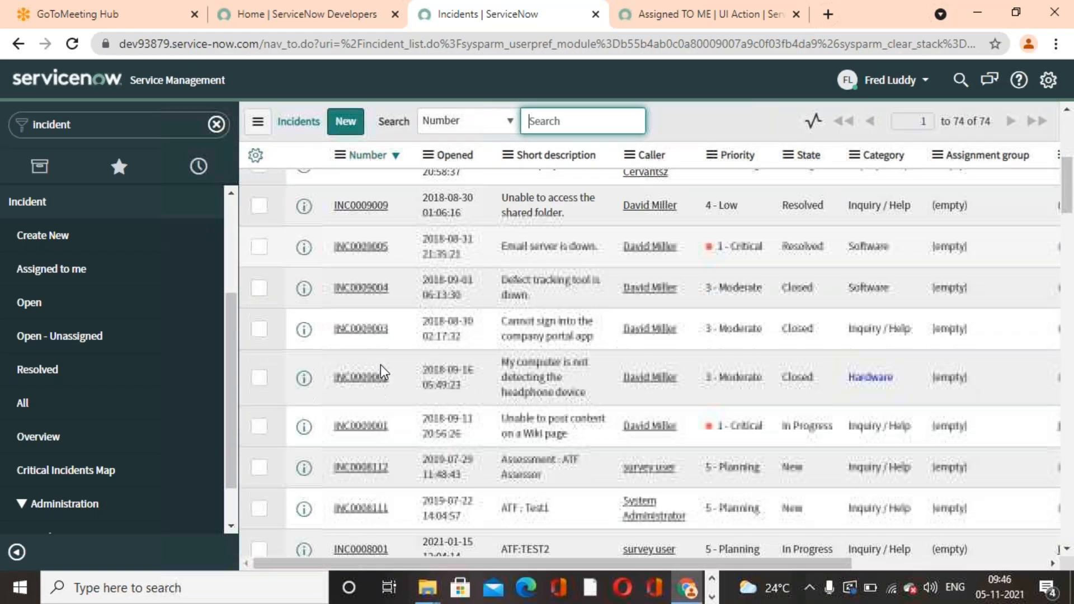
right_click(361, 470)
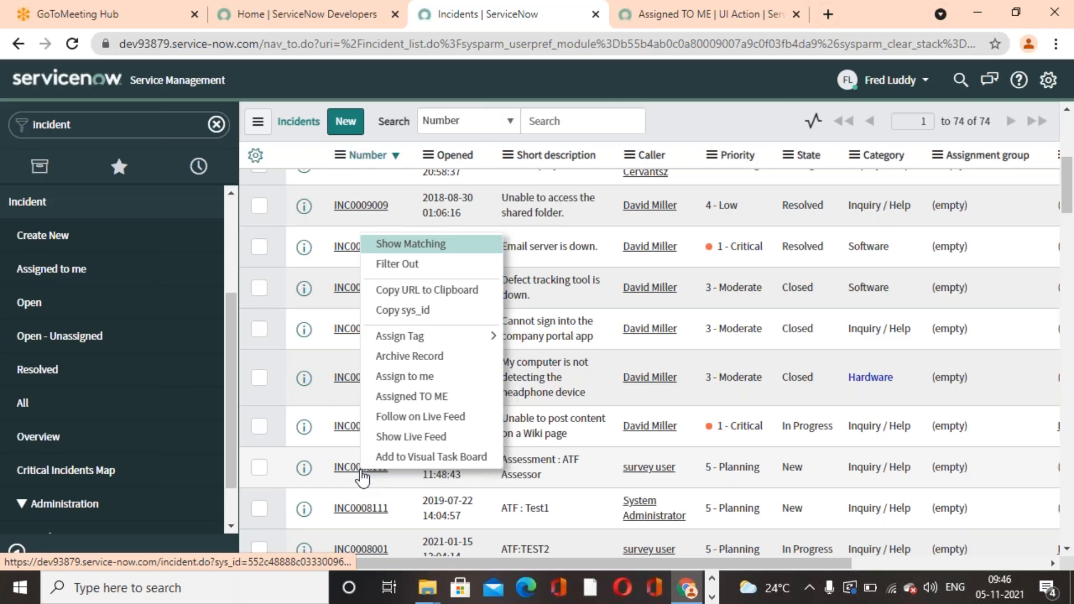
click(635, 439)
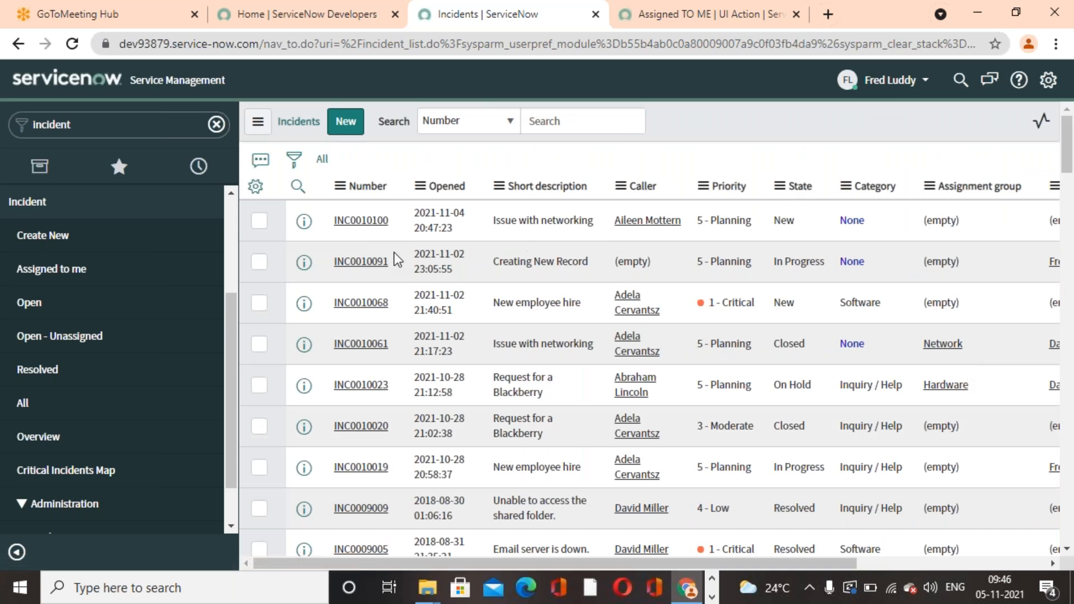
click(134, 270)
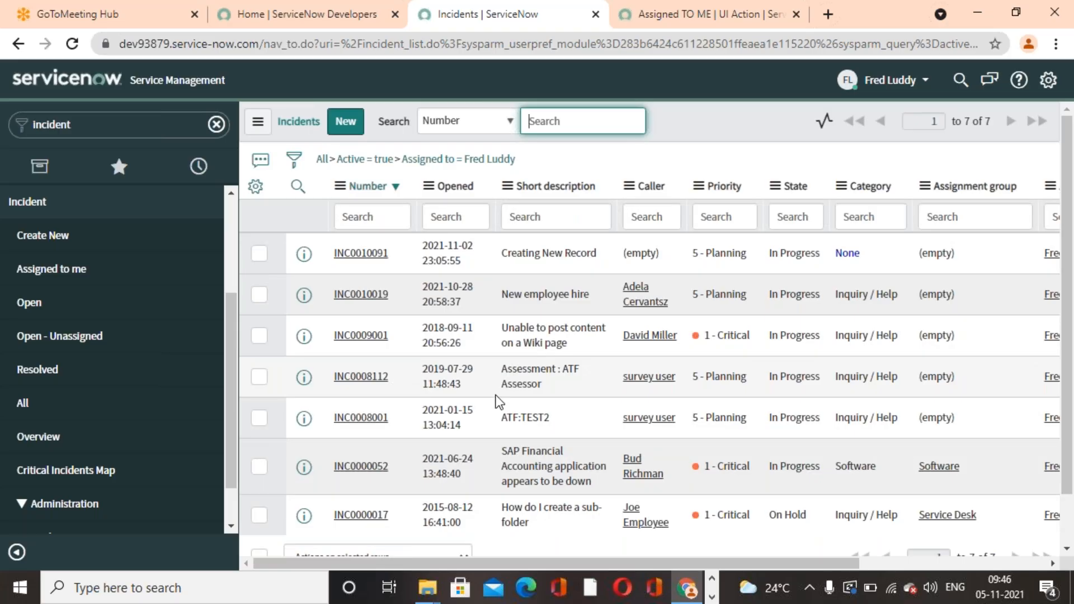
Switch to the Word document and examine the procedure and autoAssignment script for the Incident form's assignment button.
click(731, 24)
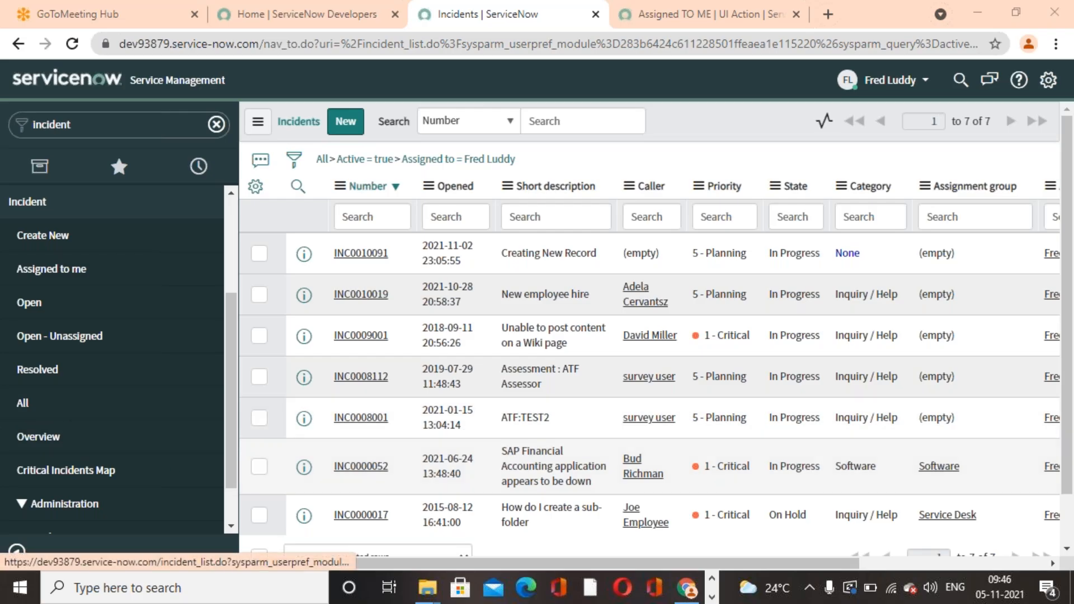
click(711, 597)
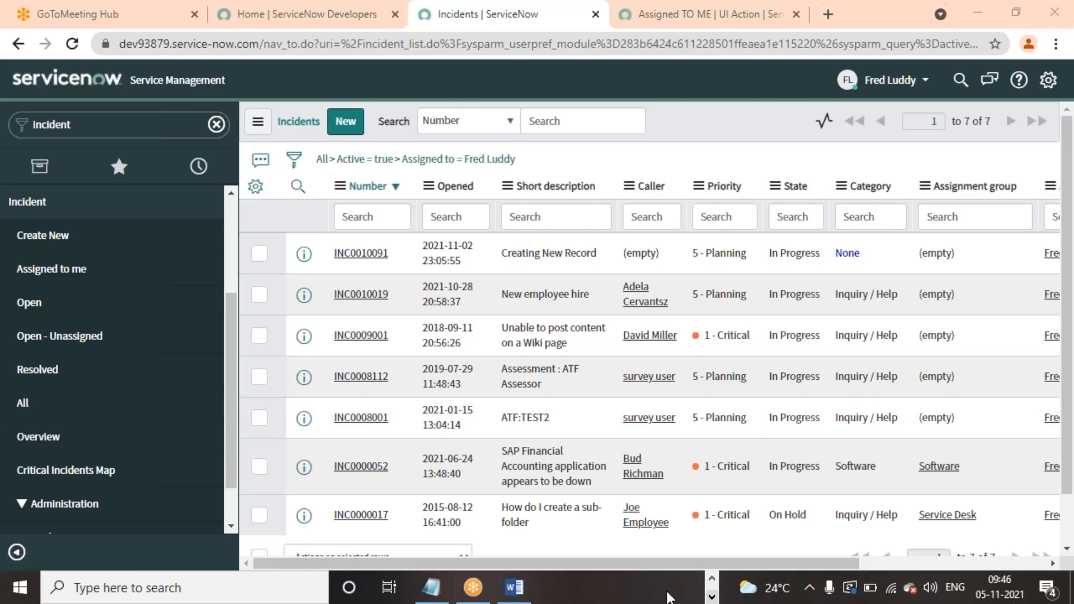
click(514, 587)
scroll(733, 339, down, 1)
scroll(734, 340, down, 20)
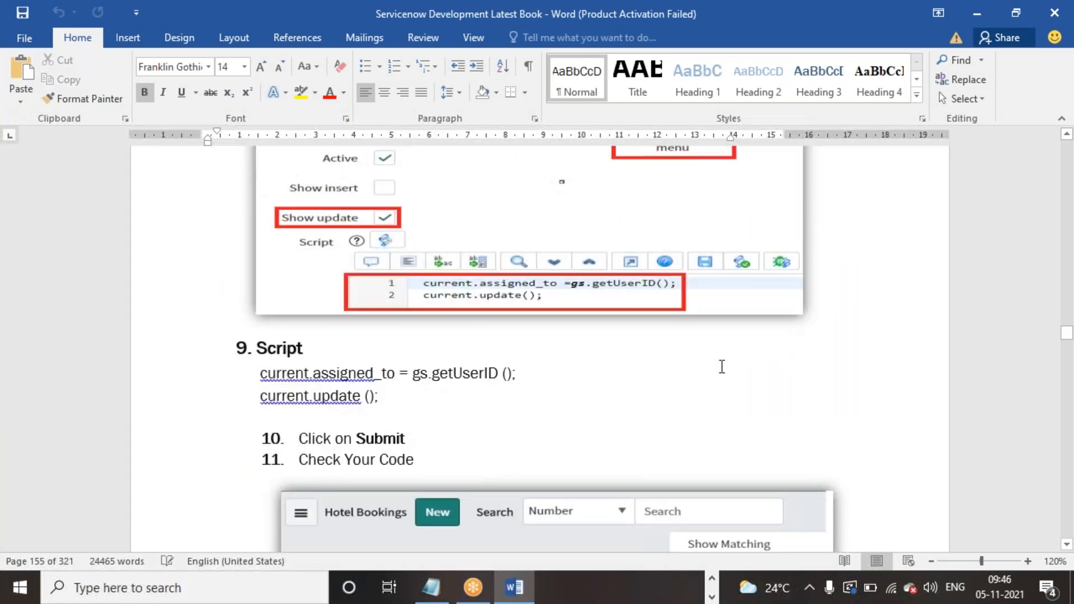
scroll(721, 367, down, 10)
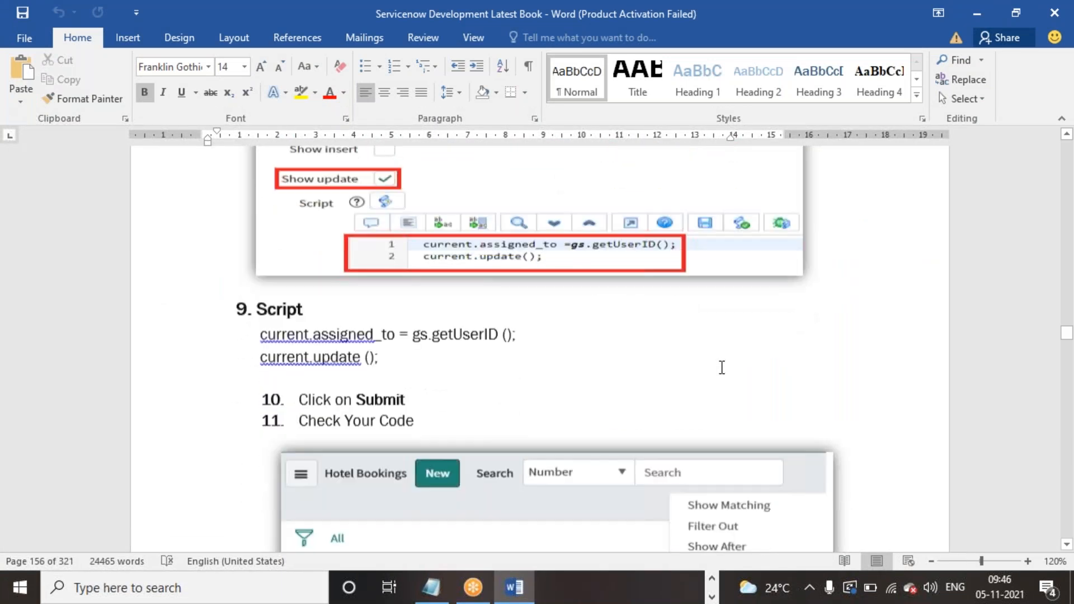
scroll(724, 364, down, 10)
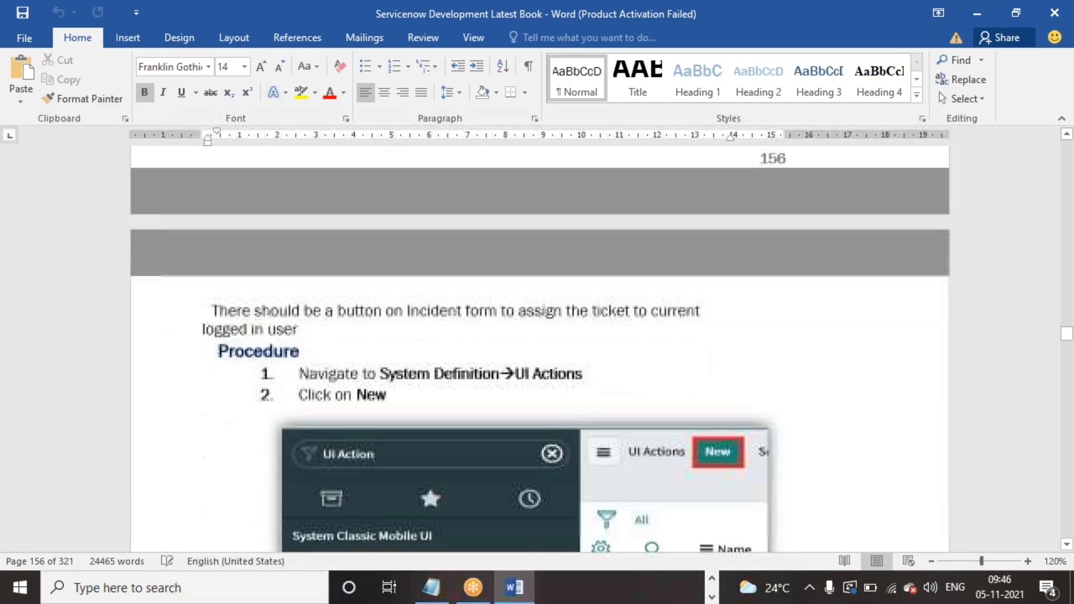
scroll(725, 365, down, 10)
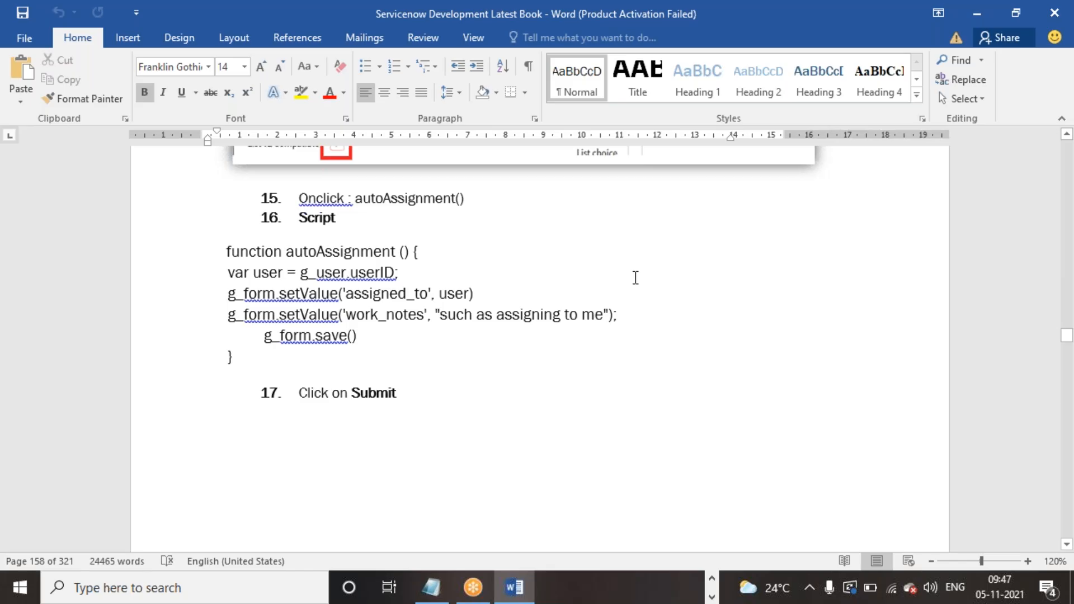
scroll(631, 299, down, 1)
scroll(631, 300, up, 1)
Switch back to Chrome and review the assignment actions in the context menu of an incident assigned to the logged-in user.
click(711, 597)
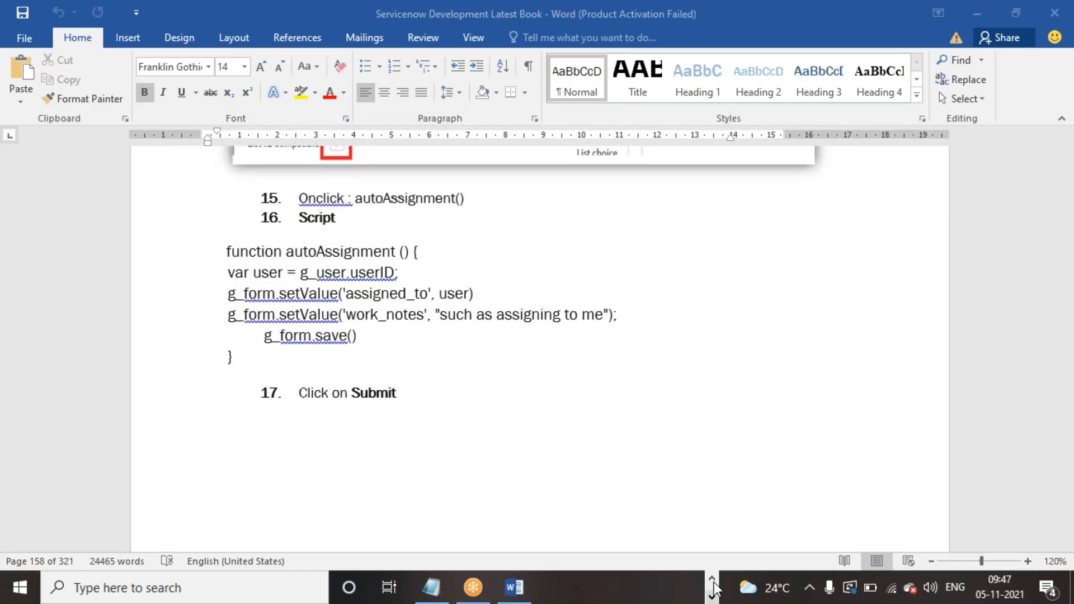
click(696, 591)
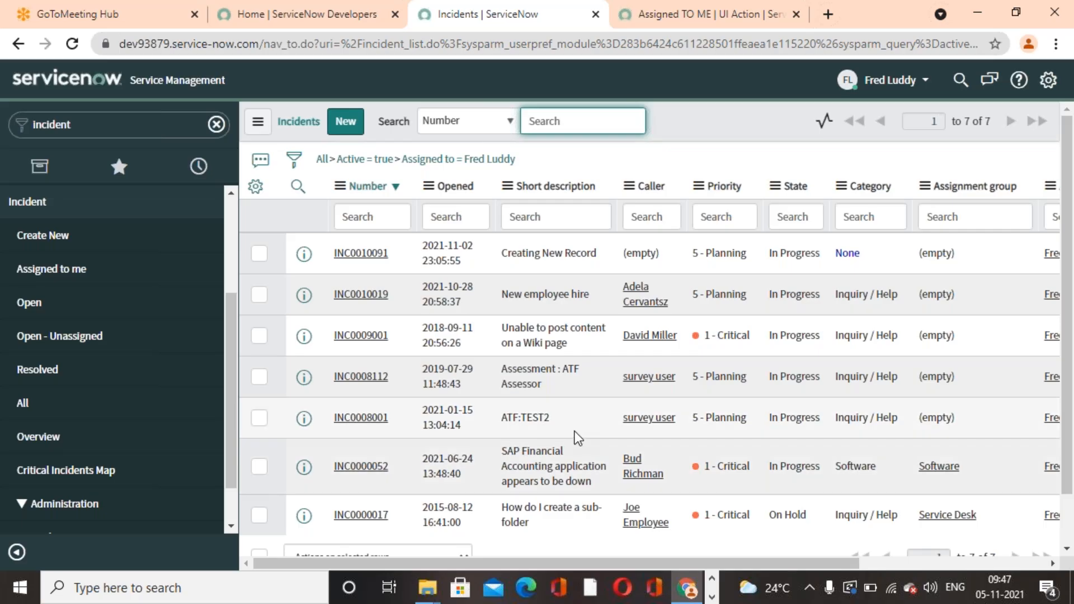
right_click(568, 337)
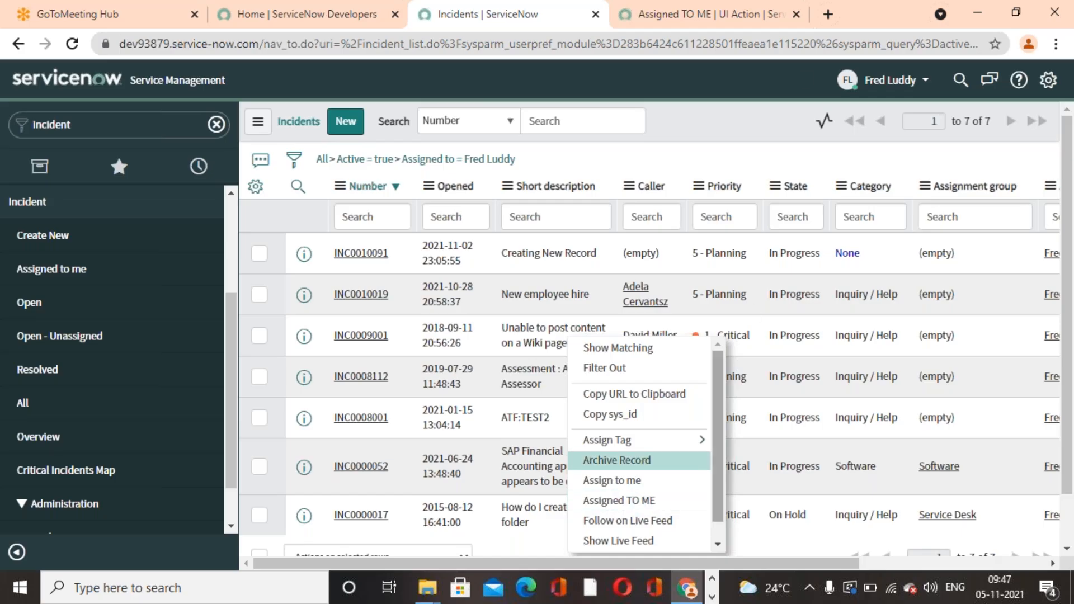
click(734, 129)
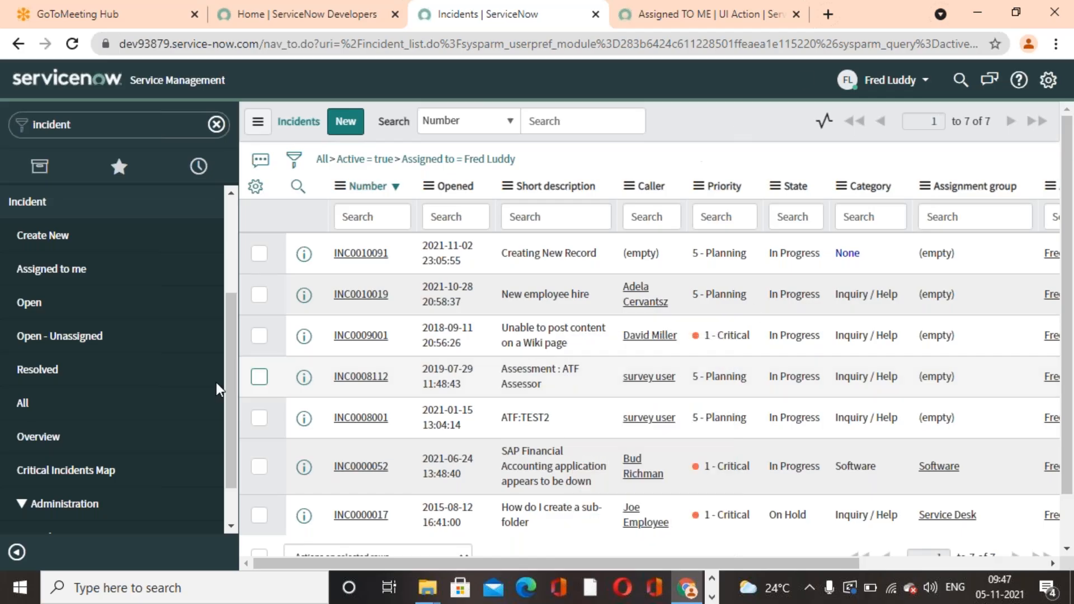
Open the UI Actions configuration from a new Incident form and start a new UI action record.
click(45, 238)
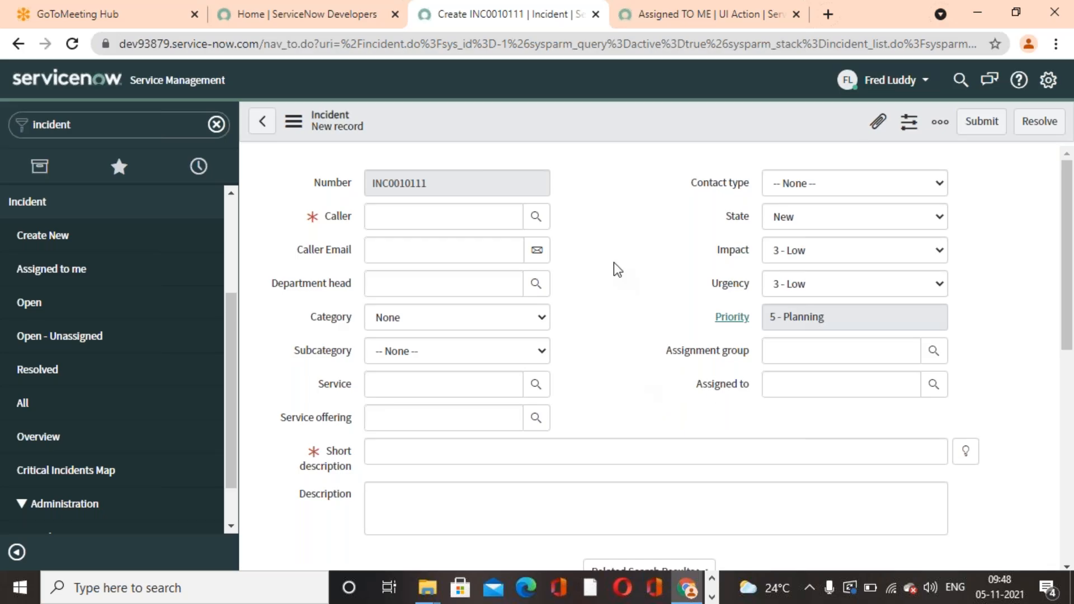
right_click(559, 120)
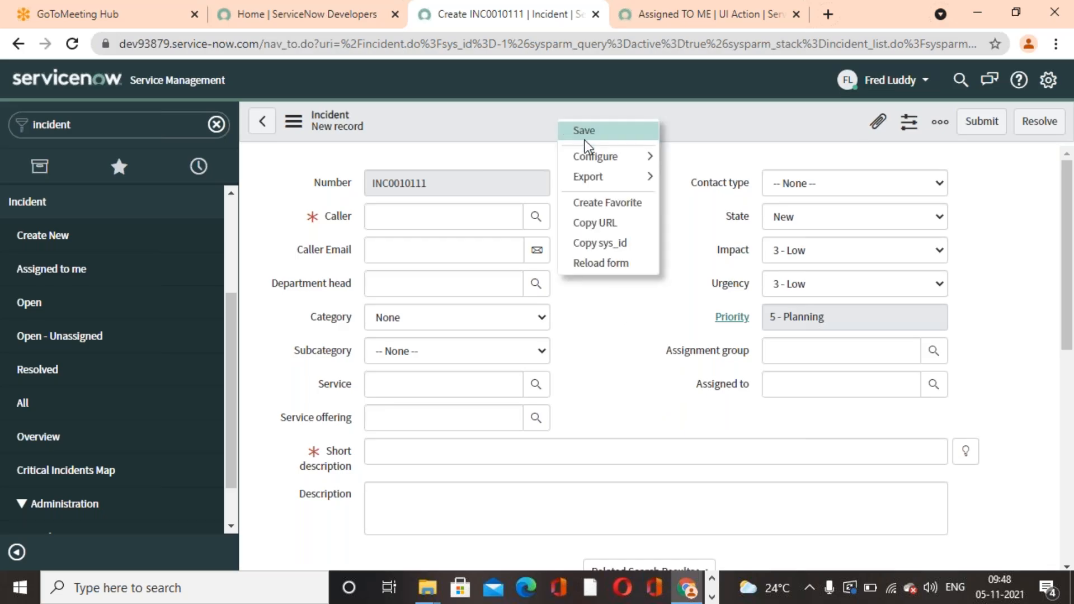
mouse_move(632, 157)
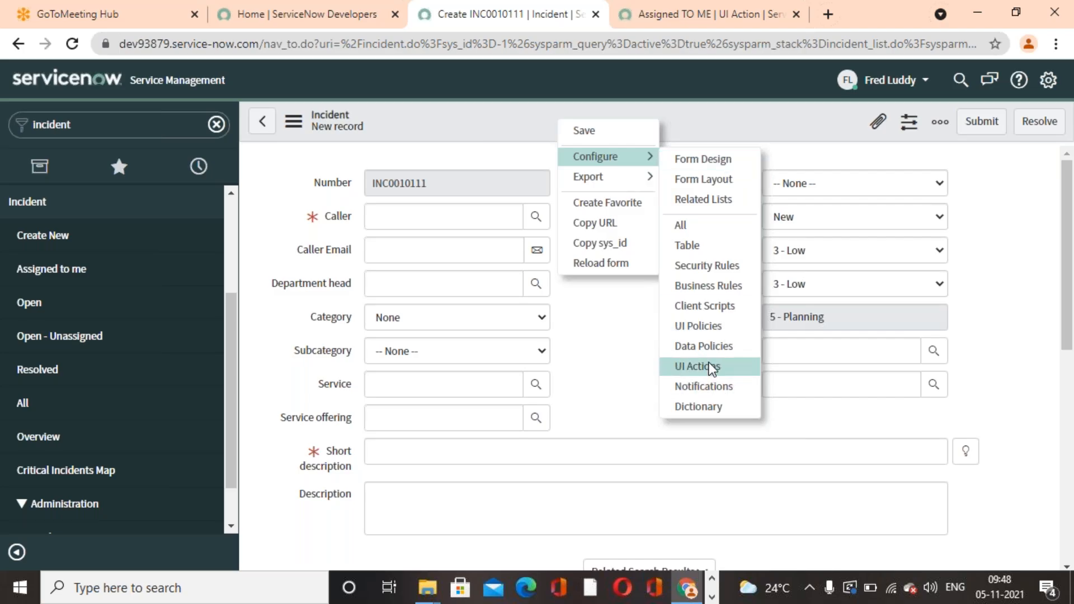
click(920, 361)
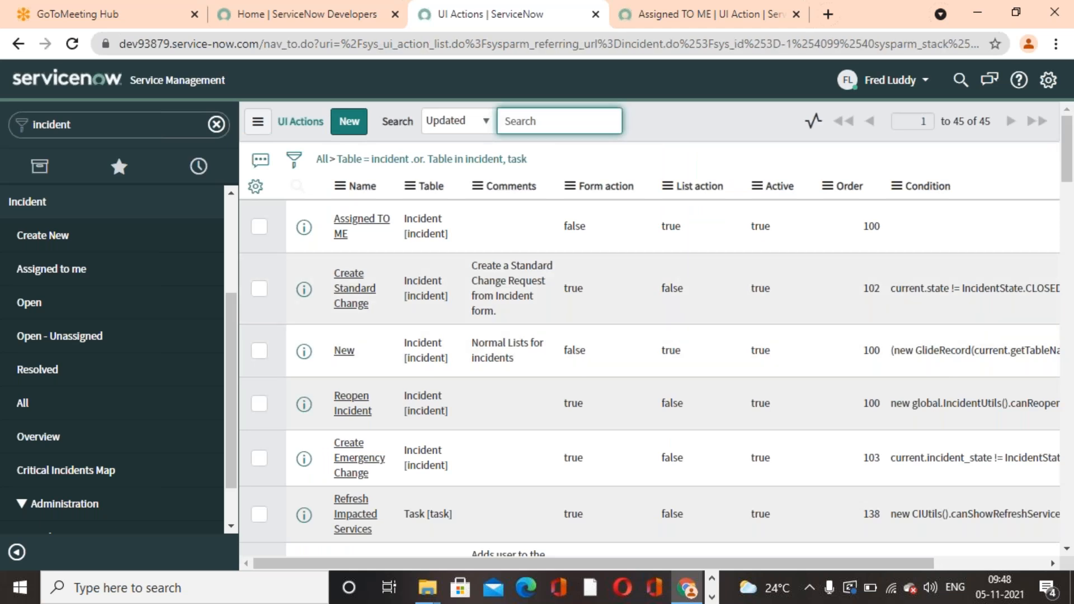
click(350, 122)
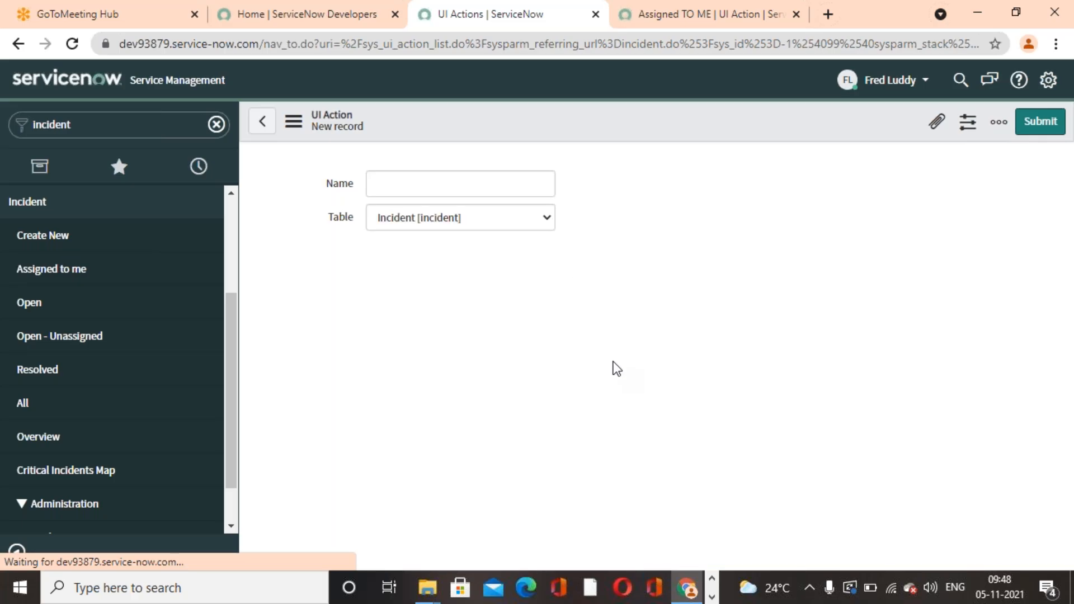
Name the UI action "Assigned to Me", with order 200 and action name assigned_to_me.
click(508, 180)
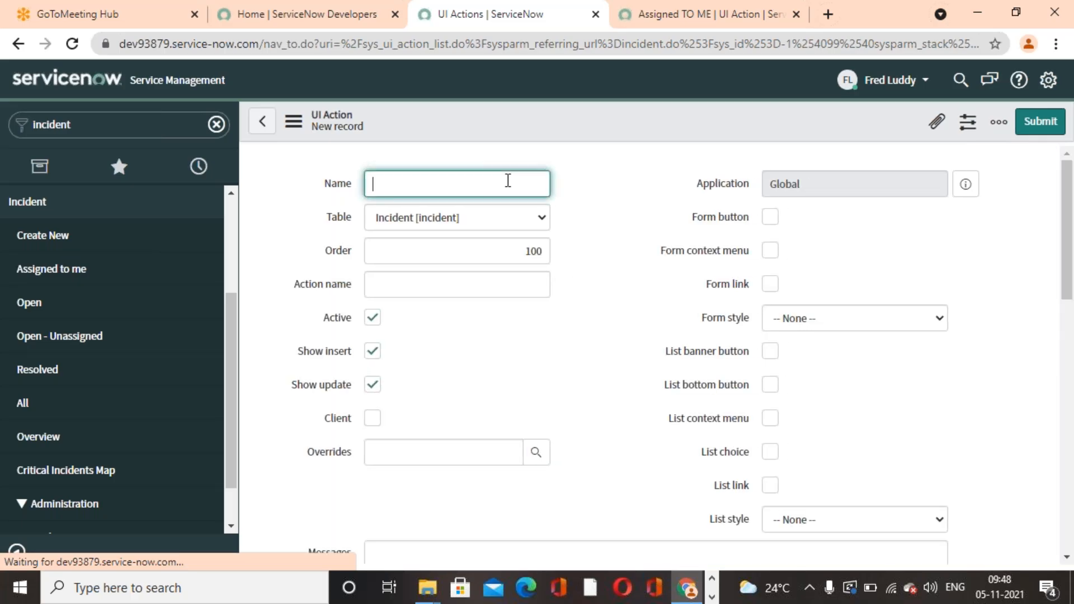
text(Assigned to Me)
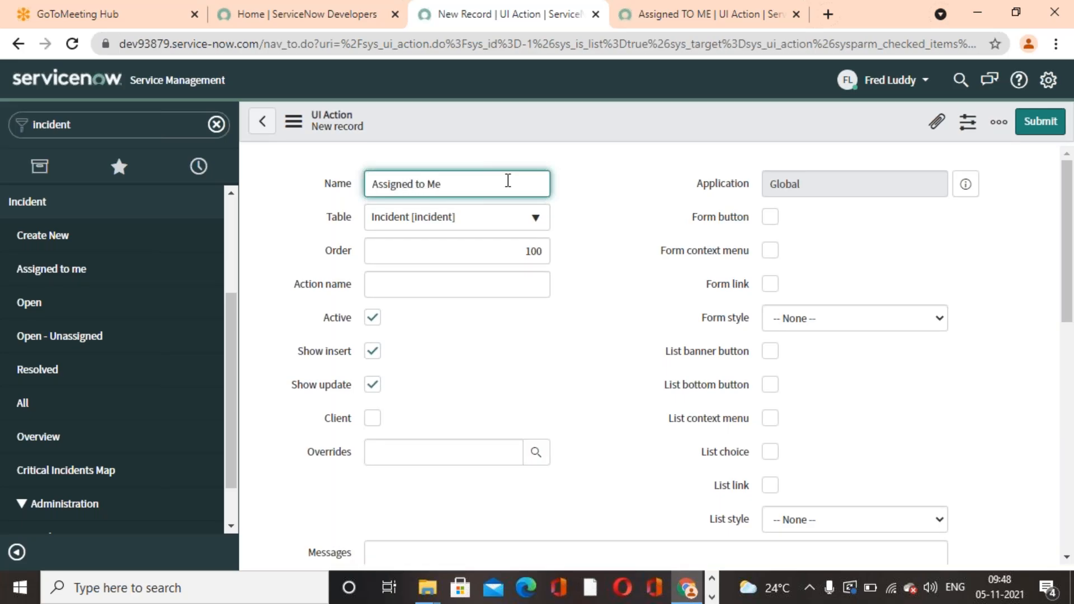
key(Tab)
key(Tab)
text(200)
click(507, 280)
text(assigned_)
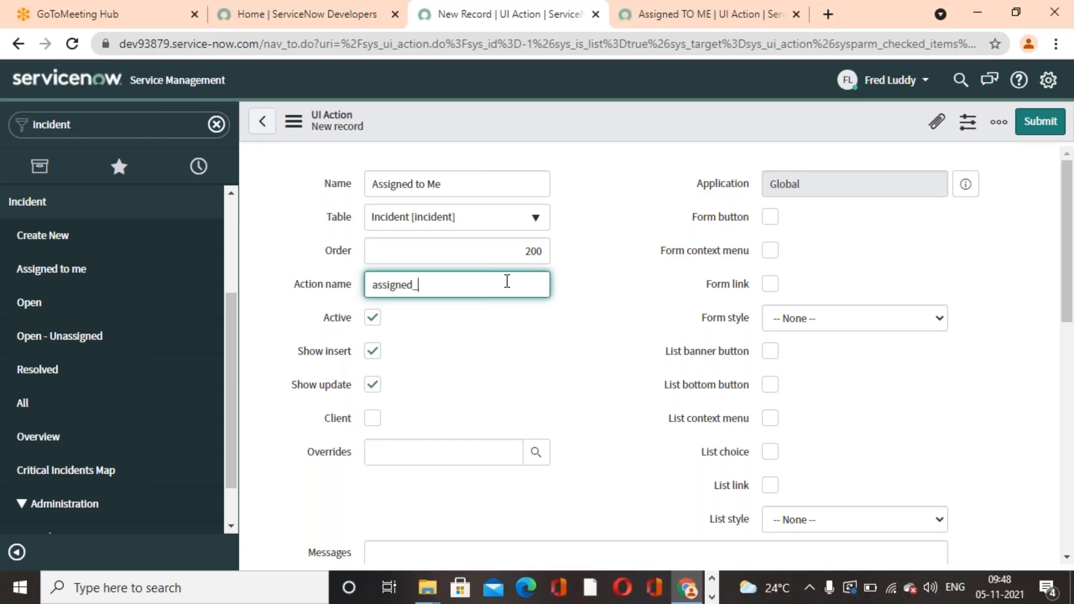
text(to_me)
click(478, 356)
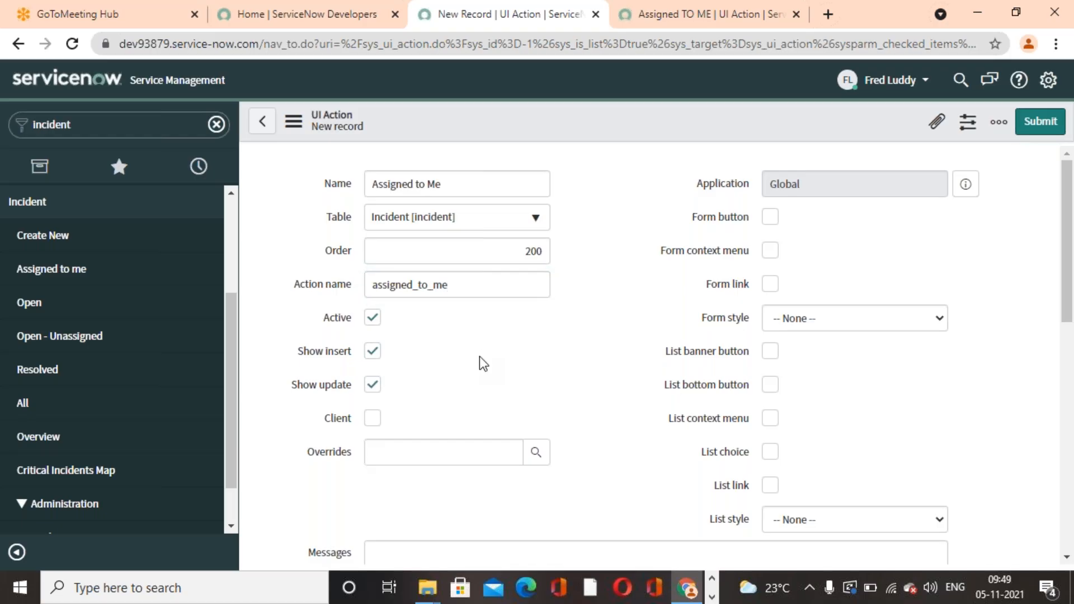
Enable the Form button option for the new UI action.
scroll(479, 358, down, 1)
scroll(479, 361, up, 1)
click(768, 220)
scroll(612, 395, down, 5)
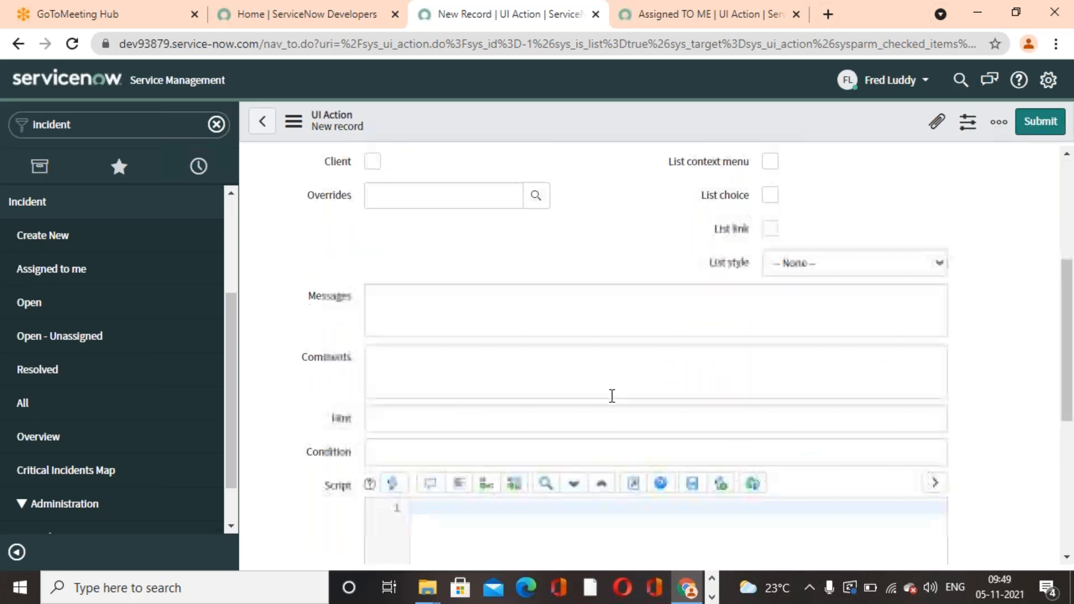
scroll(612, 395, down, 3)
click(598, 392)
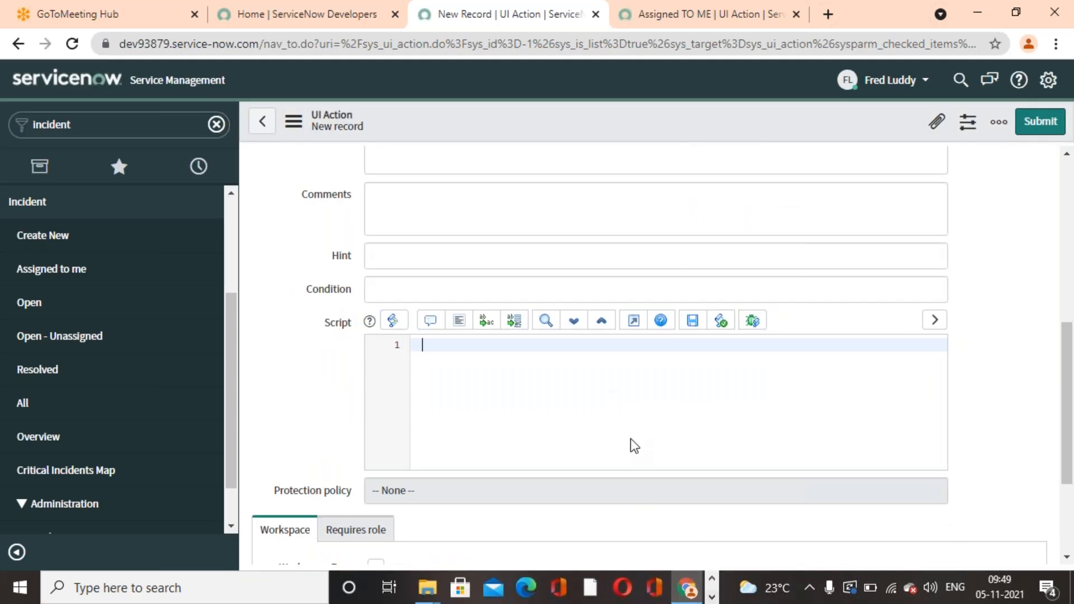
Enable the Client option for the UI action and mark it as List v3 Compatible.
scroll(630, 446, up, 8)
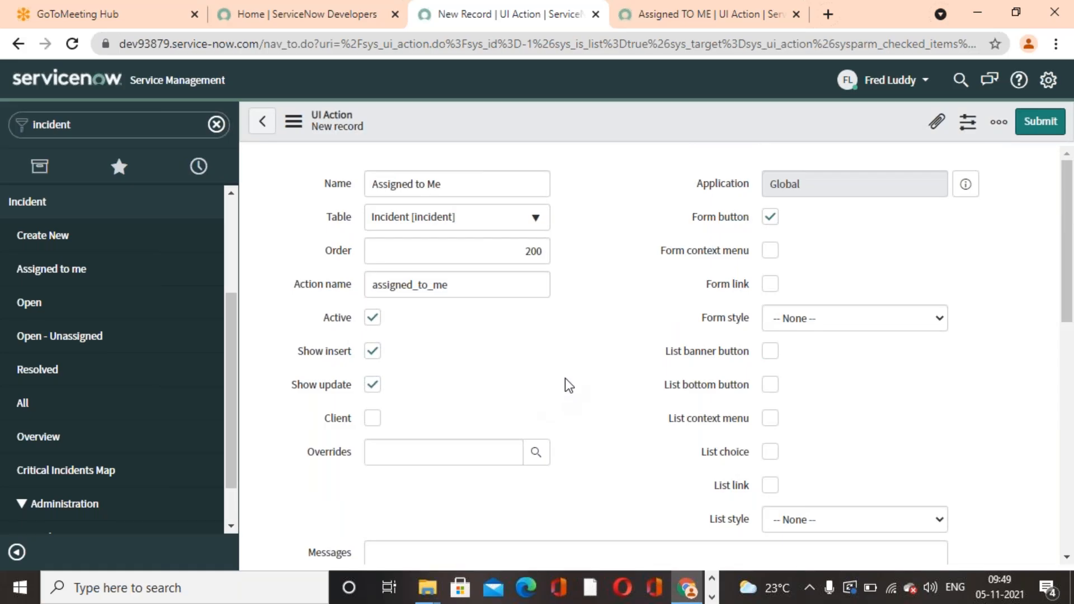
scroll(564, 378, down, 3)
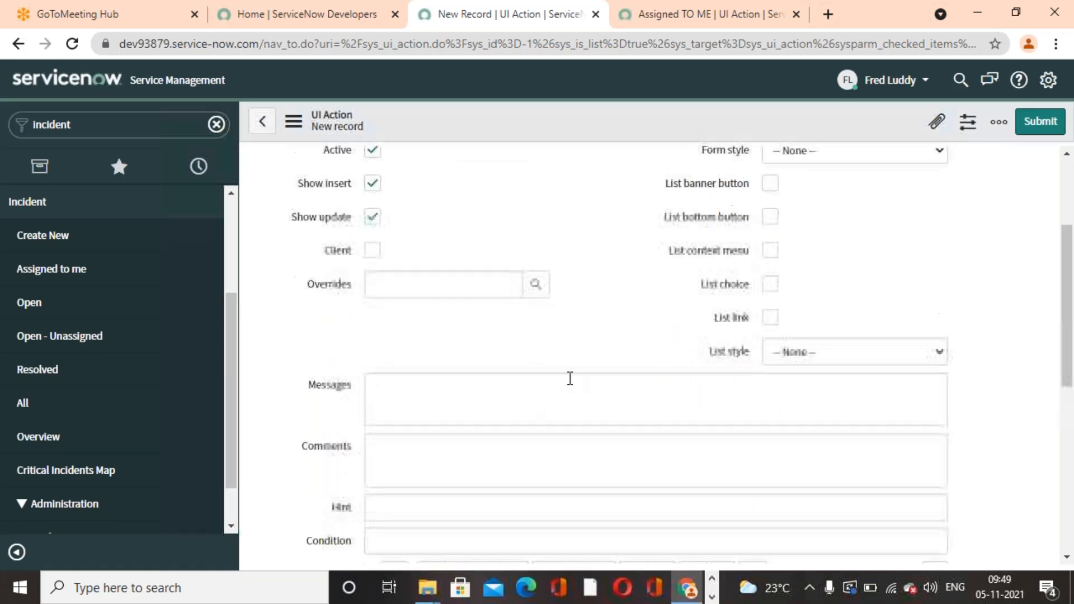
click(372, 251)
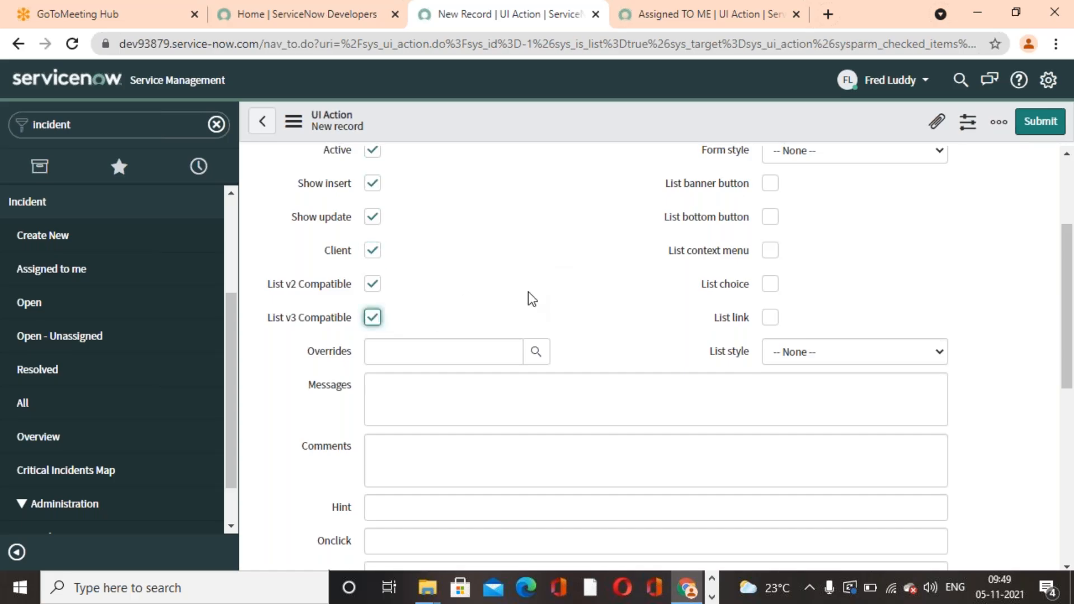
scroll(529, 293, down, 1)
scroll(395, 294, up, 2)
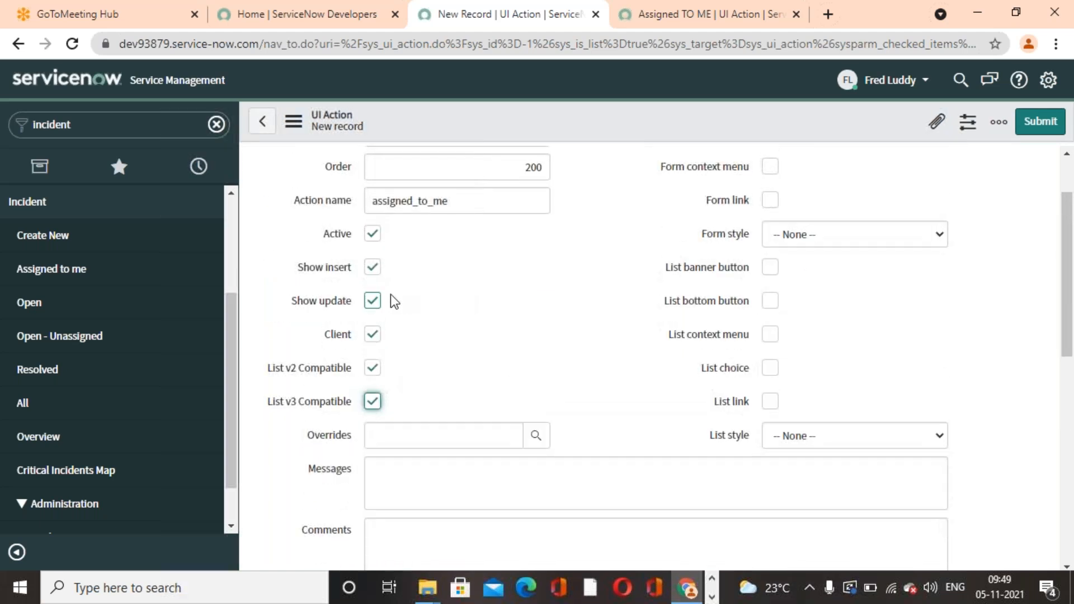
Turn the UI action's Client option off and on again to compare the form with and without the Onclick field.
click(373, 334)
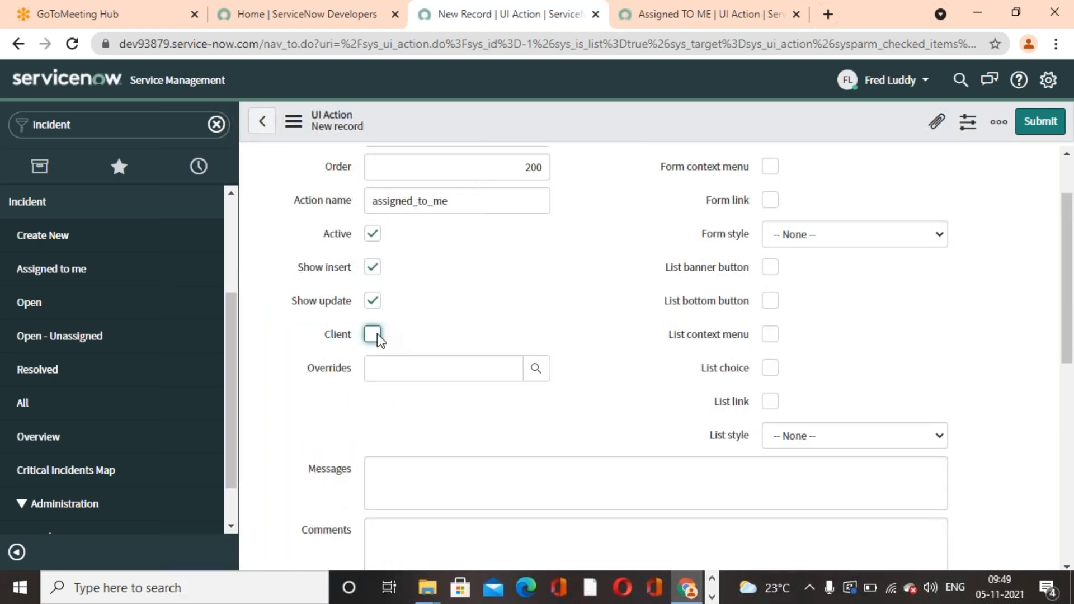
click(373, 333)
scroll(472, 465, down, 4)
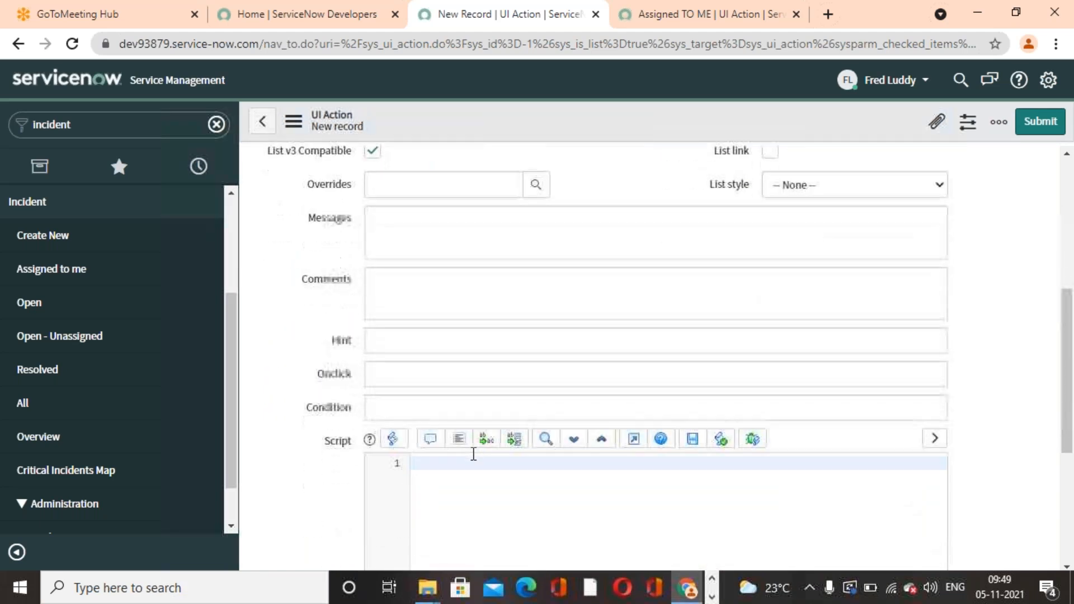
click(422, 380)
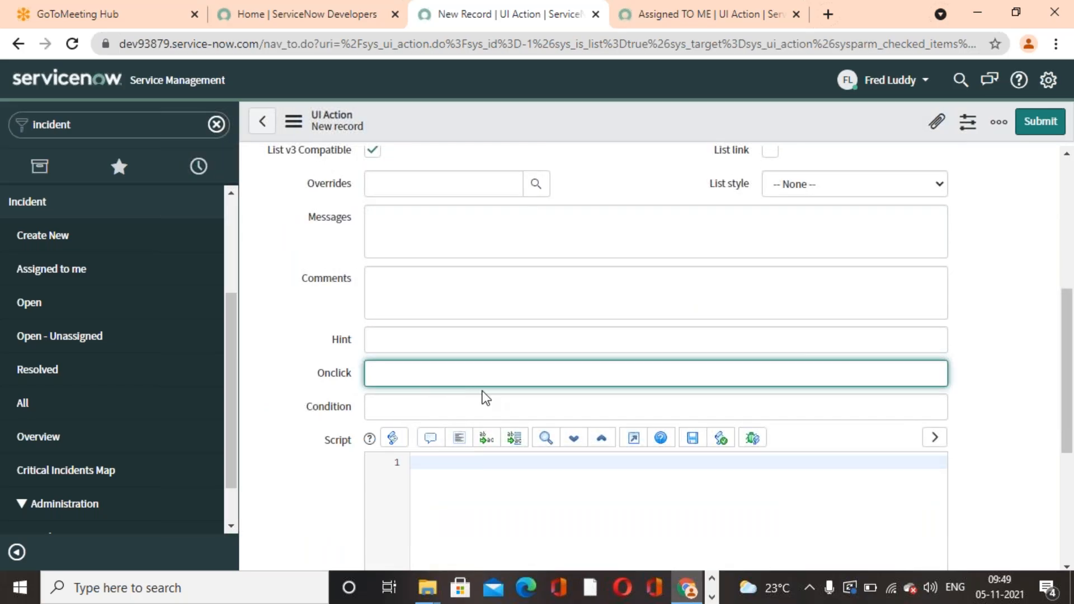
scroll(468, 395, up, 3)
click(373, 251)
scroll(447, 358, down, 3)
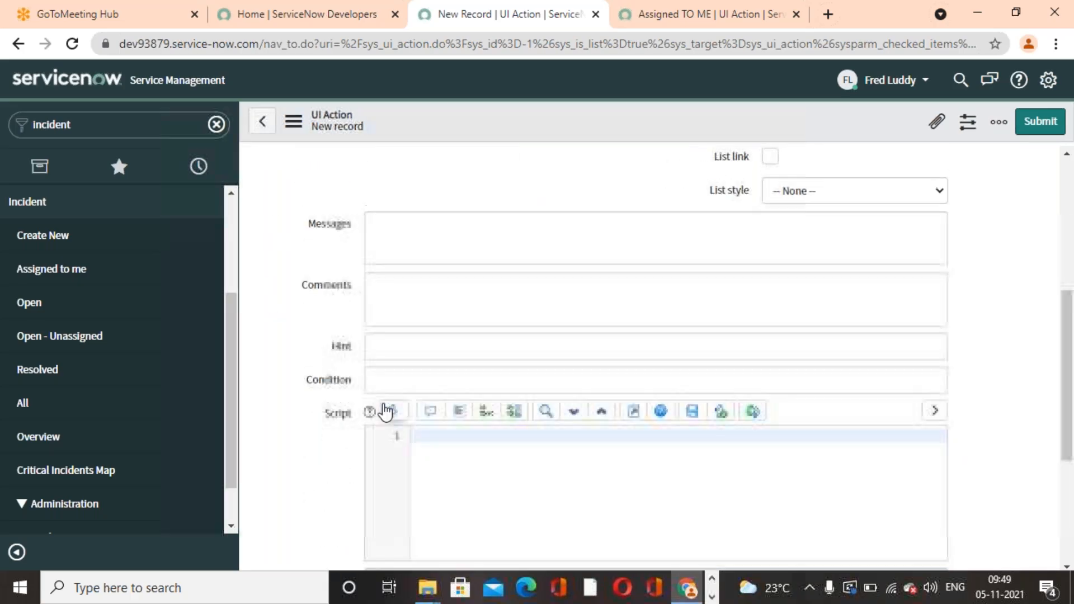
scroll(385, 411, up, 5)
click(375, 417)
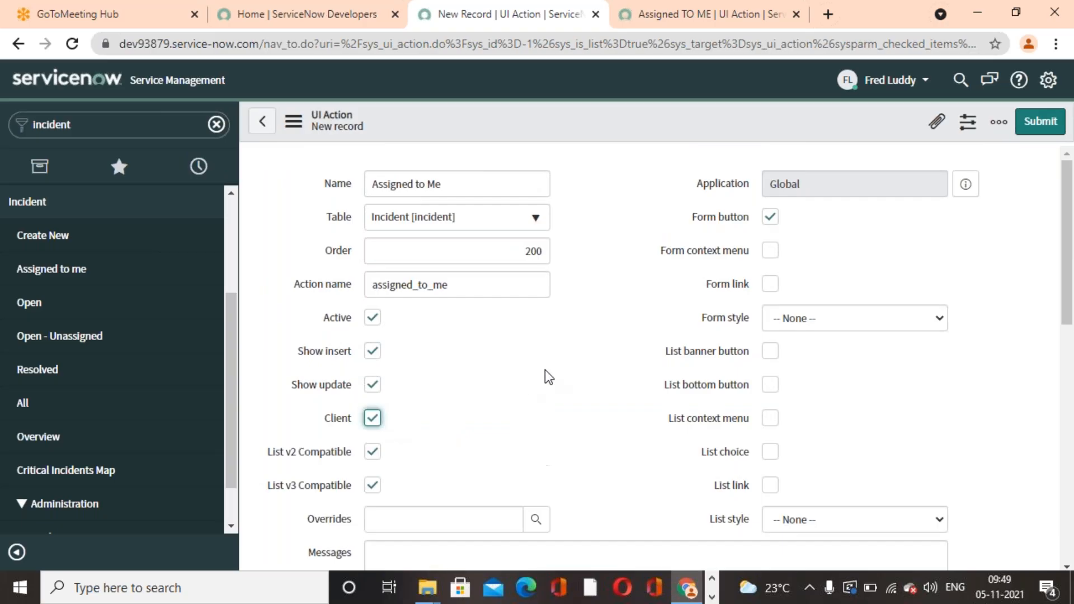
Copy autoAssignment() from the Word document's Onclick instruction and paste it into the UI action's Onclick field in Chrome.
scroll(503, 381, down, 4)
click(392, 451)
scroll(494, 375, up, 3)
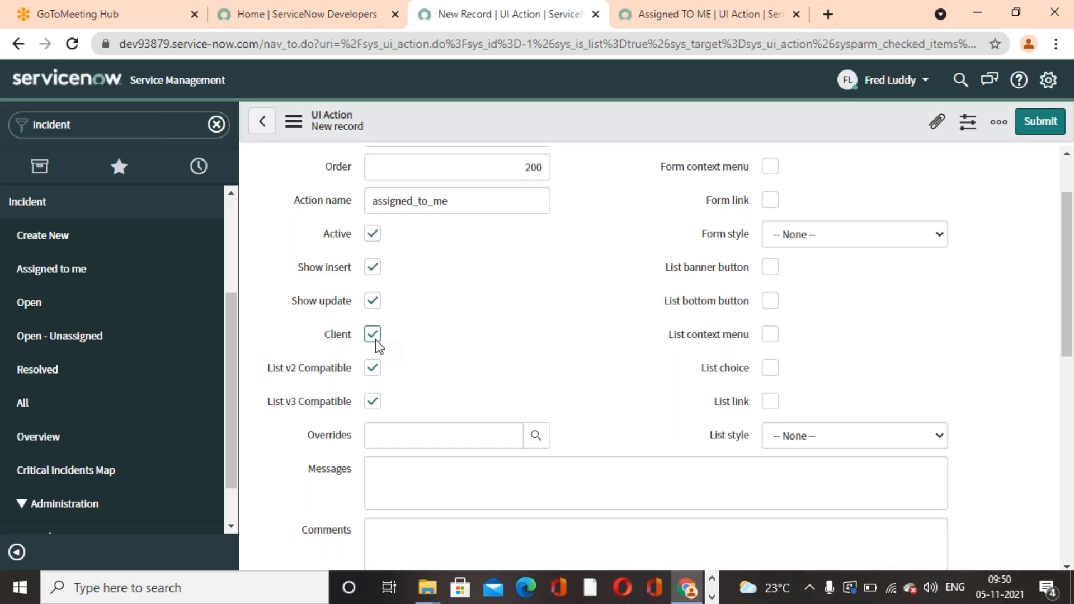
scroll(430, 340, down, 3)
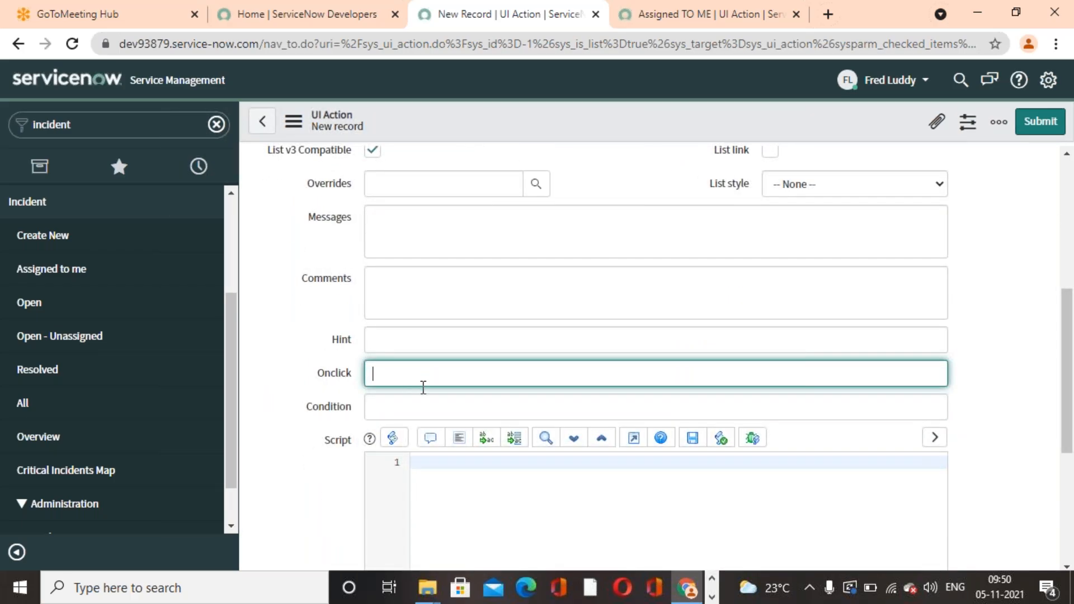
click(711, 597)
click(530, 593)
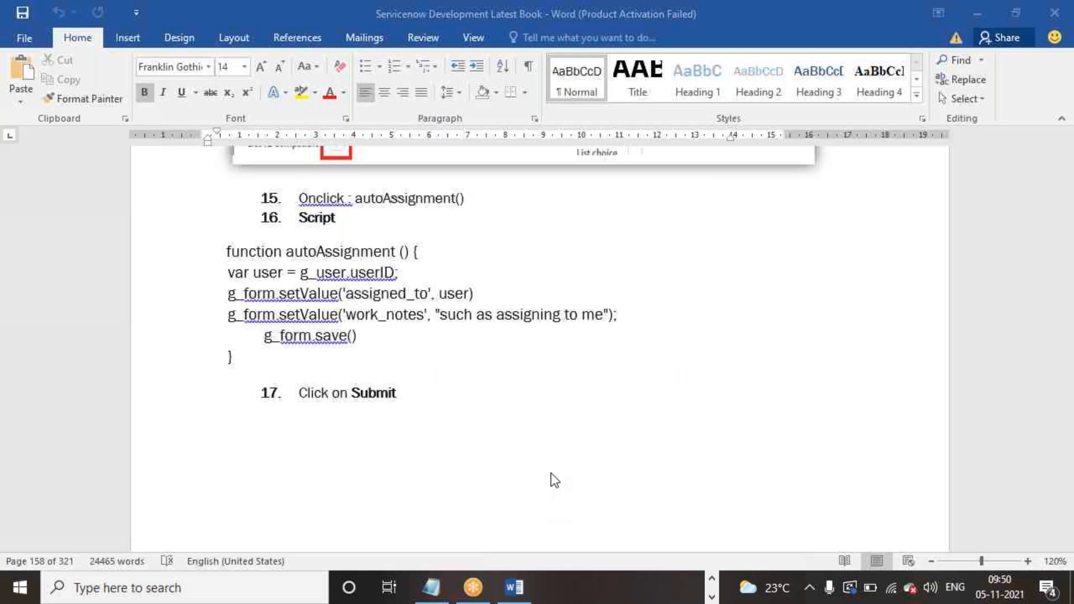
scroll(537, 419, up, 2)
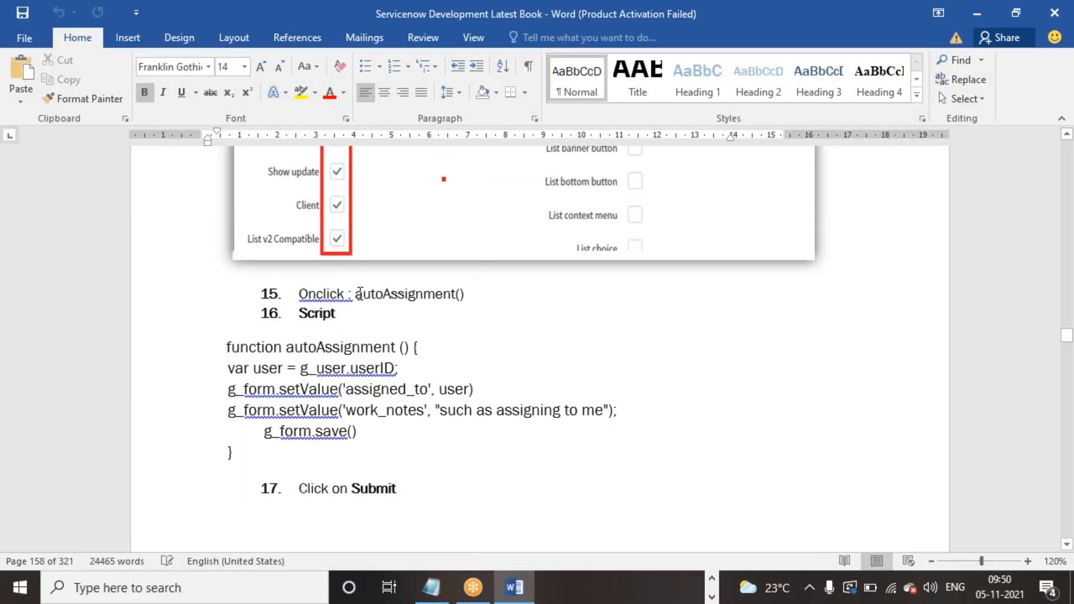
drag(358, 292, 465, 295)
key(ctrl+c)
key(alt+Tab)
key(ctrl+v)
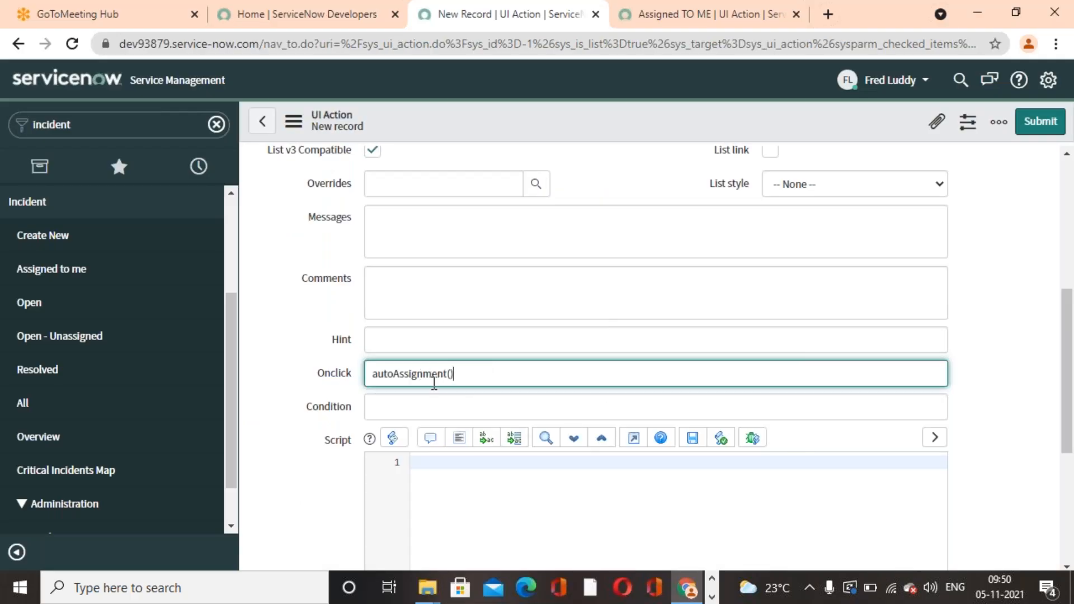
Copy the autoAssignment function from the Word document into the UI action's Script field in Chrome and format the code.
scroll(516, 443, down, 1)
click(509, 412)
click(712, 596)
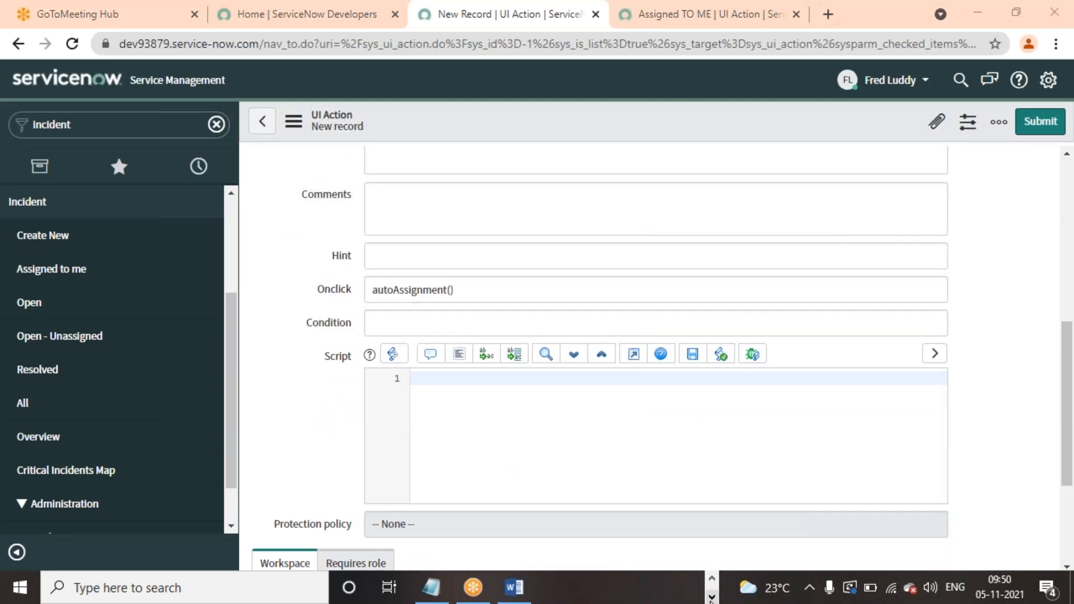
click(514, 587)
drag(225, 349, 288, 446)
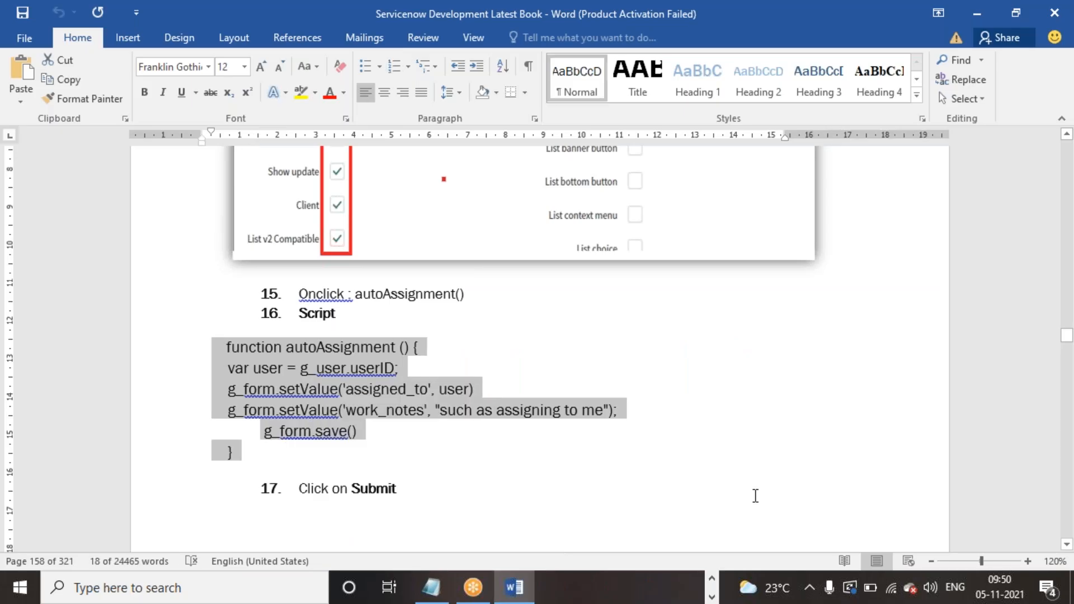
key(ctrl+c)
key(alt+Tab)
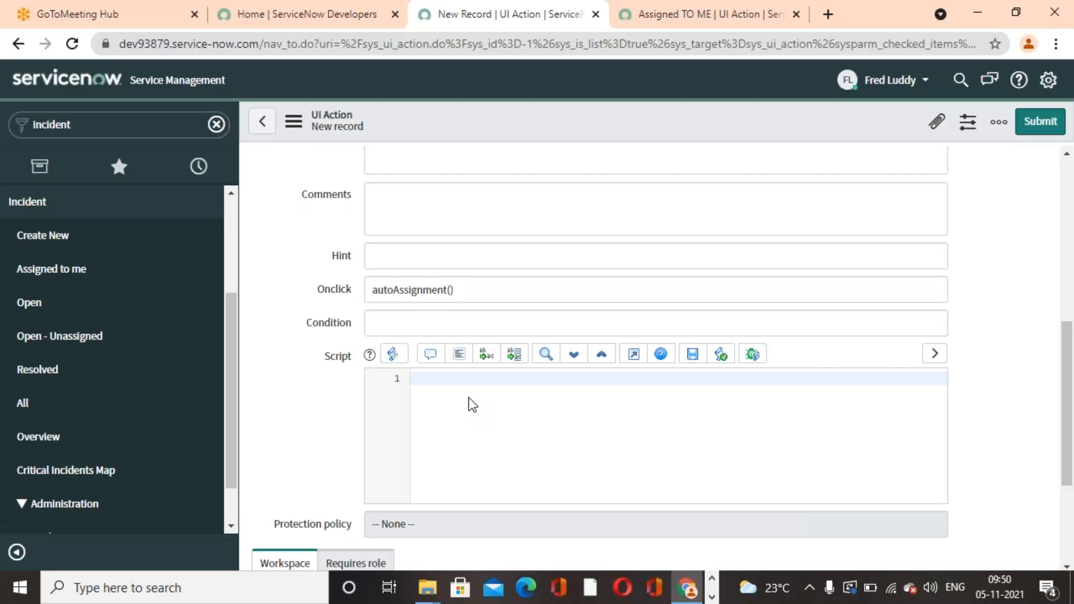
key(ctrl+v)
click(459, 354)
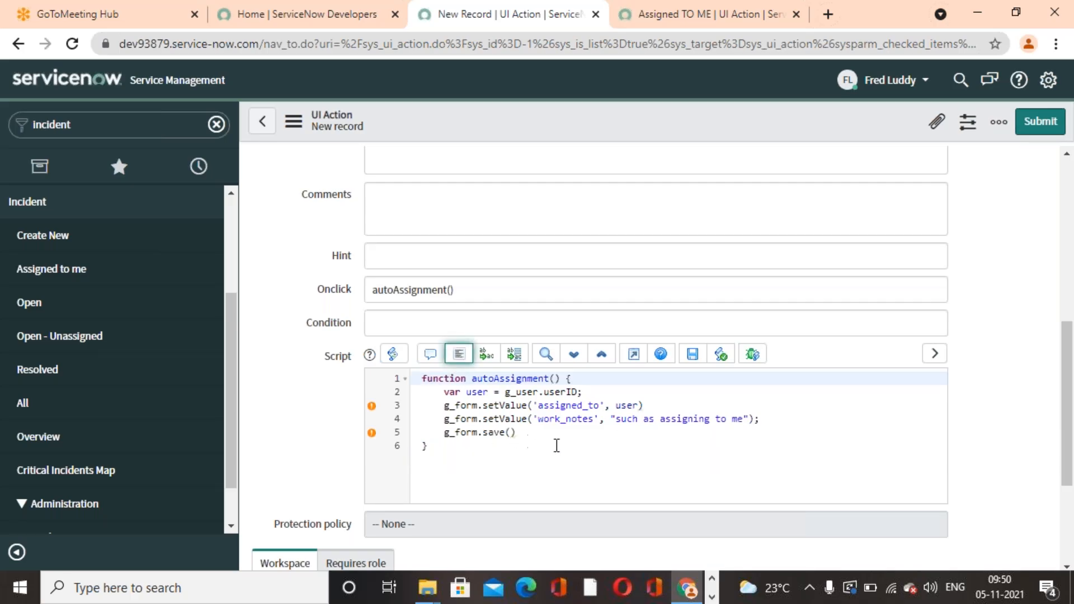
Add the missing semicolons after the assigned_to setValue call and g_form.save() in the UI action's script.
click(653, 407)
text(;)
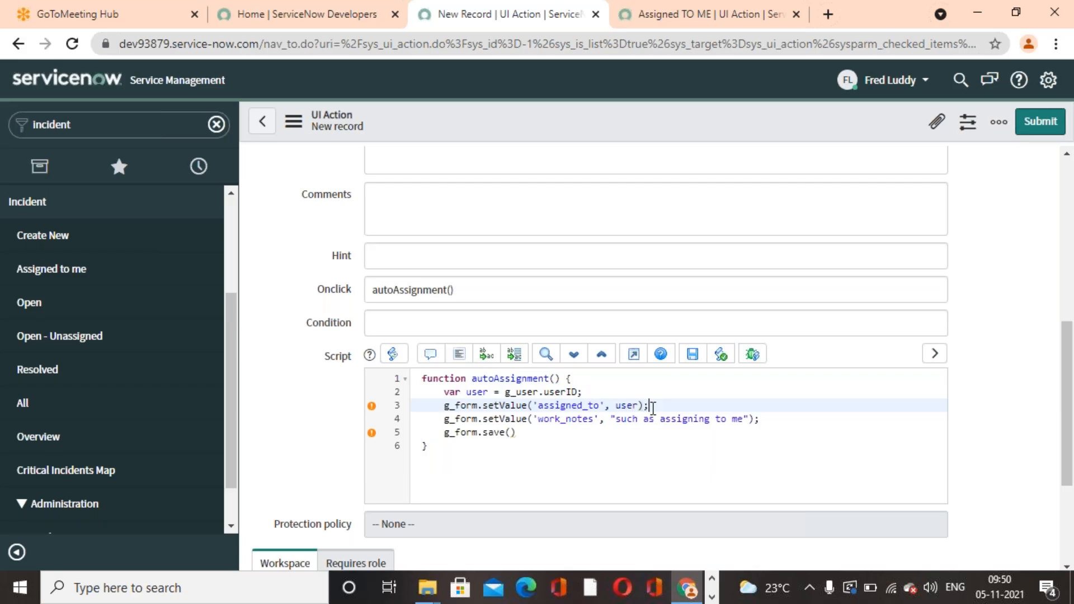
click(551, 437)
text(;)
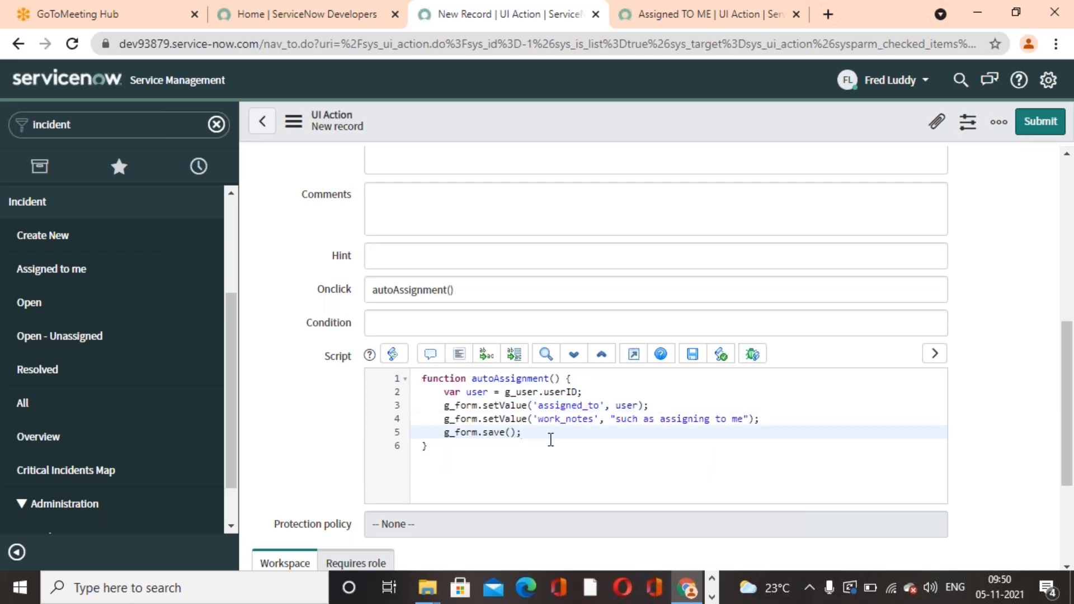
Add semicolons after the assigned_to setValue call and g_form.save() in the Word document's script, and return to Chrome.
click(711, 596)
click(514, 587)
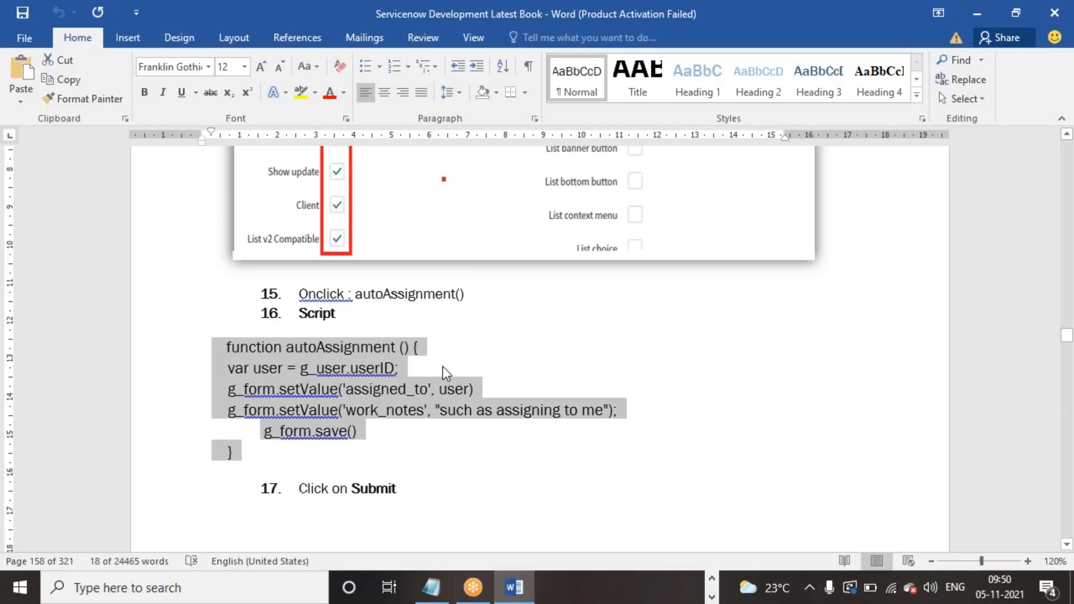
click(493, 408)
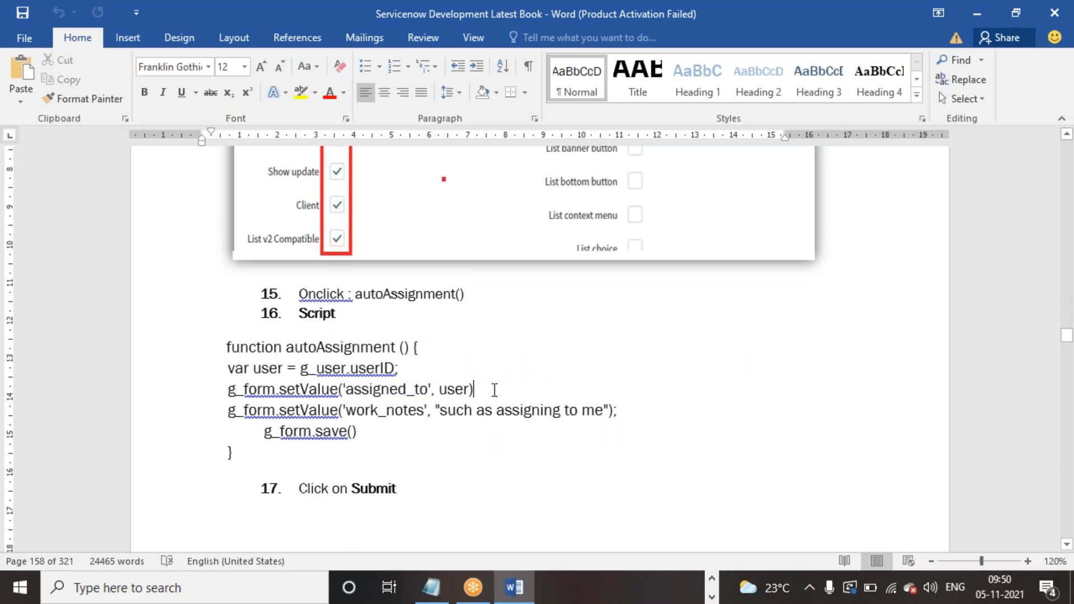
click(494, 390)
text(;)
click(421, 437)
text(;)
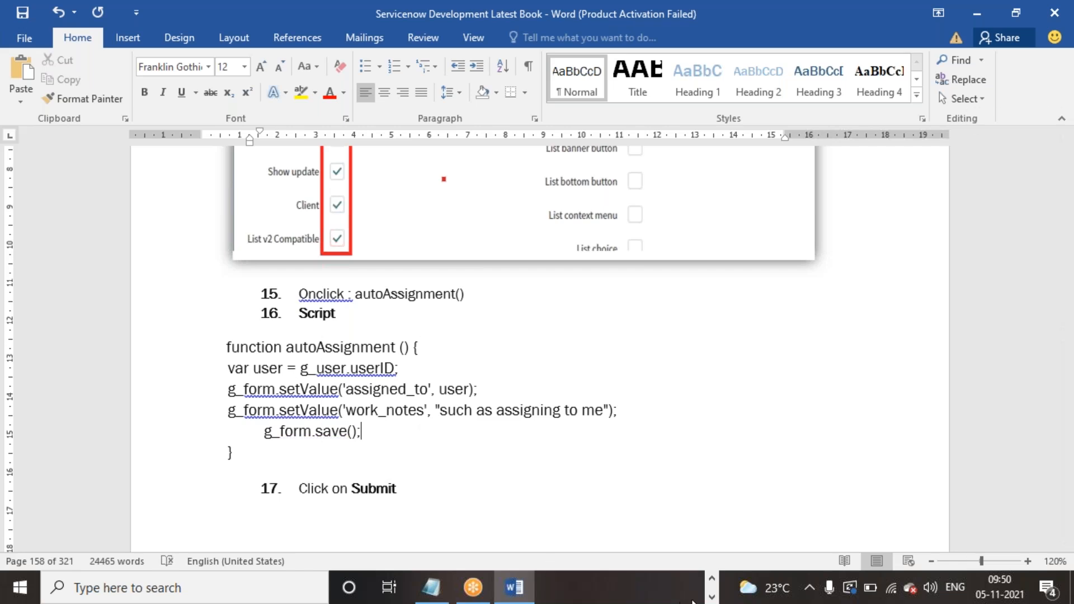
click(711, 596)
click(687, 588)
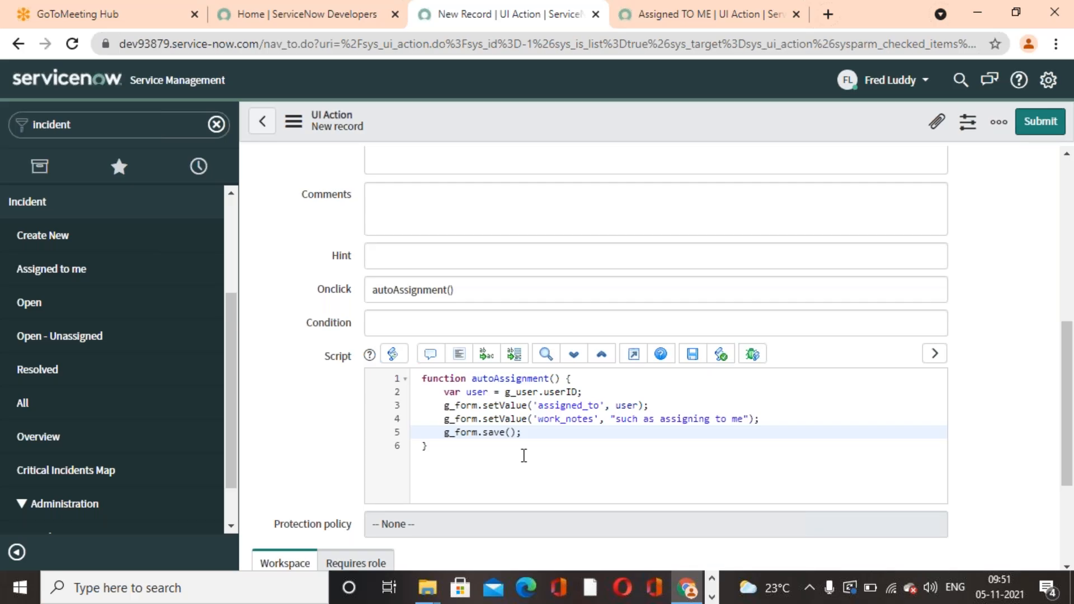
Save the new Assigned to Me UI action record.
scroll(526, 450, up, 8)
right_click(607, 124)
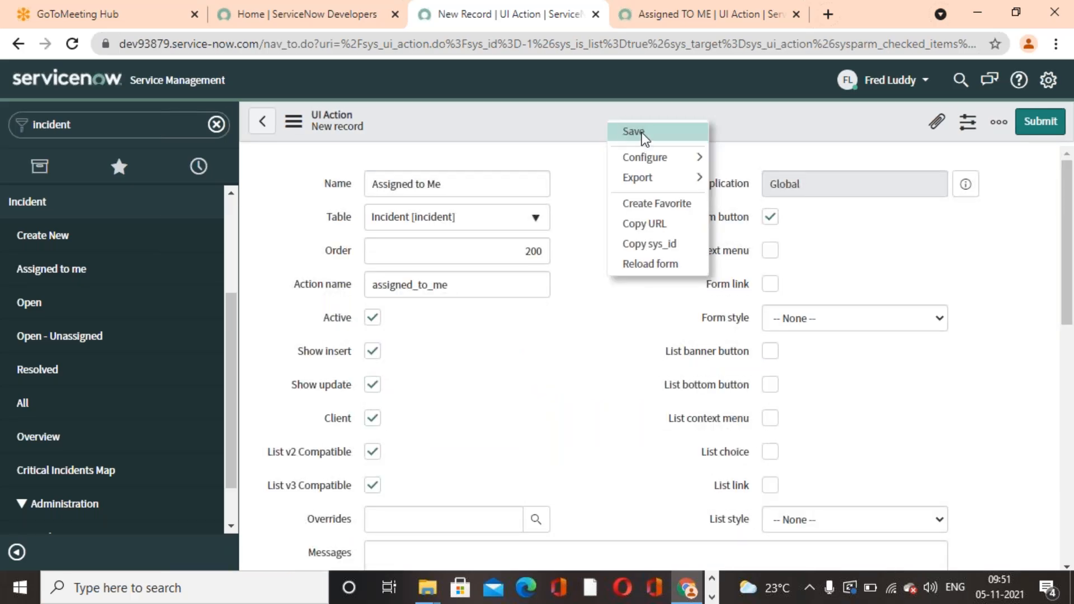
click(633, 131)
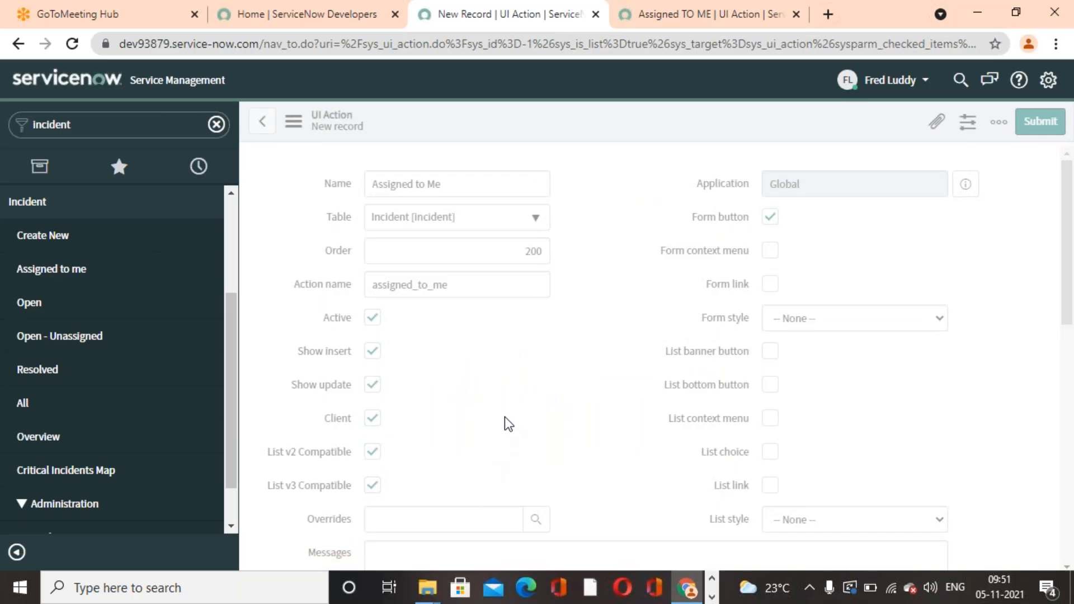
Open a new incident form in the other ServiceNow tab and check it for the Assigned to Me button.
click(632, 16)
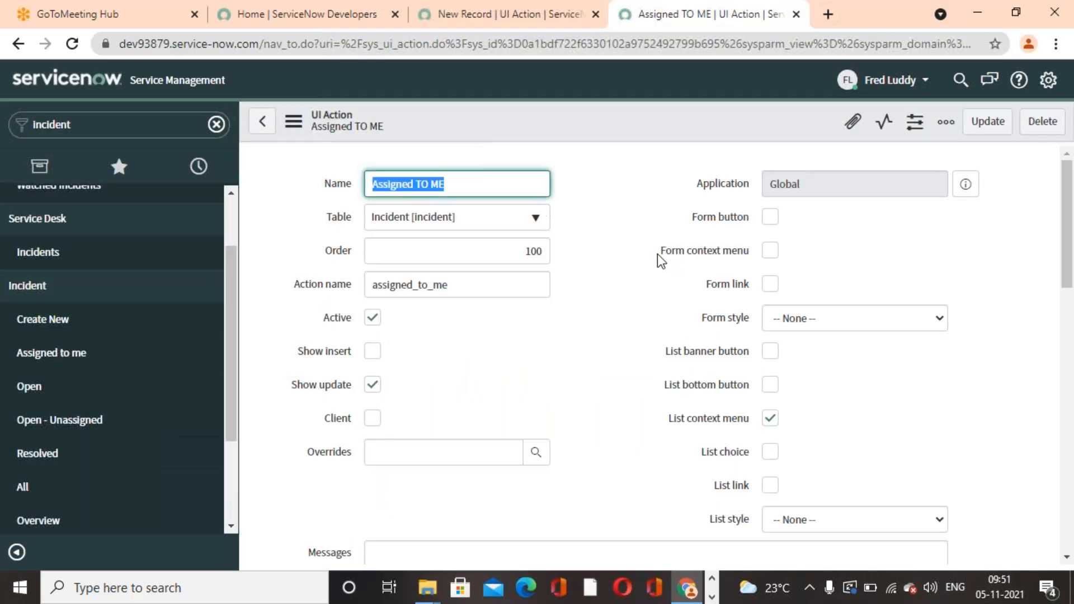
scroll(149, 444, up, 2)
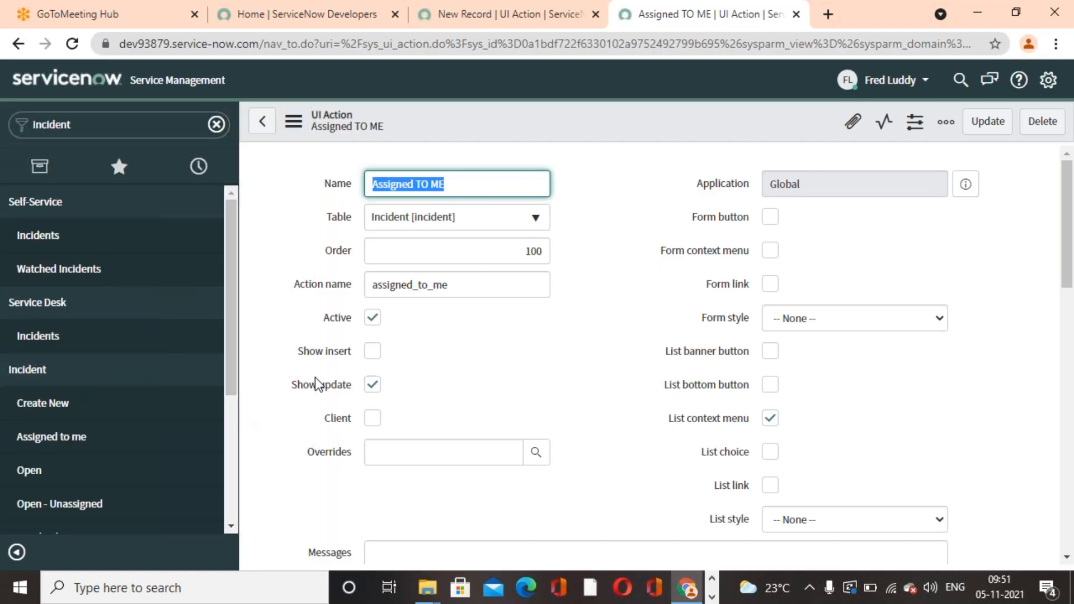
scroll(314, 381, down, 5)
scroll(80, 283, down, 2)
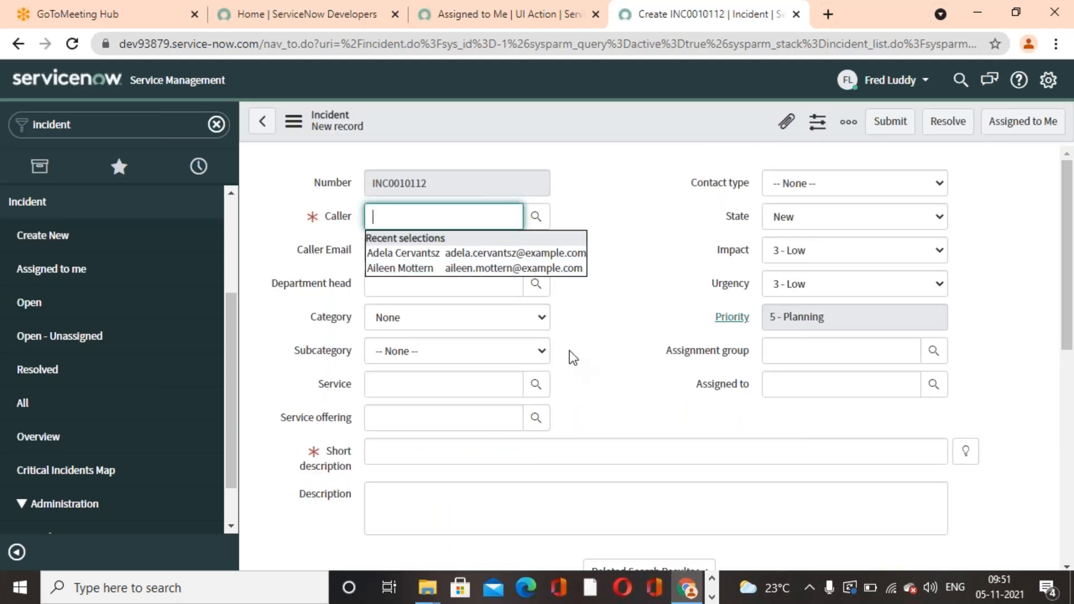
click(591, 369)
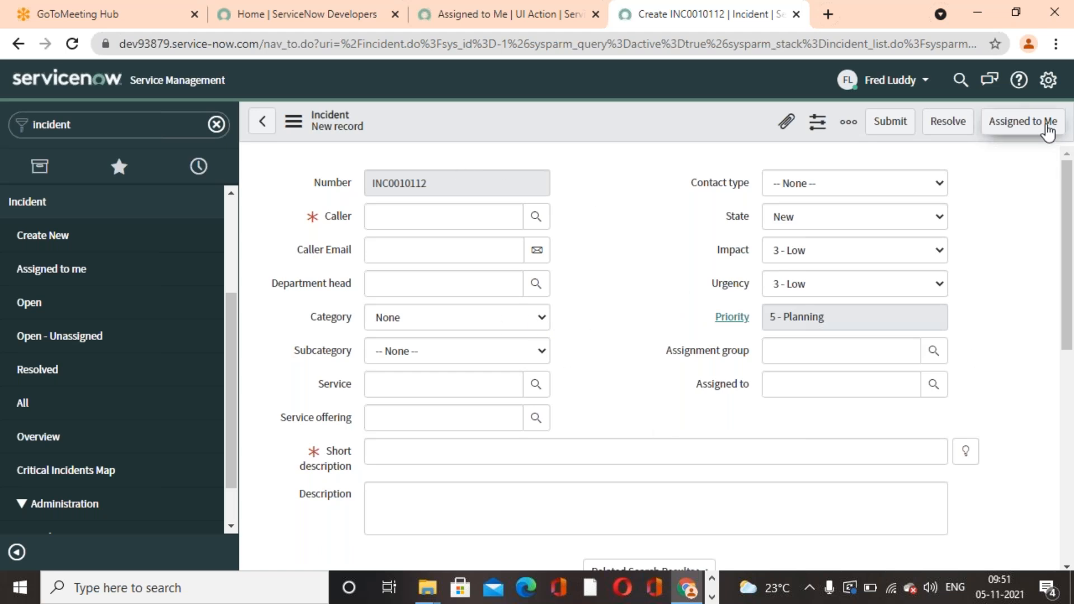
scroll(655, 325, down, 4)
scroll(655, 324, up, 4)
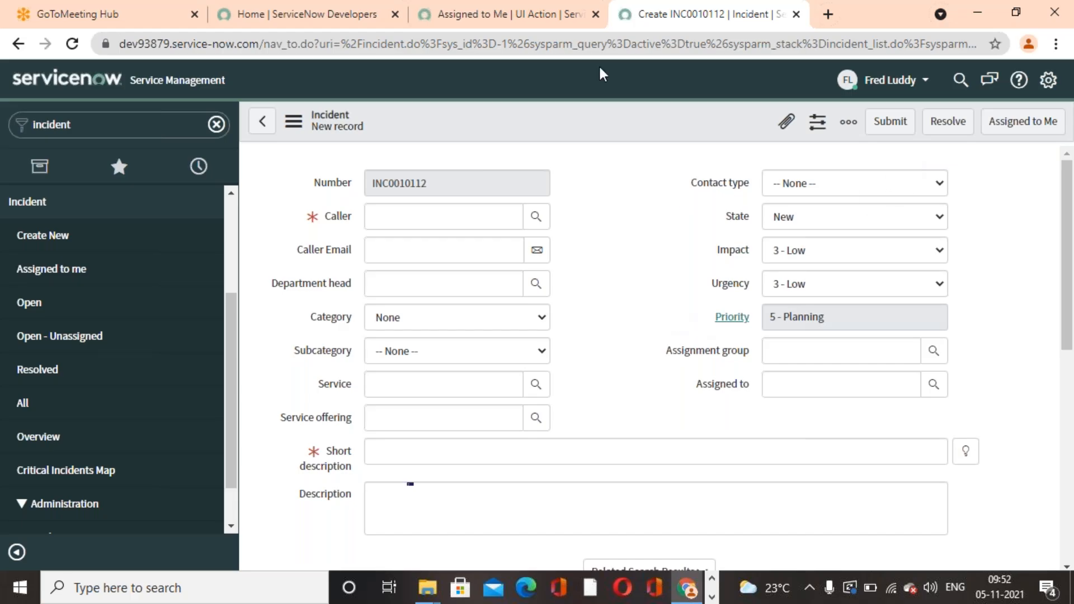
Disable Show insert on the Assigned to Me UI action and save the record.
click(580, 27)
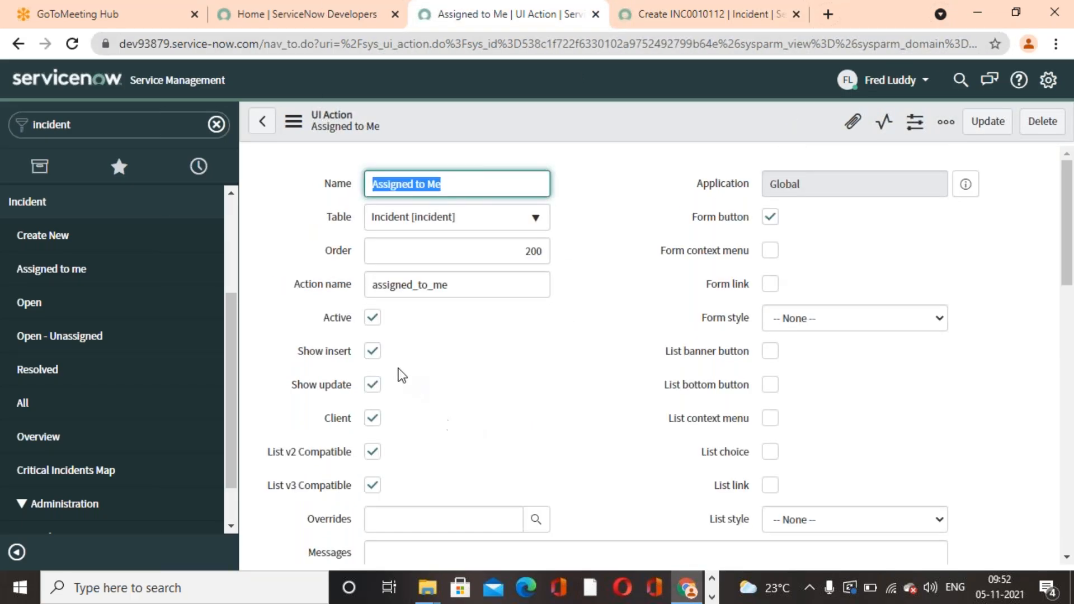
click(373, 350)
right_click(633, 124)
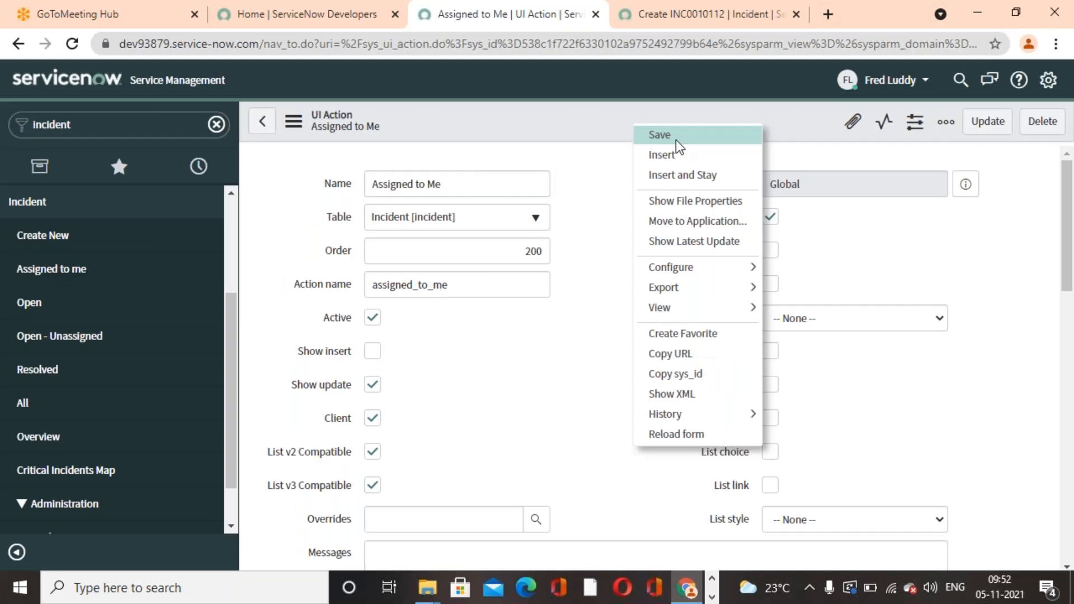
click(676, 140)
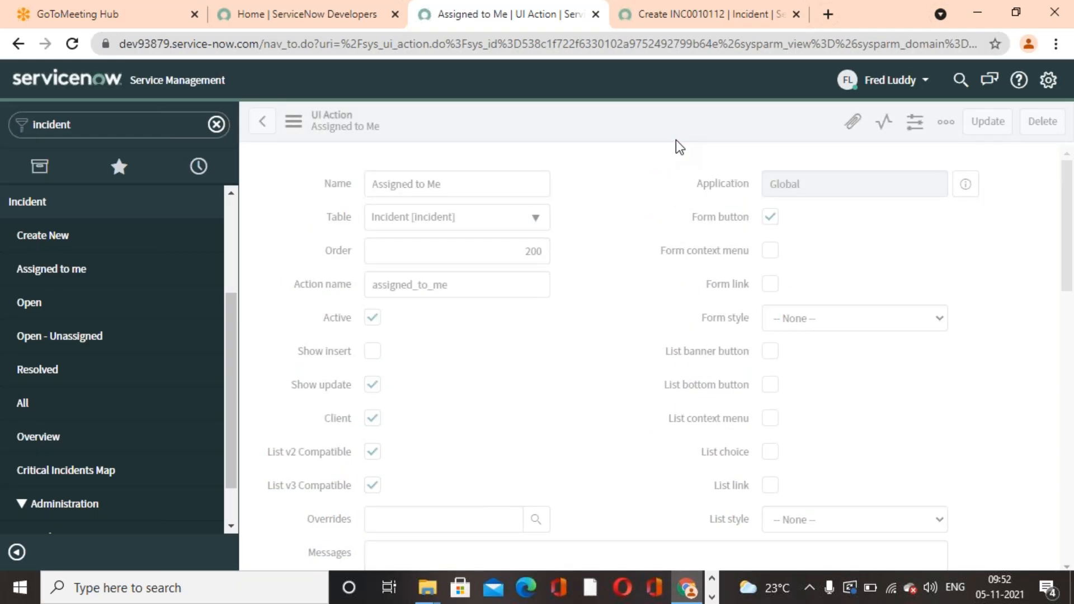
Reload the new incident form, choose a caller from the lookup, and dismiss the VIP alert.
click(652, 23)
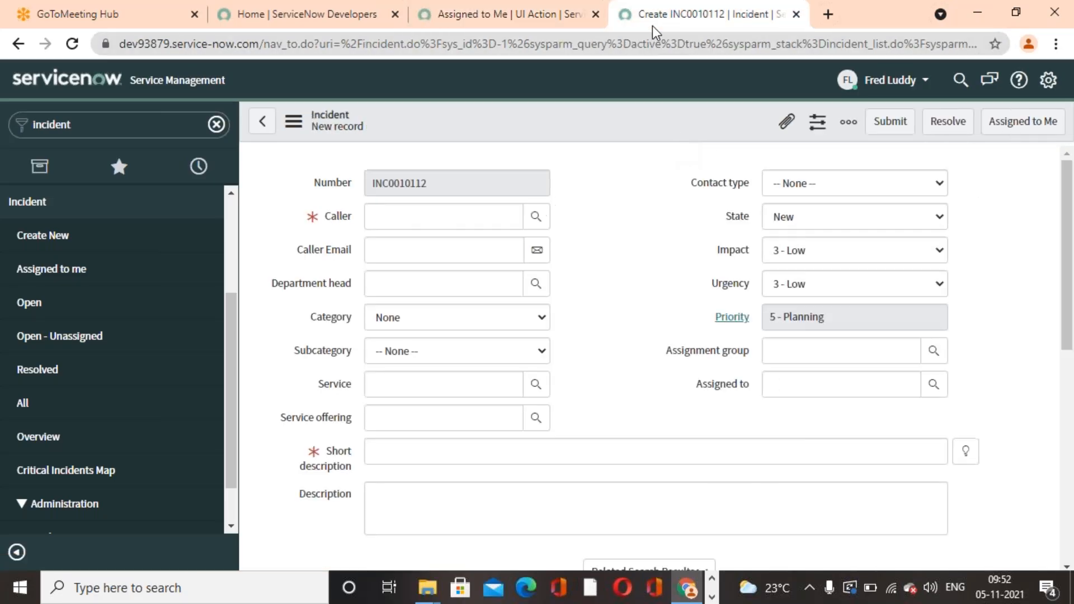
click(72, 45)
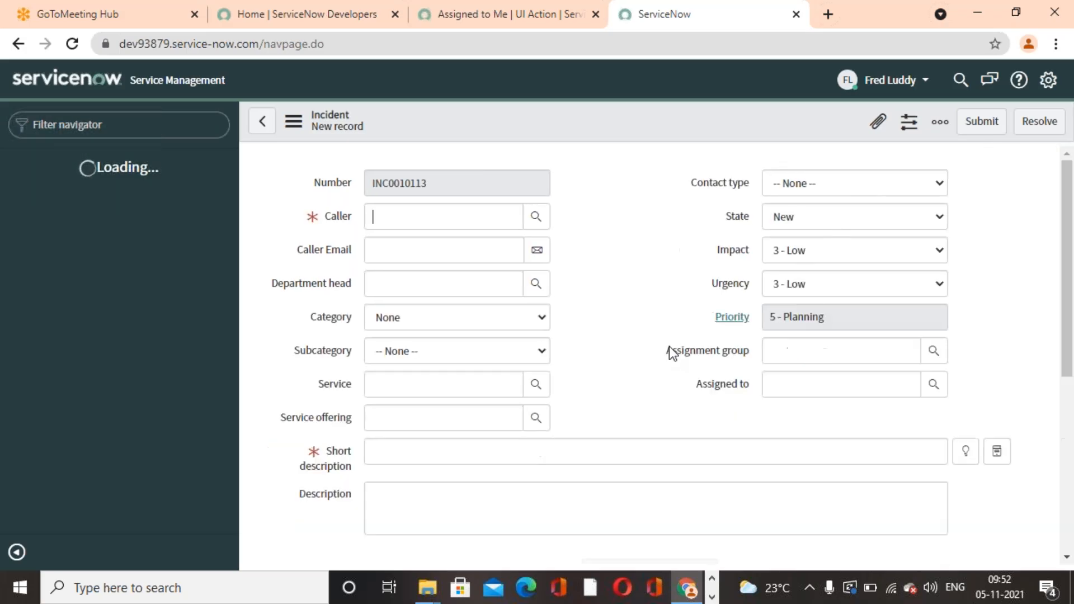
click(535, 218)
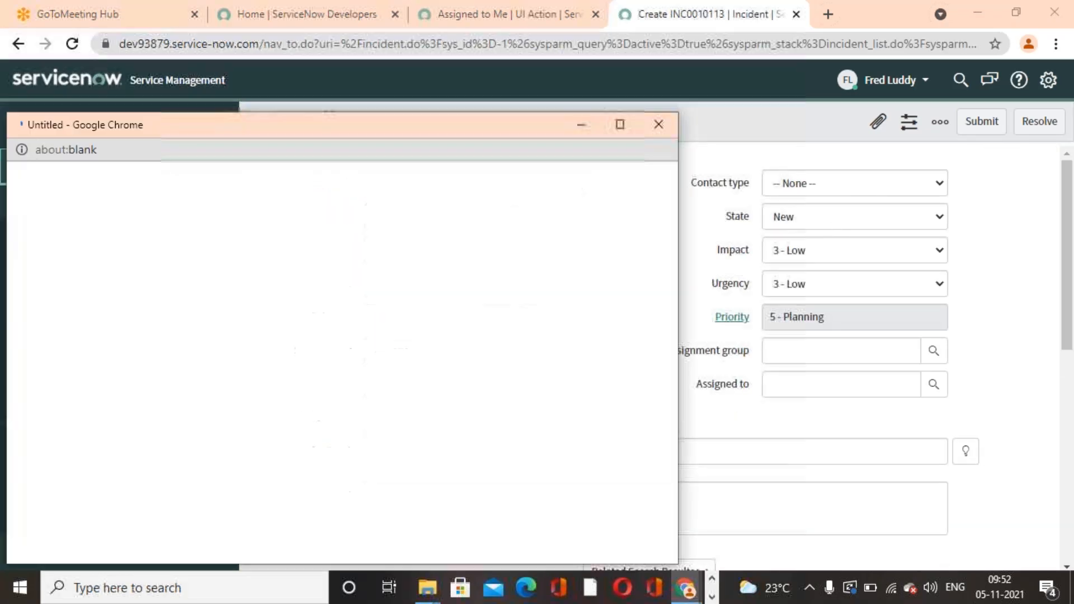
click(106, 371)
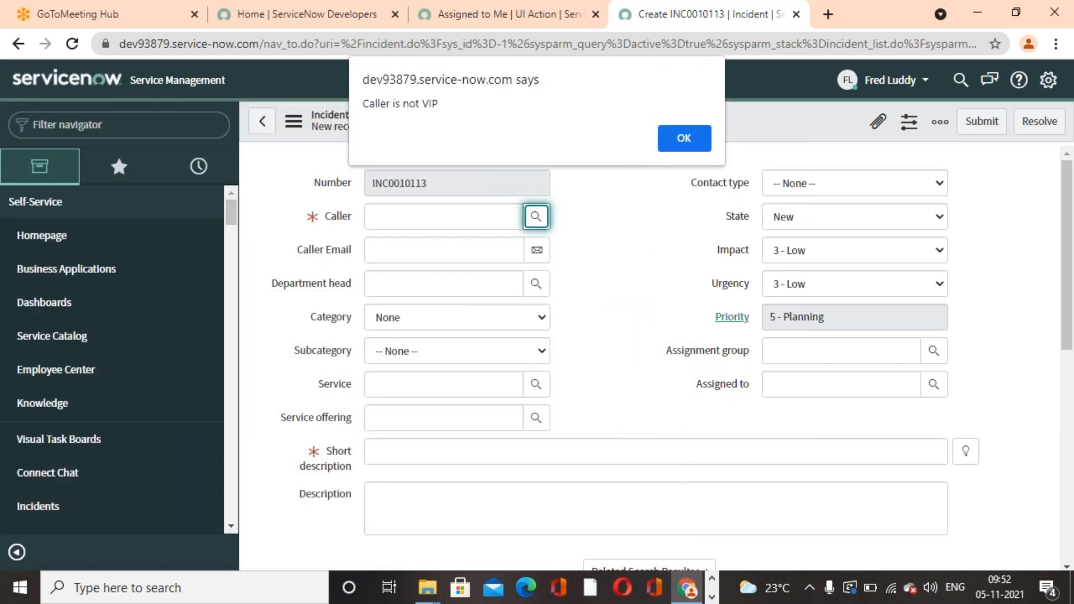
click(681, 139)
Choose "Issue with networking" as the short description from the suggestions and save the incident.
click(965, 451)
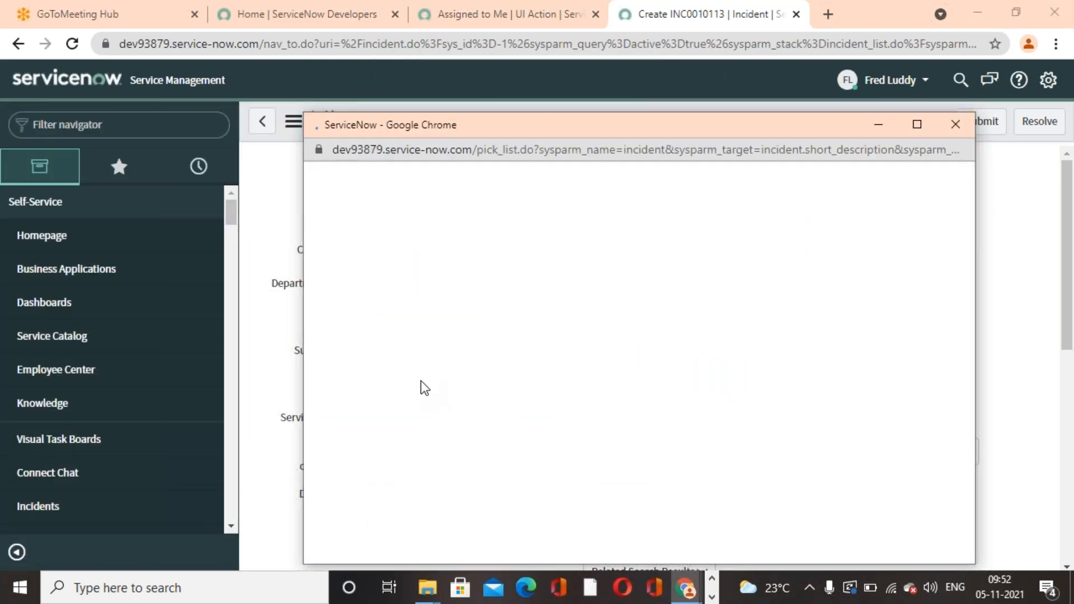
click(410, 307)
right_click(528, 128)
click(568, 135)
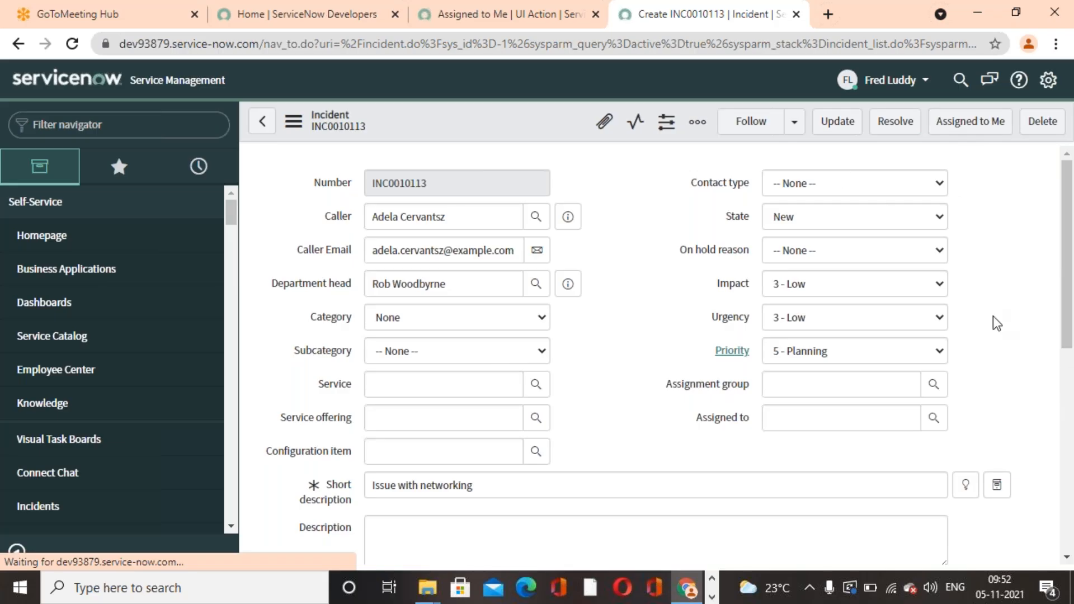
Assign the saved incident to the logged-in user with the Assigned to Me form button.
scroll(994, 337, down, 4)
scroll(995, 337, up, 4)
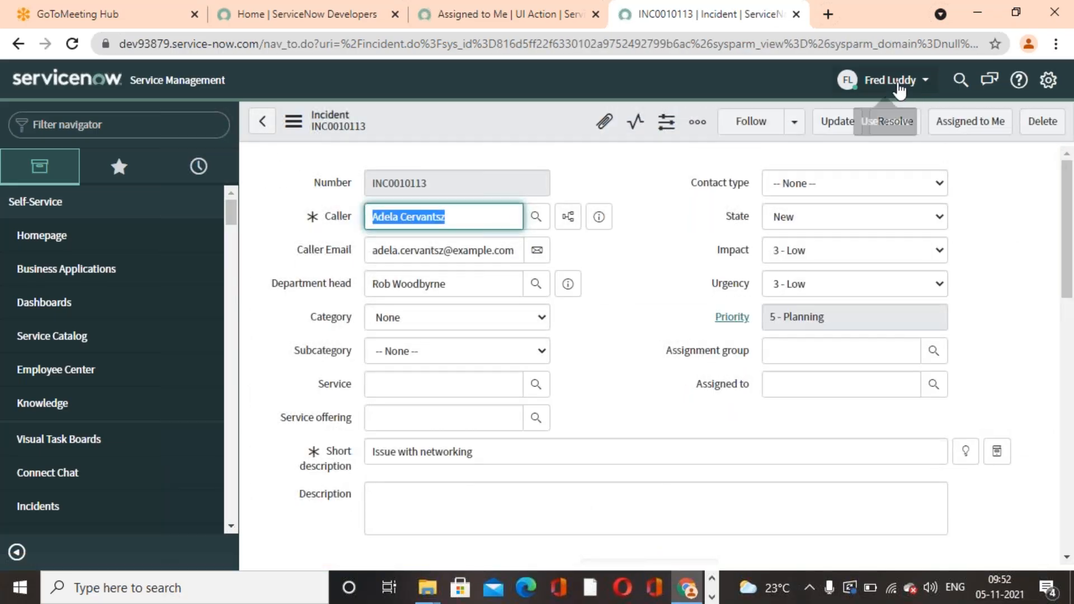
click(645, 298)
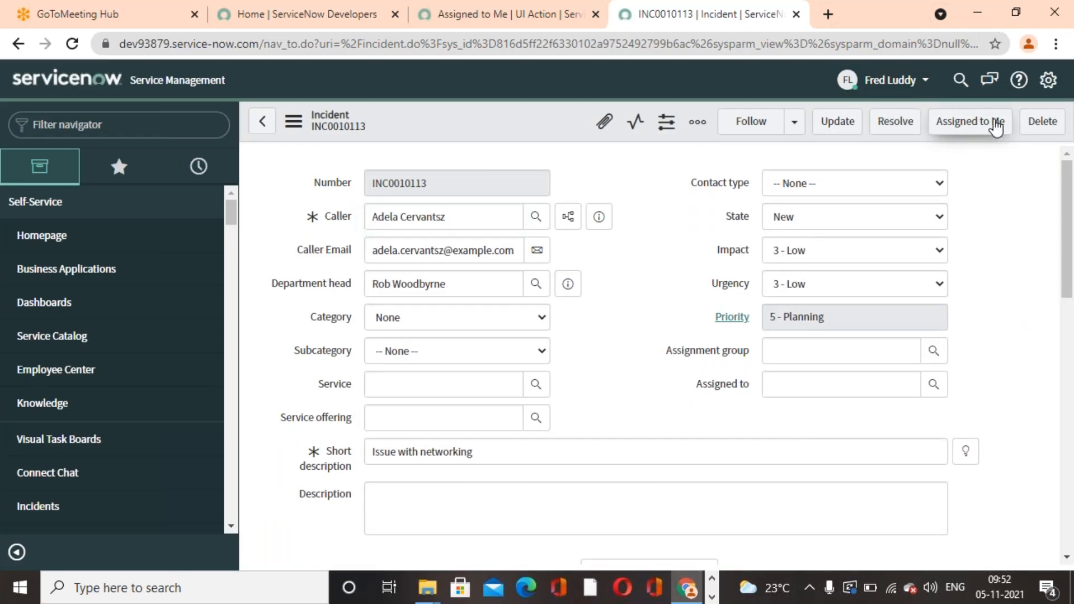
click(975, 123)
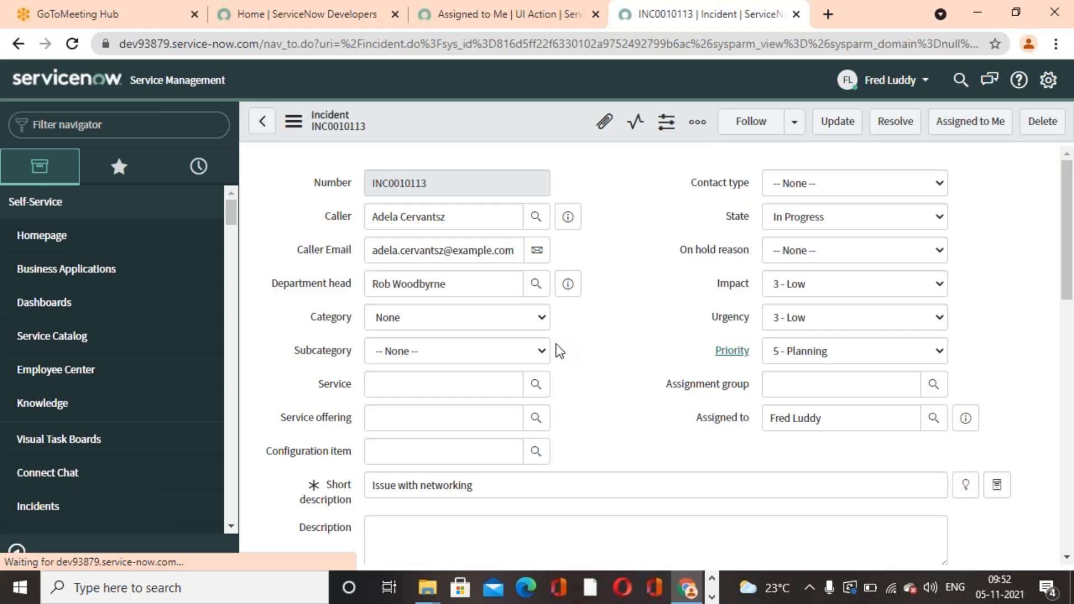
scroll(560, 358, down, 3)
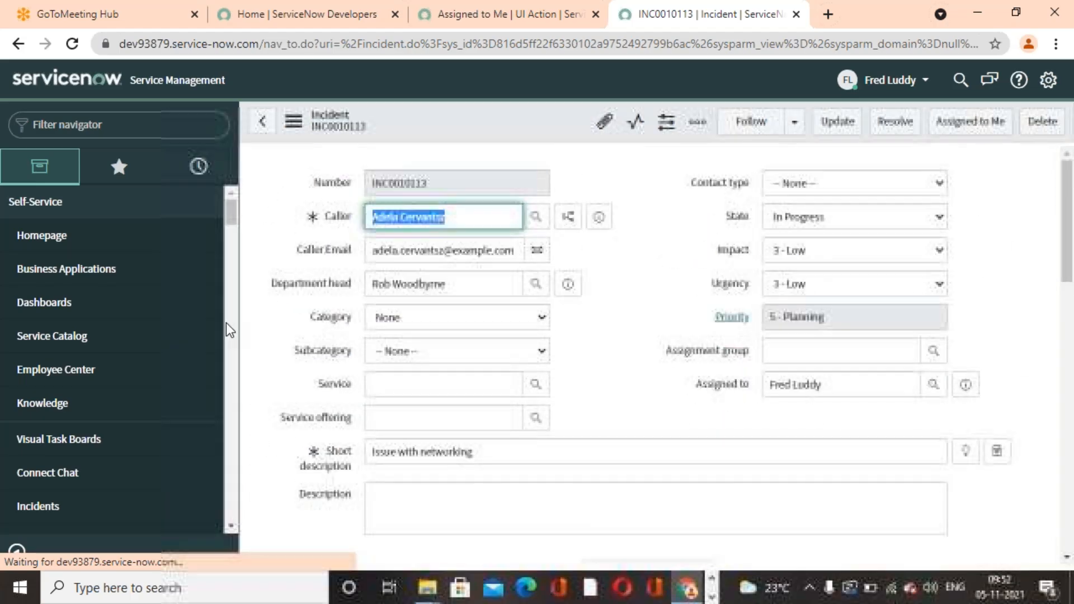
Filter the navigator by Incident and open the list of incidents assigned to the logged-in user.
click(168, 125)
text(Incident)
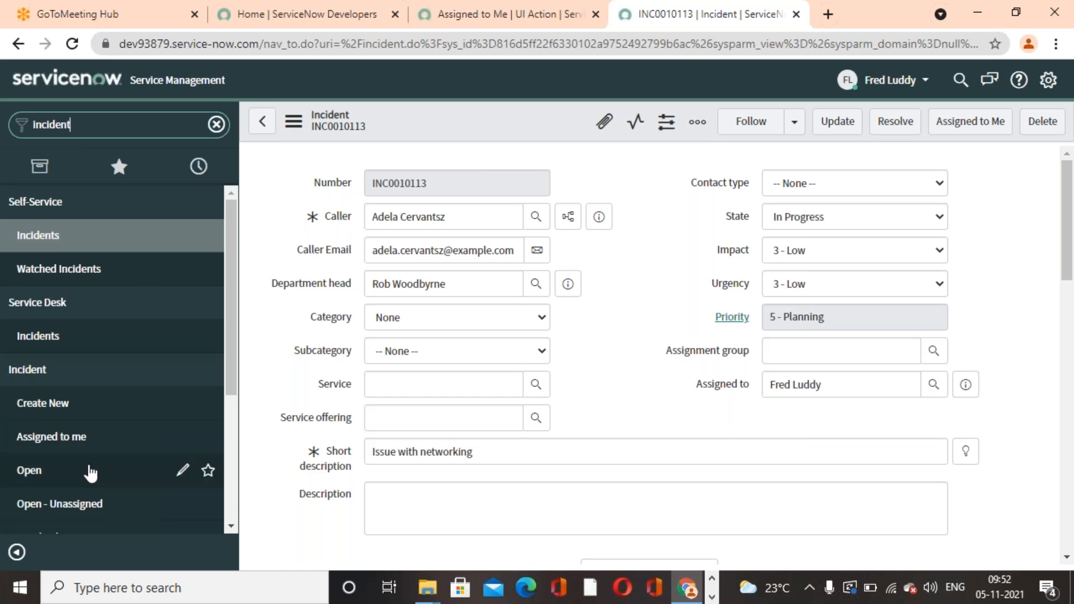
click(89, 436)
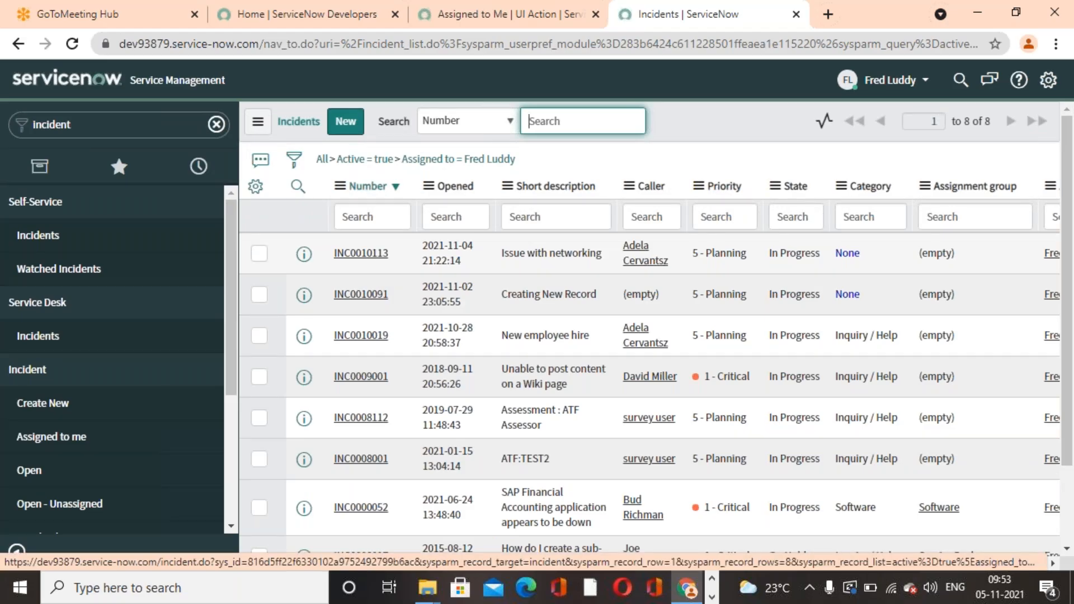
Review the Assigned to Me UI action's script, examining the userID, user variable and assigned_to field references.
click(541, 25)
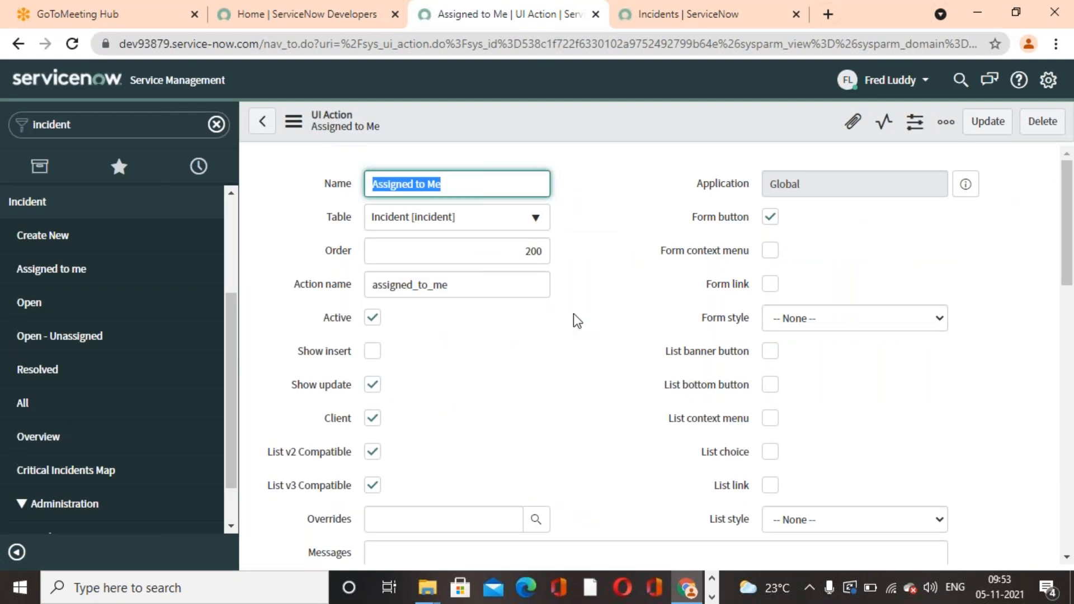
click(578, 378)
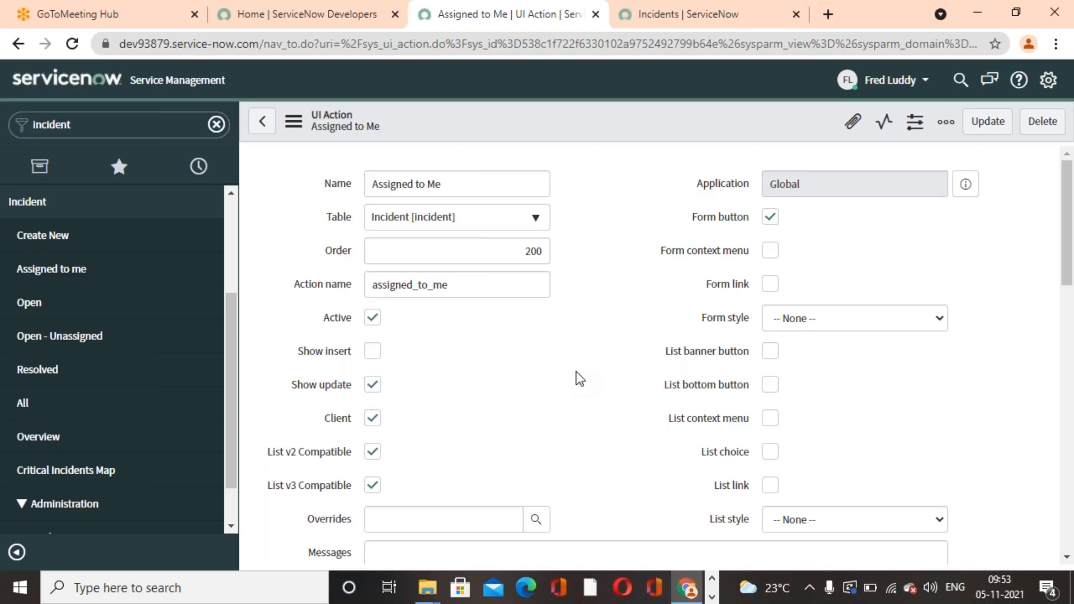
scroll(573, 380, down, 2)
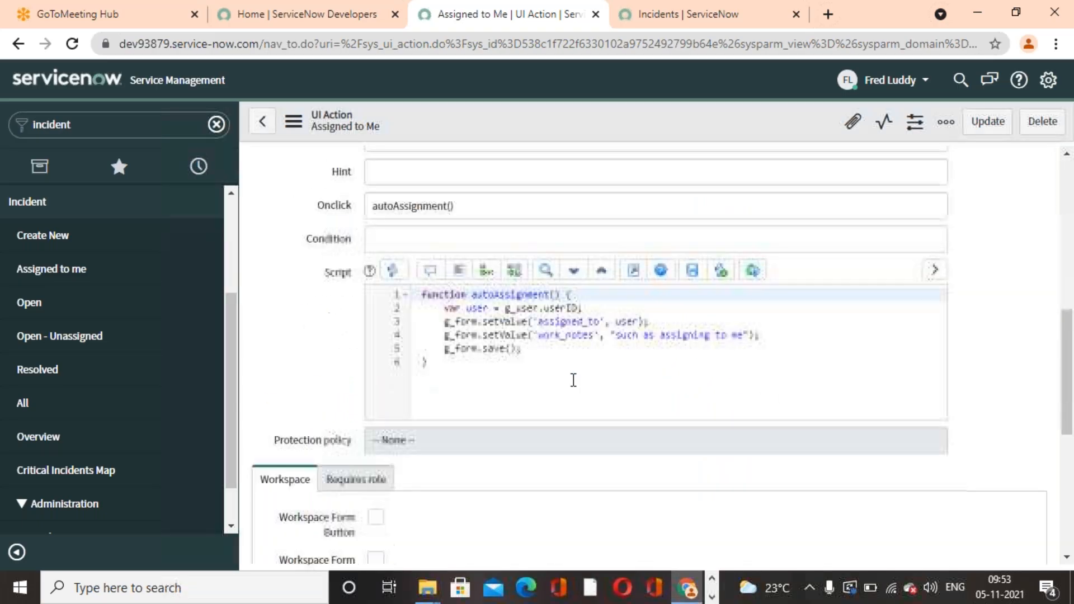
triple_click(567, 311)
double_click(567, 311)
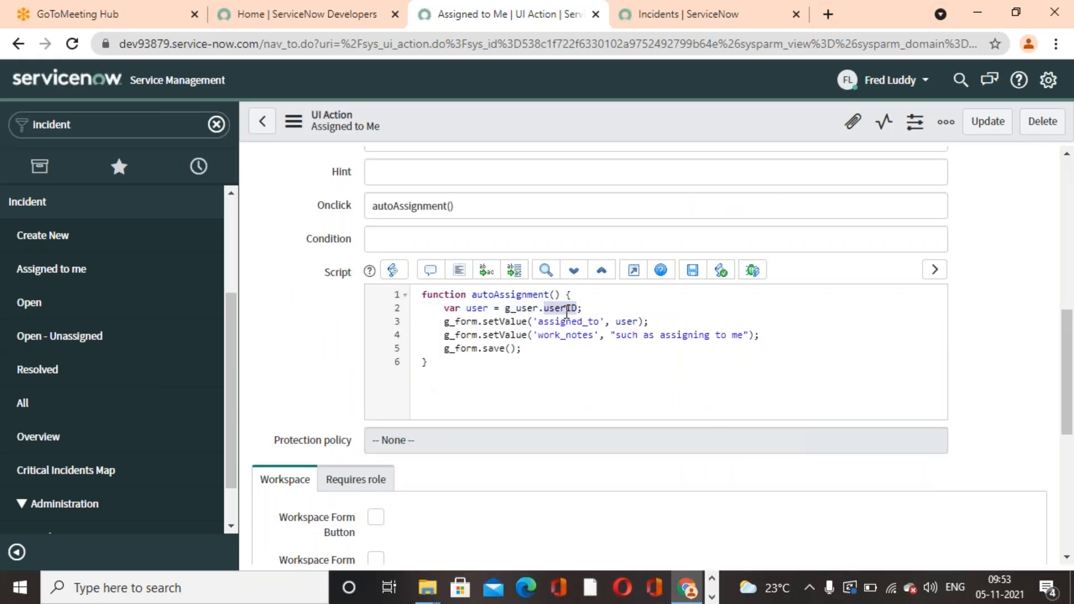
double_click(480, 307)
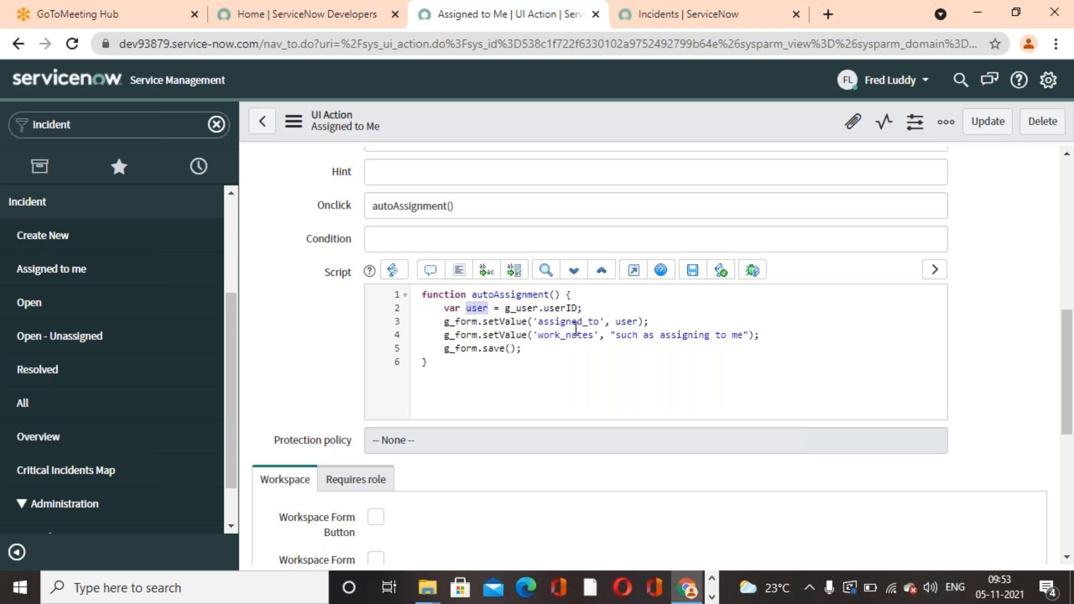
double_click(628, 323)
double_click(585, 322)
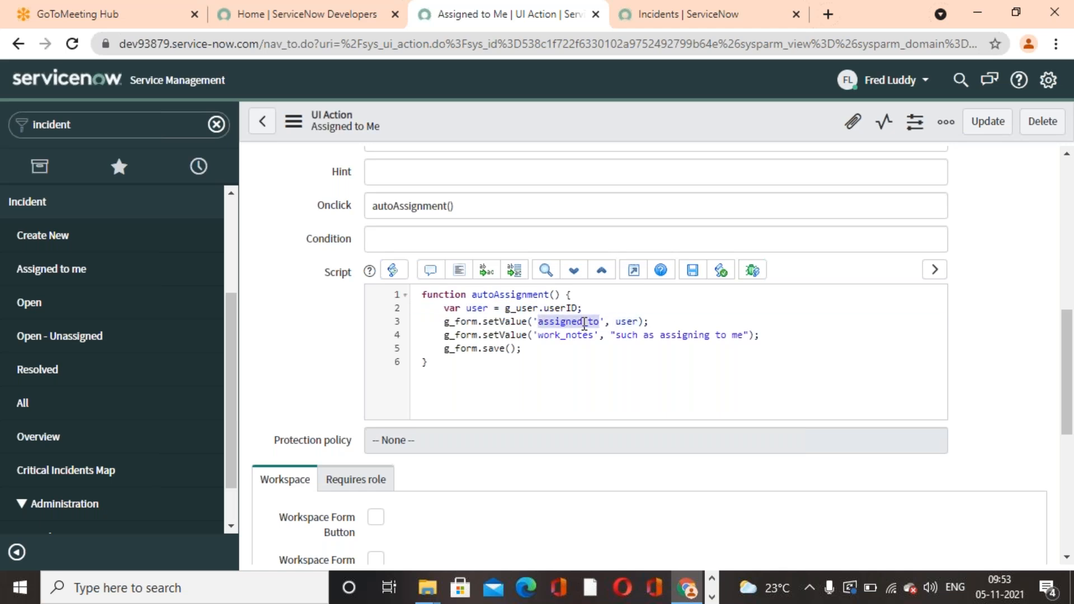
click(603, 404)
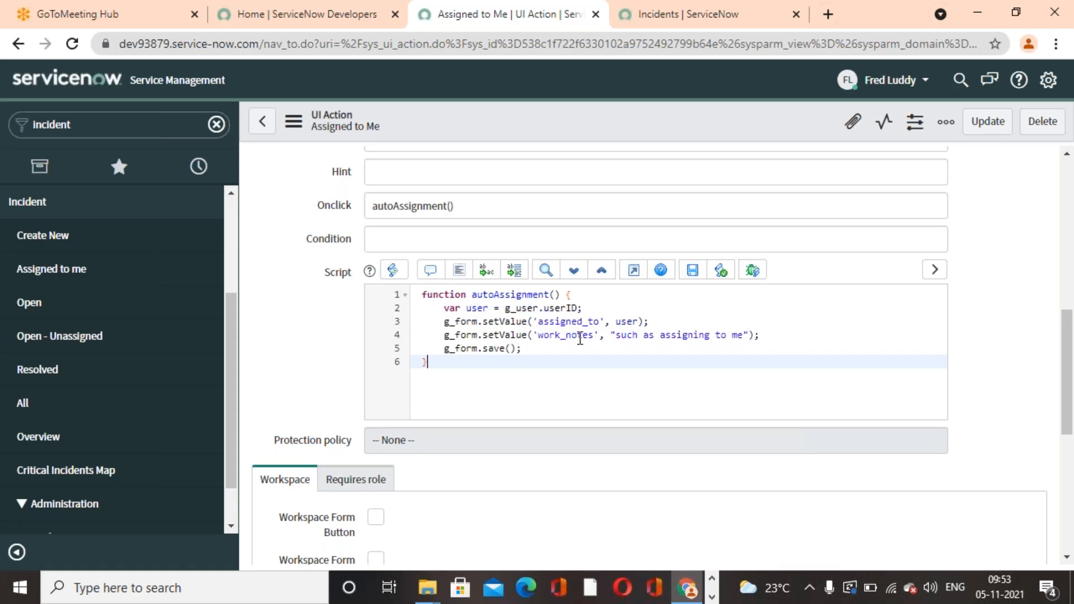
scroll(587, 335, up, 5)
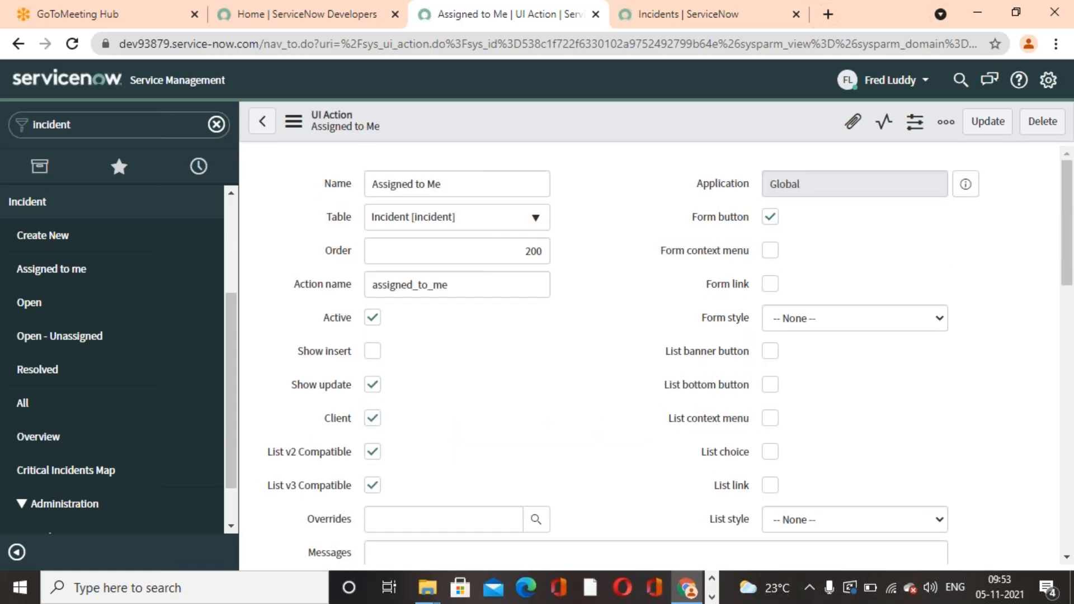
Open the "Issue with networking" incident, examine its work notes activity, and compare it with the UI action's script and settings.
click(679, 14)
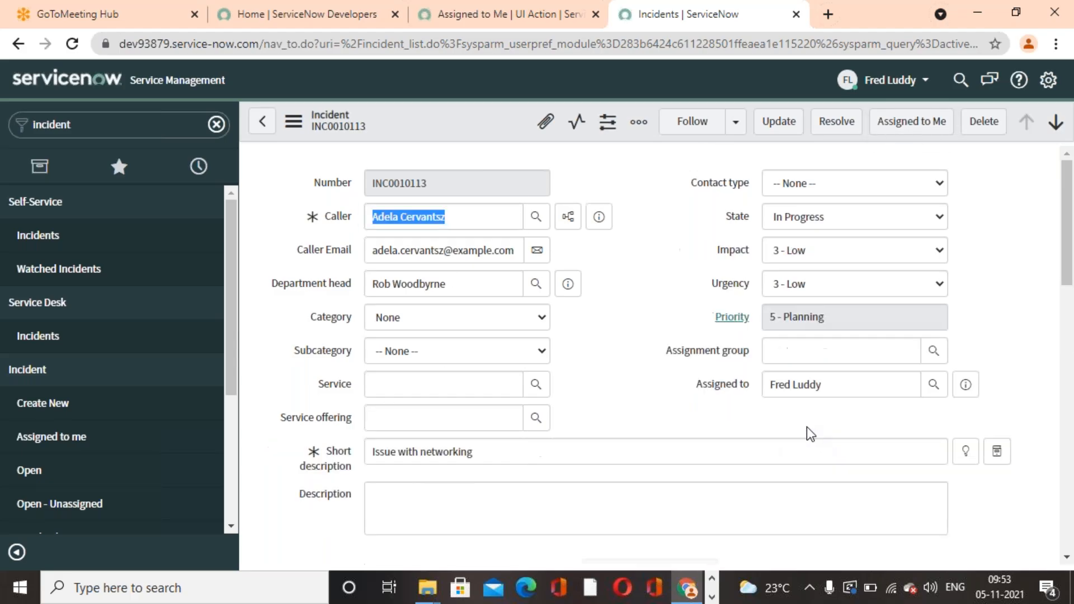
scroll(670, 405, down, 10)
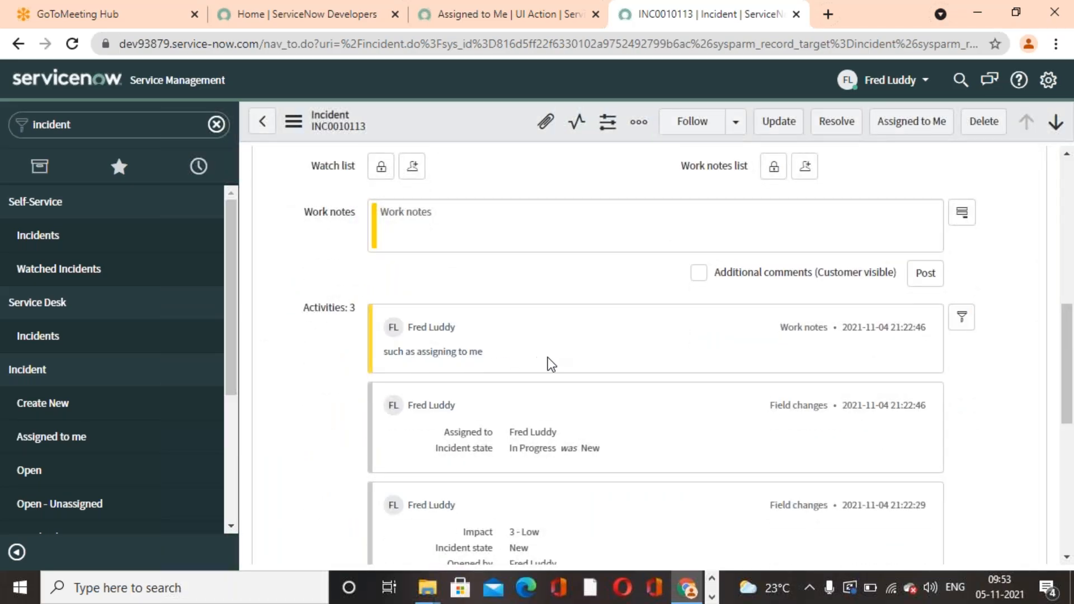
click(548, 22)
scroll(599, 314, down, 10)
scroll(599, 316, down, 4)
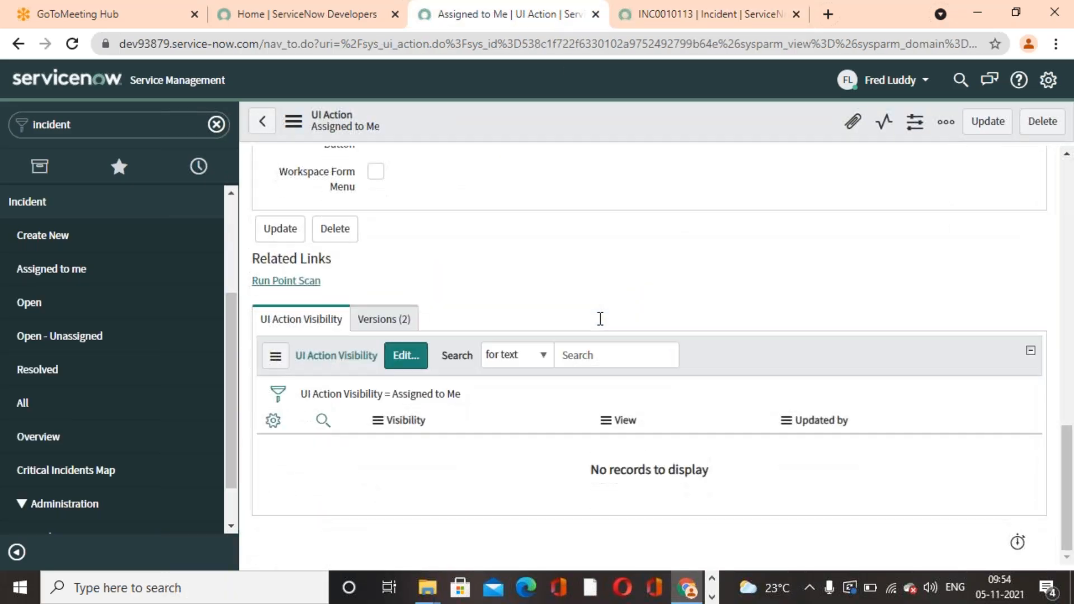
scroll(599, 316, up, 7)
scroll(616, 329, down, 2)
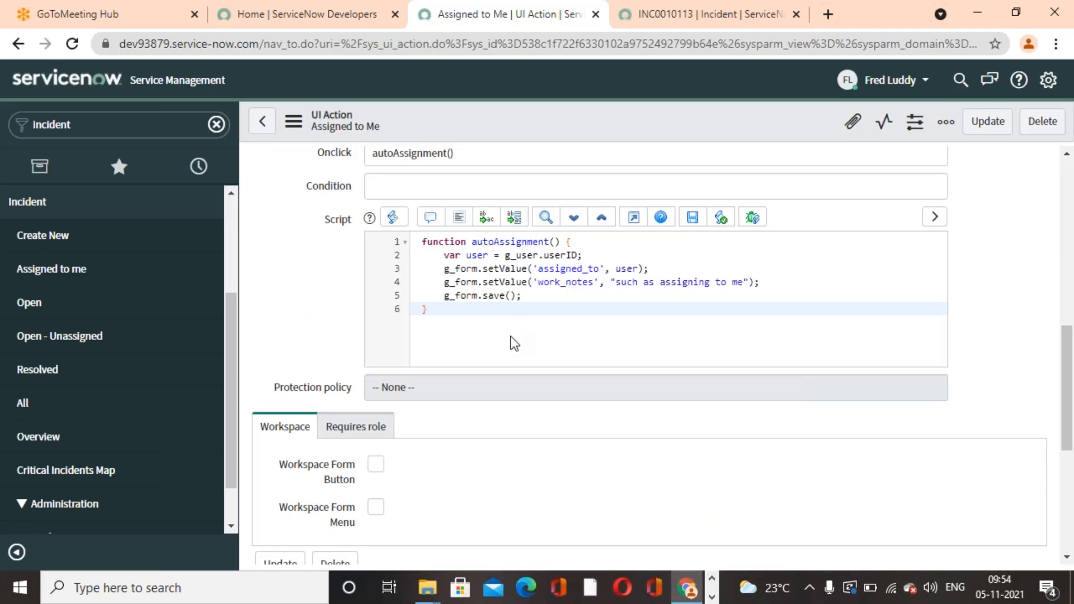
scroll(511, 340, up, 10)
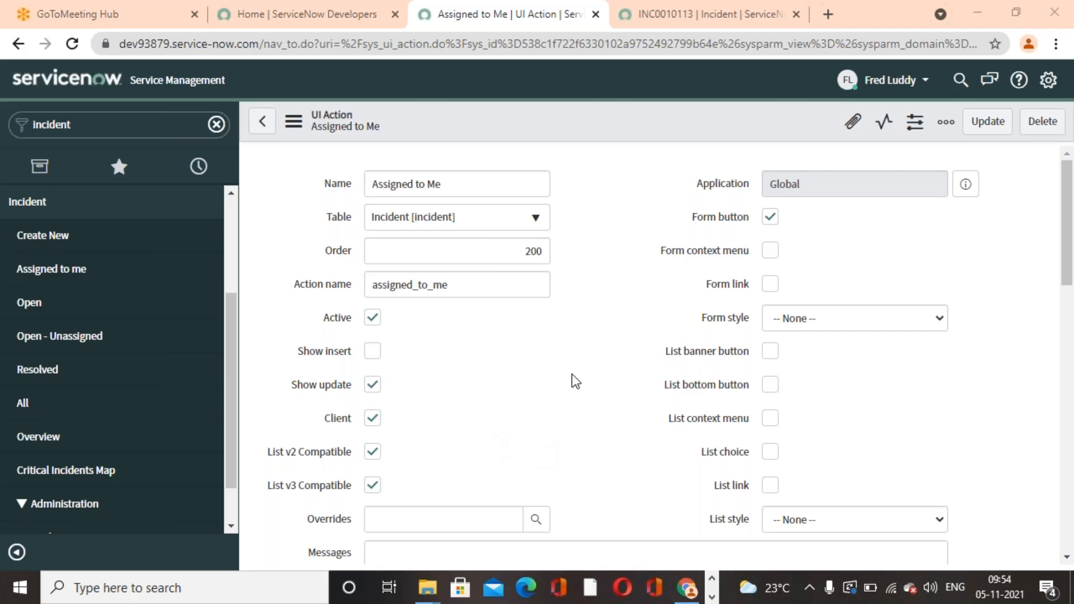
Switch to the Word document and read Exercise-3 on the Create Child Incident button, including its procedure and script.
click(712, 597)
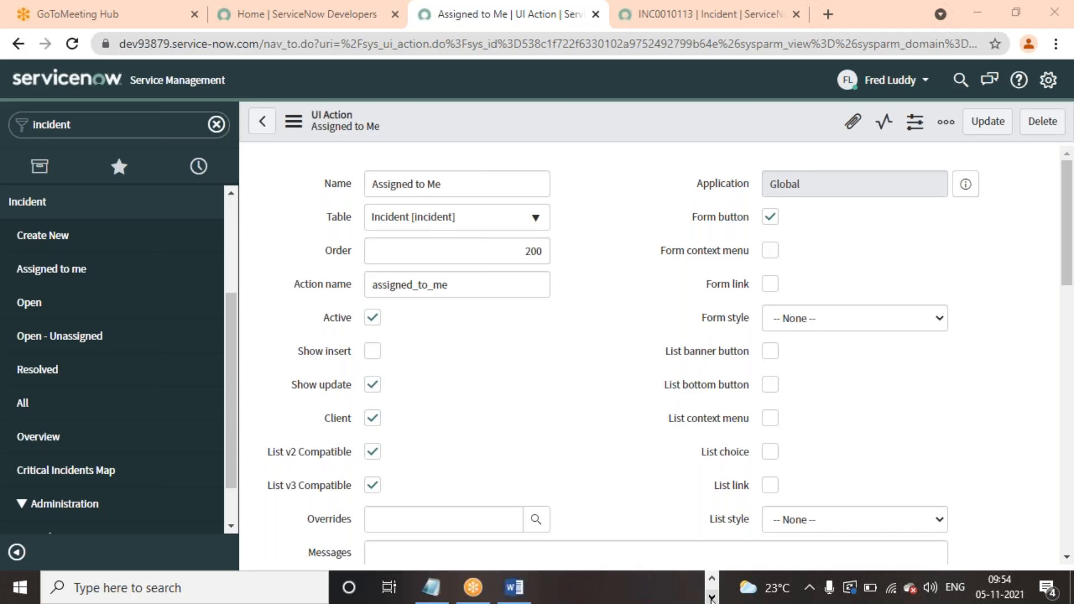
click(513, 588)
scroll(499, 386, down, 8)
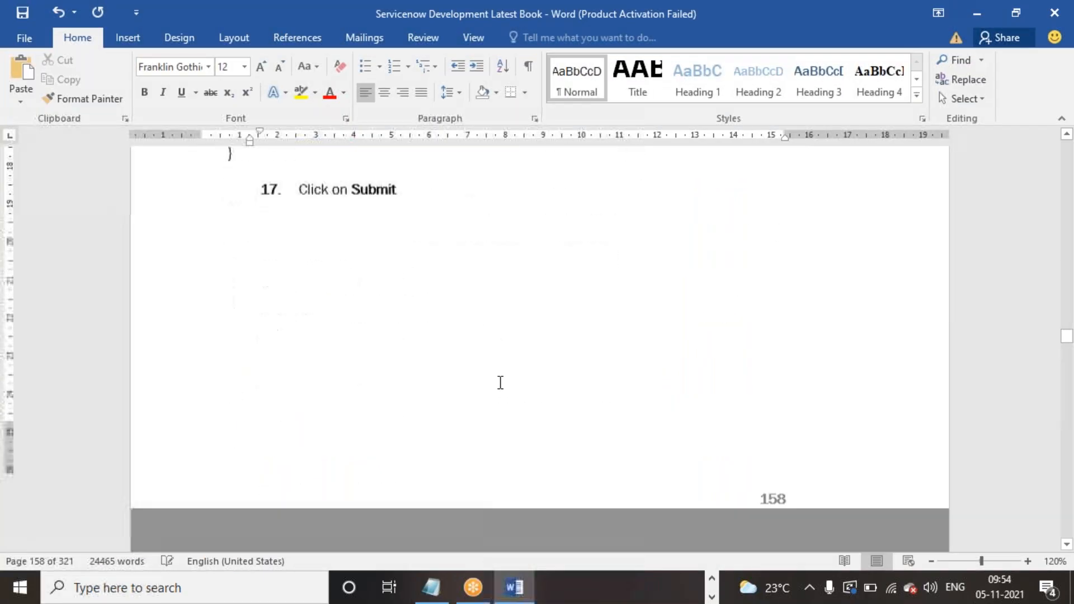
scroll(499, 347, down, 10)
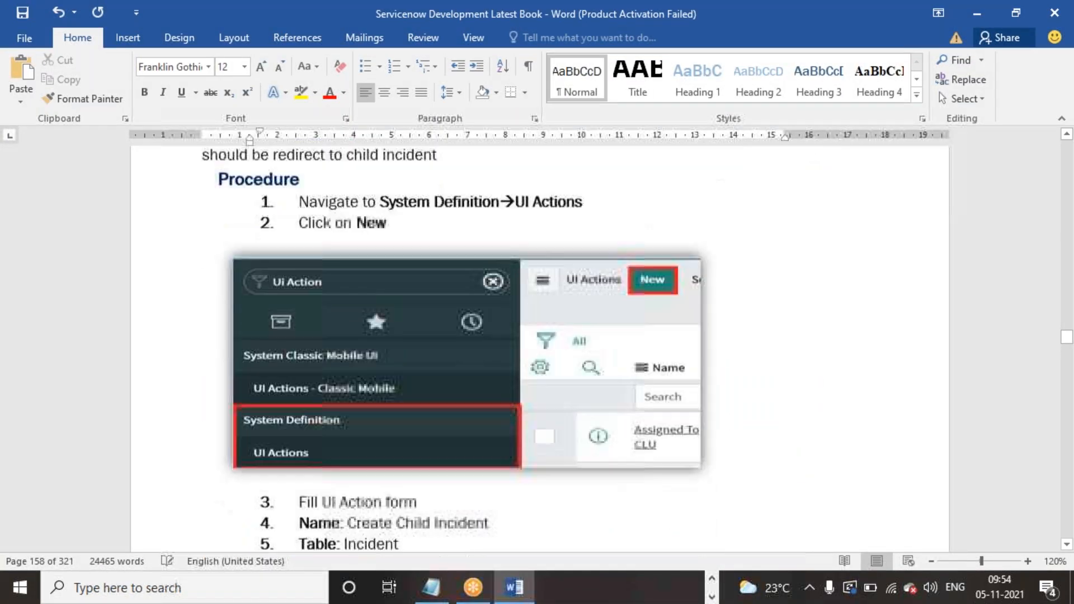
scroll(498, 347, down, 6)
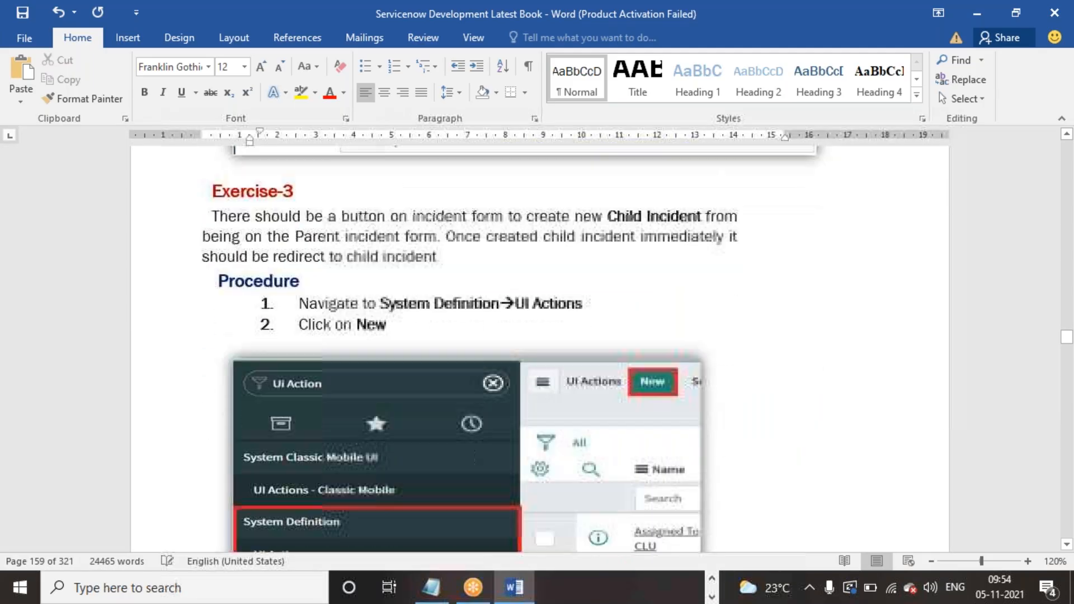
scroll(508, 377, down, 11)
scroll(508, 378, up, 10)
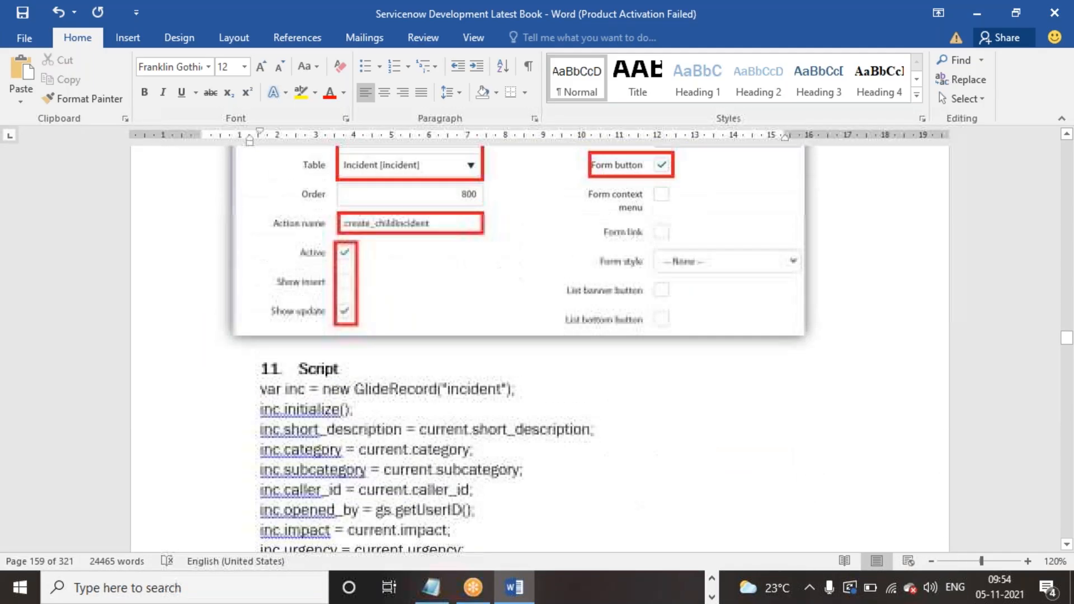